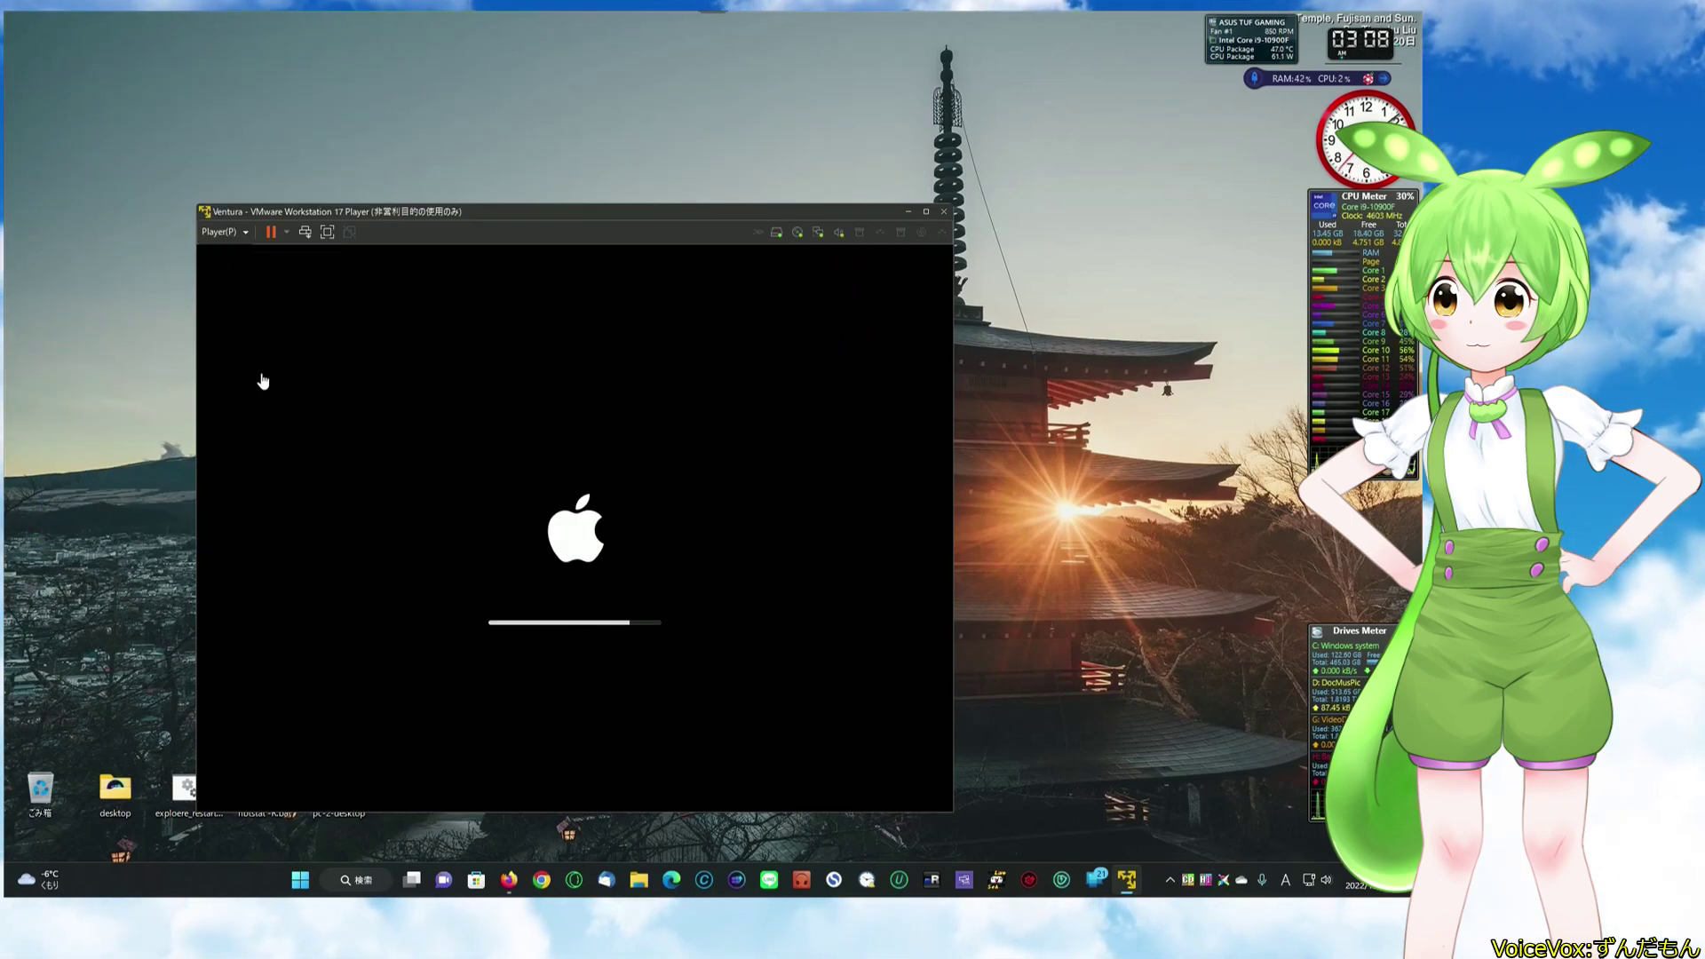
- Maximize the Ventura virtual machine window and log in to macOS with the account password
{"action": "left_click", "coordinate": [925, 211]}
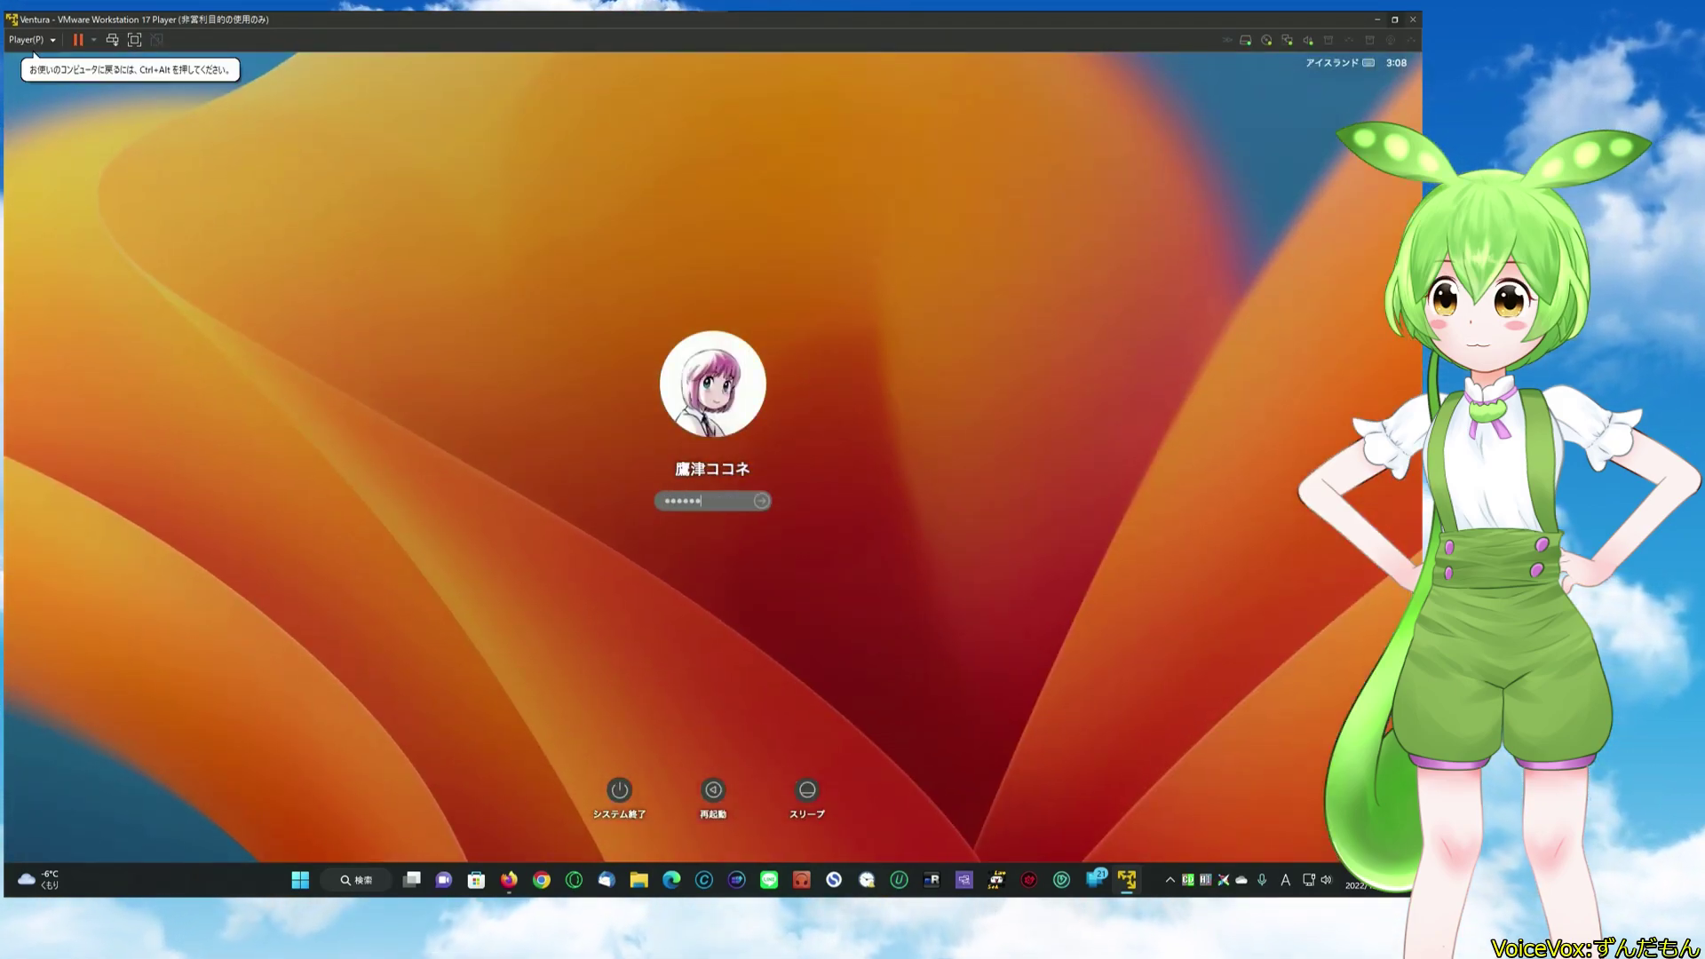
{"action": "key", "text": "Return"}
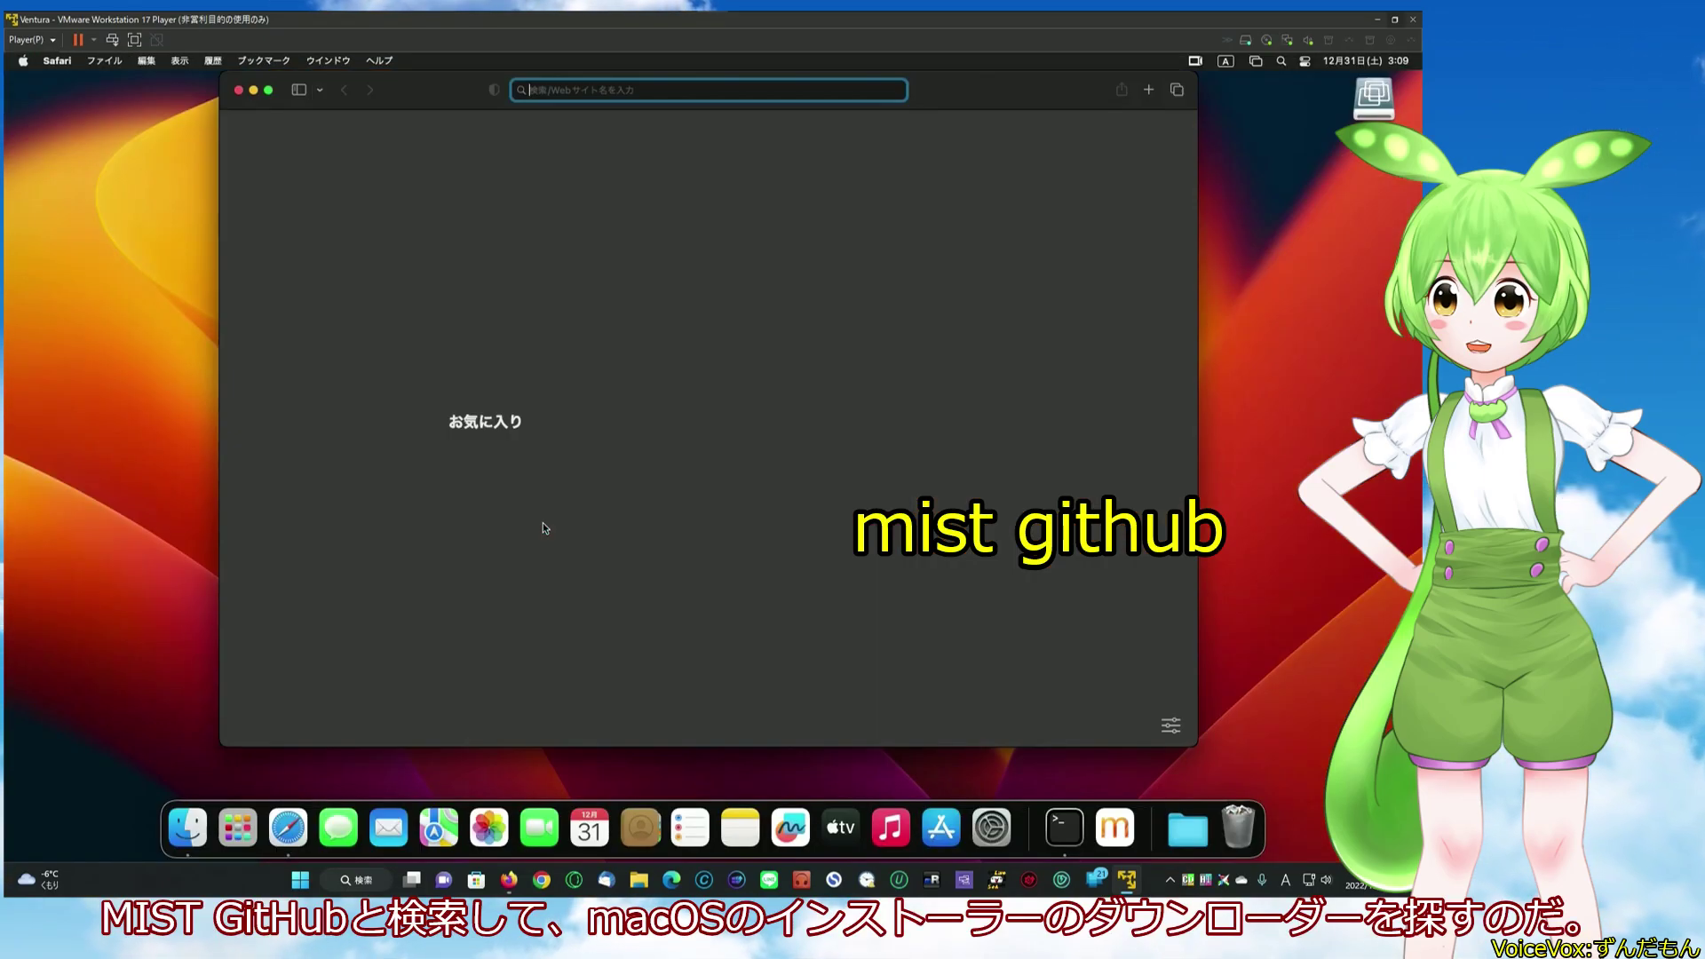
- Search the web for "mist github" and open the ninxsoft/Mist repository on GitHub
{"action": "type", "text": "m"}
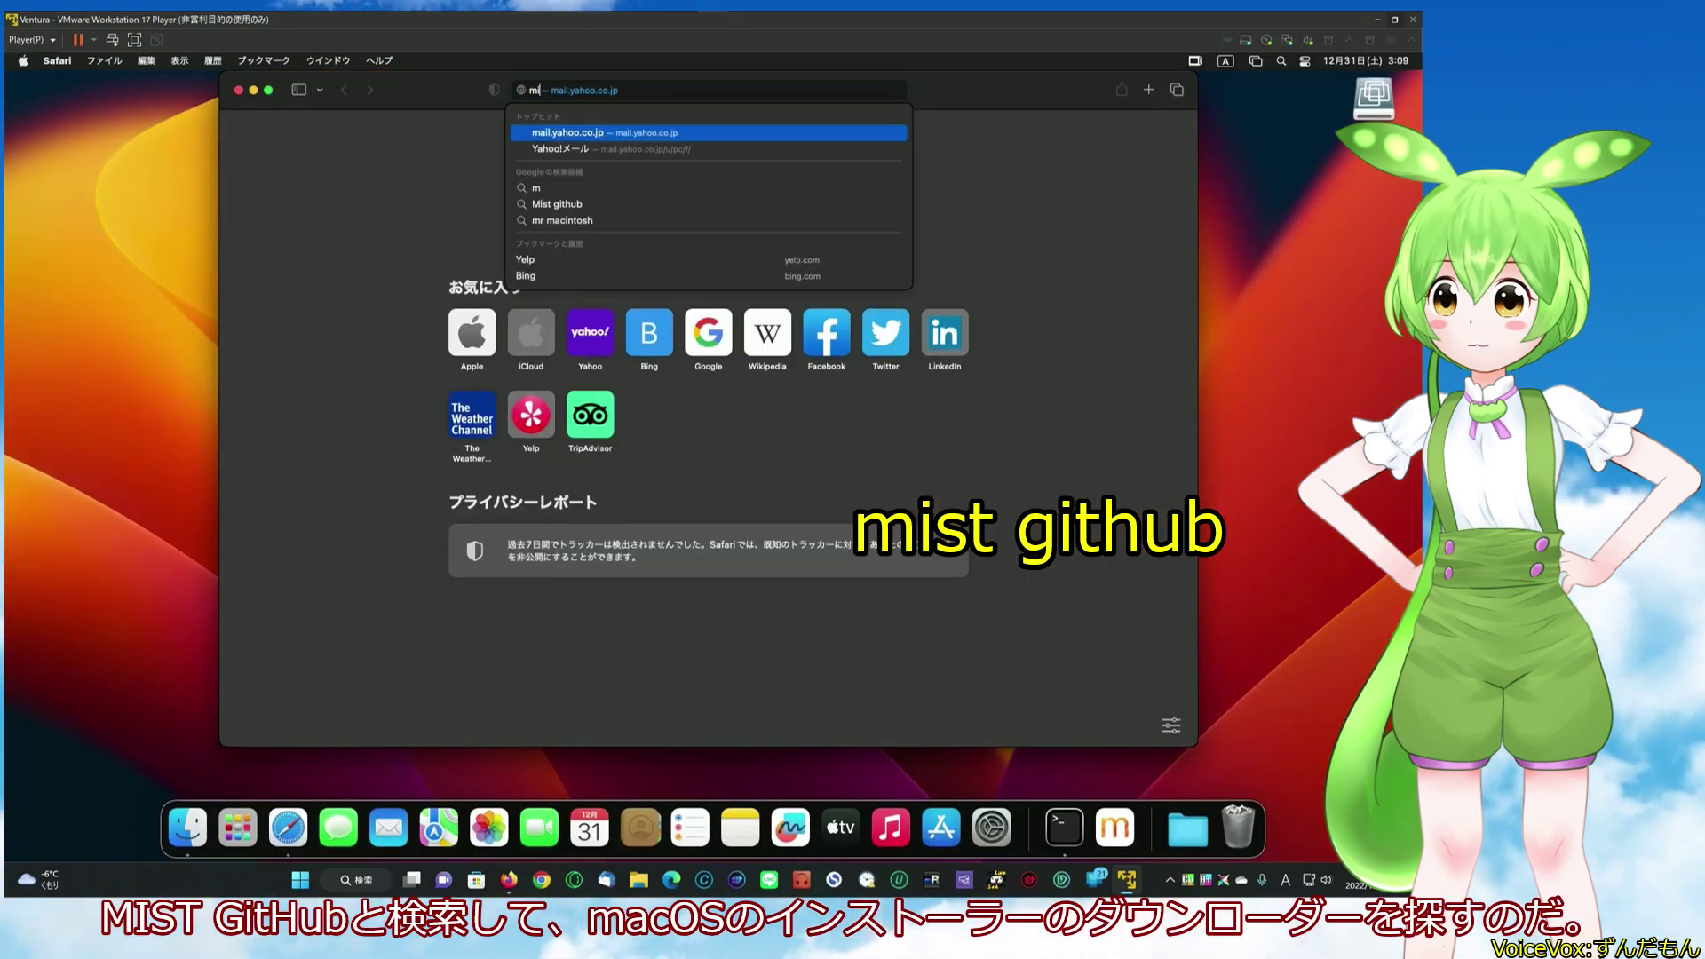
{"action": "type", "text": "ist github"}
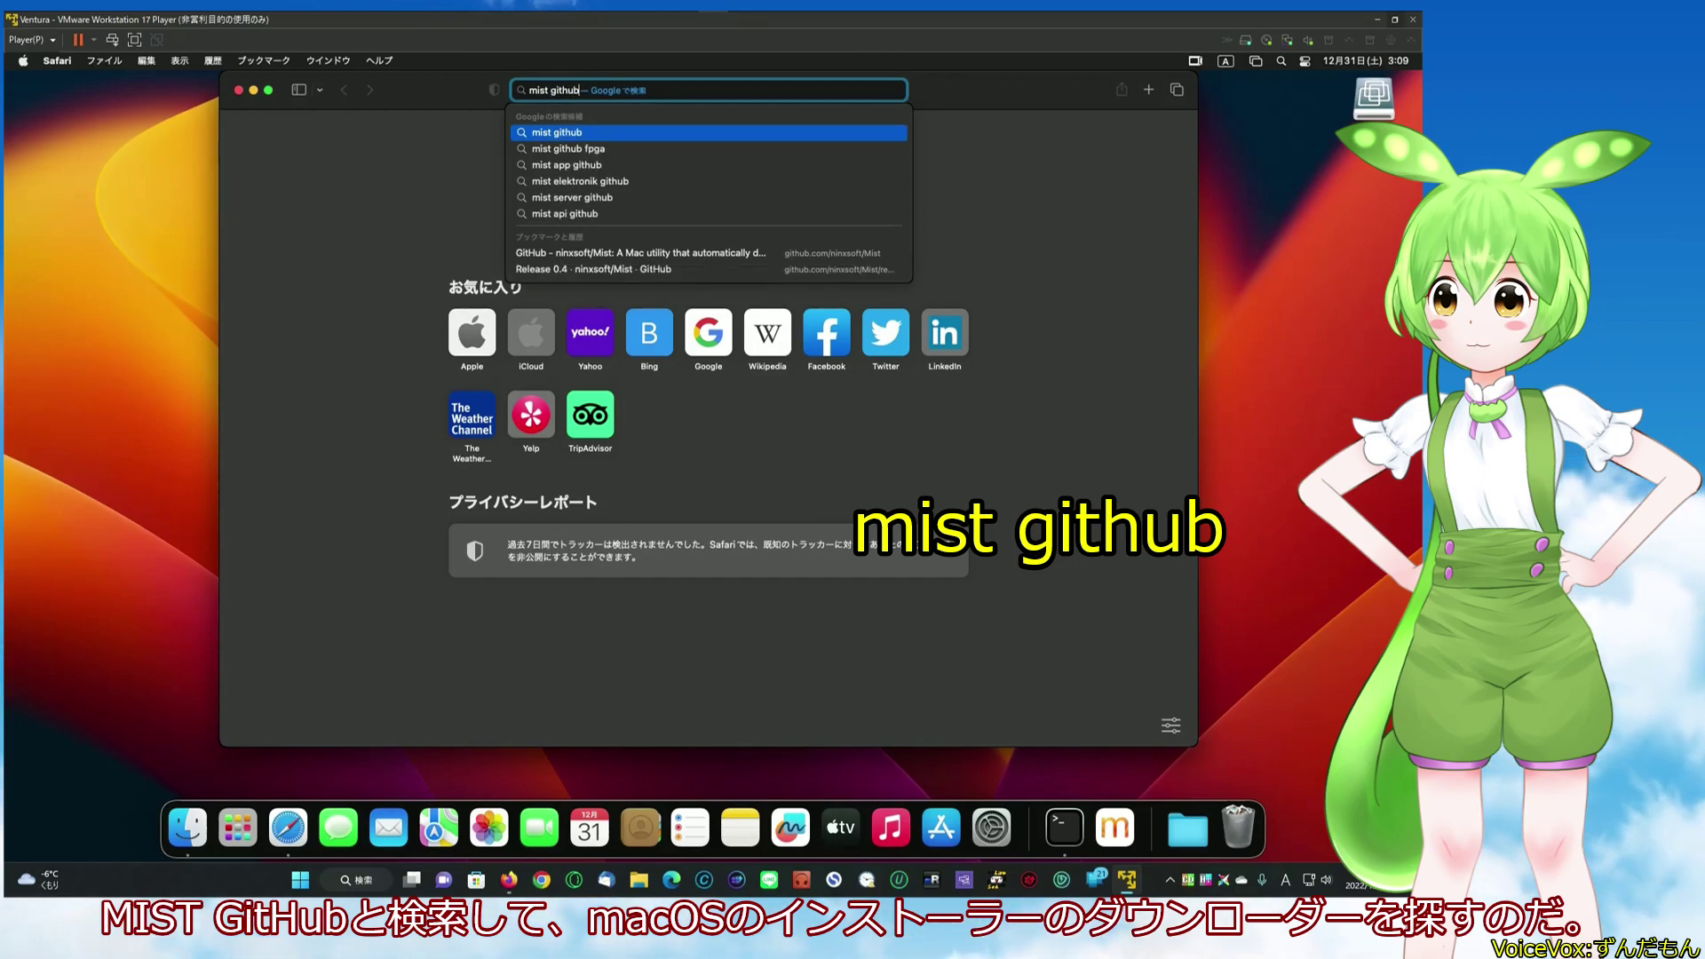
{"action": "key", "text": "Return"}
{"action": "left_click", "coordinate": [524, 354]}
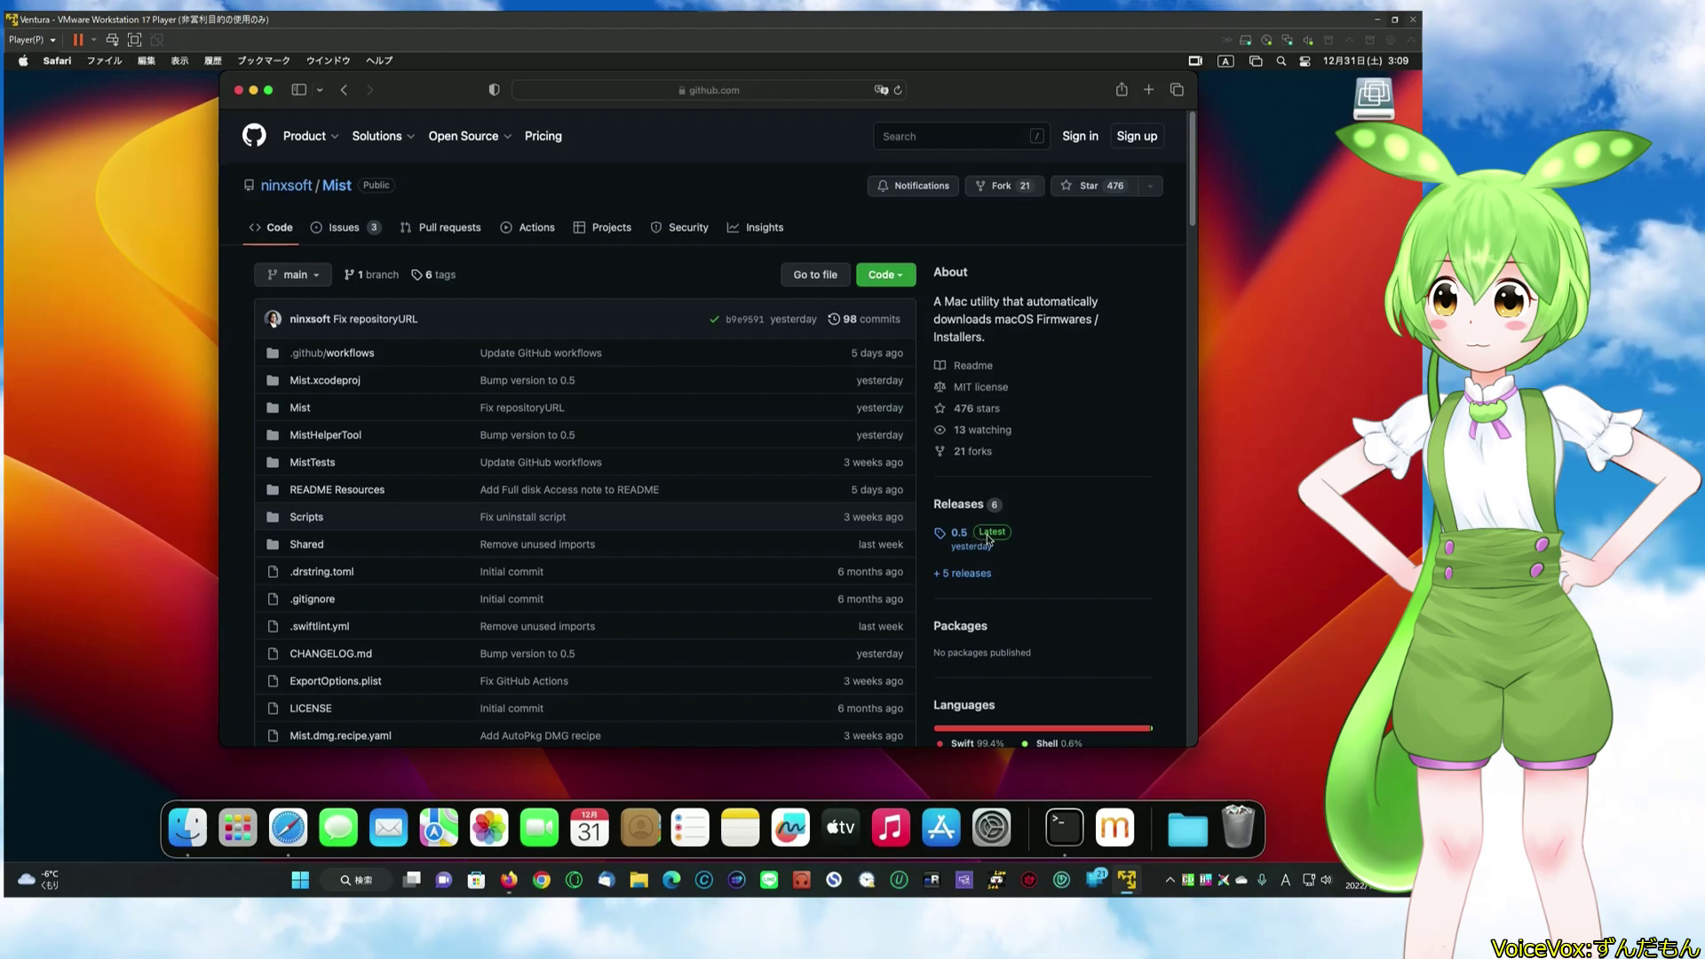
- Download Mist.0.5.pkg from the repository's 0.5 release and open the downloaded package
{"action": "left_click", "coordinate": [958, 532]}
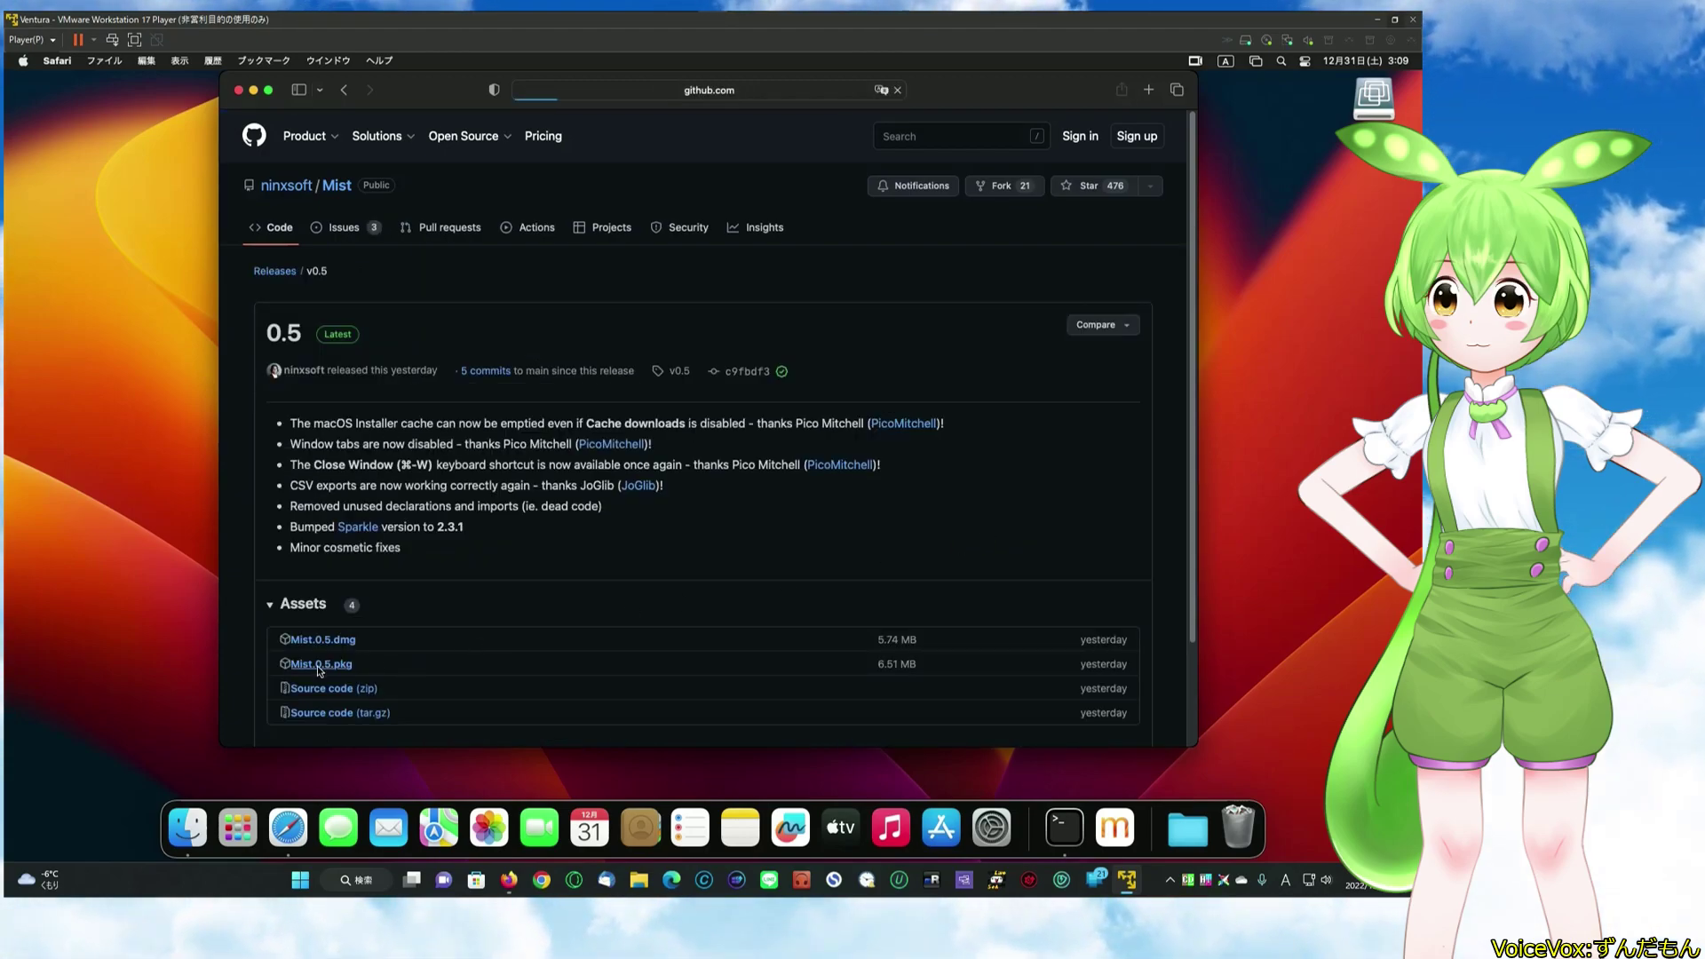
{"action": "left_click", "coordinate": [342, 663]}
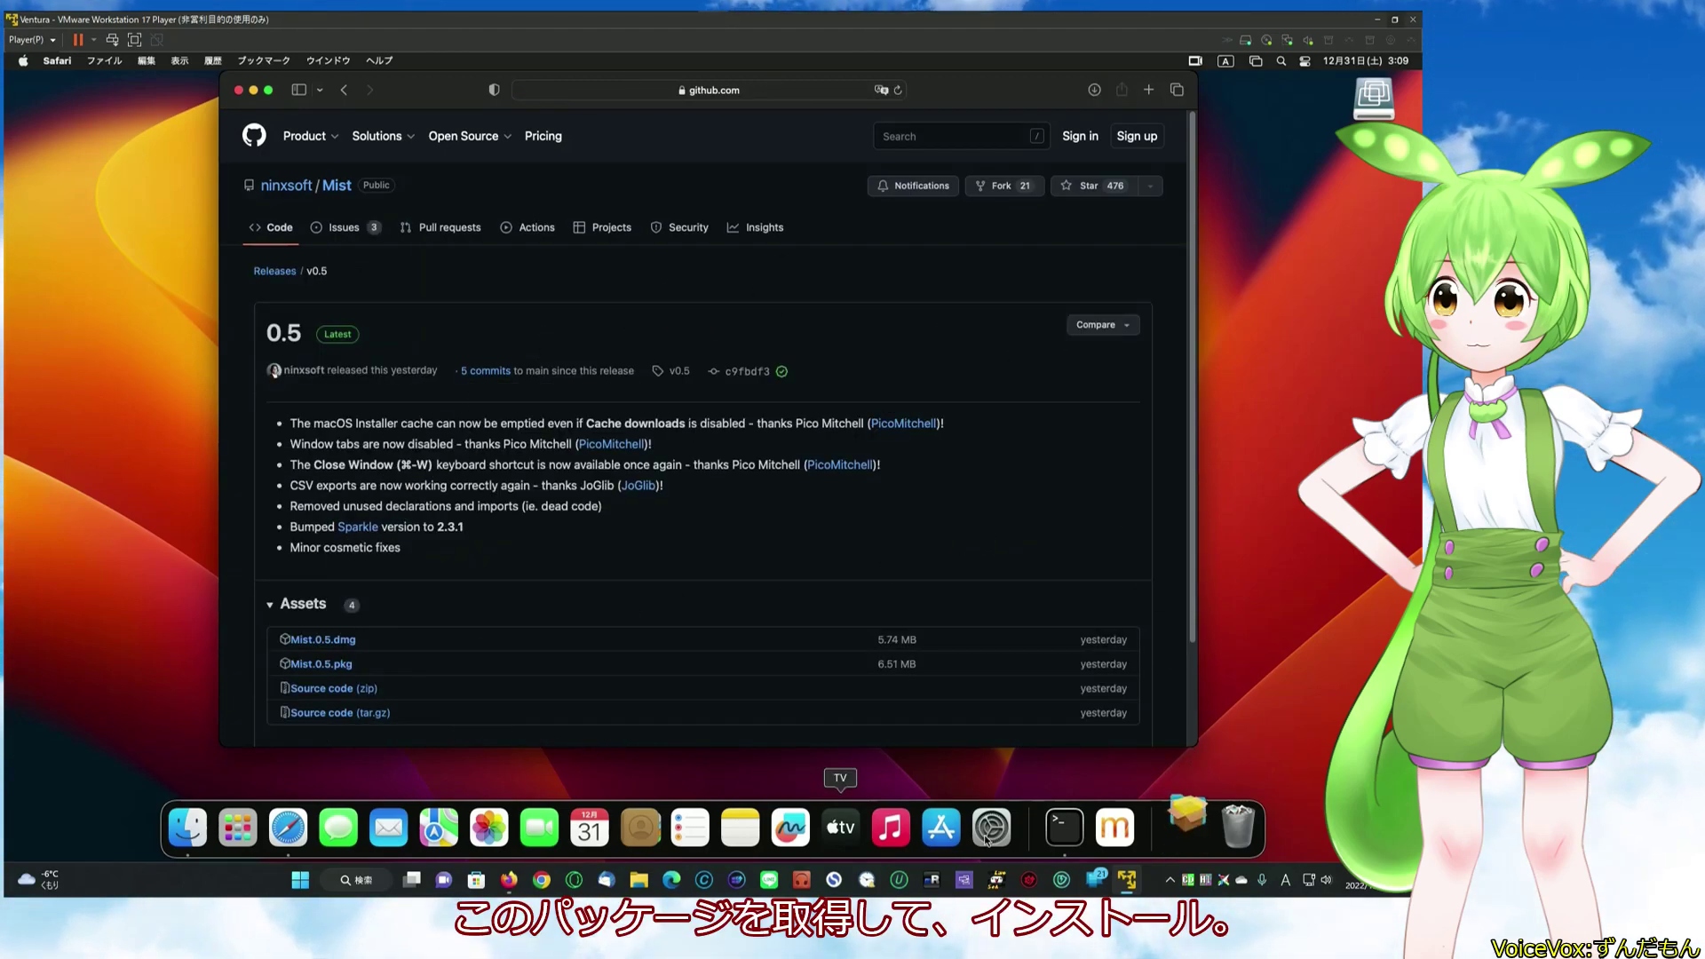
{"action": "left_click", "coordinate": [1184, 833]}
{"action": "left_click", "coordinate": [1154, 724]}
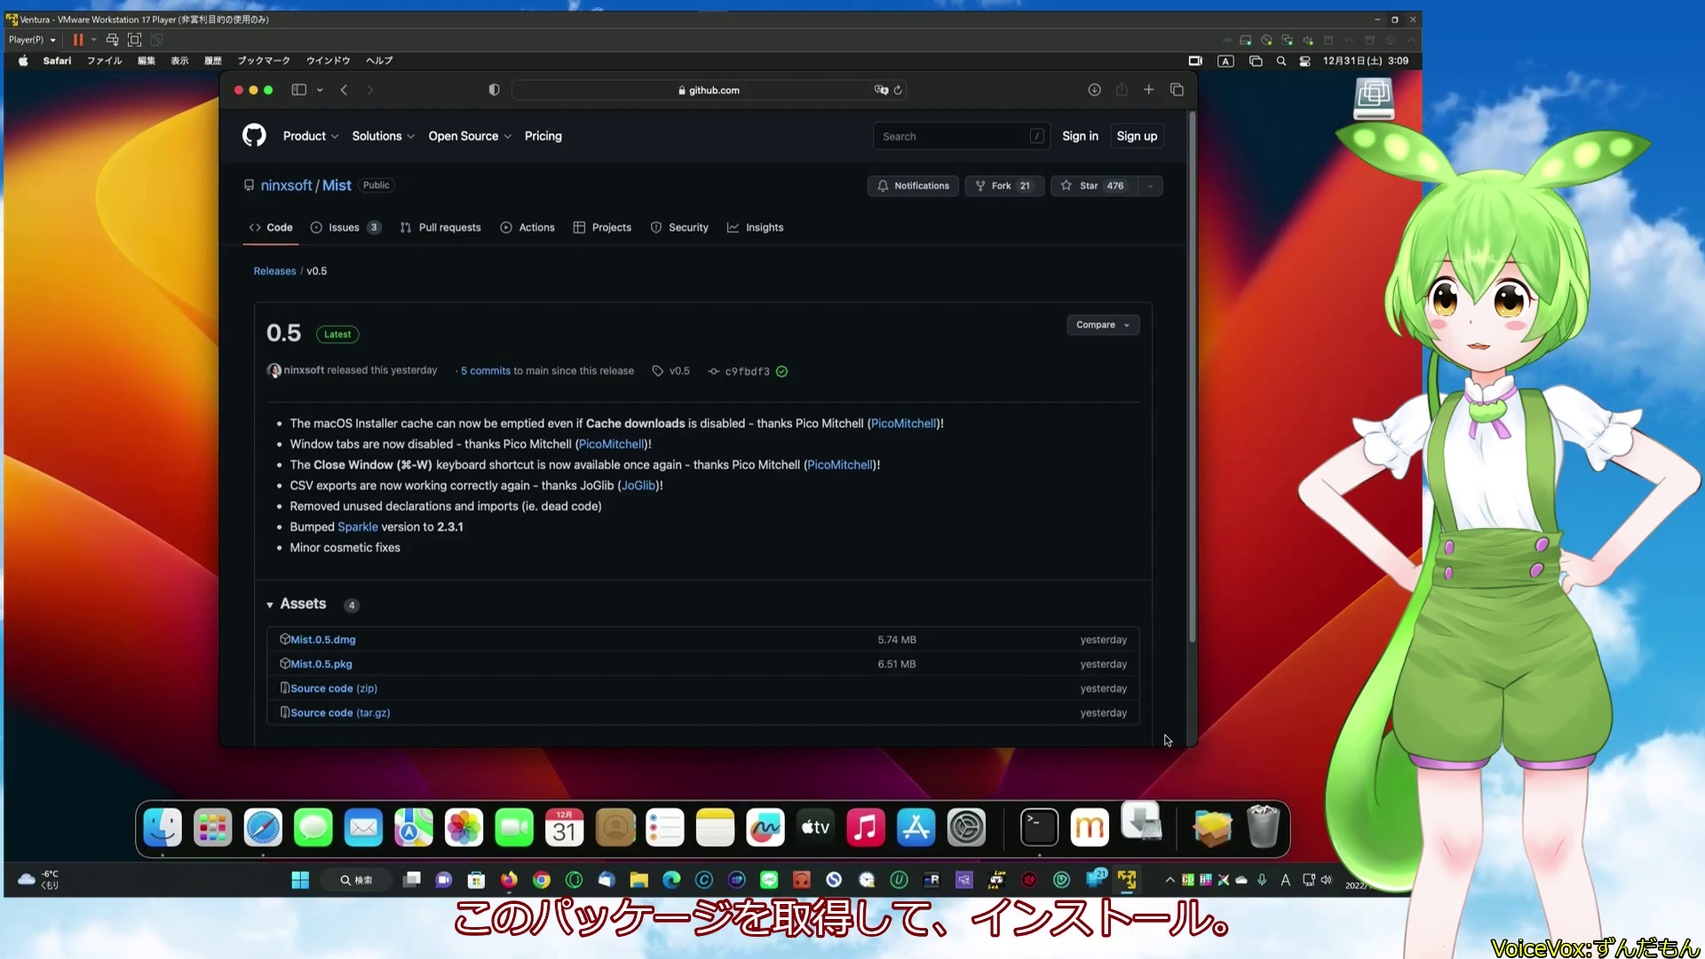
- Run the standard installation of Mist 0.5 on the Ventura disk, trash its installer package and close the browser window
{"action": "left_click", "coordinate": [891, 547]}
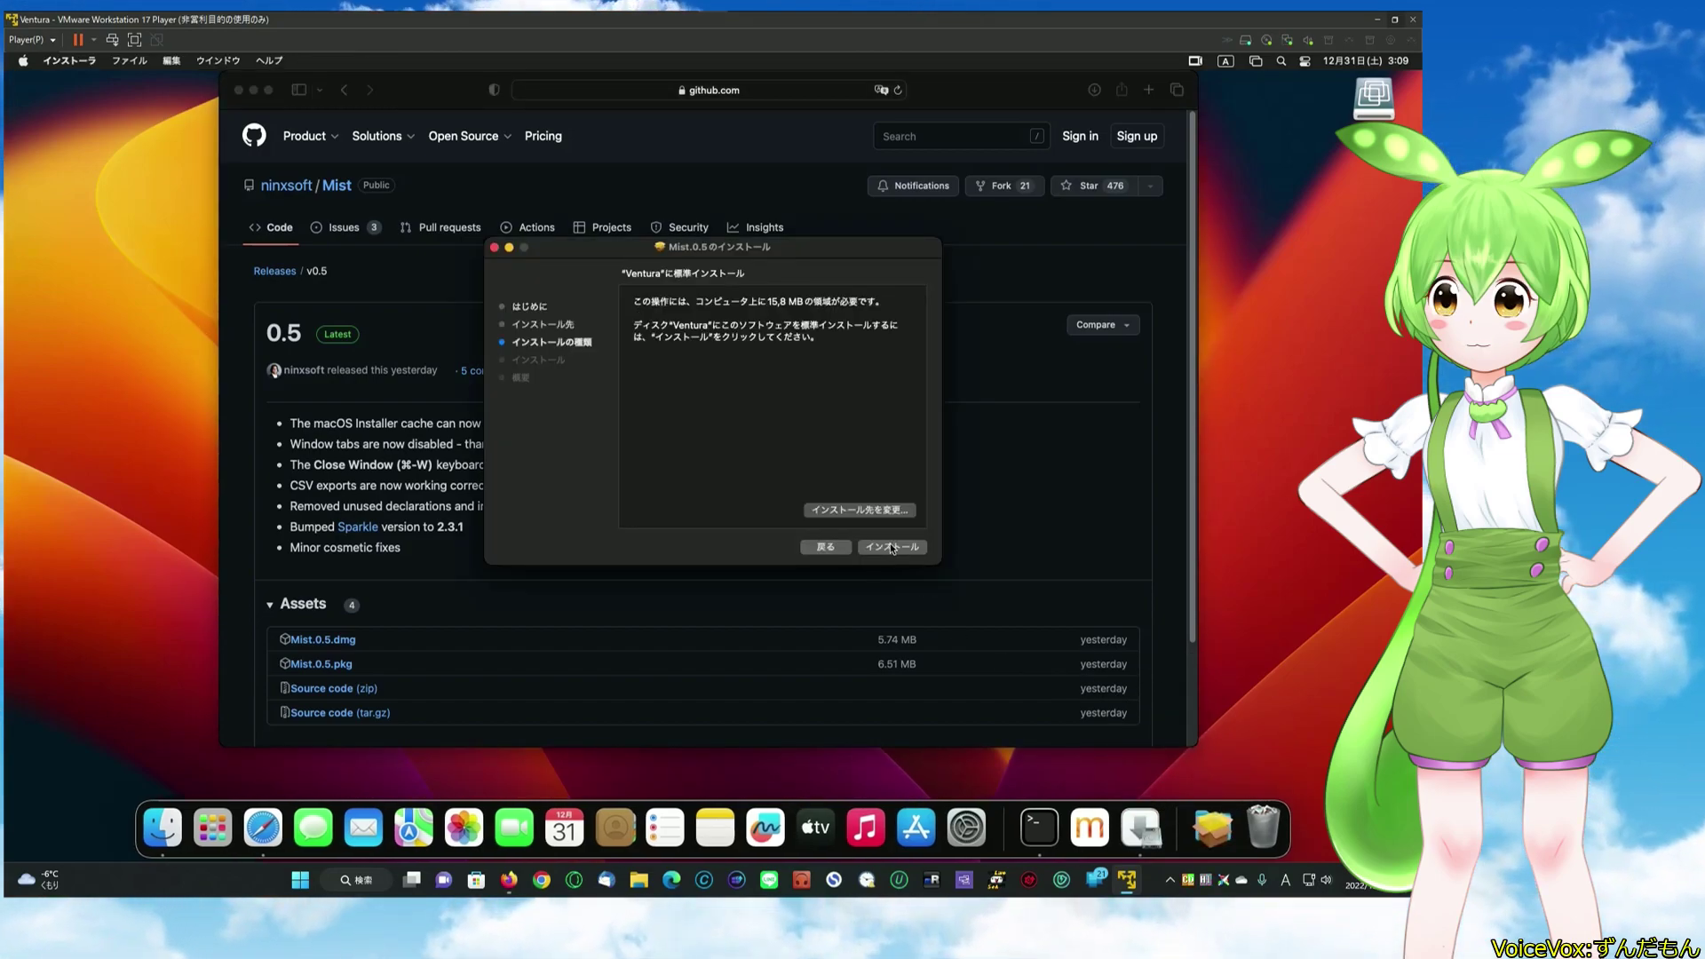
{"action": "left_click", "coordinate": [891, 546]}
{"action": "key", "text": "Return"}
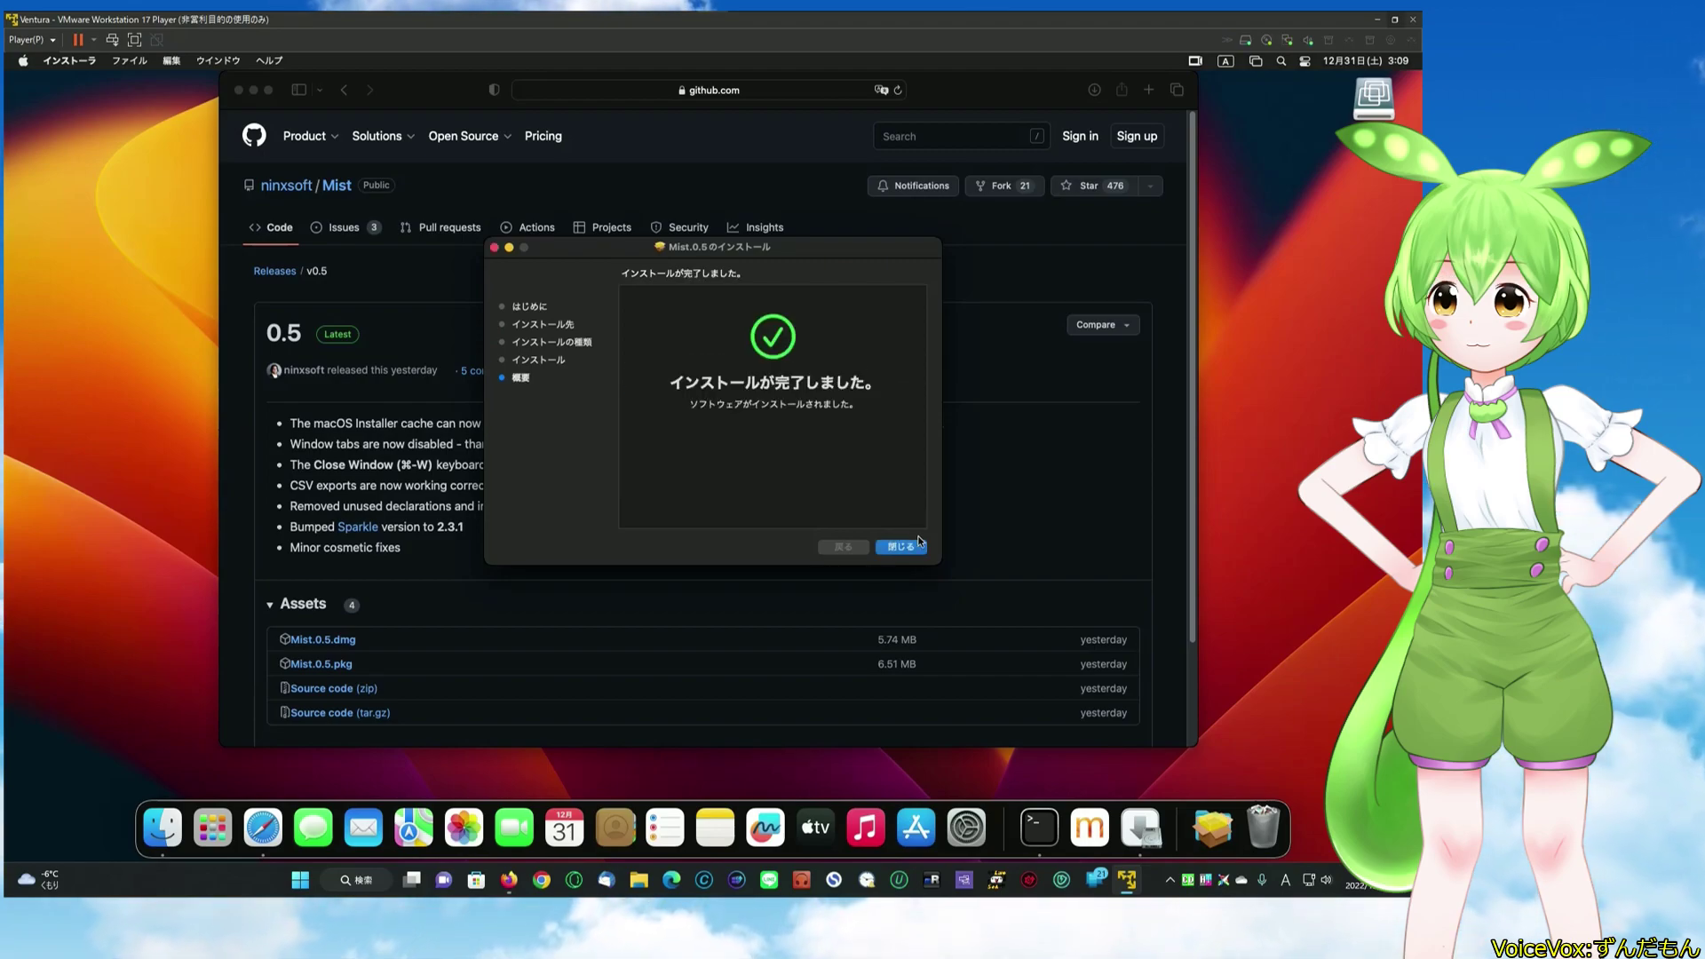
{"action": "left_click", "coordinate": [900, 547]}
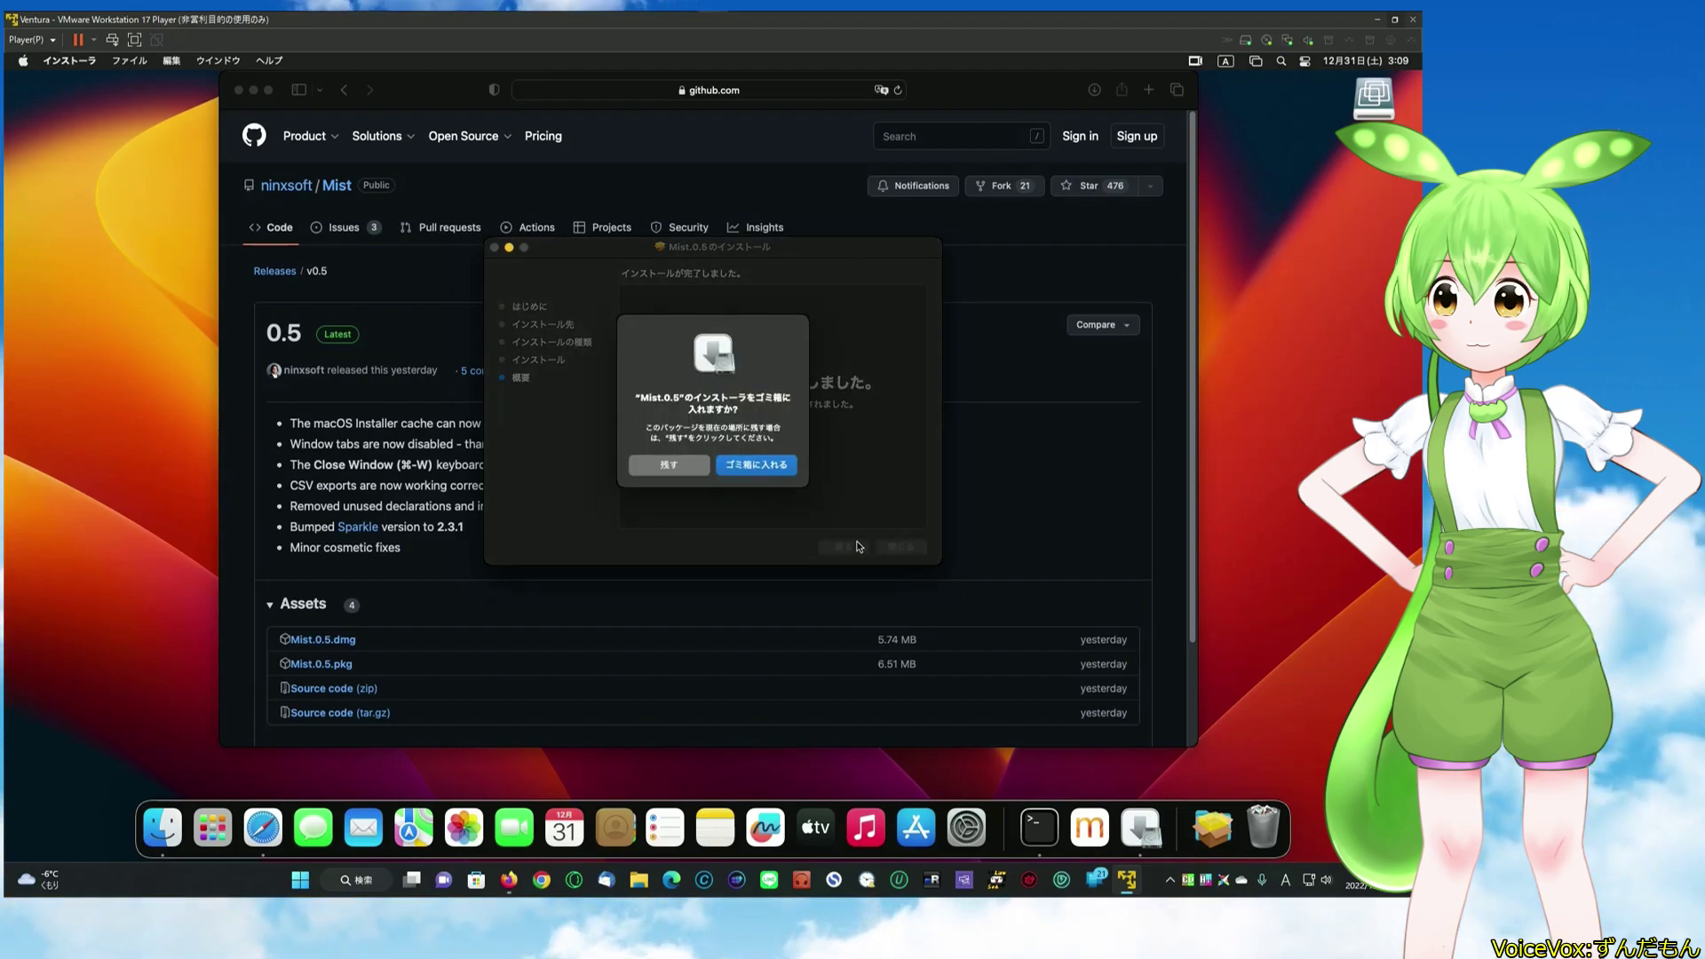
{"action": "left_click", "coordinate": [756, 464]}
{"action": "left_click", "coordinate": [238, 93]}
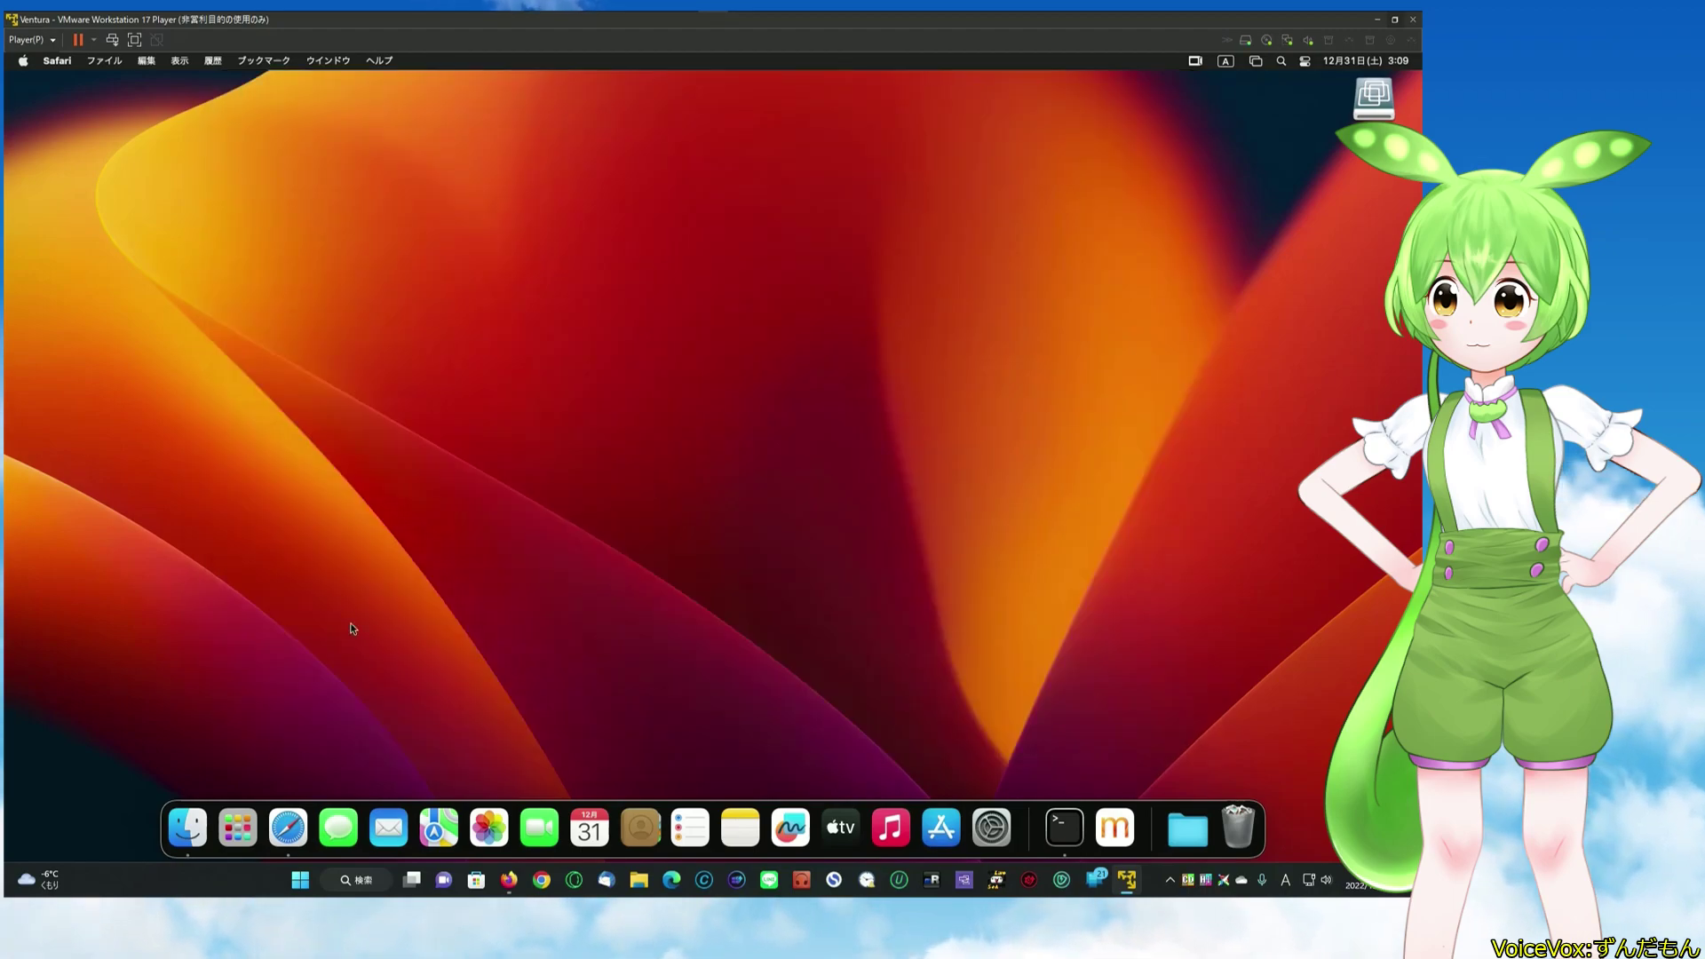
- Launch Mist and let it check for updates automatically
{"action": "left_click", "coordinate": [237, 827]}
{"action": "left_click", "coordinate": [551, 675]}
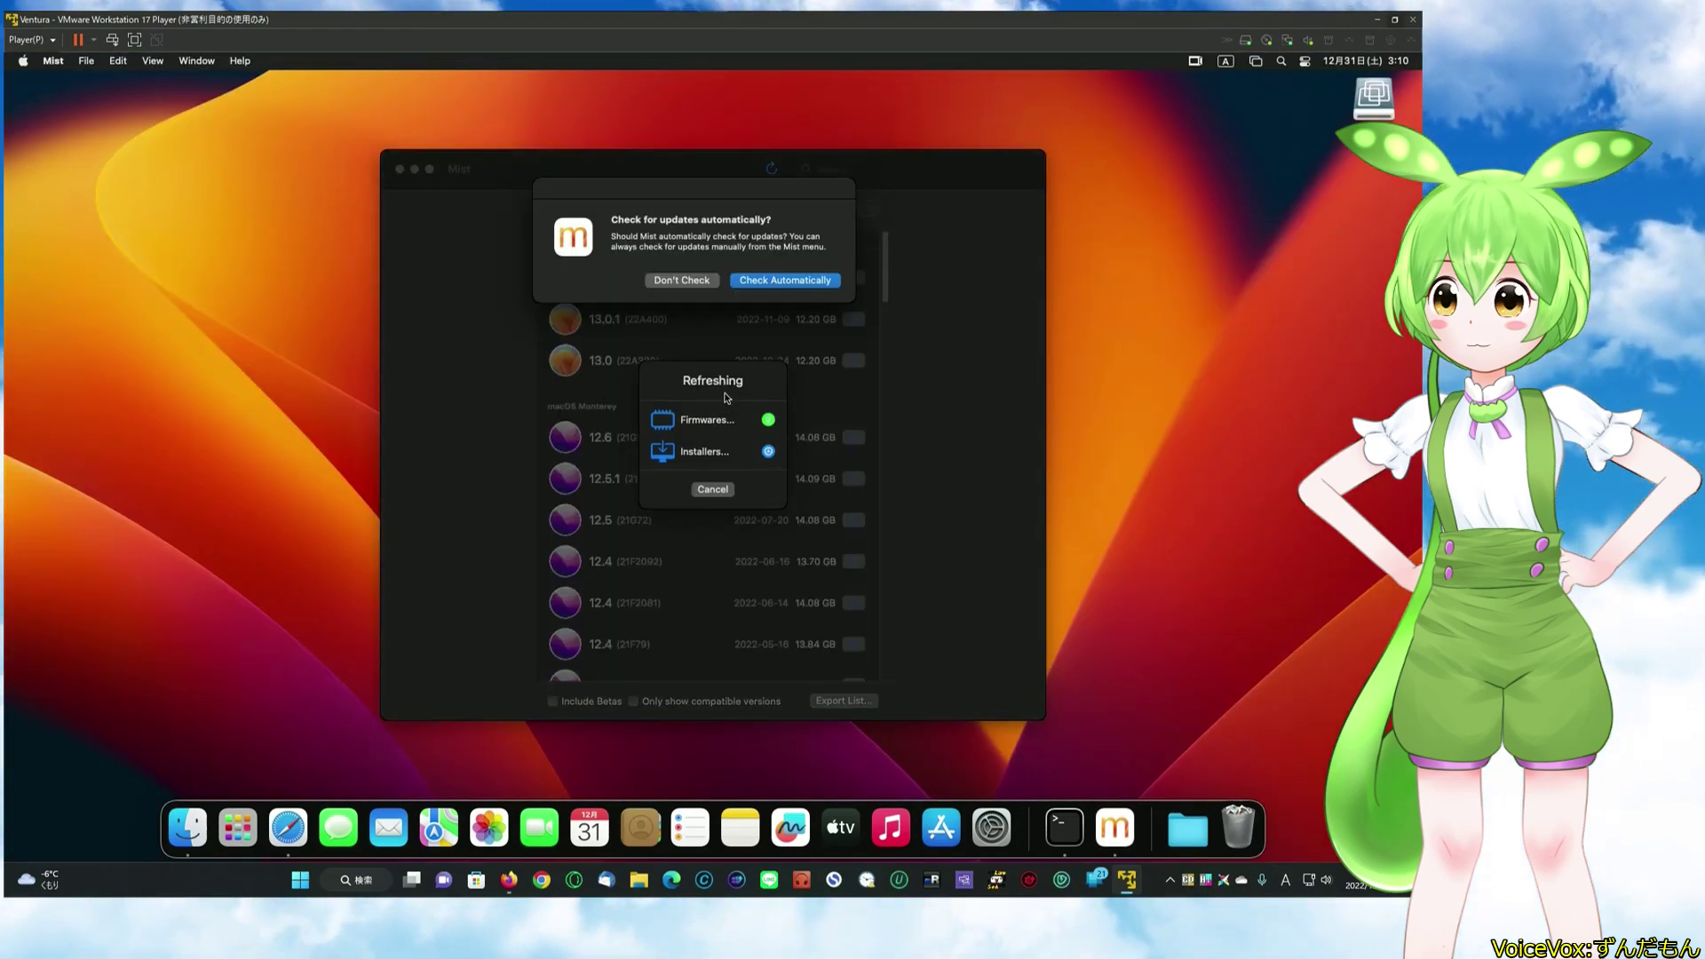
{"action": "left_click", "coordinate": [767, 282]}
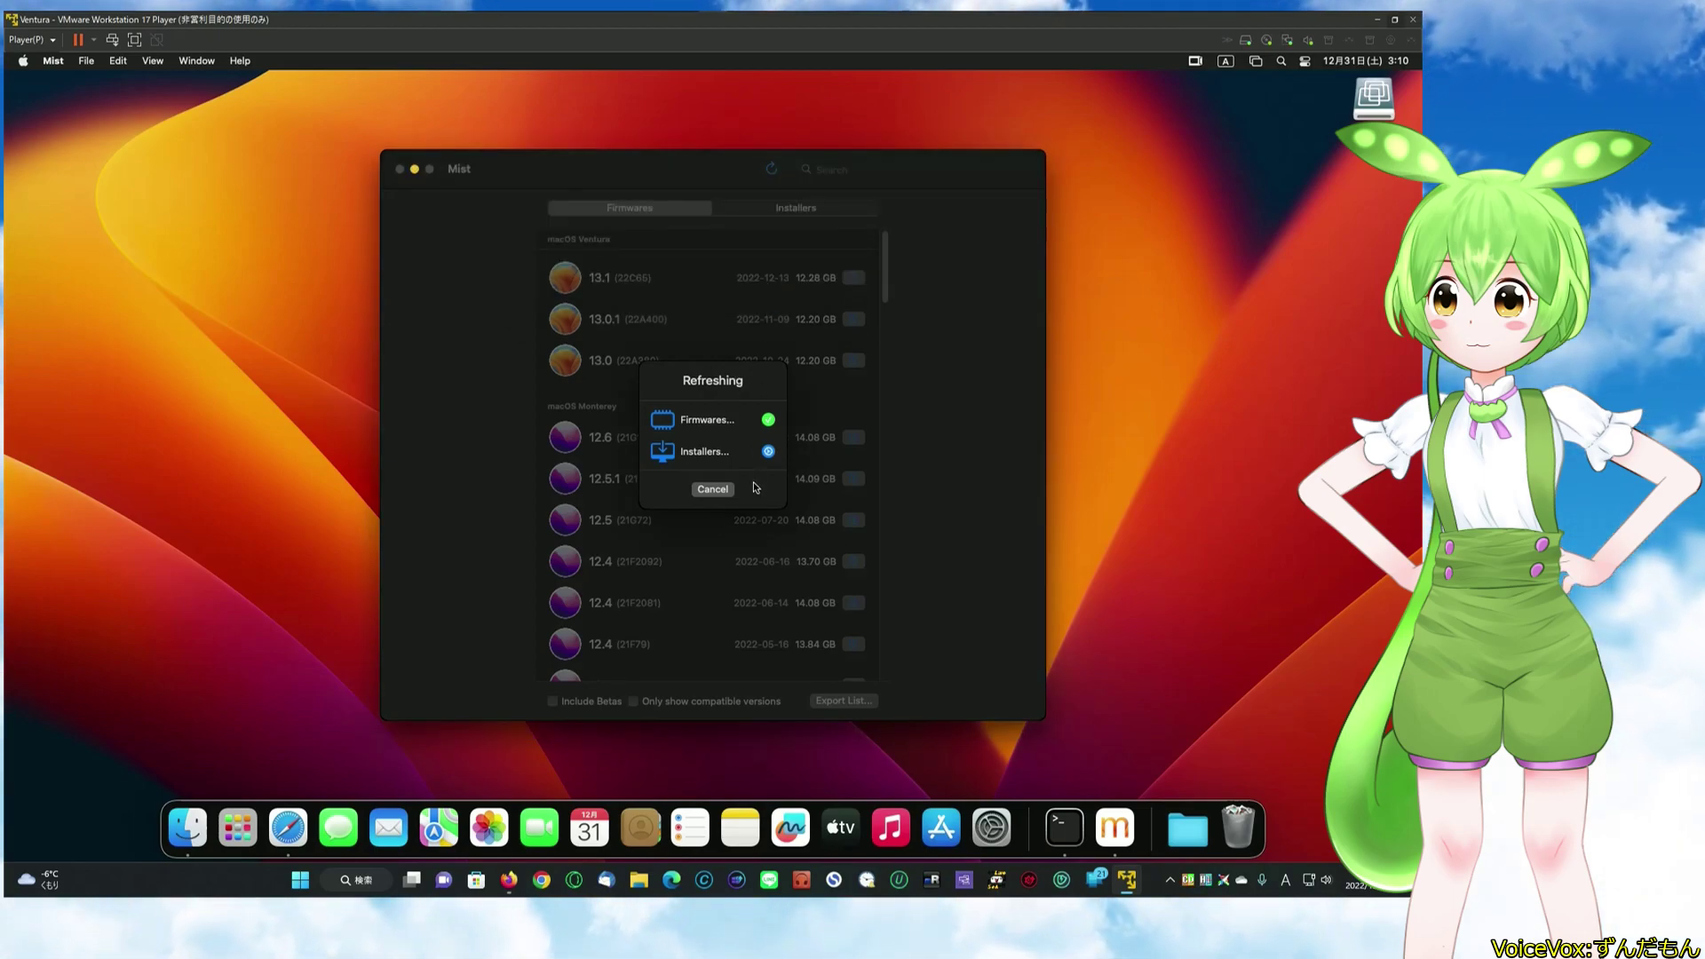
- Download the macOS Catalina 10.15.7 (19H15) installer as an application into the Applications folder, and close Mist when it completes
{"action": "scroll", "coordinate": [748, 469], "scroll_direction": "down", "scroll_amount": 20}
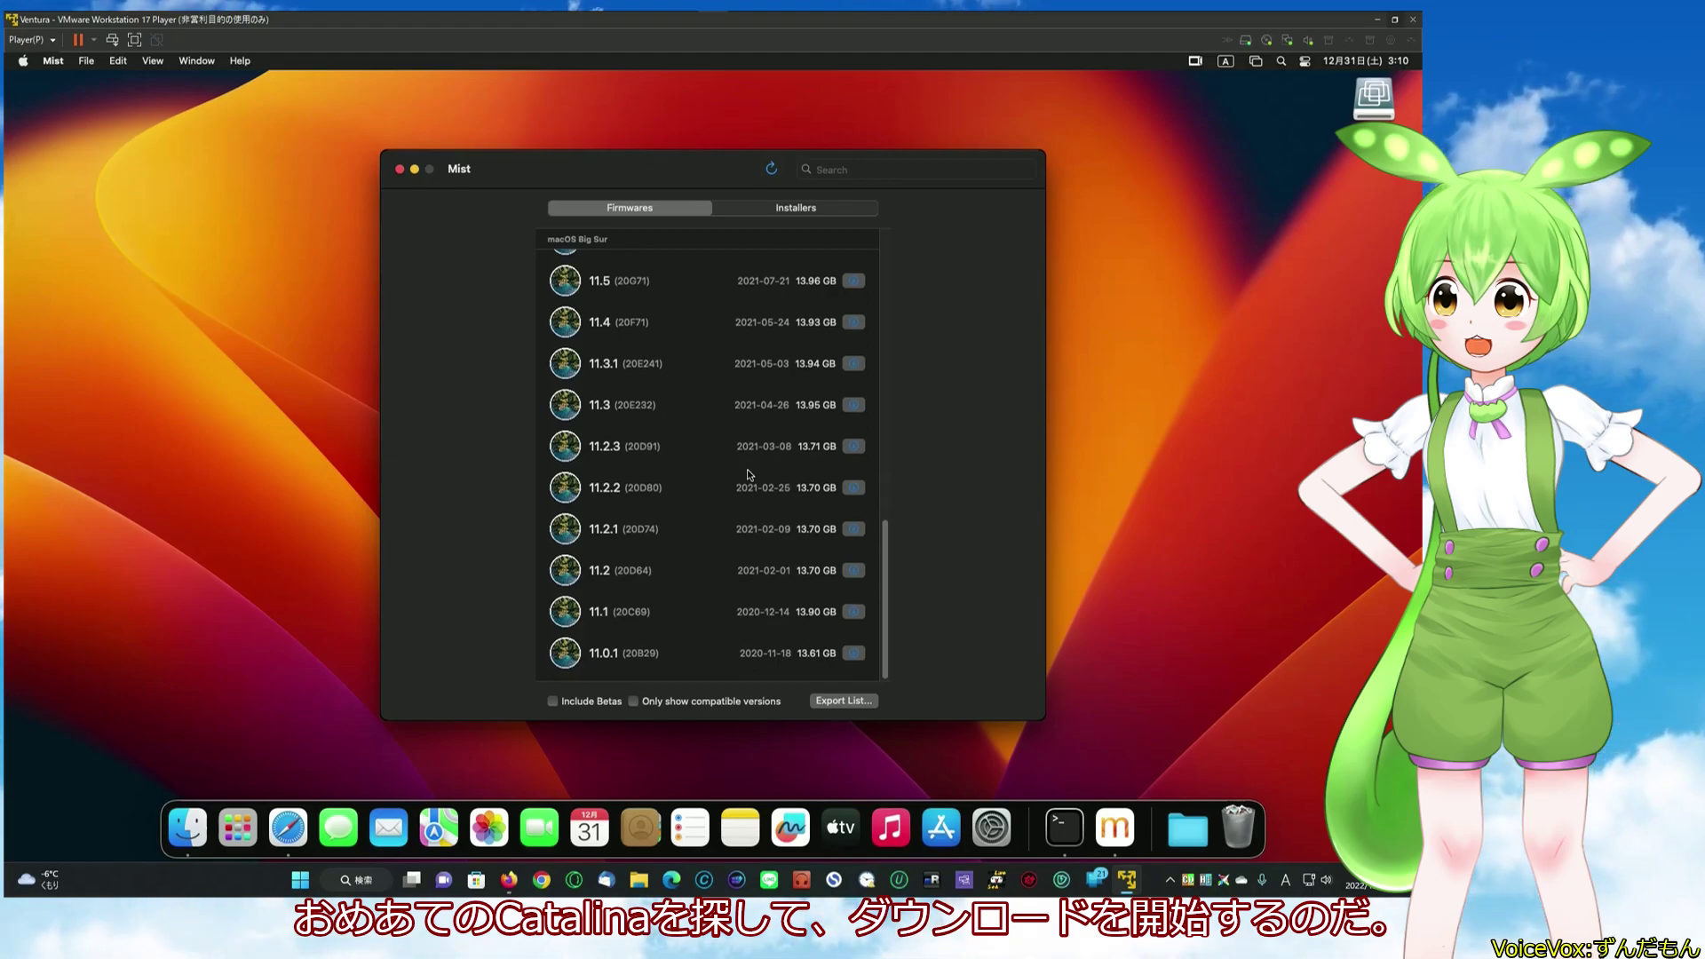
{"action": "left_click", "coordinate": [796, 207]}
{"action": "scroll", "coordinate": [745, 345], "scroll_direction": "down", "scroll_amount": 5}
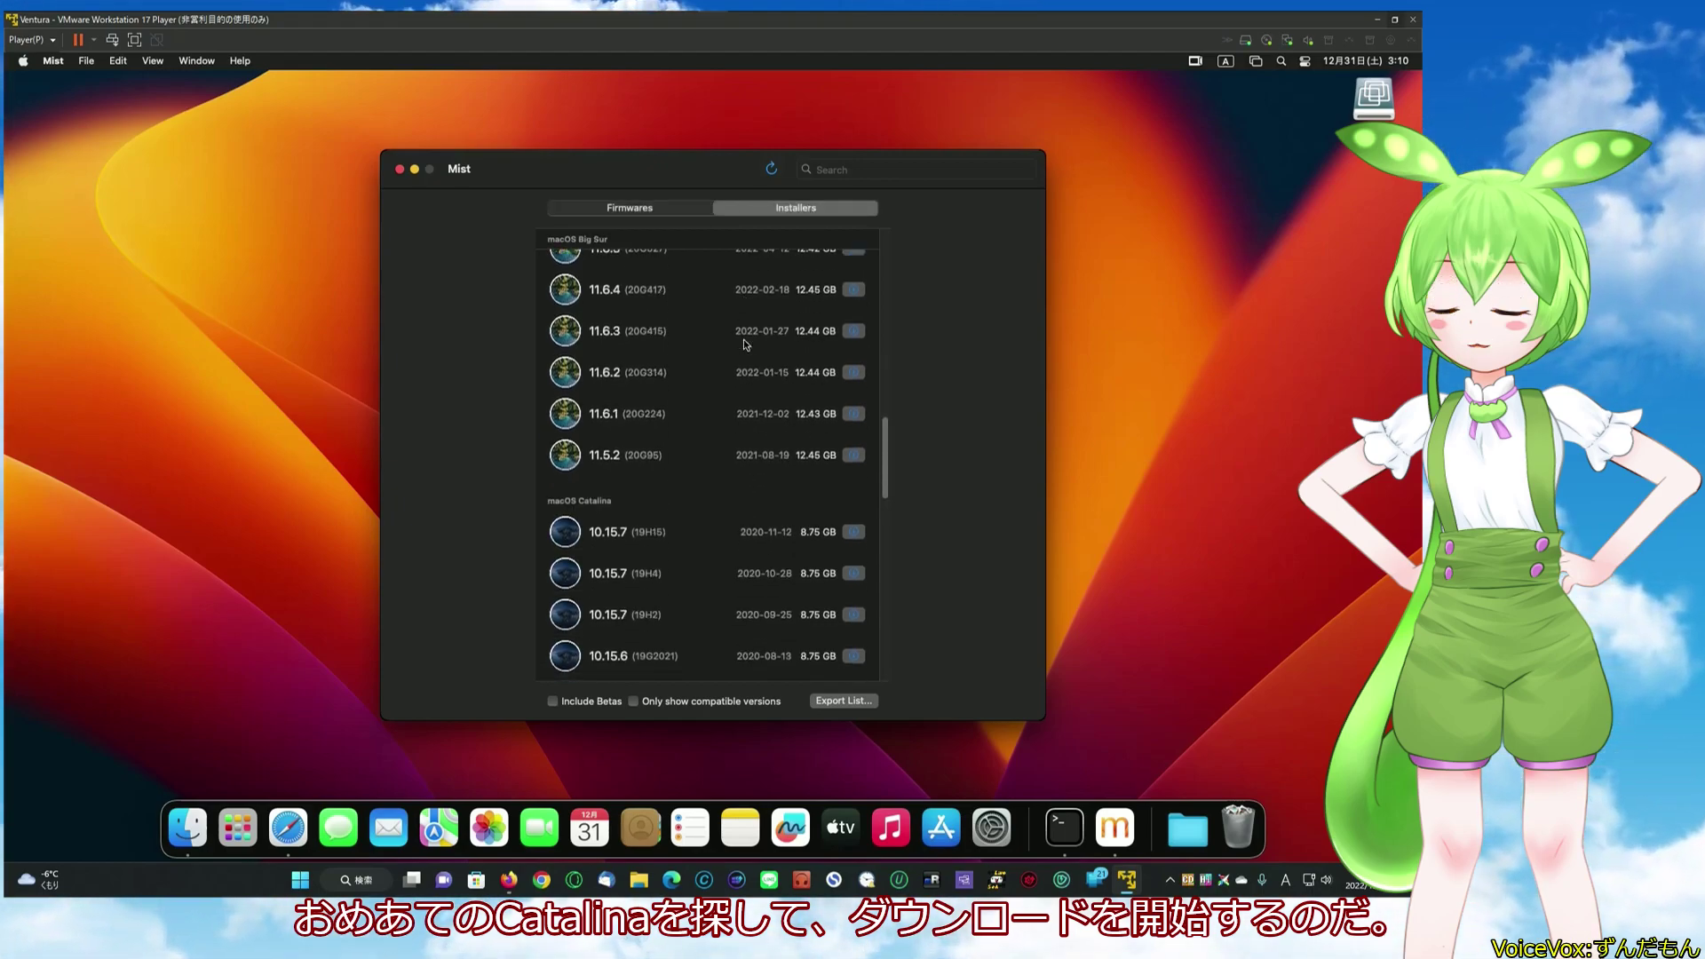
{"action": "scroll", "coordinate": [745, 344], "scroll_direction": "down", "scroll_amount": 1}
{"action": "left_click", "coordinate": [853, 495]}
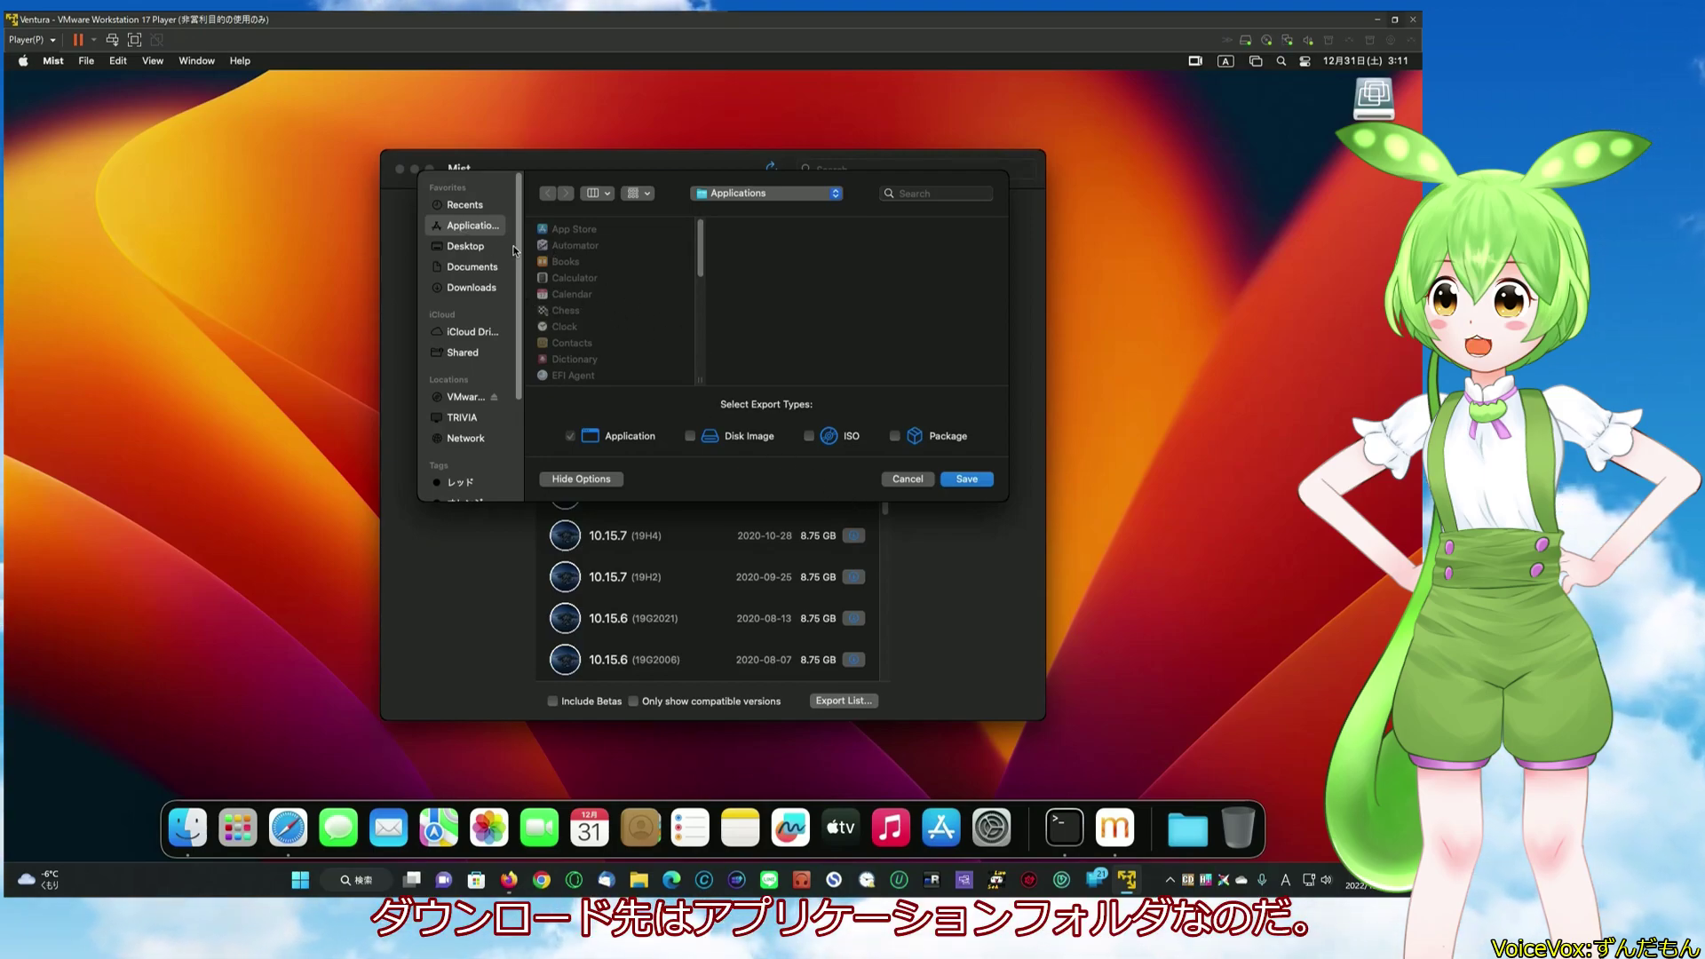
{"action": "left_click", "coordinate": [966, 480]}
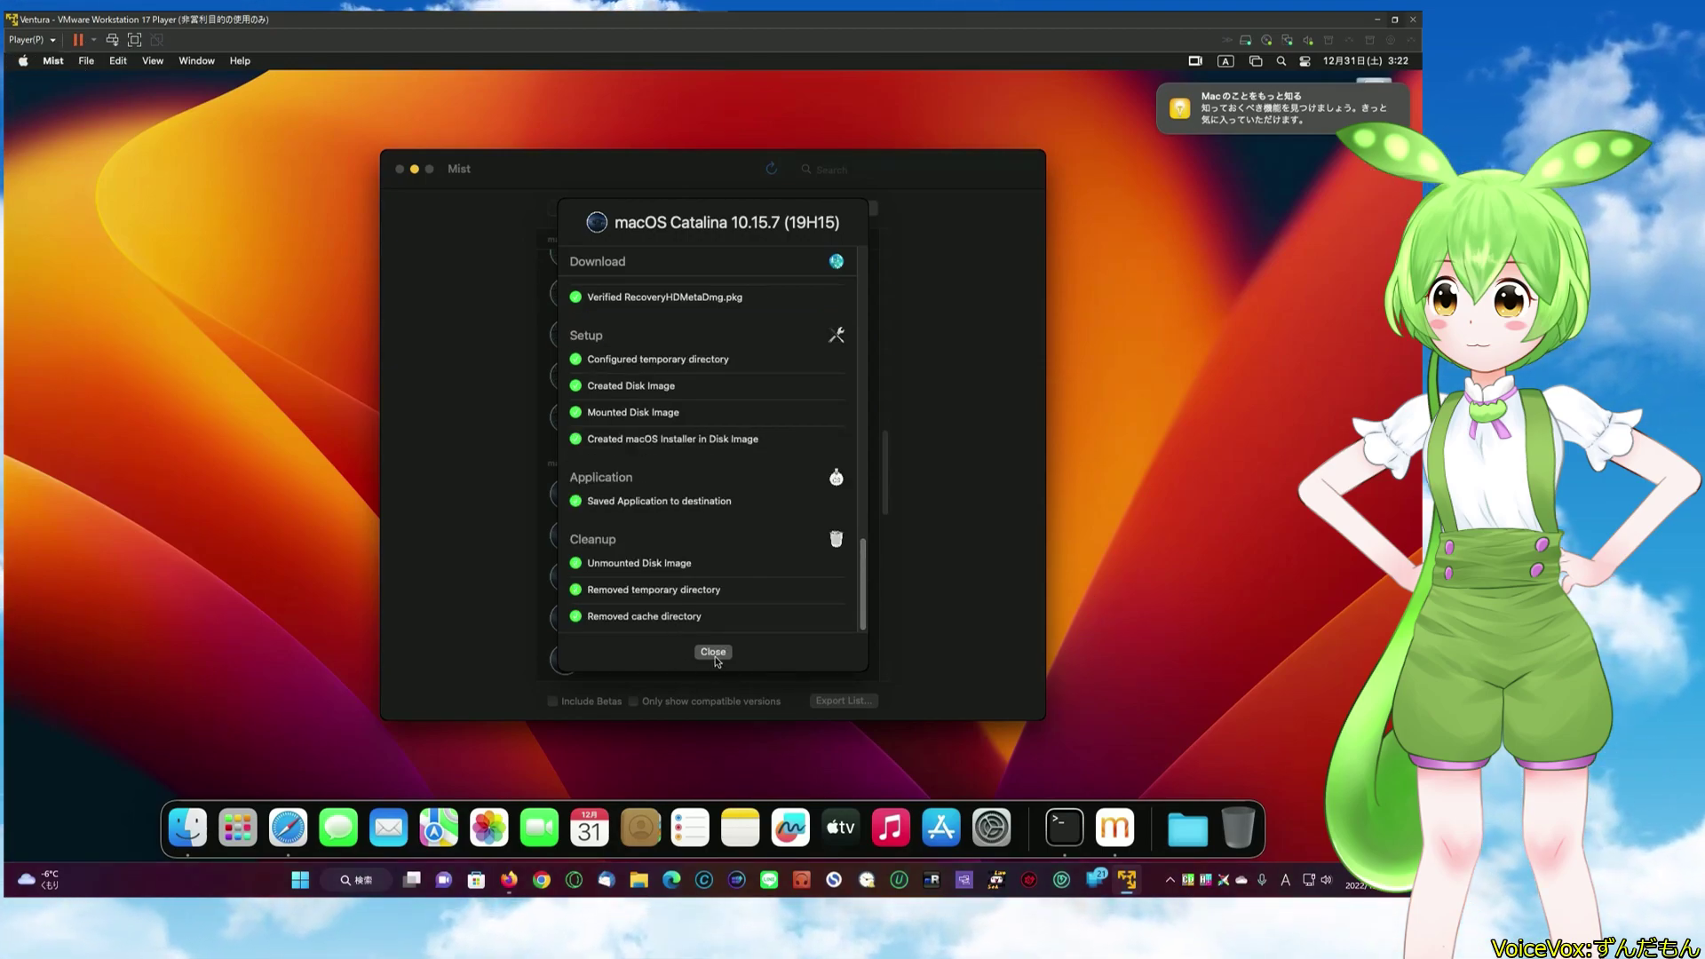
{"action": "left_click", "coordinate": [713, 653]}
{"action": "left_click", "coordinate": [400, 169]}
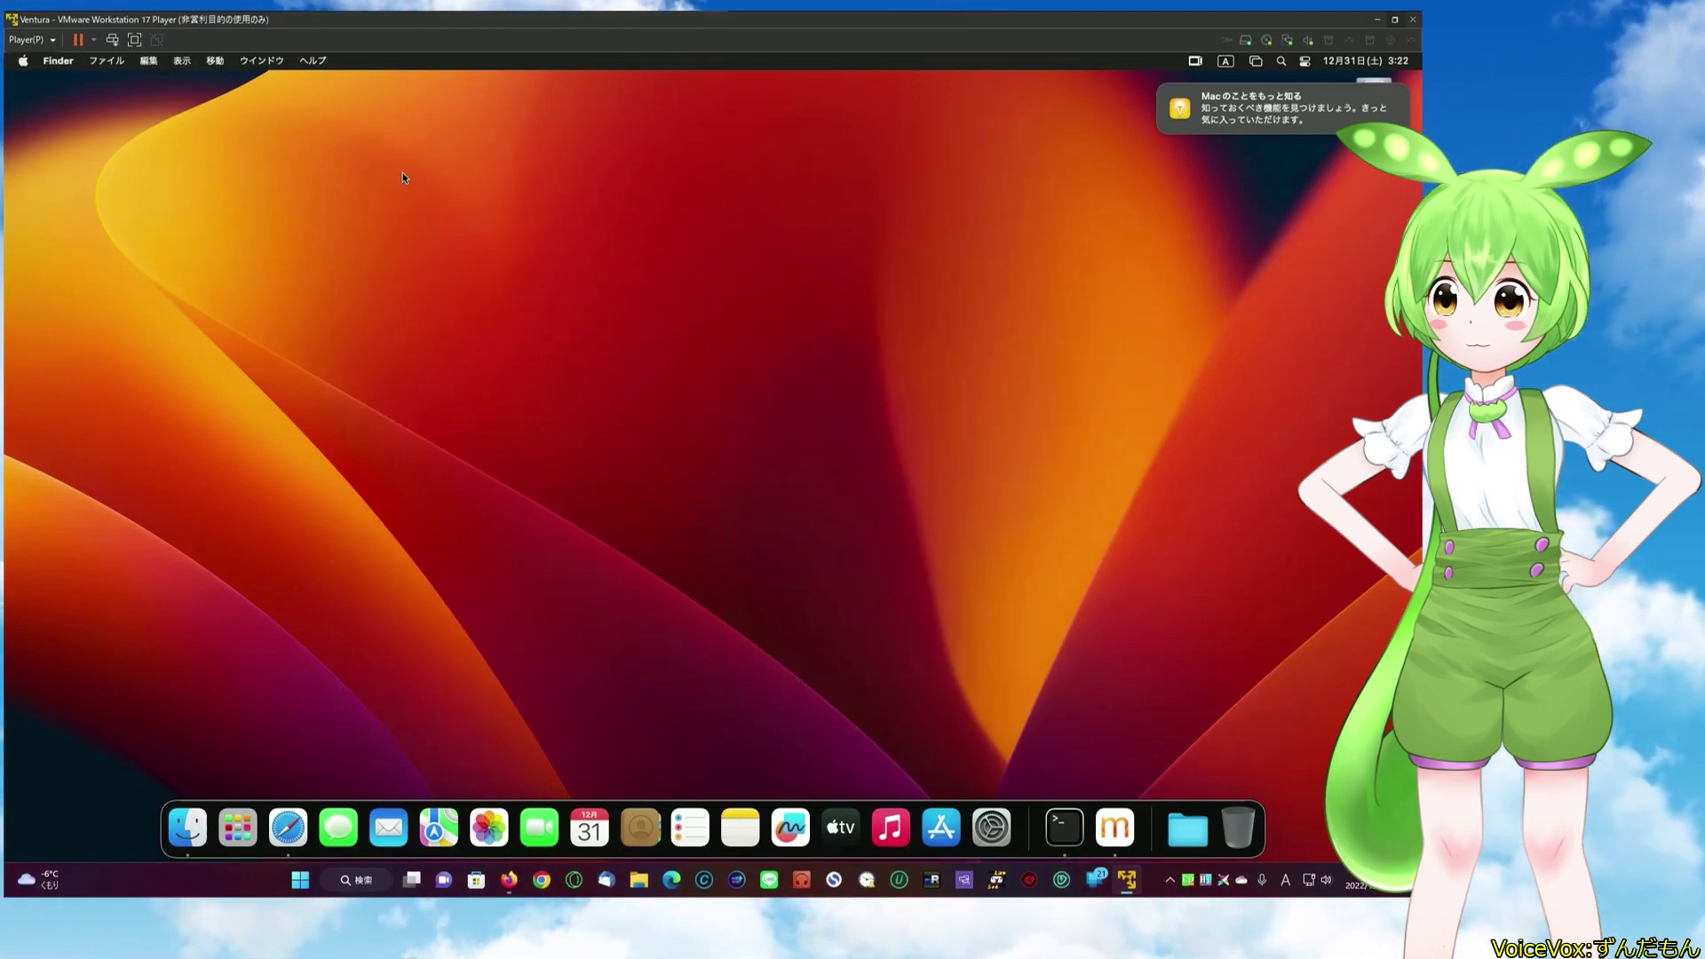
- Check the Applications folder in Finder for the macOS Catalina installer, then close the window
{"action": "left_click", "coordinate": [187, 830]}
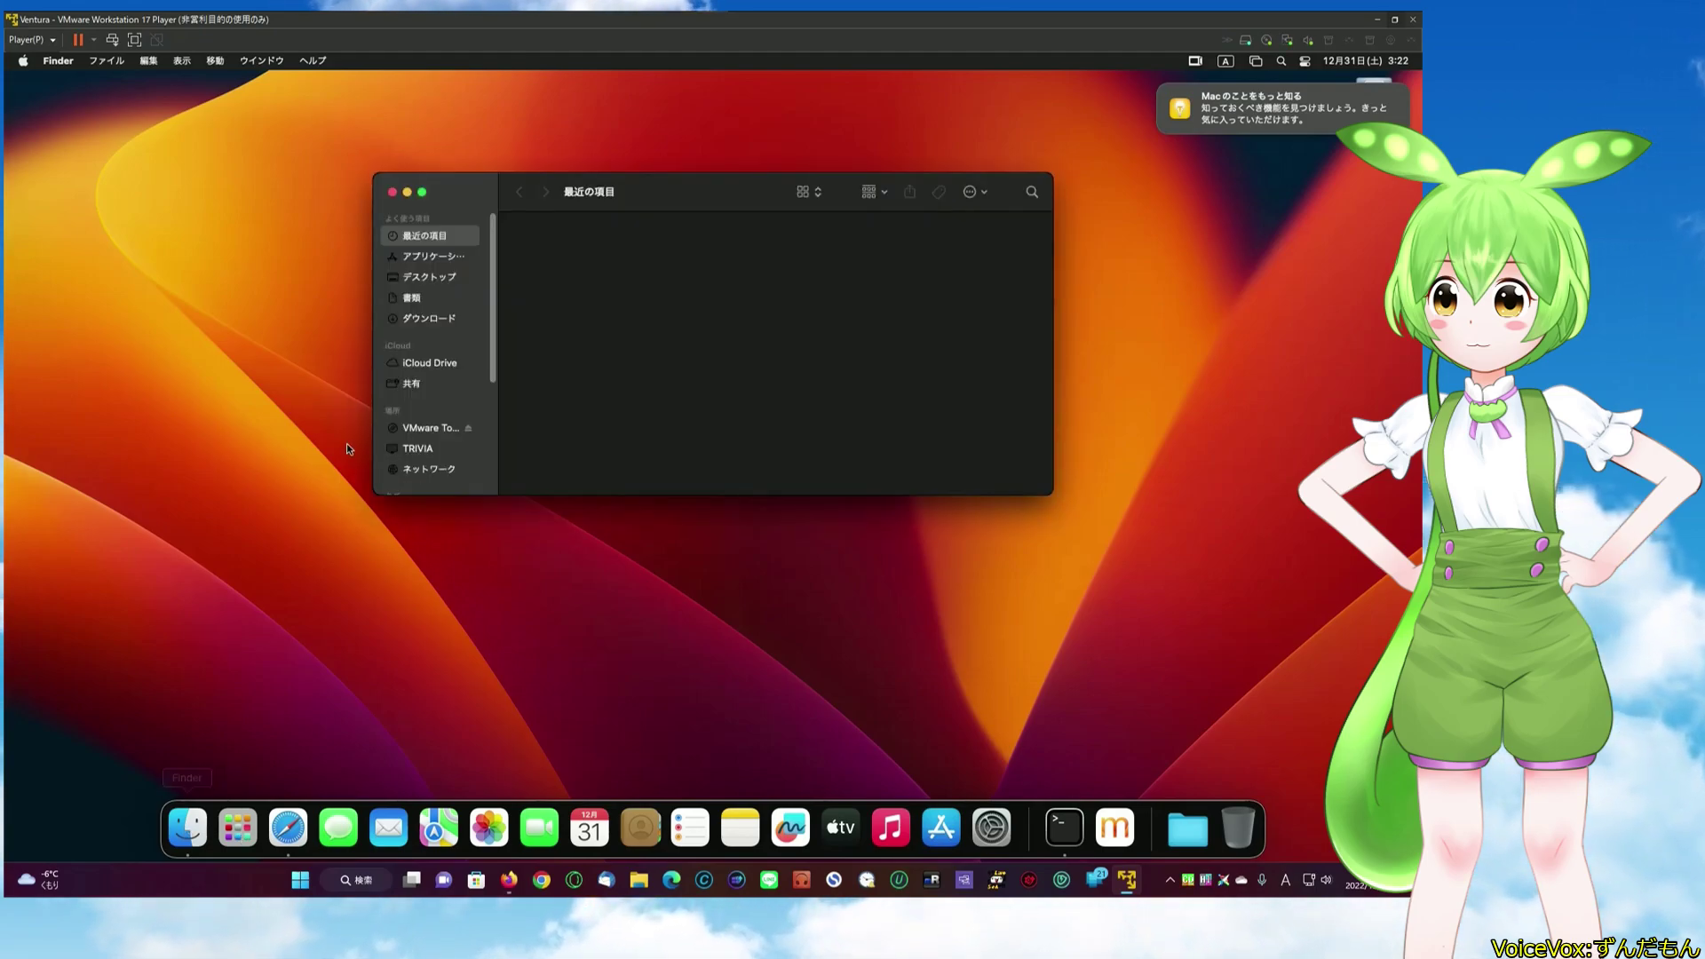
{"action": "left_click", "coordinate": [421, 259]}
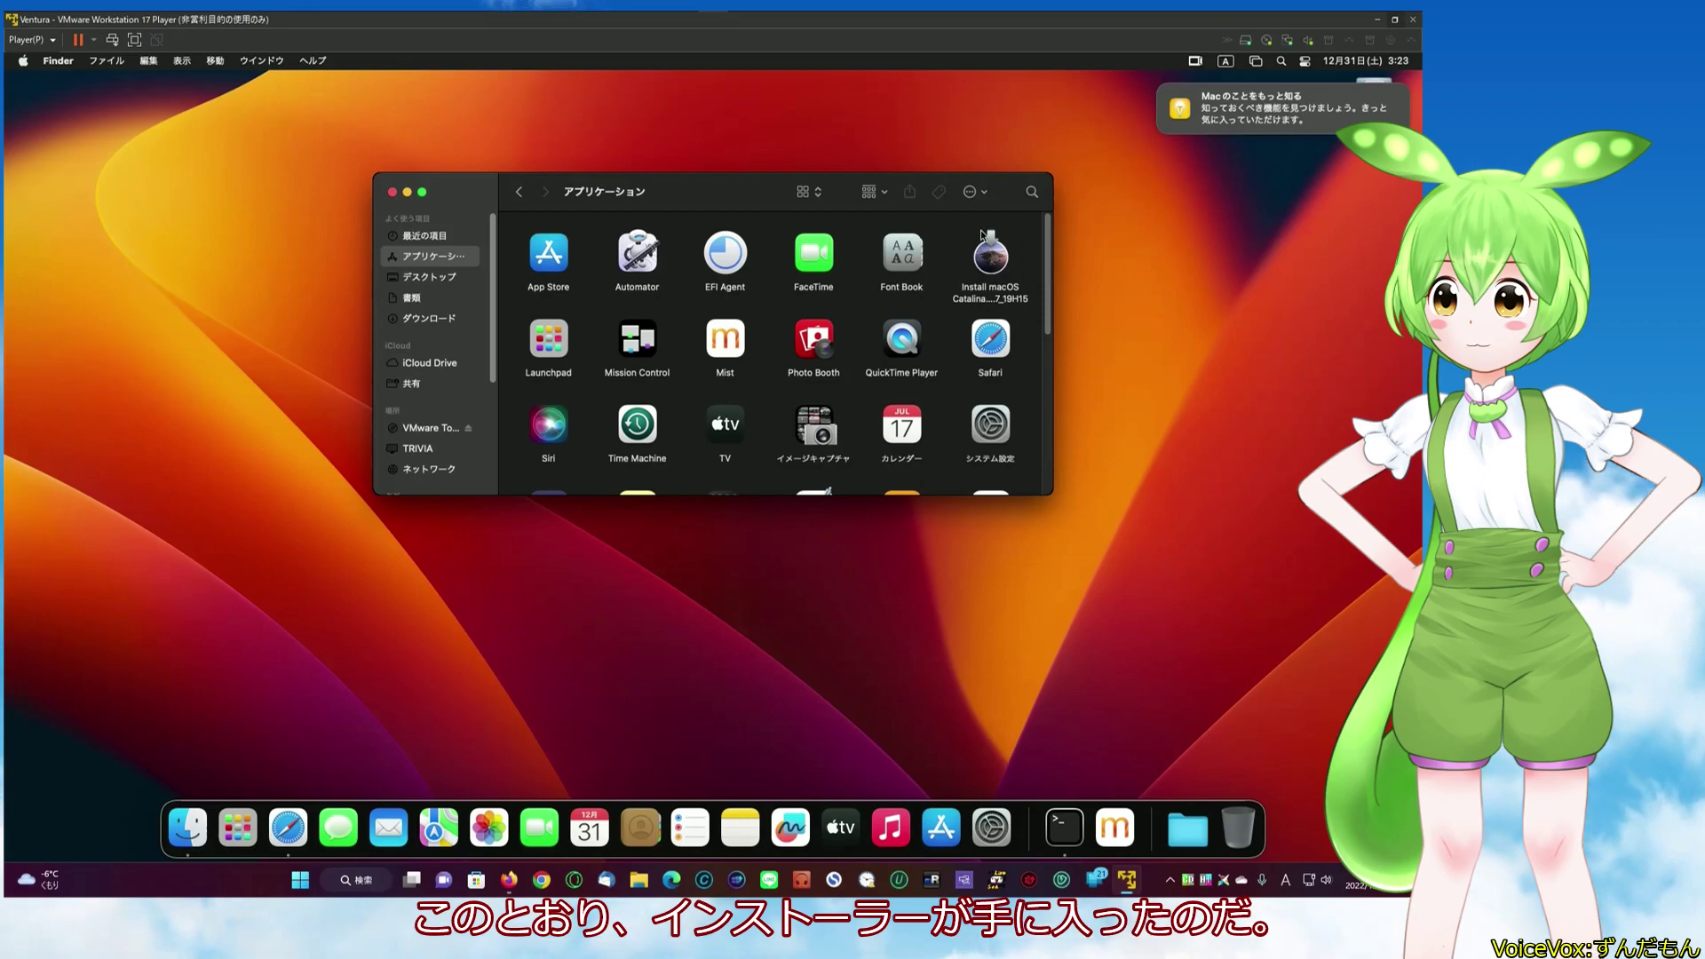
{"action": "left_click", "coordinate": [392, 192]}
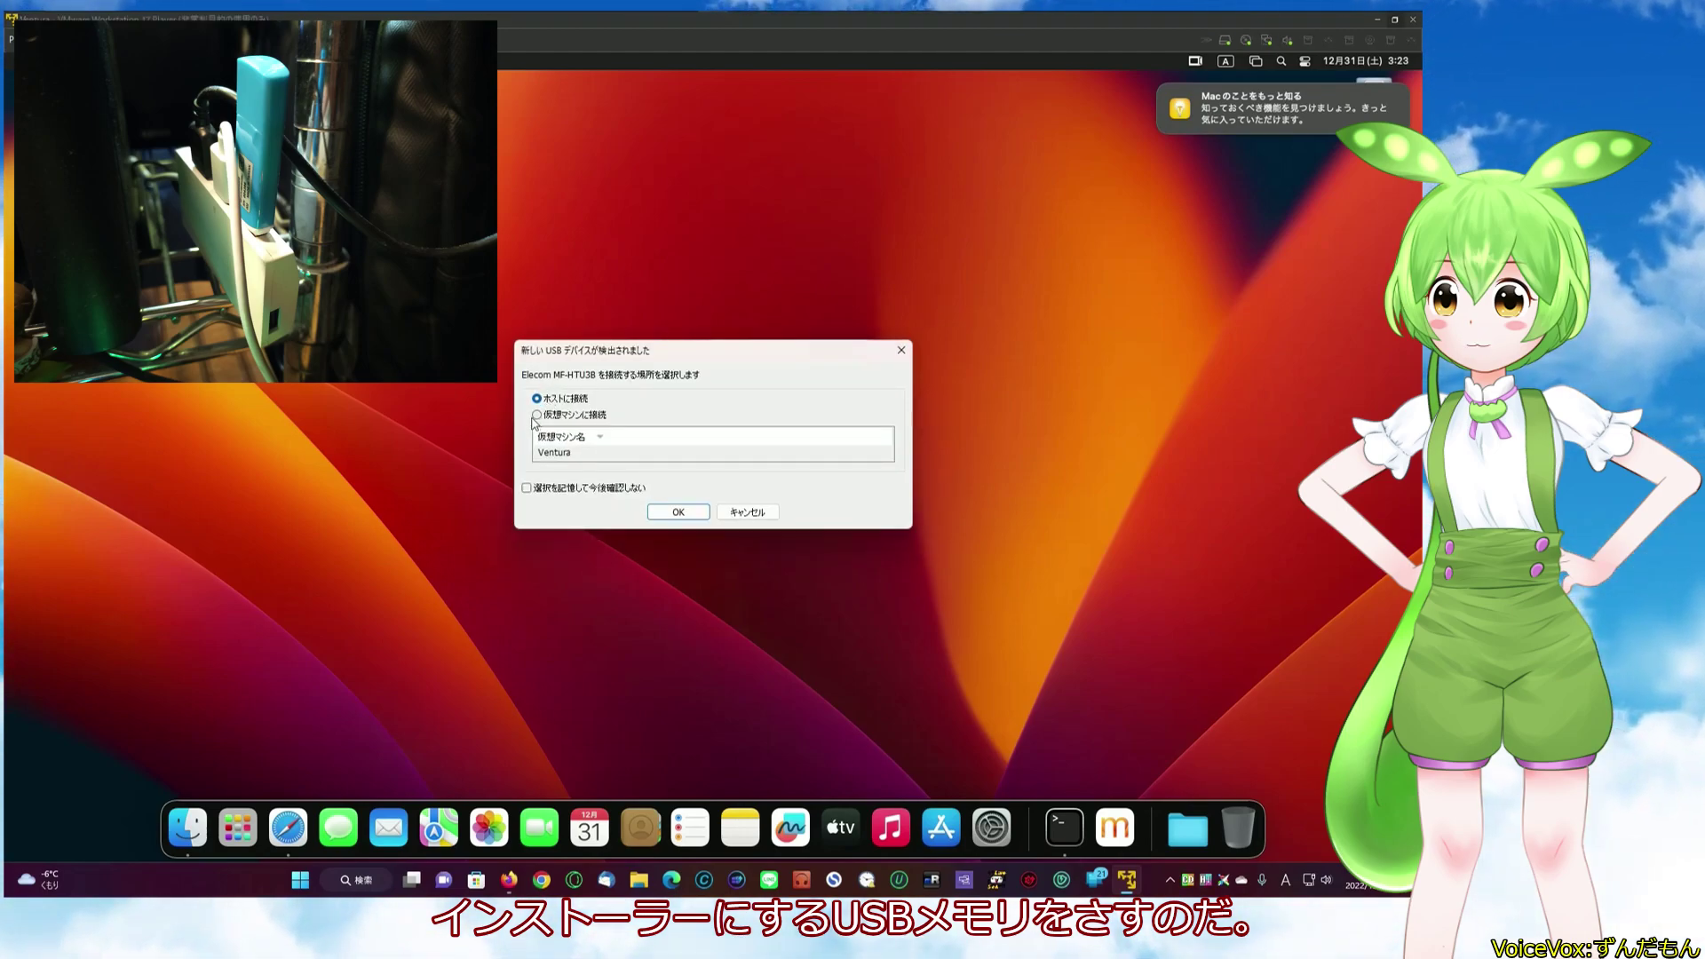
- Connect the Elecom MF-HTU3B USB drive to the Ventura virtual machine and dismiss the macOS tips notification
{"action": "left_click", "coordinate": [536, 414]}
{"action": "left_click", "coordinate": [680, 514]}
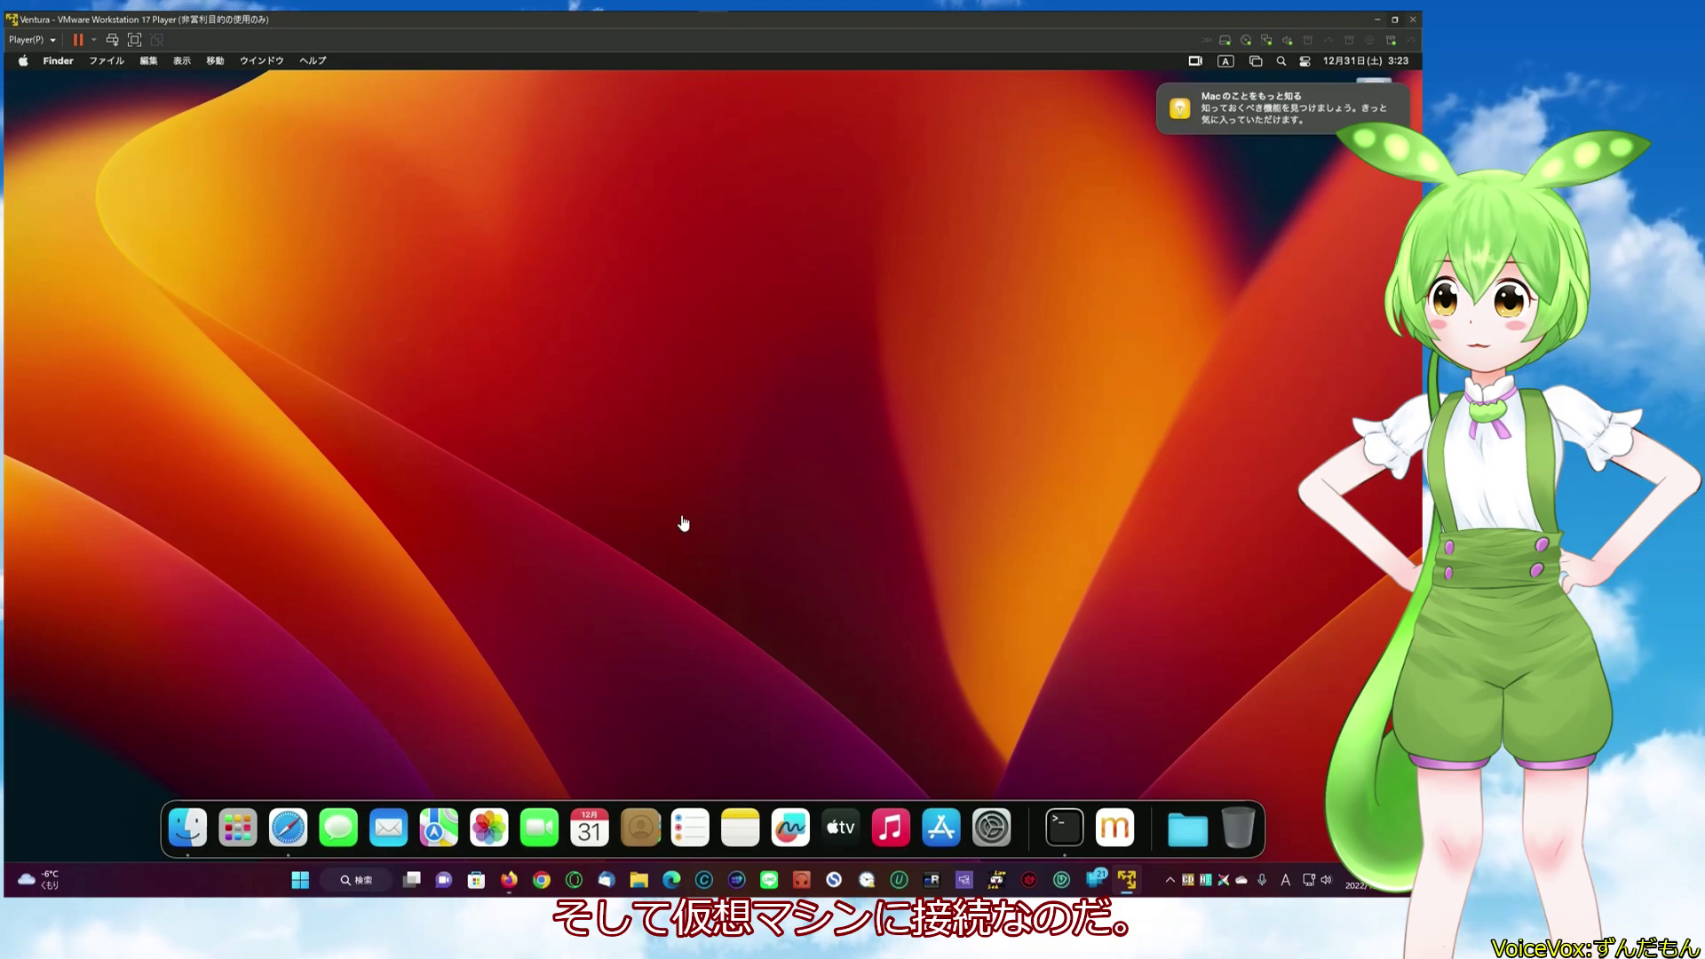
{"action": "left_click", "coordinate": [1158, 87]}
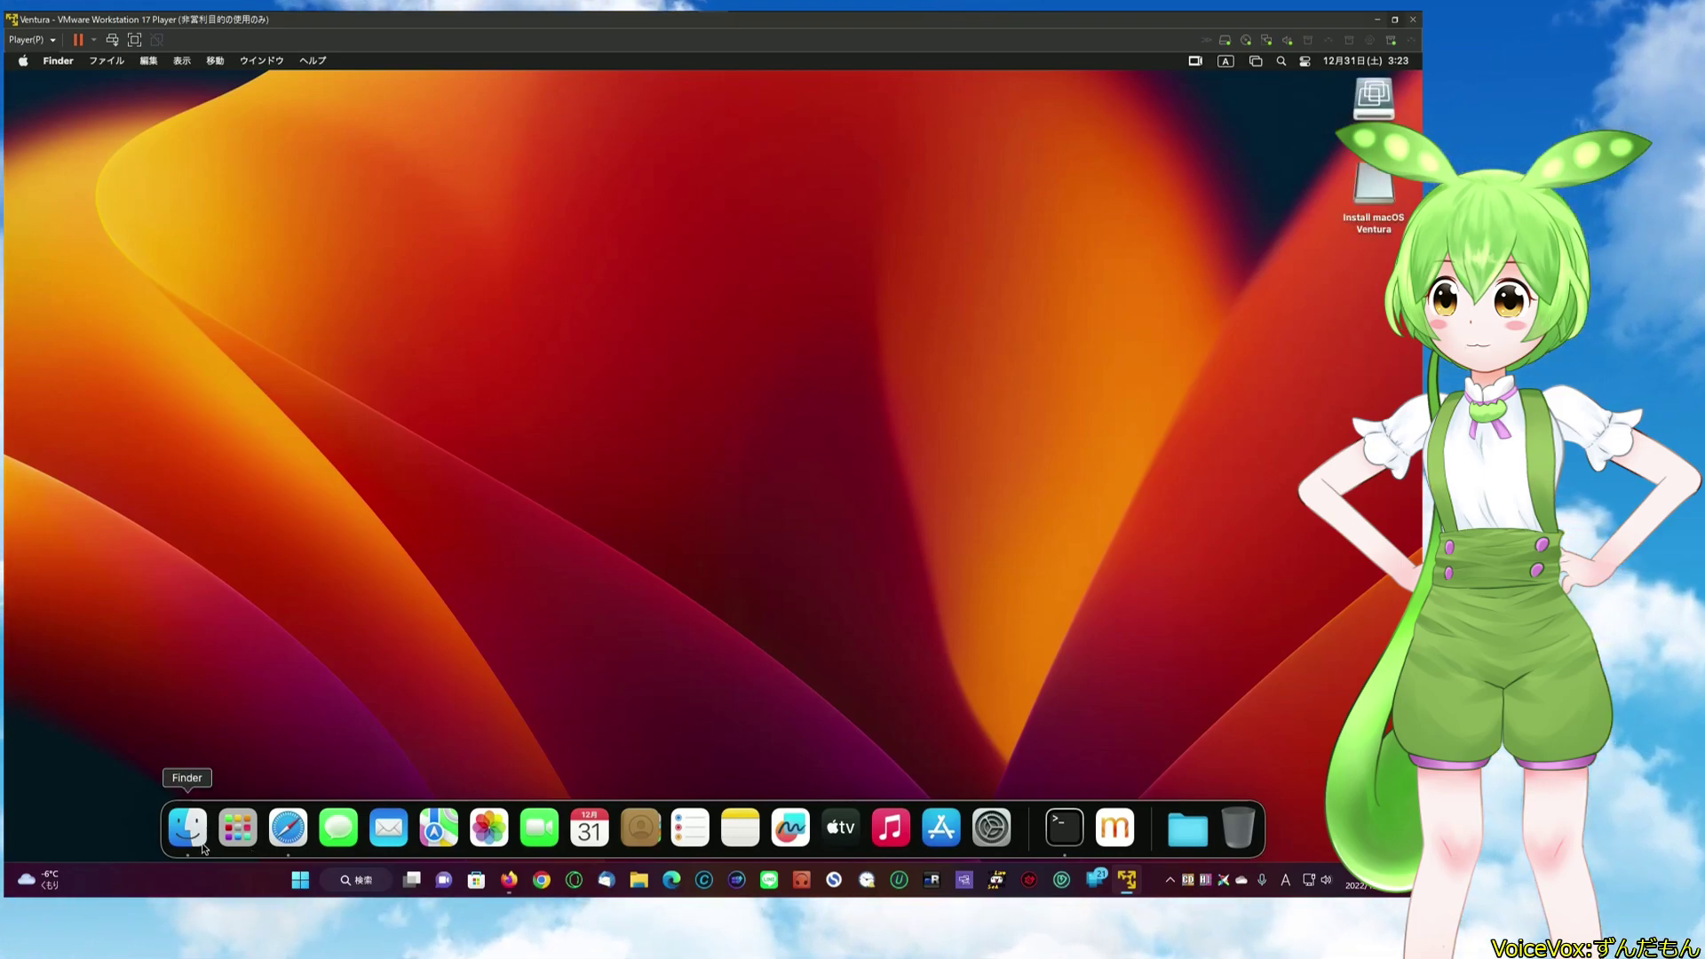
- In Disk Utility, erase the external Install macOS Ventura volume, naming it USB with the Mac OS Extended (Journaled) format
{"action": "left_click", "coordinate": [237, 827]}
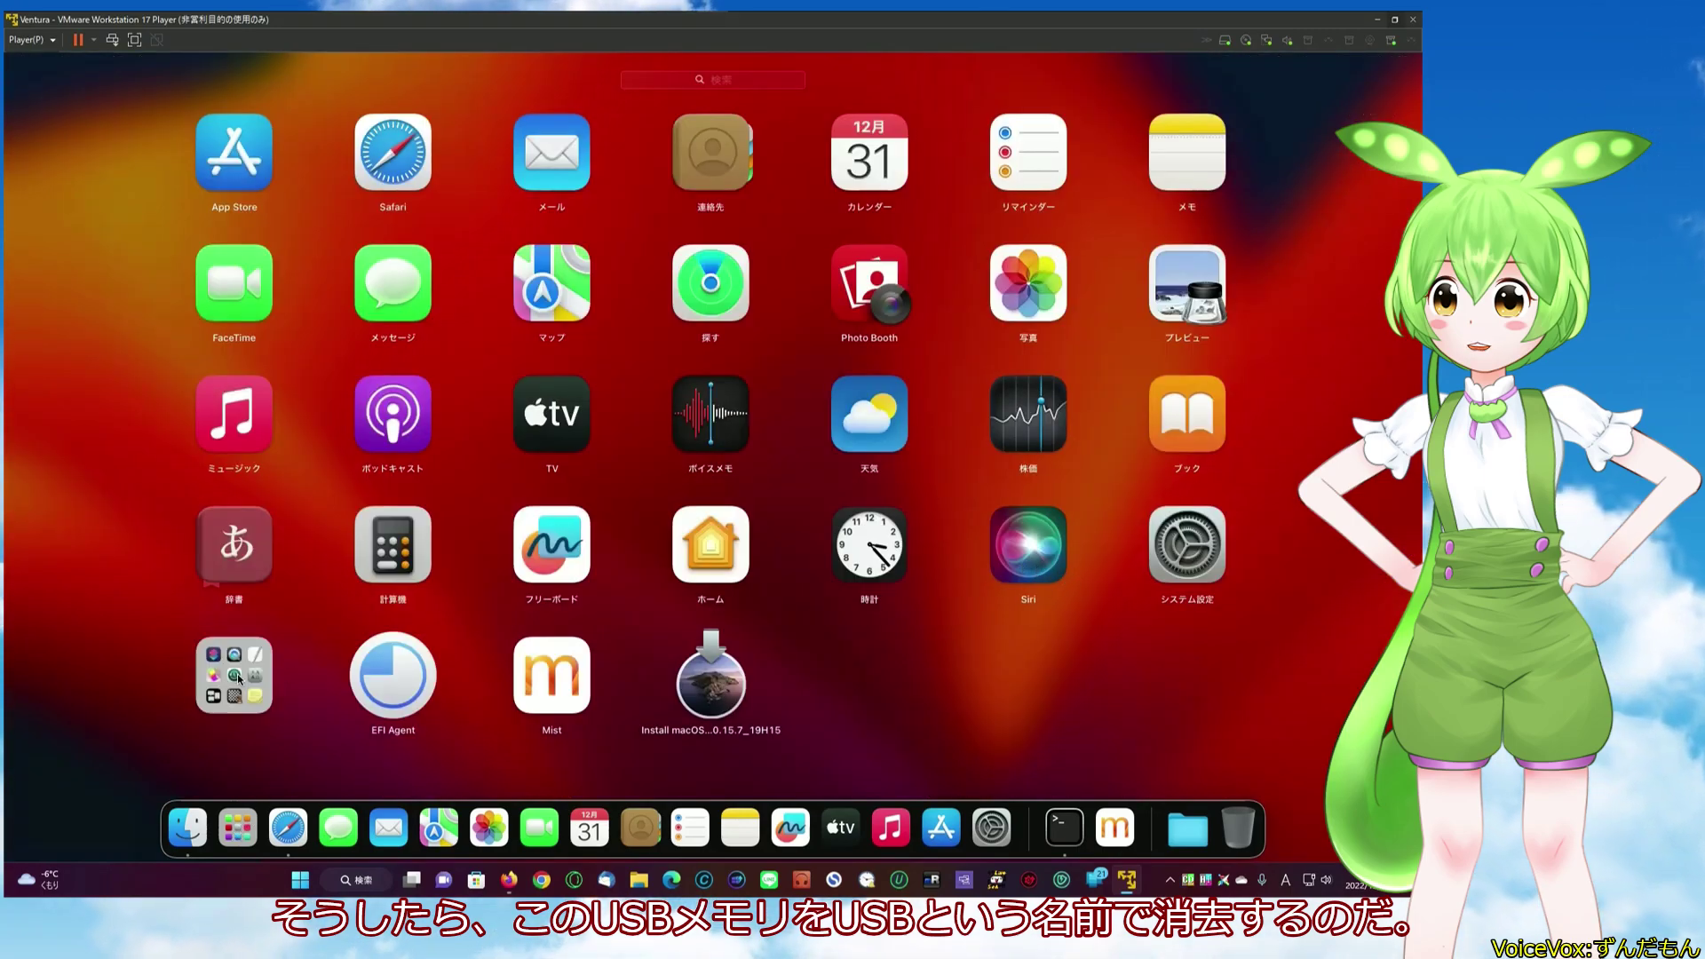
{"action": "left_click", "coordinate": [233, 675]}
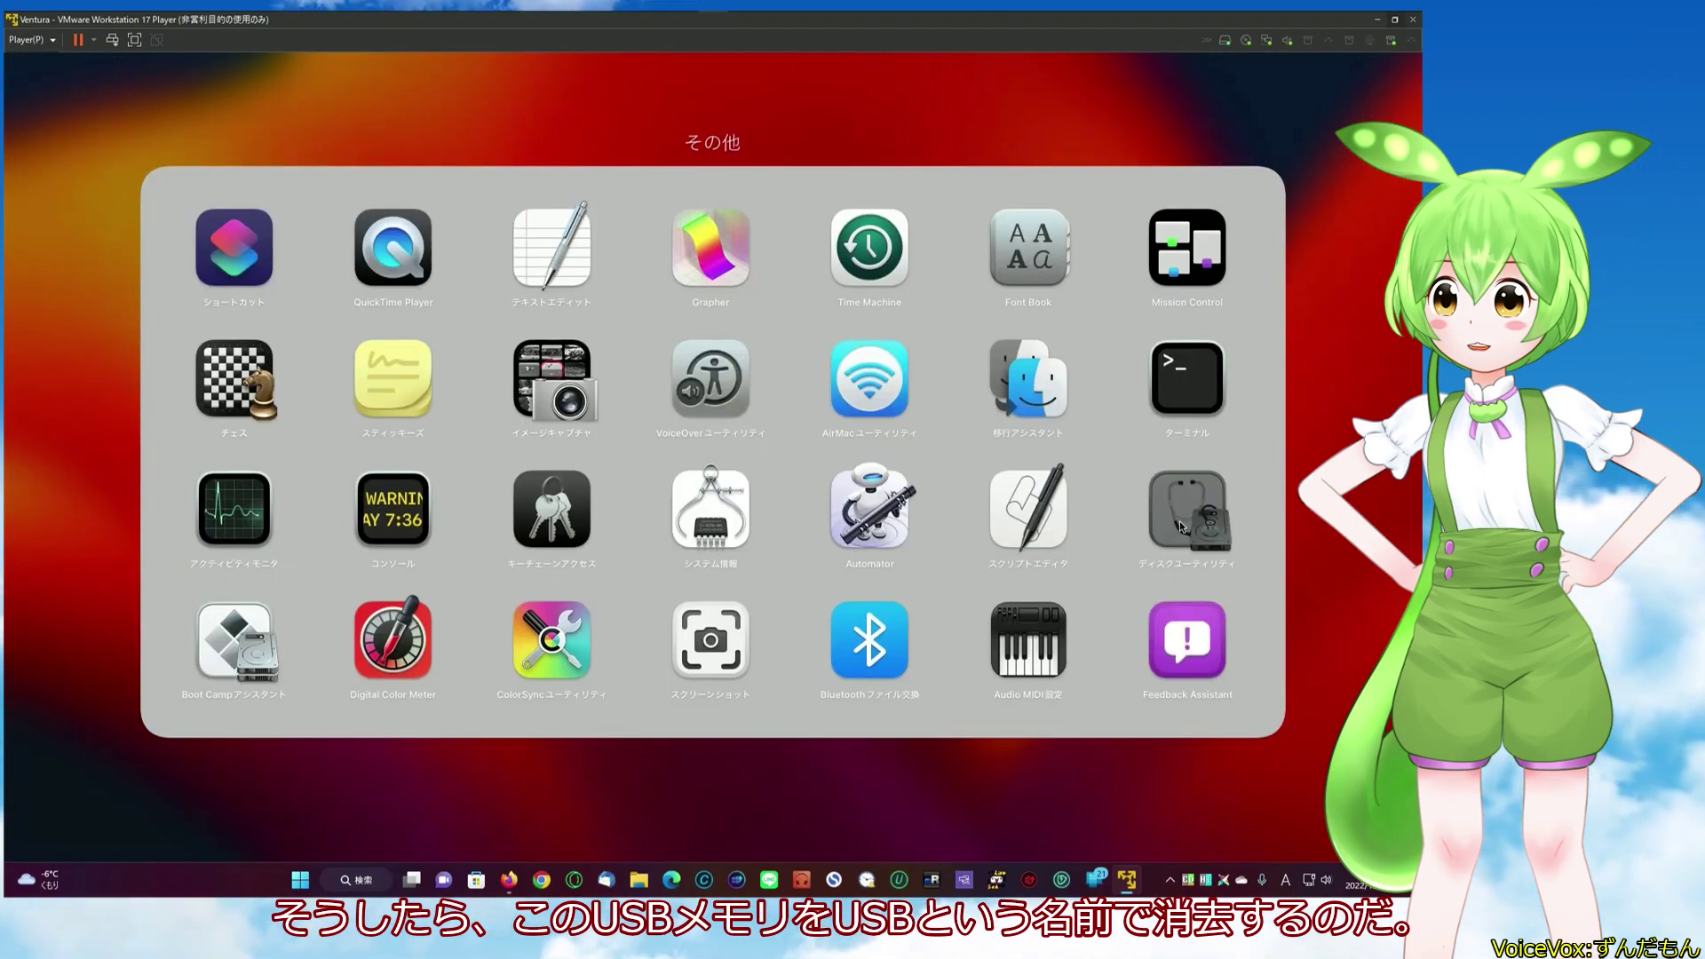
{"action": "left_click", "coordinate": [1179, 526]}
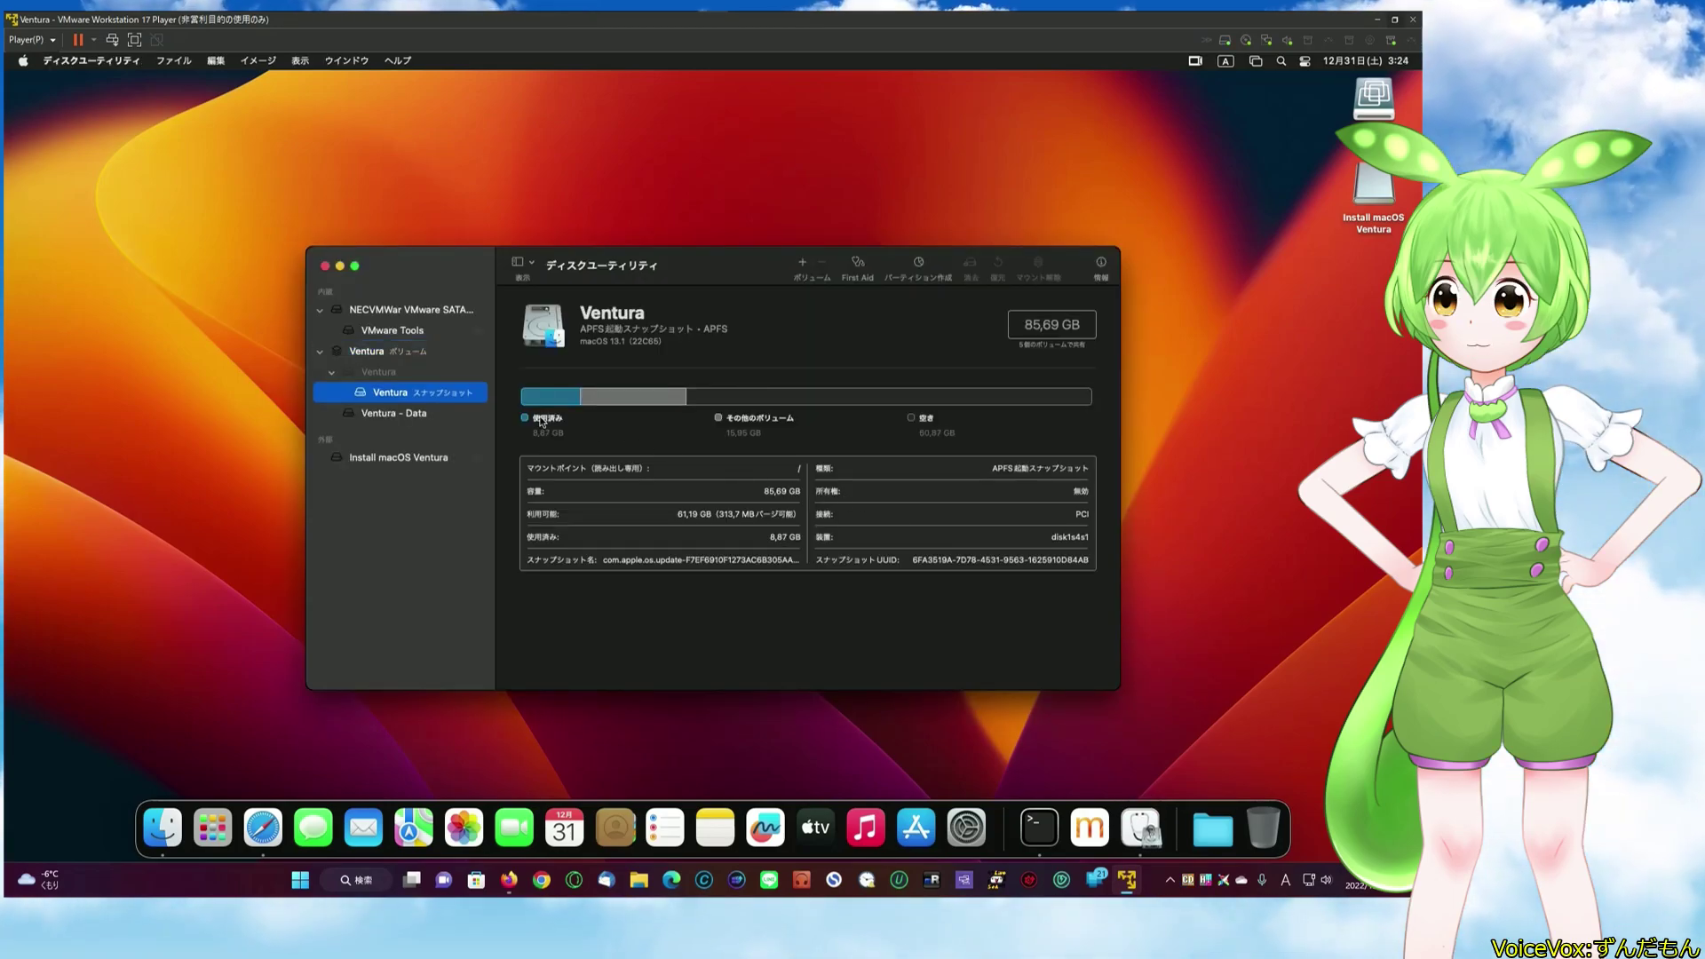
{"action": "left_click", "coordinate": [401, 458]}
{"action": "left_click", "coordinate": [977, 276]}
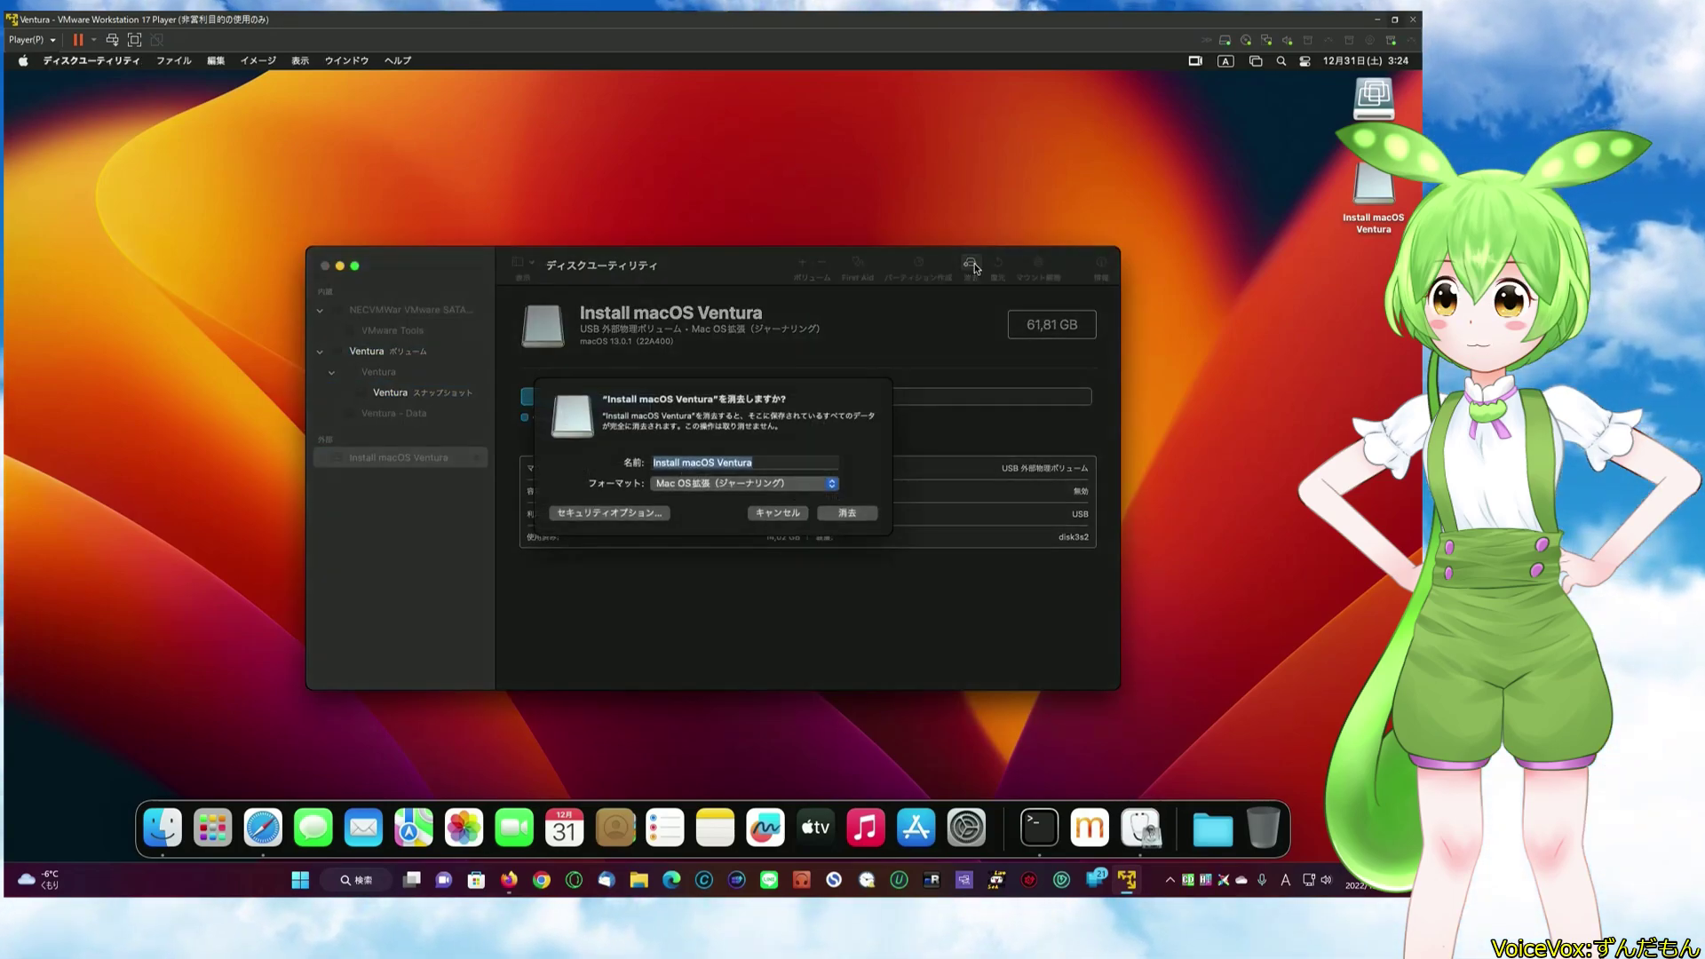
{"action": "type", "text": "USB"}
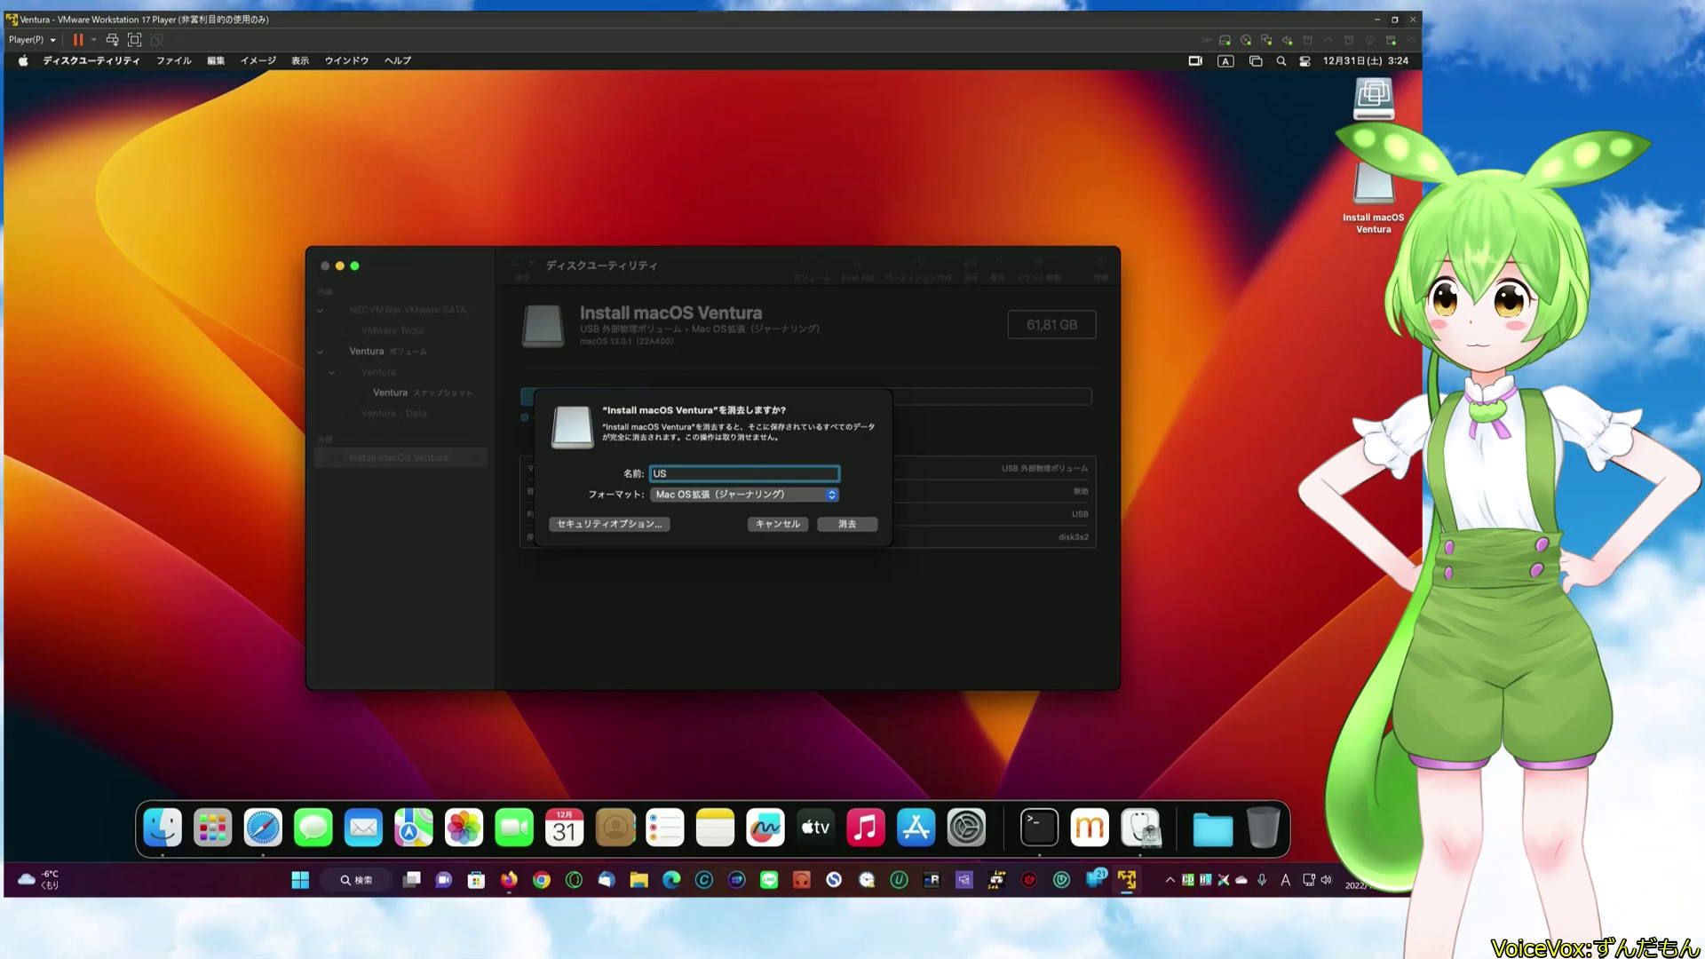
{"action": "left_click", "coordinate": [848, 525]}
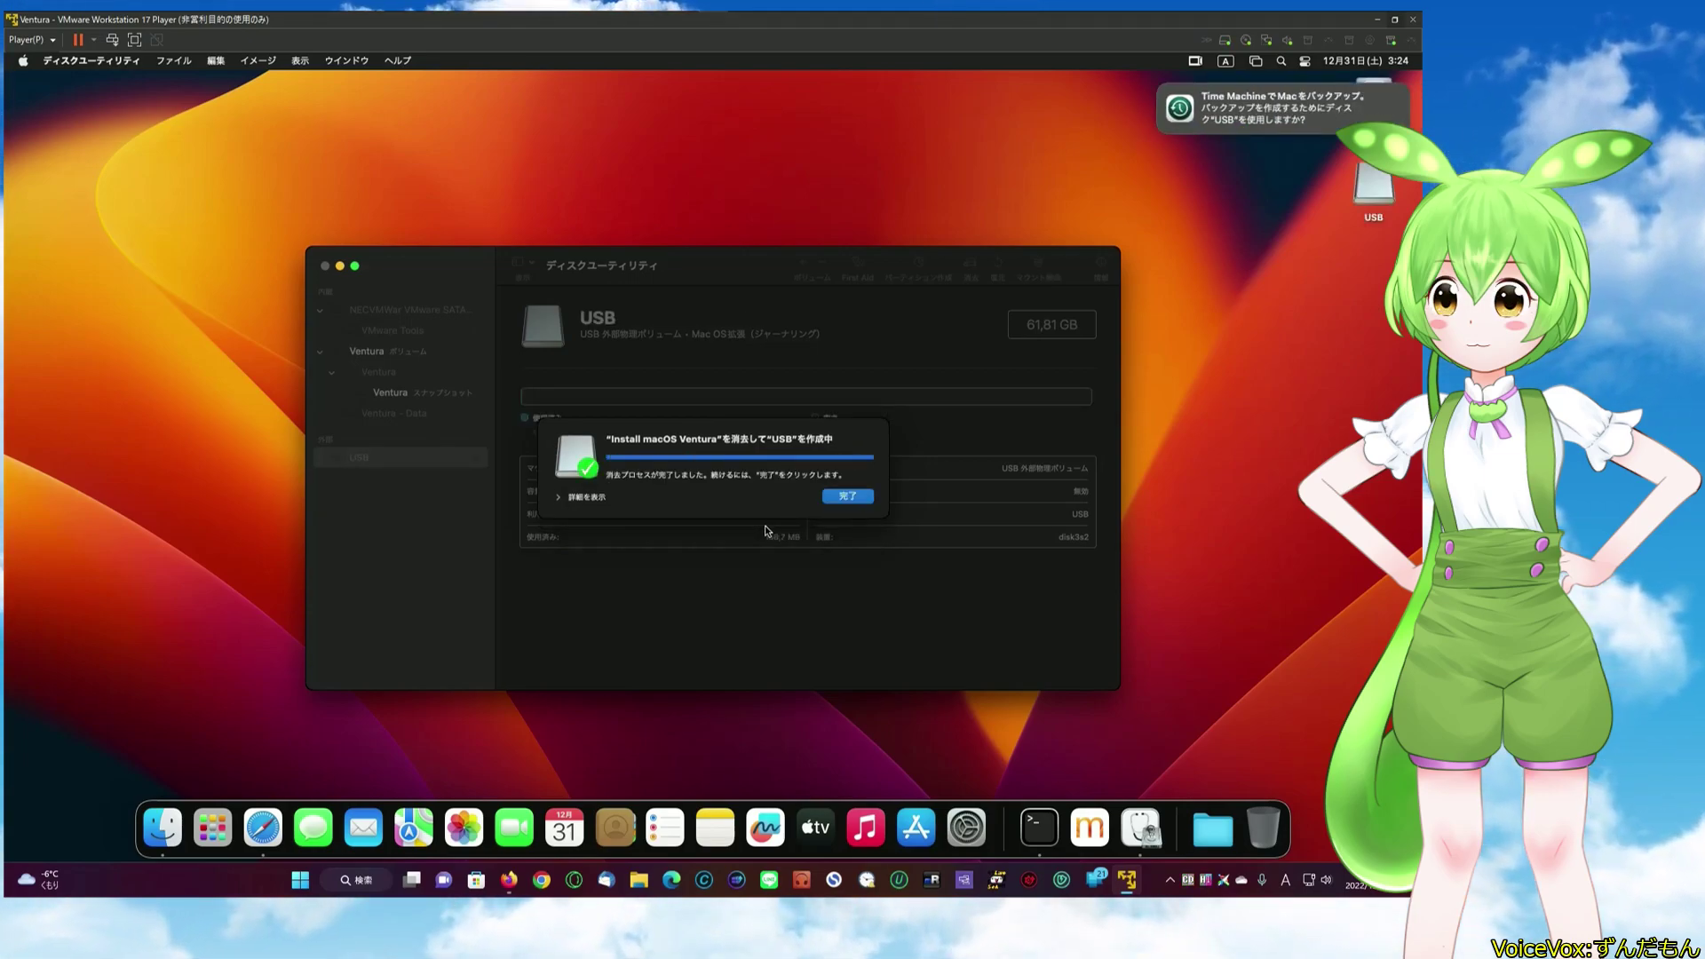
{"action": "left_click", "coordinate": [848, 495]}
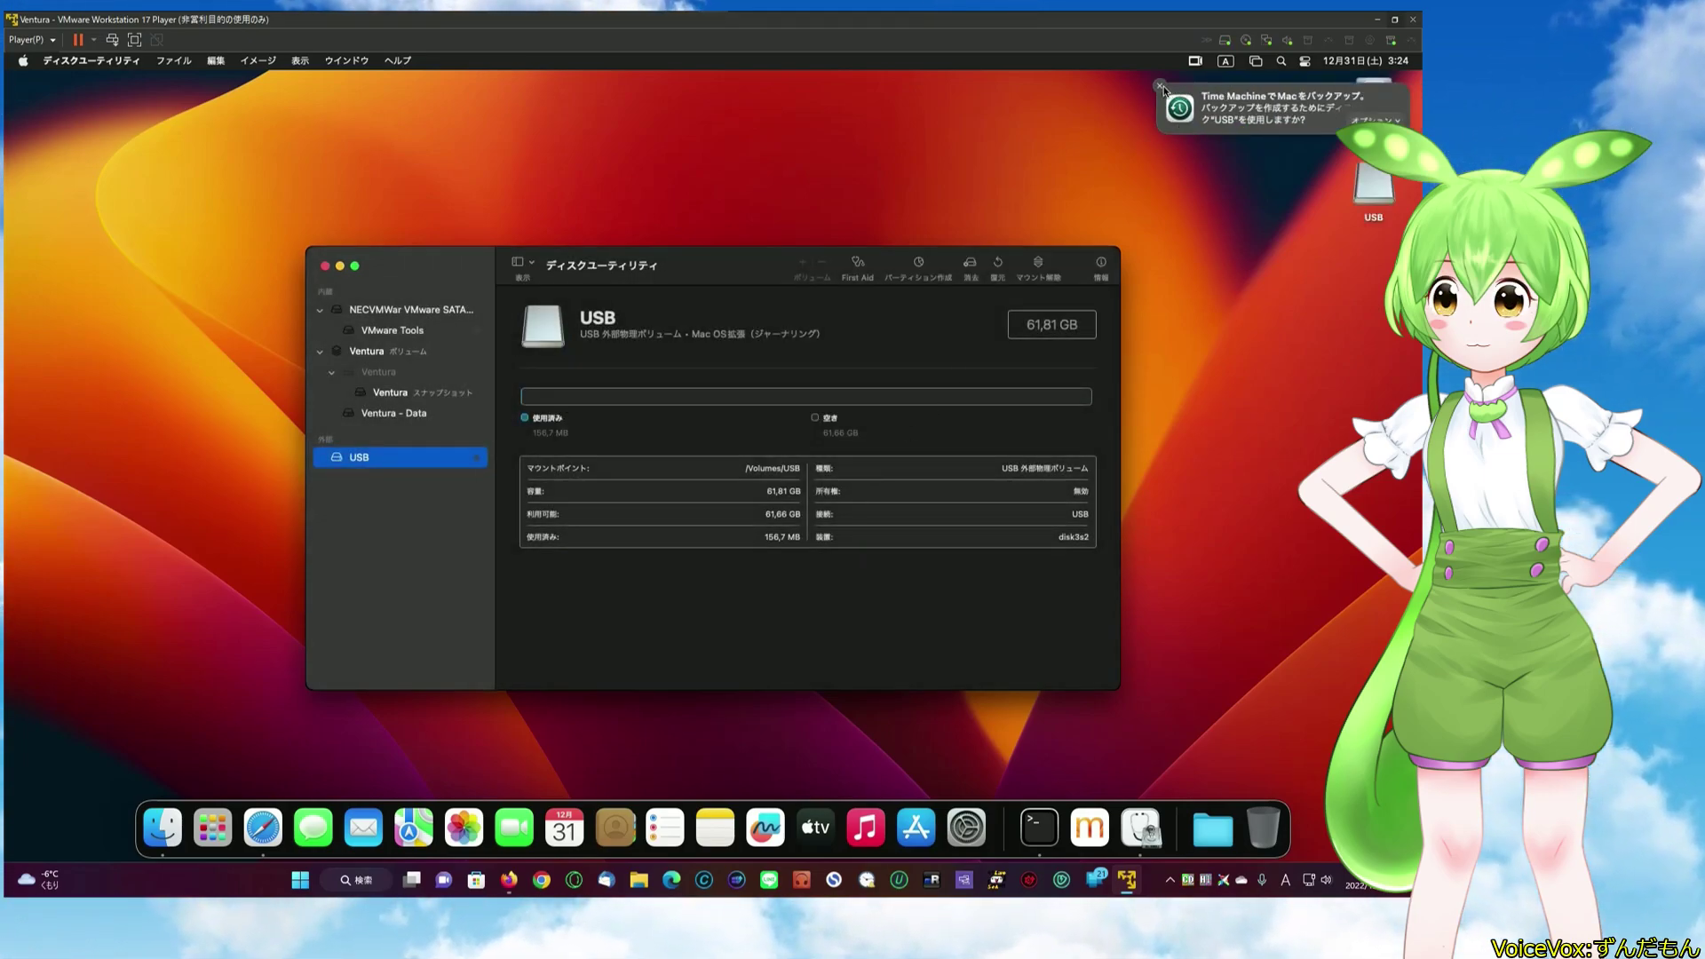
{"action": "left_click", "coordinate": [325, 267]}
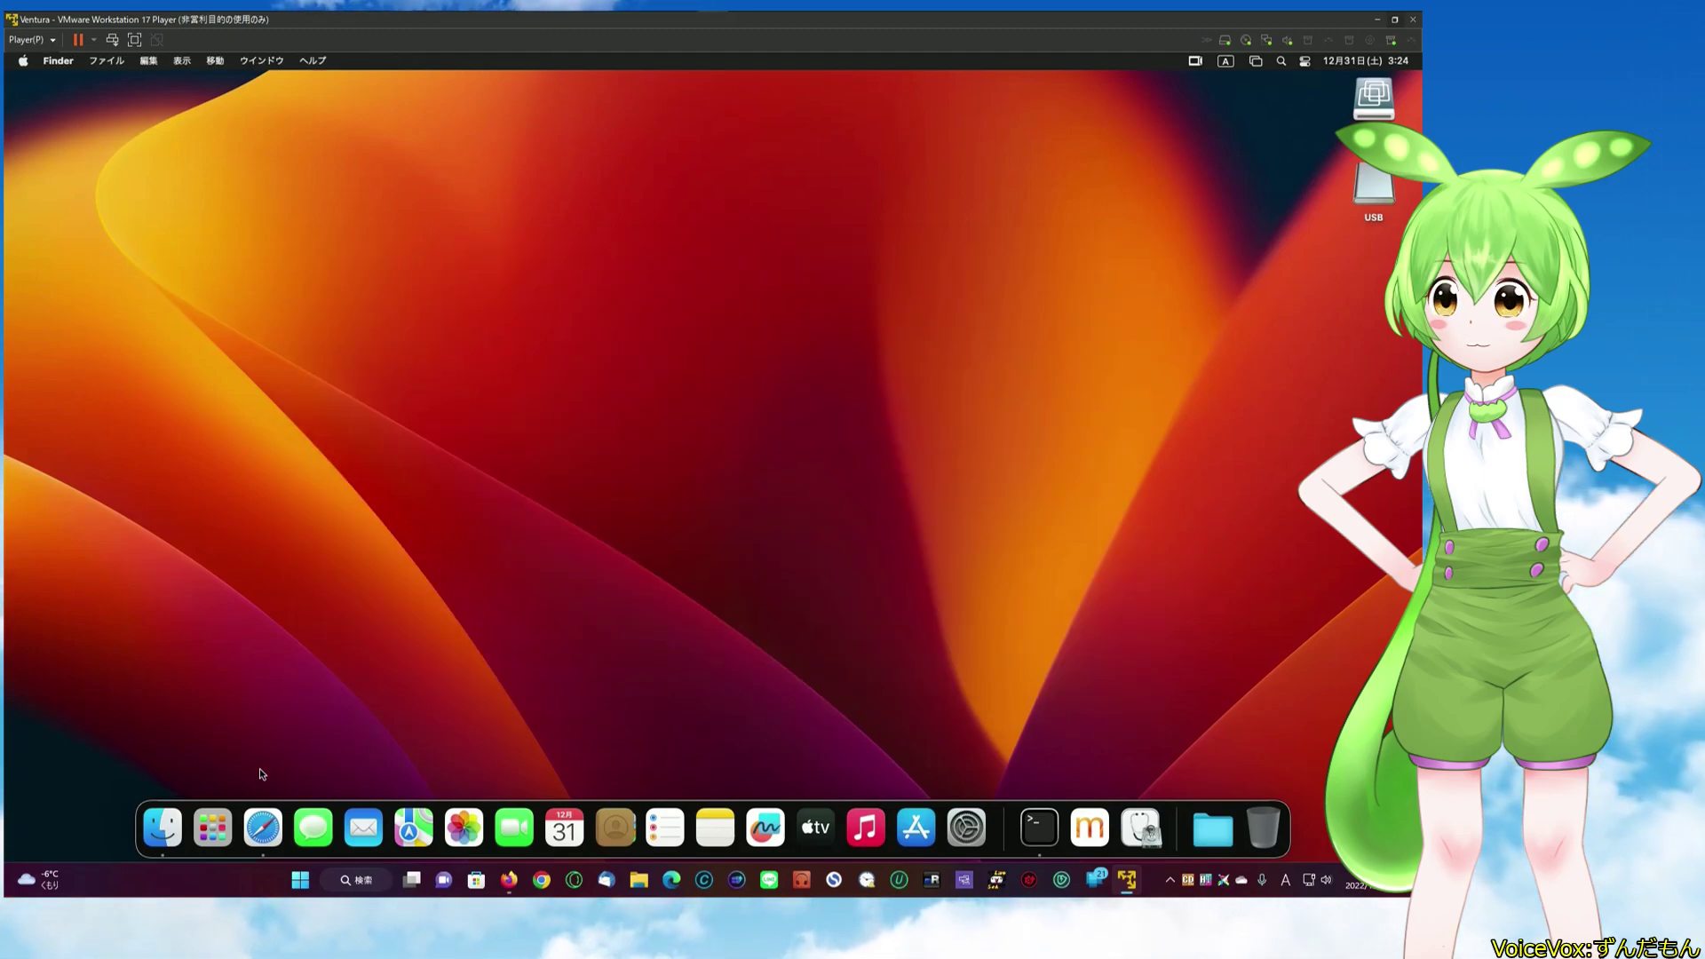
- In Safari, search the web for "mifjpn Hackintosh夢日記"
{"action": "left_click", "coordinate": [263, 827]}
{"action": "type", "text": "mi"}
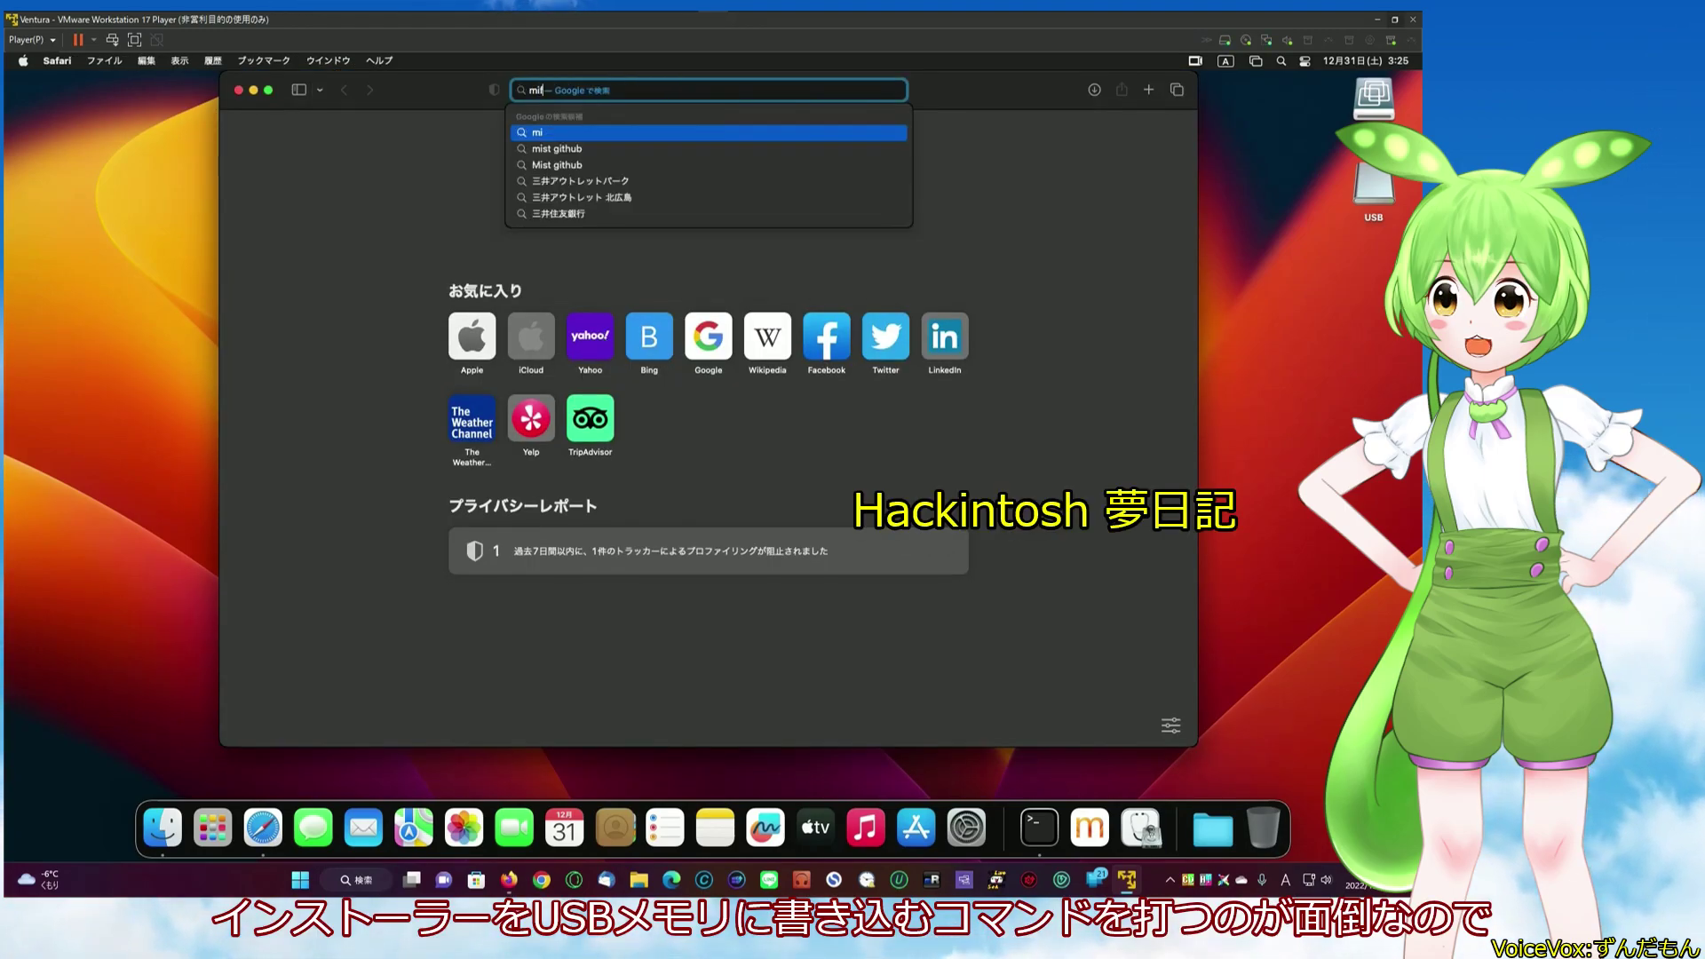
{"action": "type", "text": "fjpn"}
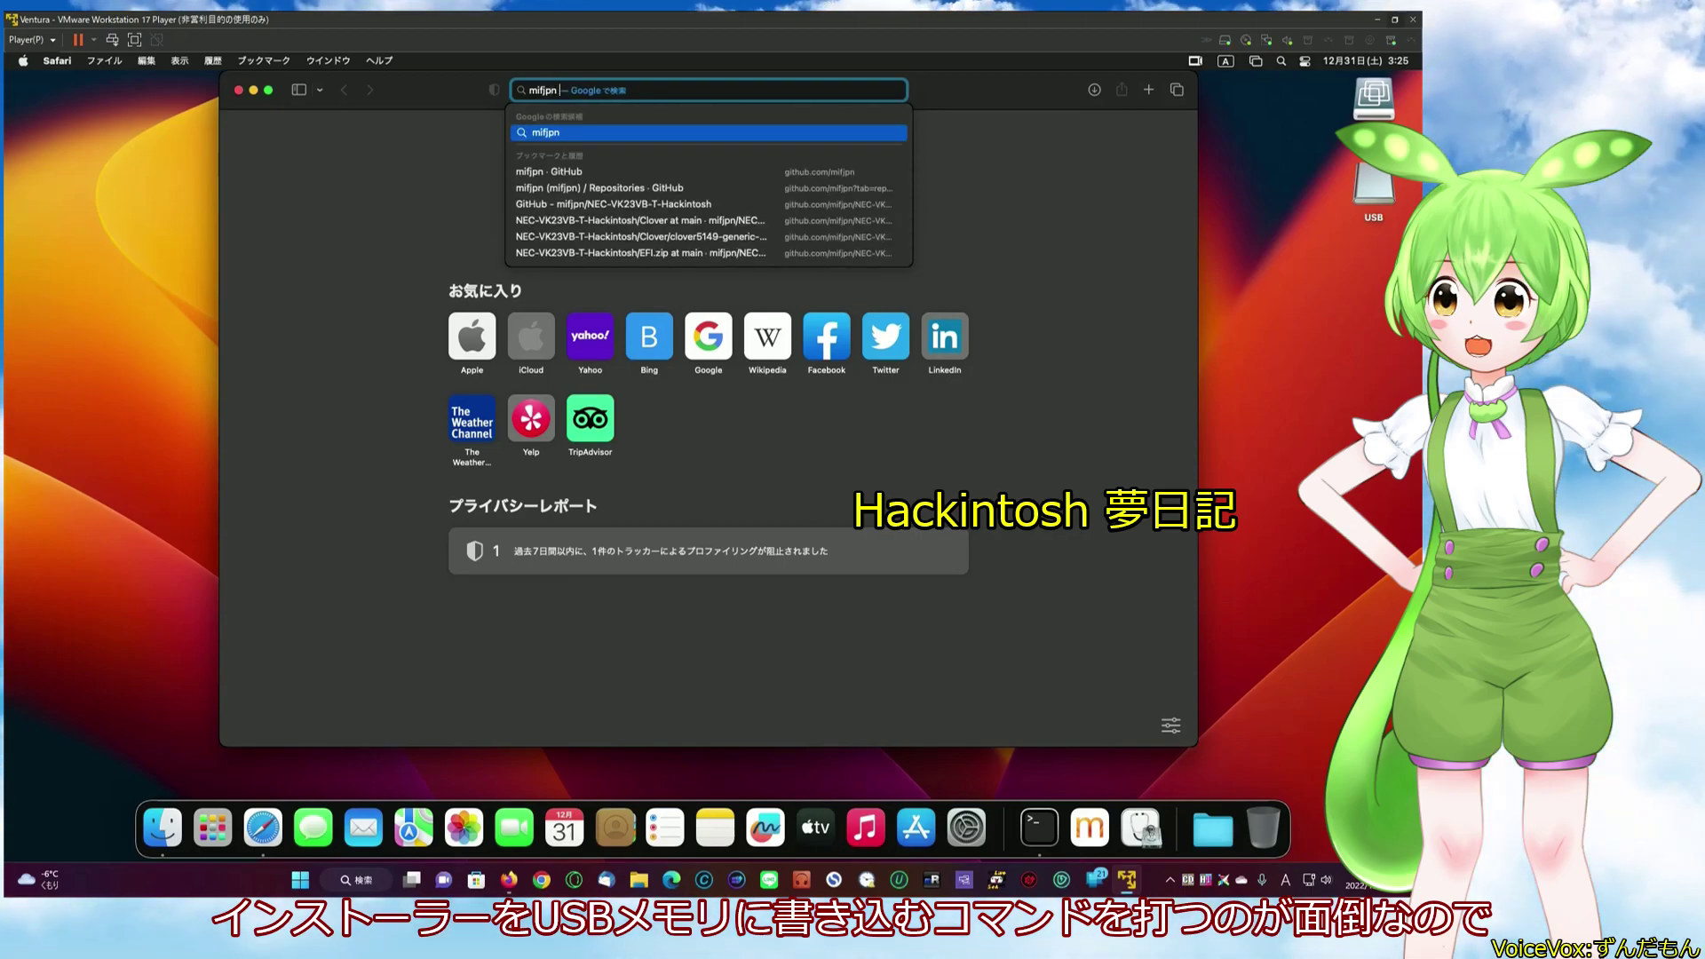
{"action": "key", "text": "ctrl+space"}
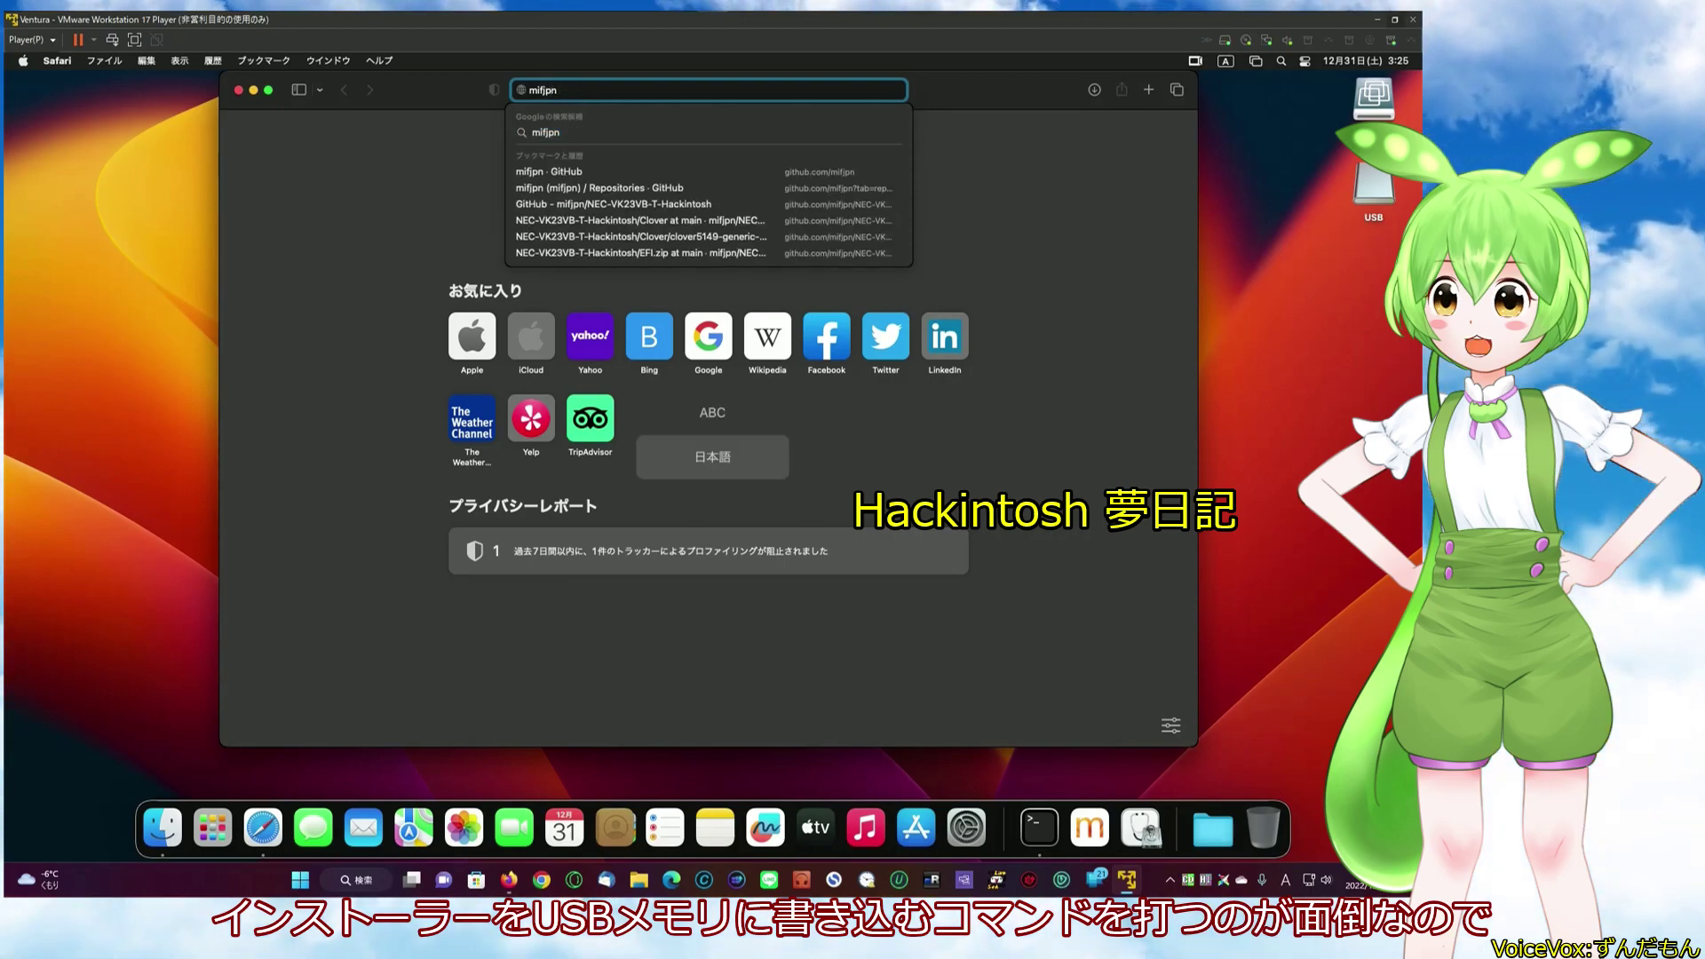
{"action": "type", "text": "Ha"}
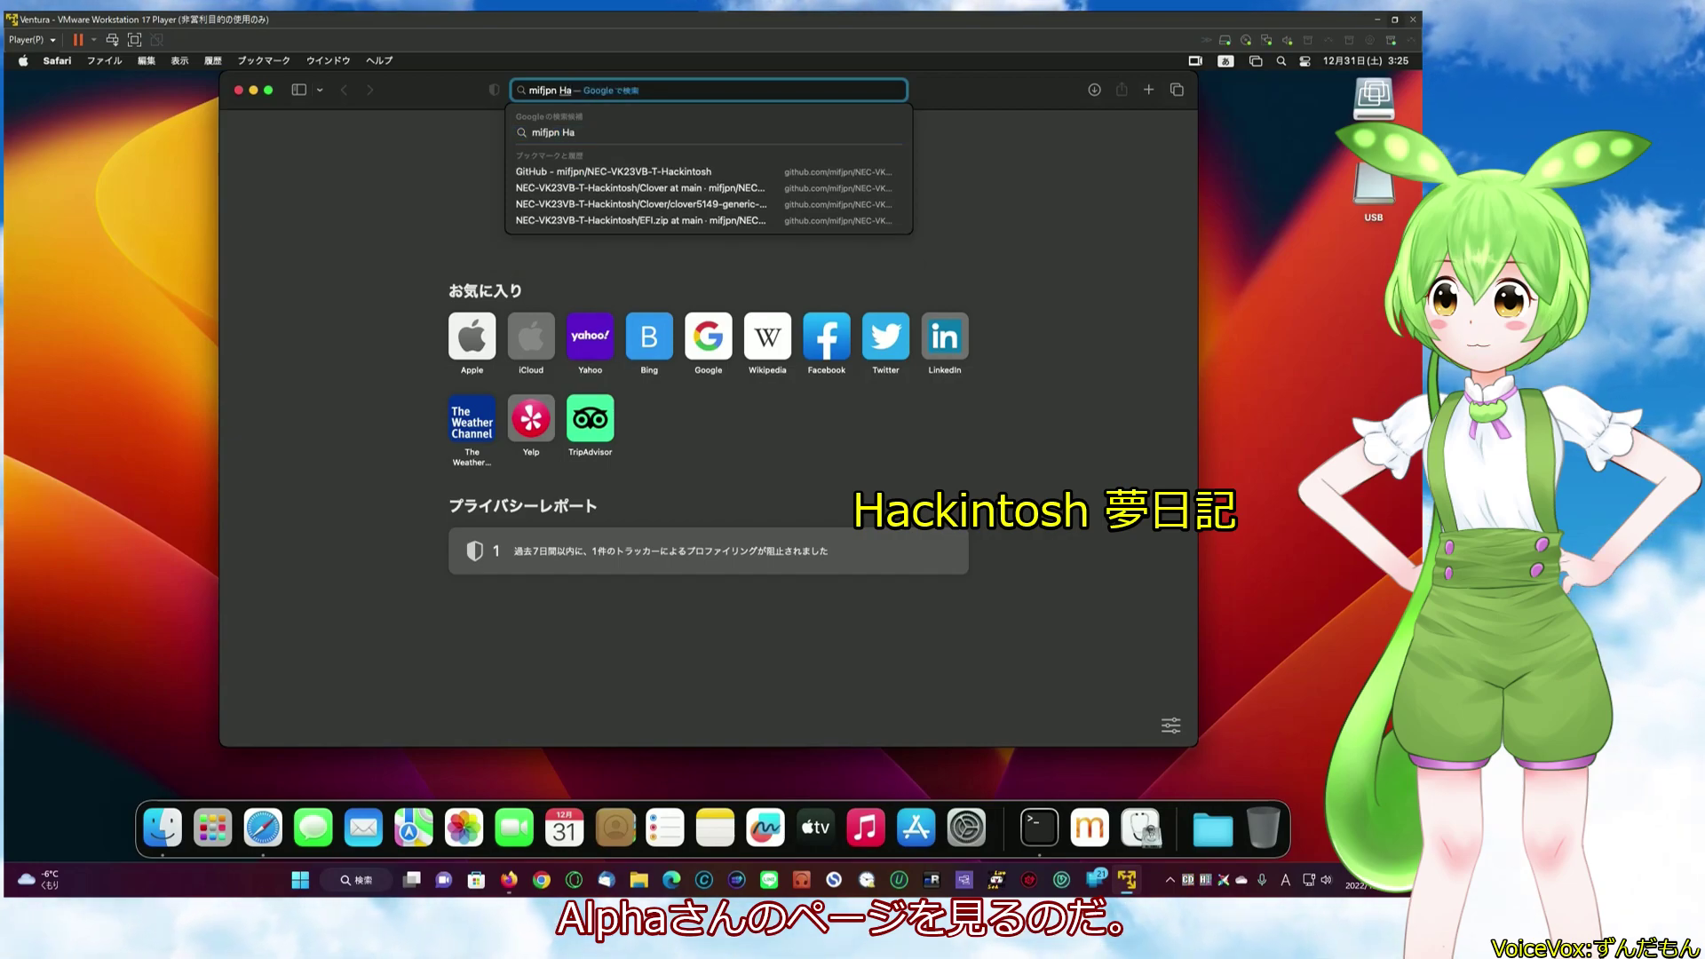
{"action": "type", "text": "ckintosh"}
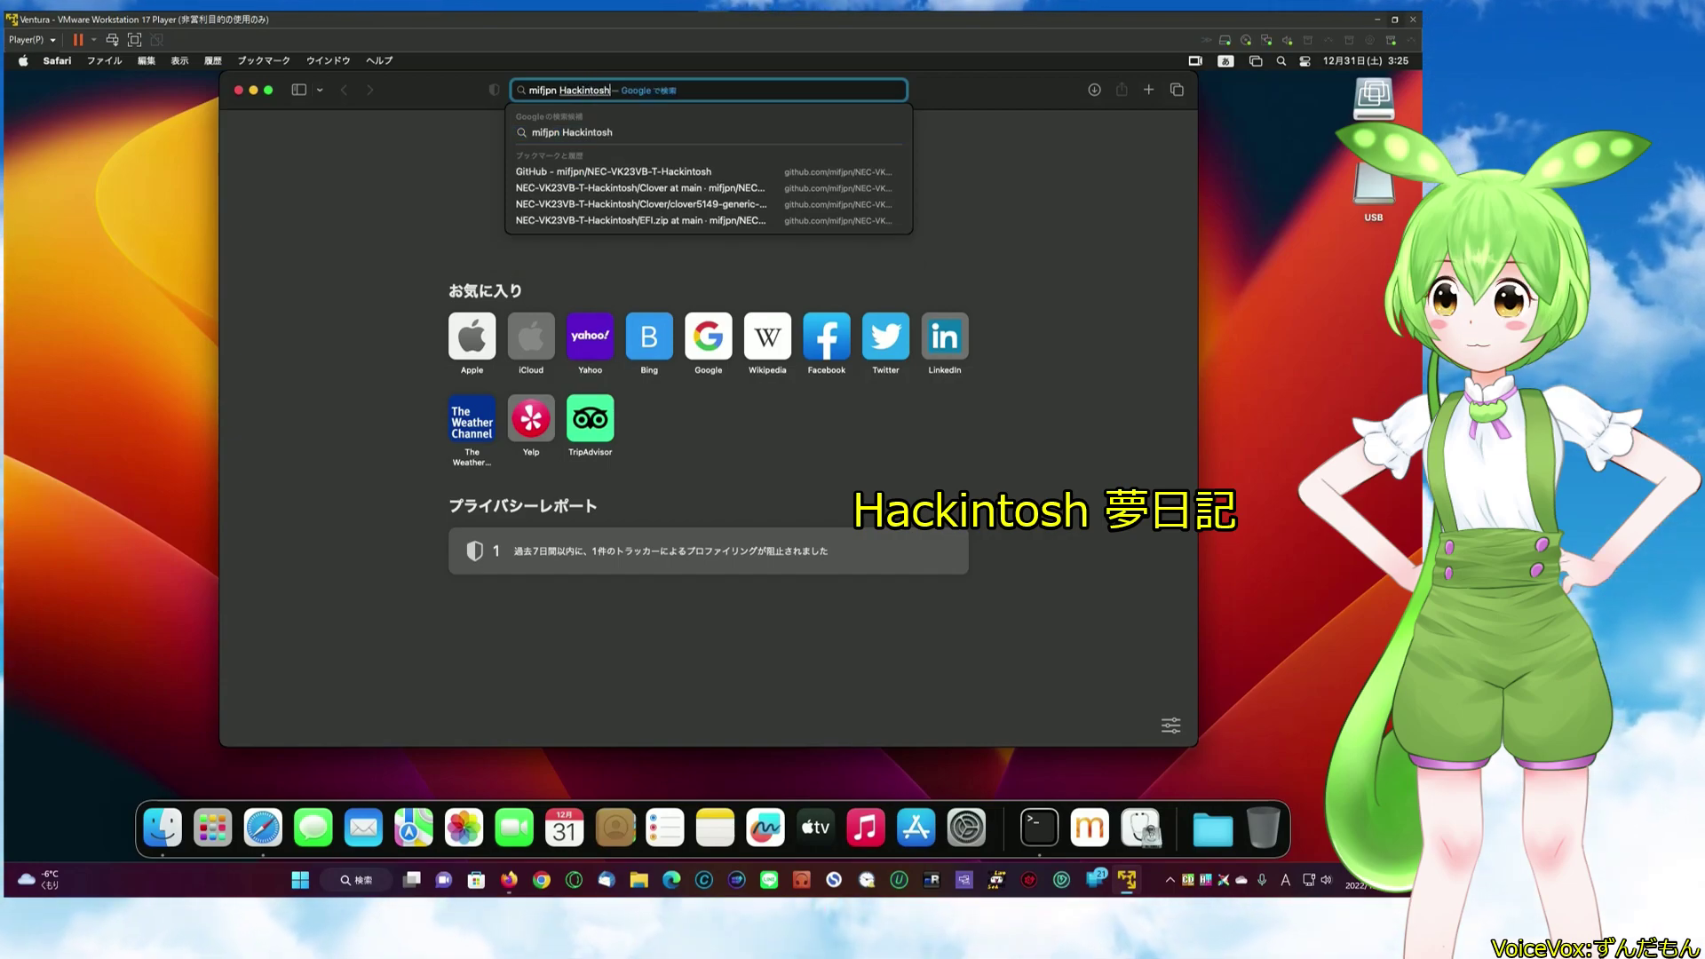
{"action": "key", "text": "Return"}
{"action": "type", "text": "yum"}
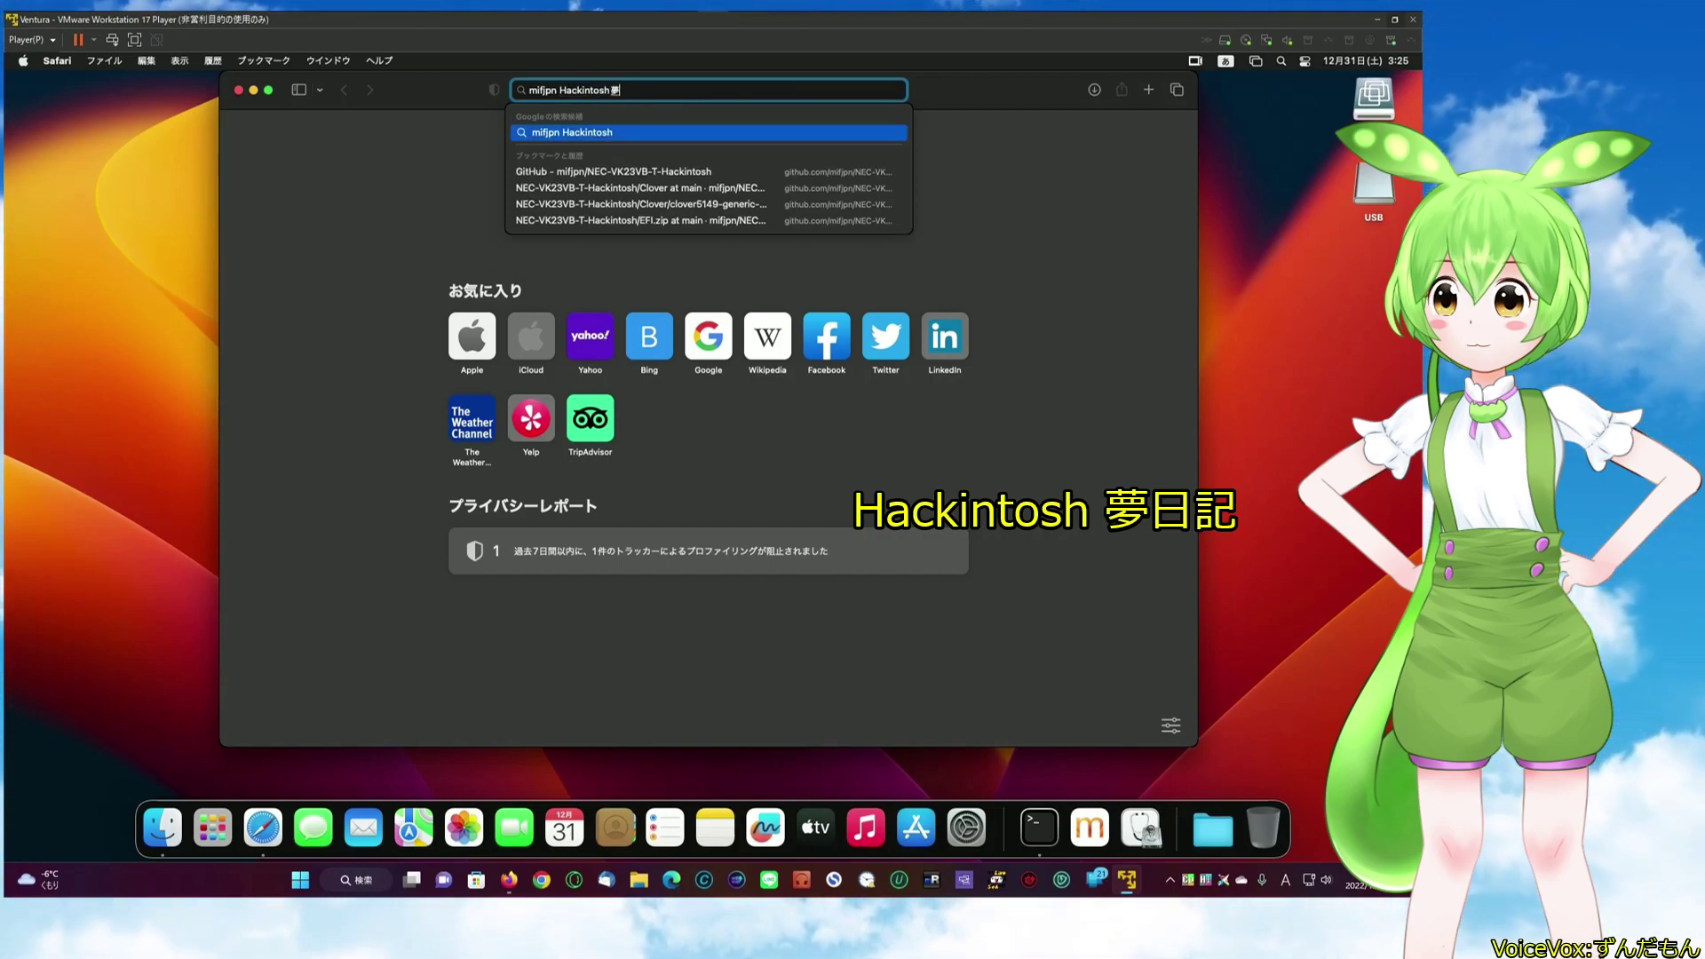
{"action": "type", "text": "enik"}
{"action": "type", "text": "ki"}
{"action": "key", "text": "Return"}
{"action": "key", "text": "Return"}
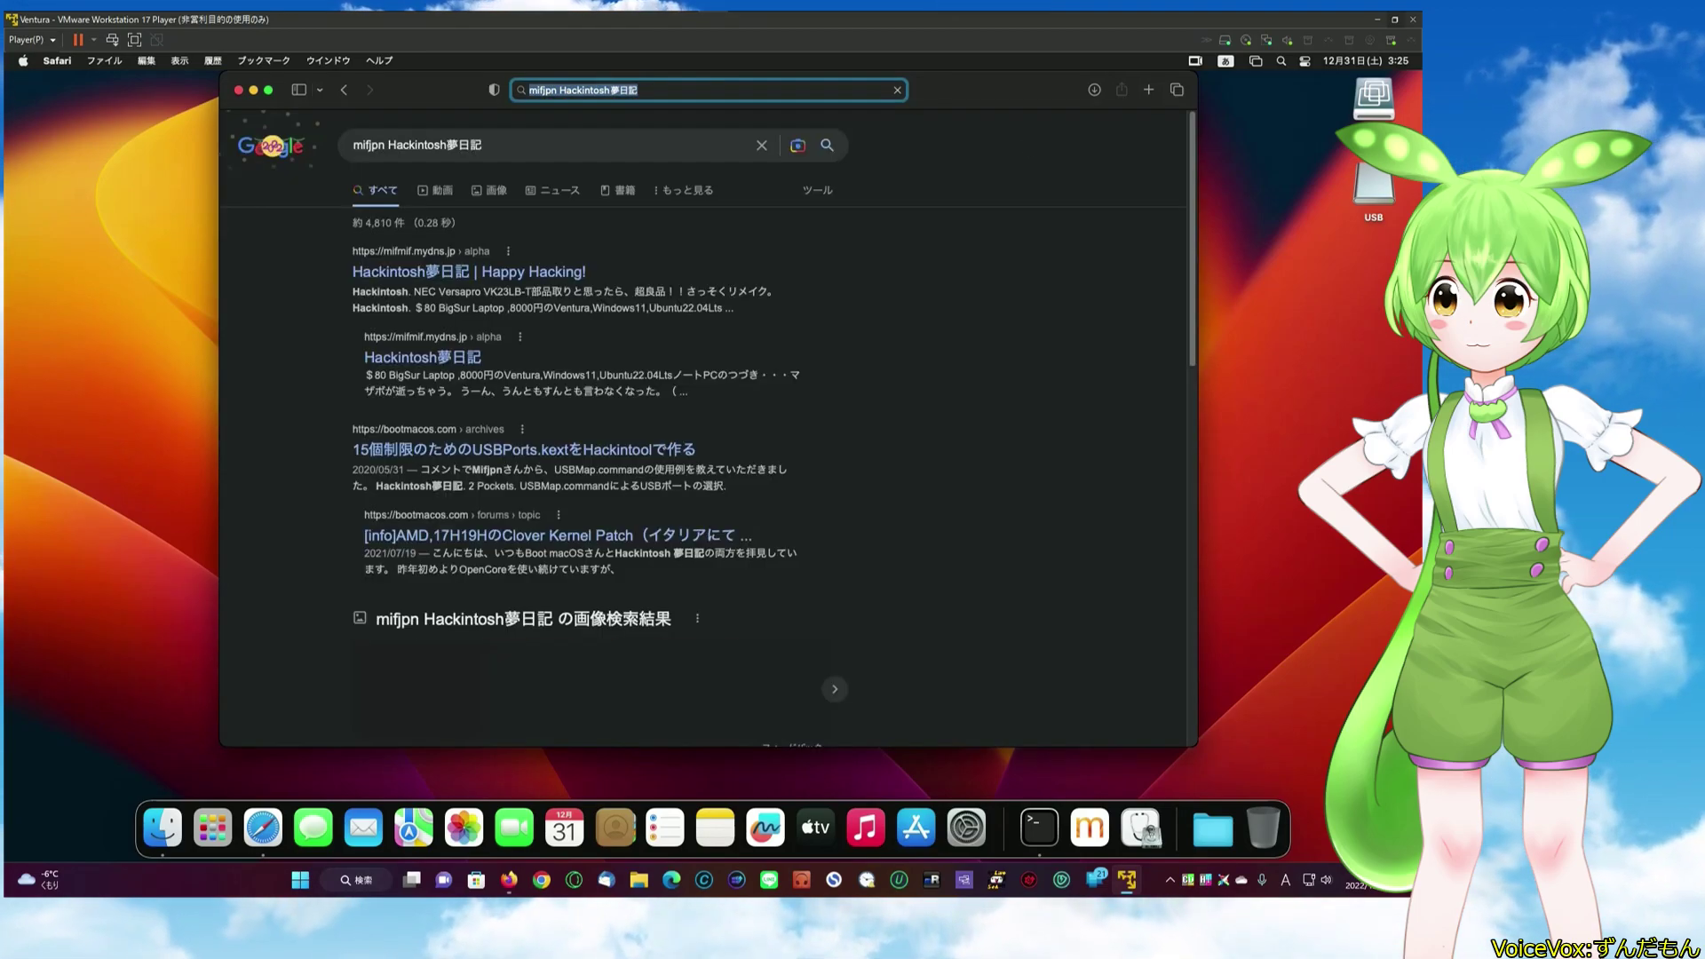
- Open the Hackintosh夢日記 site and find the installation USB command in its Walking the Hackintosh (2) article
{"action": "left_click", "coordinate": [524, 280]}
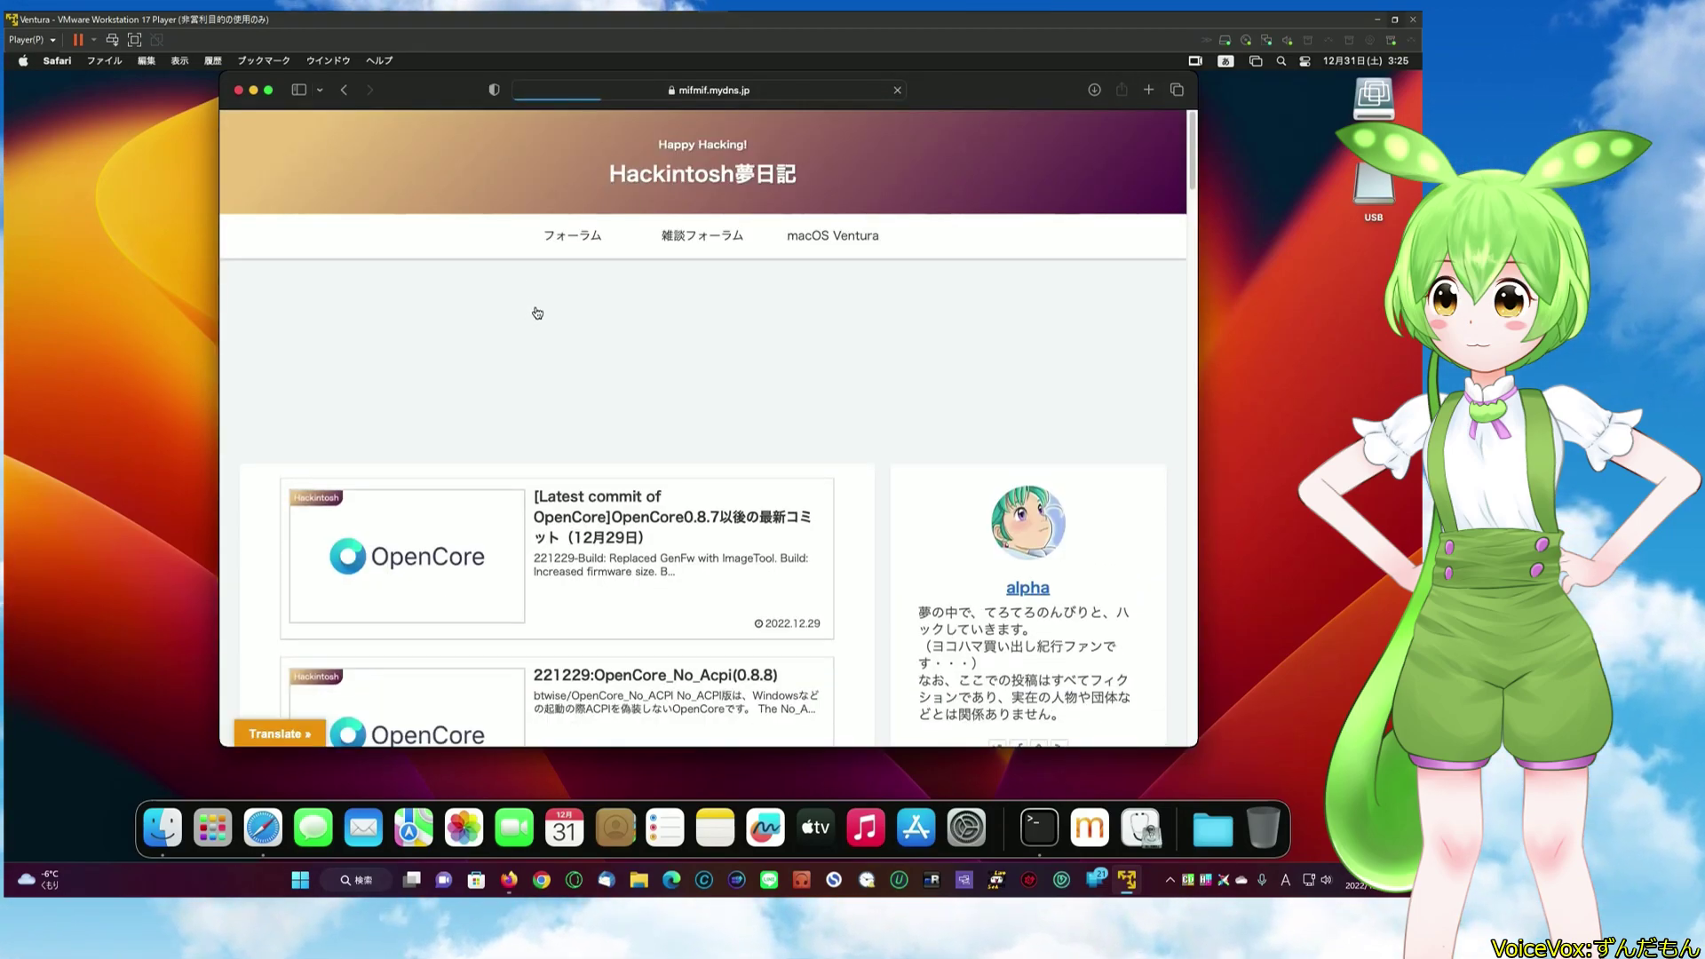
{"action": "scroll", "coordinate": [684, 377], "scroll_direction": "down", "scroll_amount": 10}
{"action": "scroll", "coordinate": [685, 376], "scroll_direction": "down", "scroll_amount": 1}
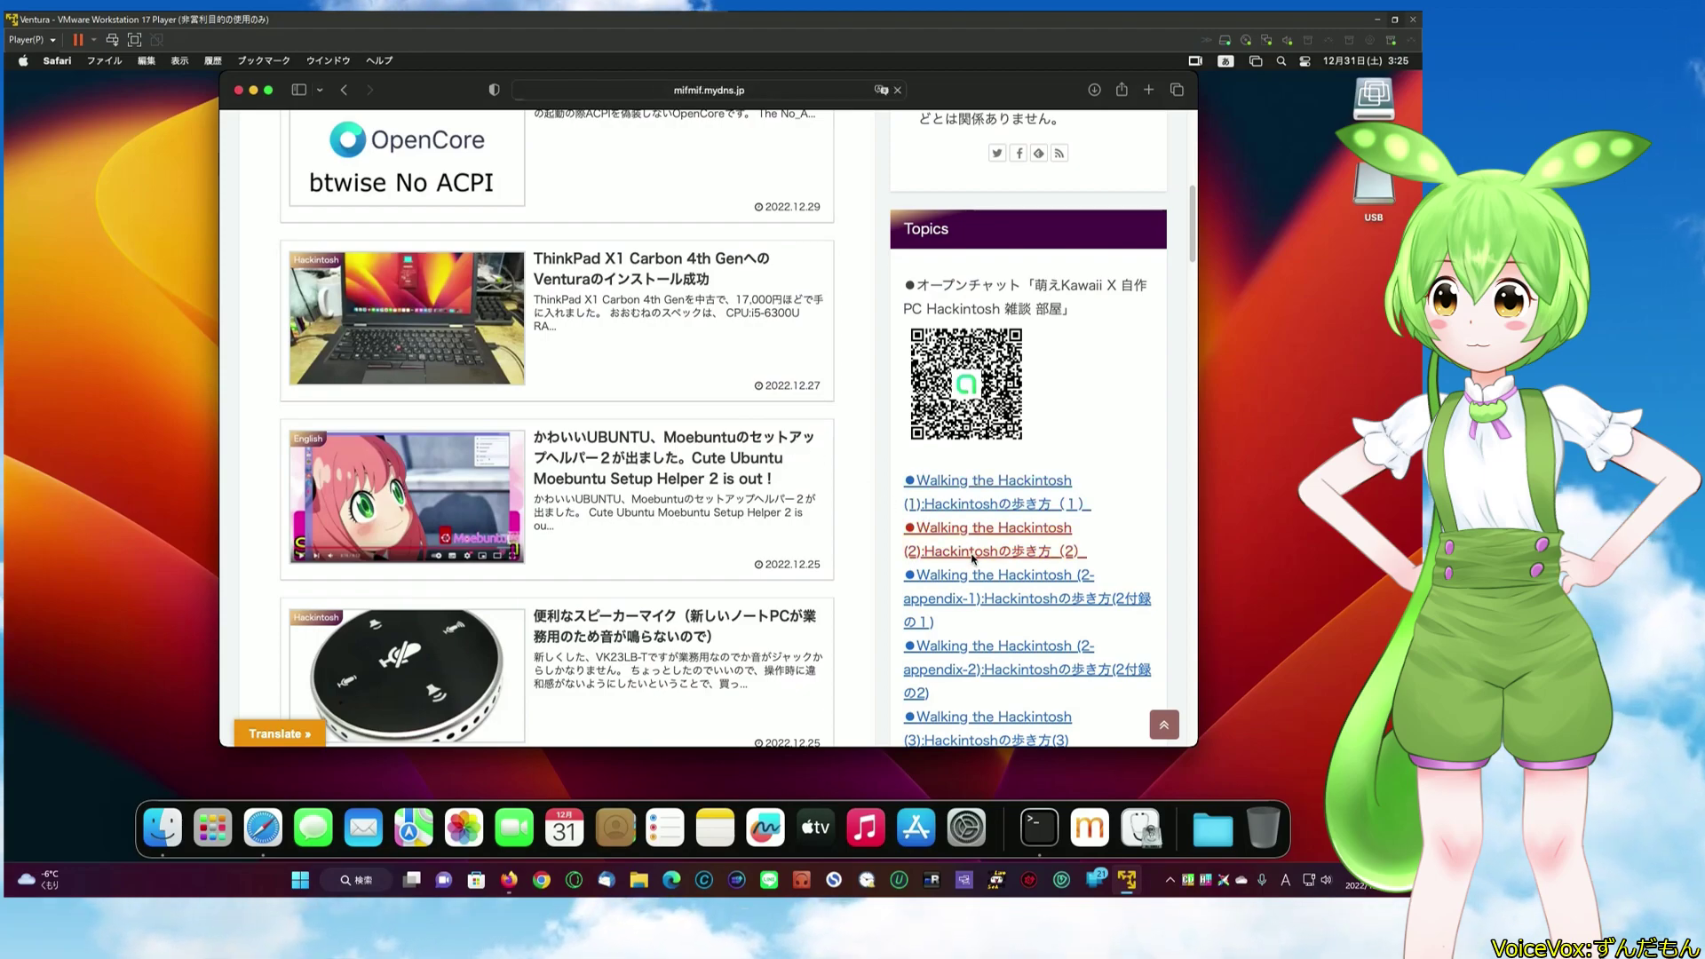
{"action": "left_click", "coordinate": [961, 535]}
{"action": "scroll", "coordinate": [784, 417], "scroll_direction": "down", "scroll_amount": 15}
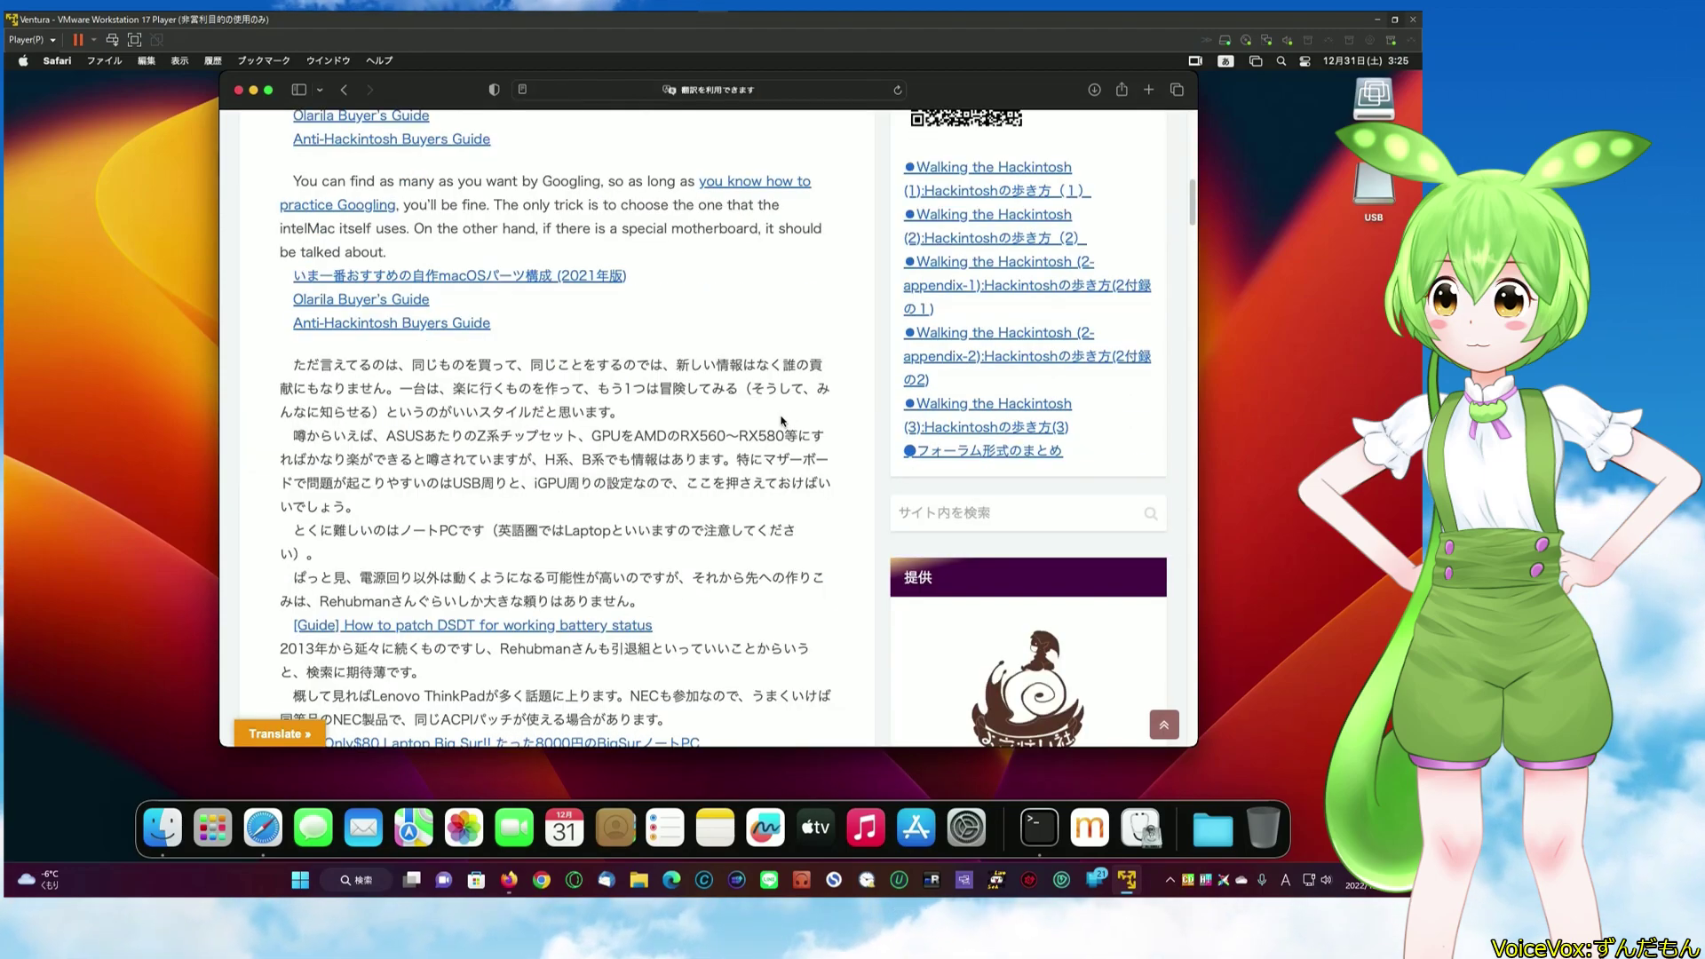
{"action": "scroll", "coordinate": [782, 420], "scroll_direction": "down", "scroll_amount": 15}
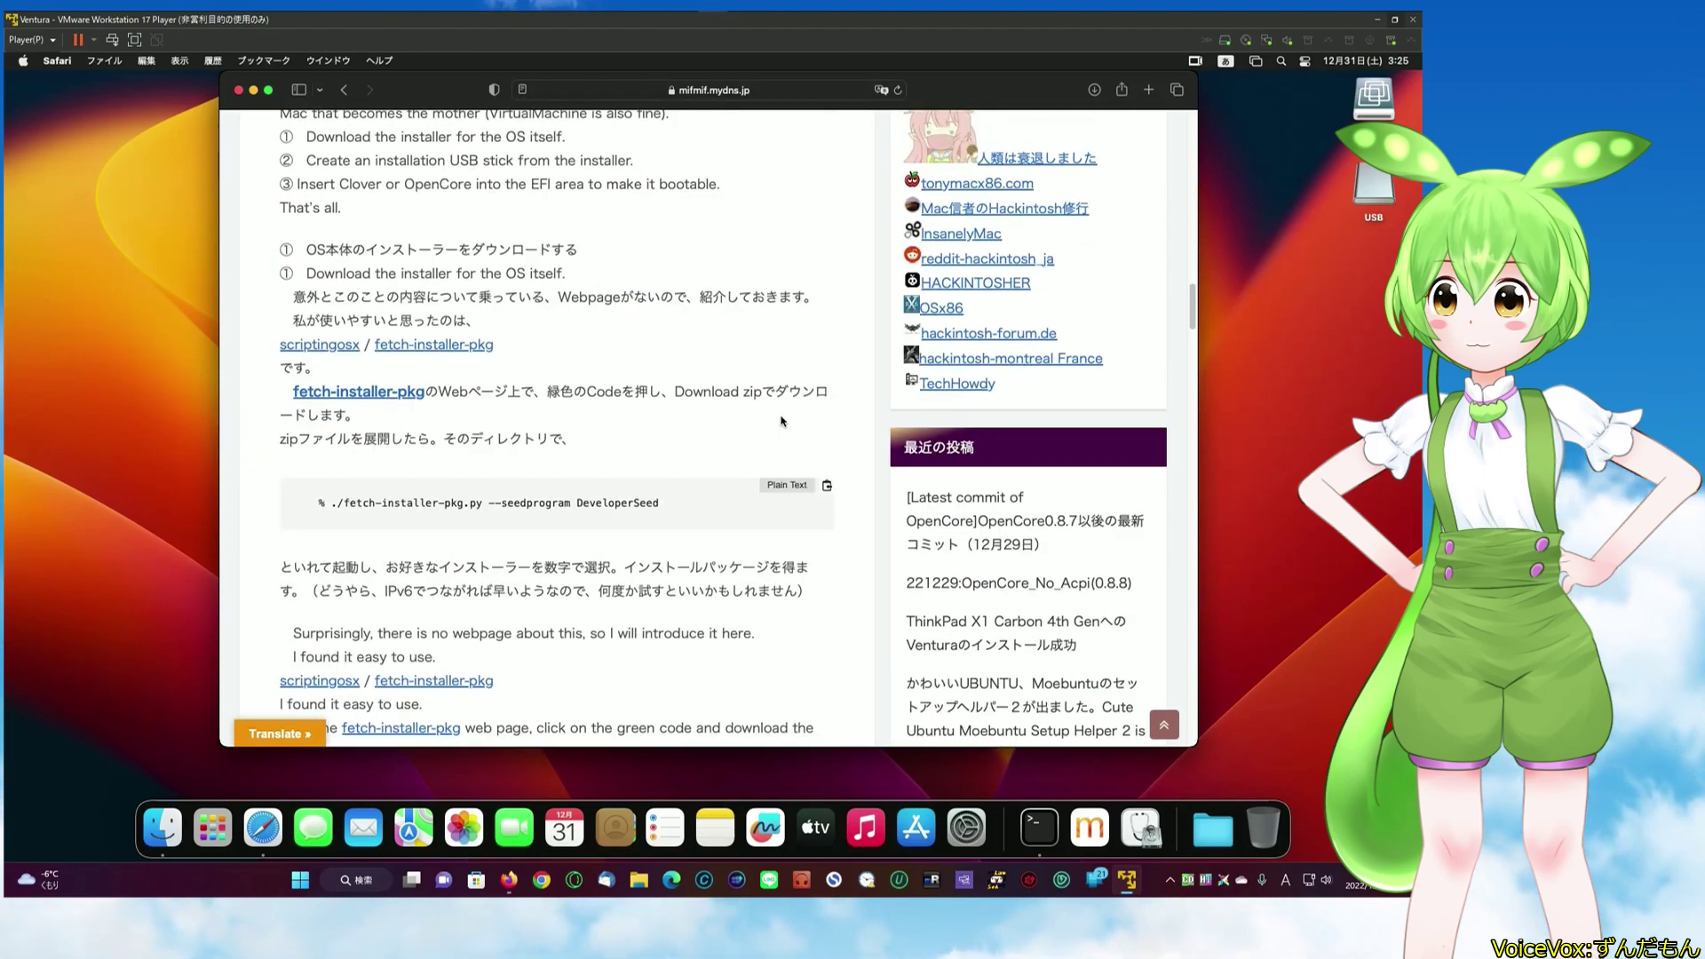
{"action": "scroll", "coordinate": [782, 421], "scroll_direction": "down", "scroll_amount": 15}
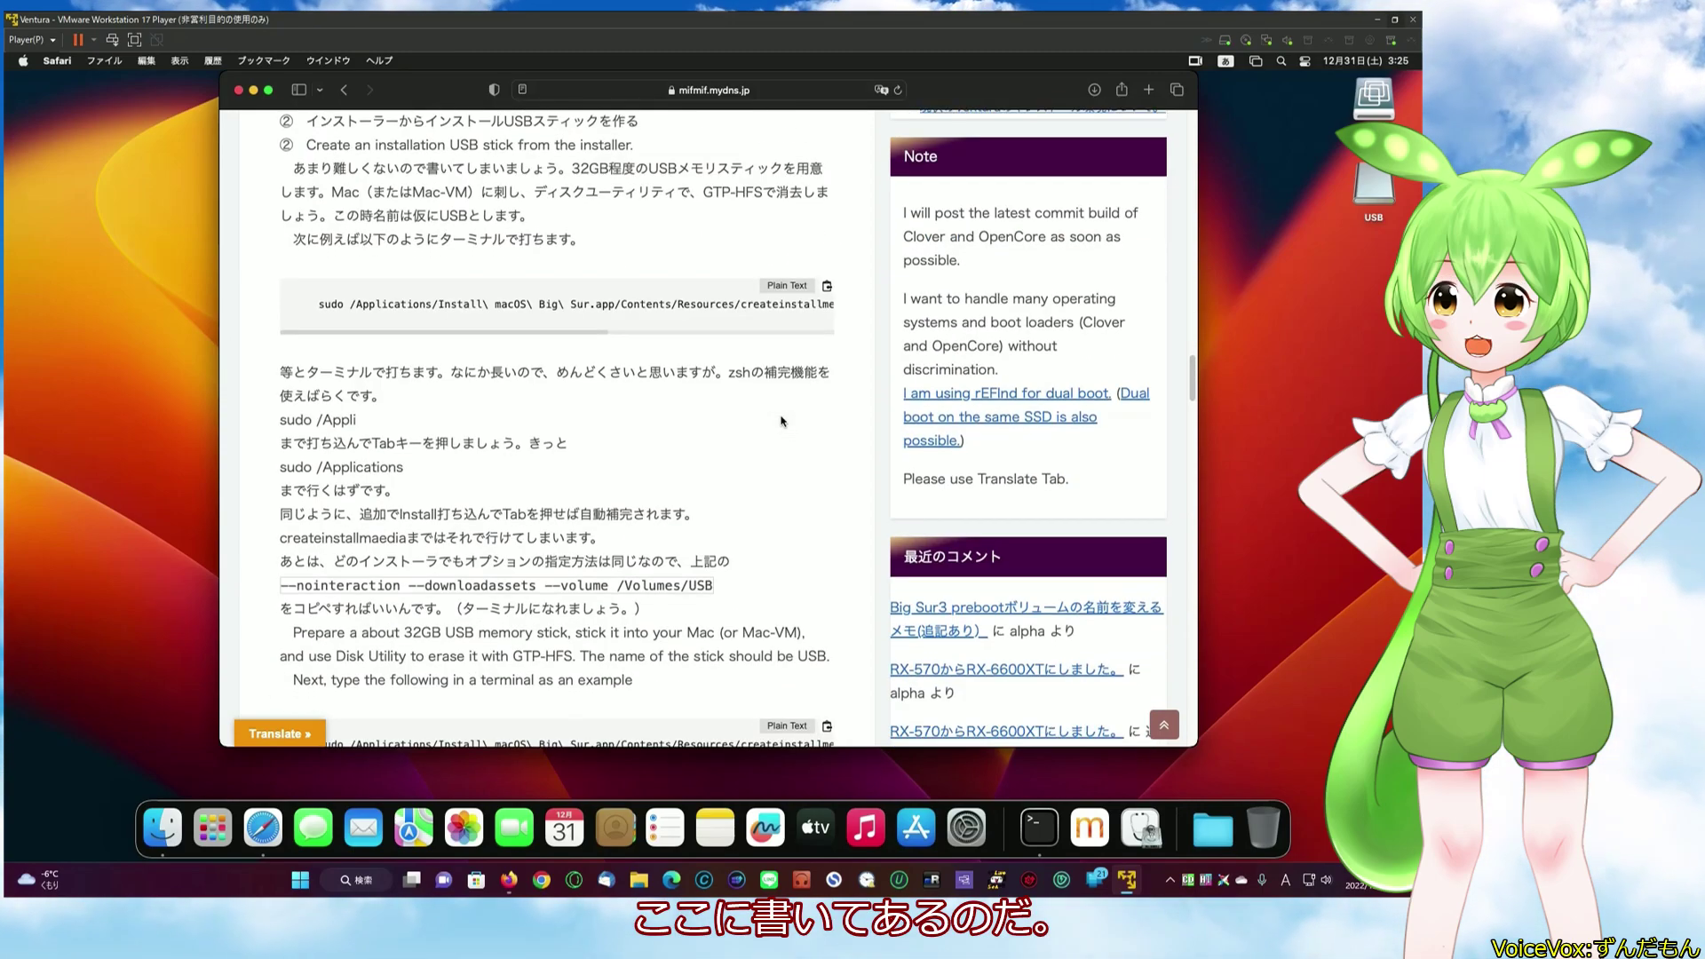
- Move the article window aside, open Terminal and enlarge its text by four steps
{"action": "left_click_drag", "start_coordinate": [1016, 93], "coordinate": [1211, 113]}
{"action": "left_click", "coordinate": [1039, 827]}
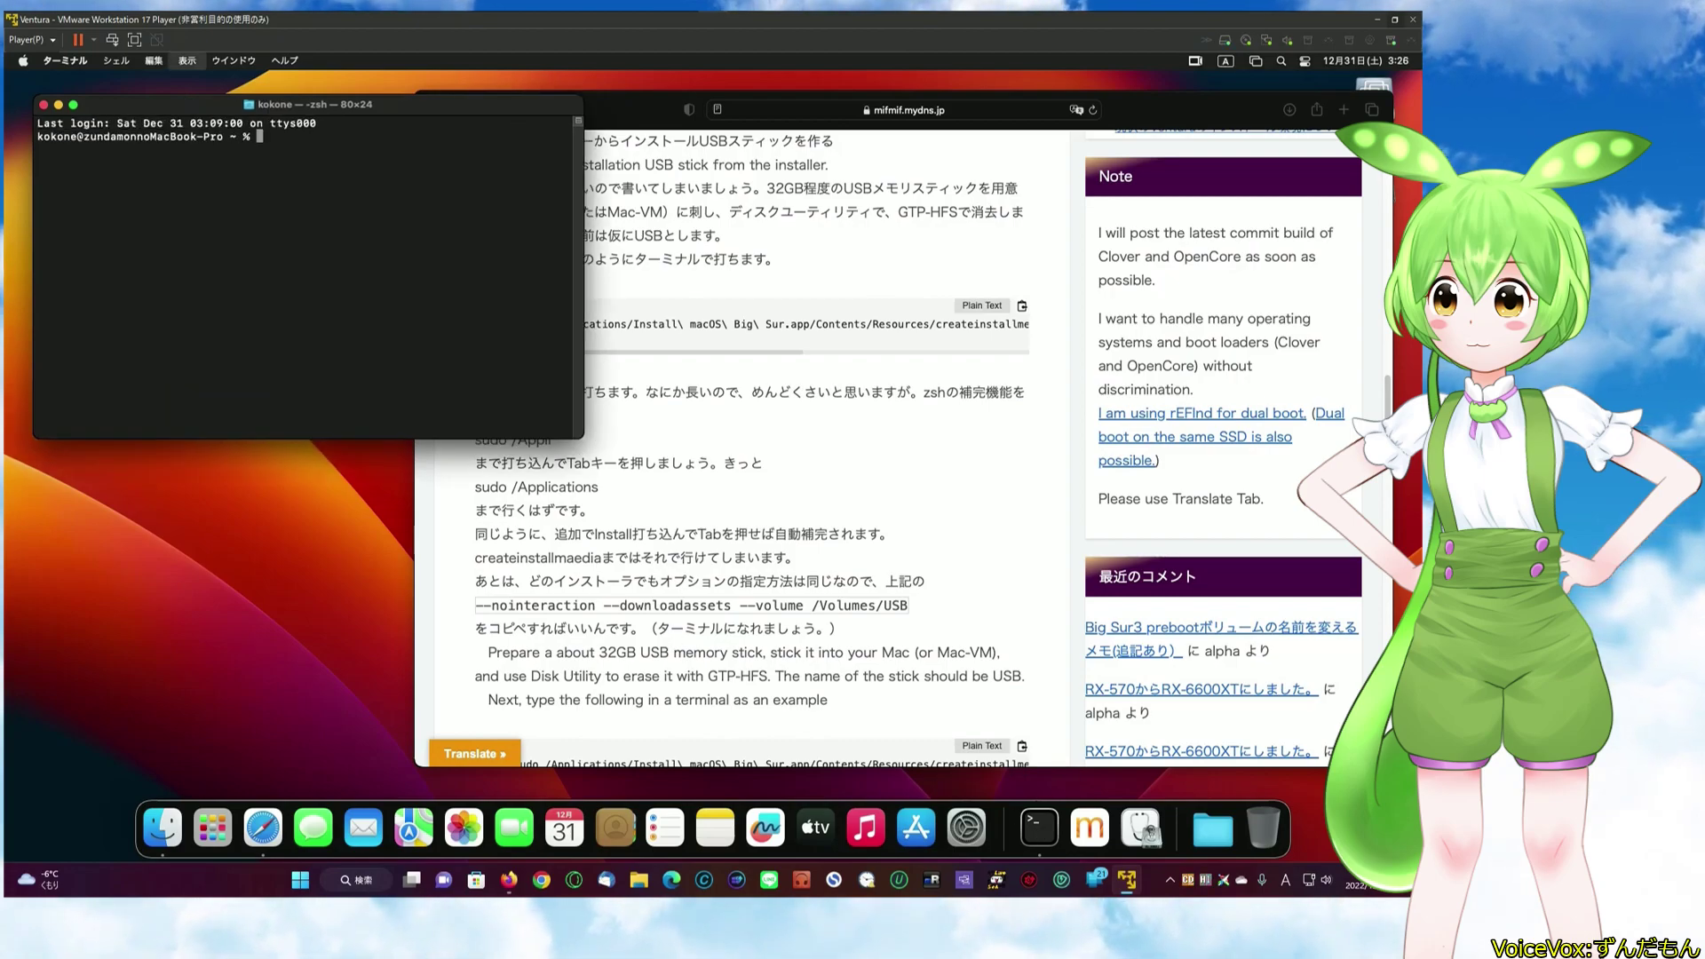
{"action": "key", "text": "super+plus"}
{"action": "key", "text": "super+plus"}
{"action": "key", "text": "super+plus"}
{"action": "key", "text": "super+plus"}
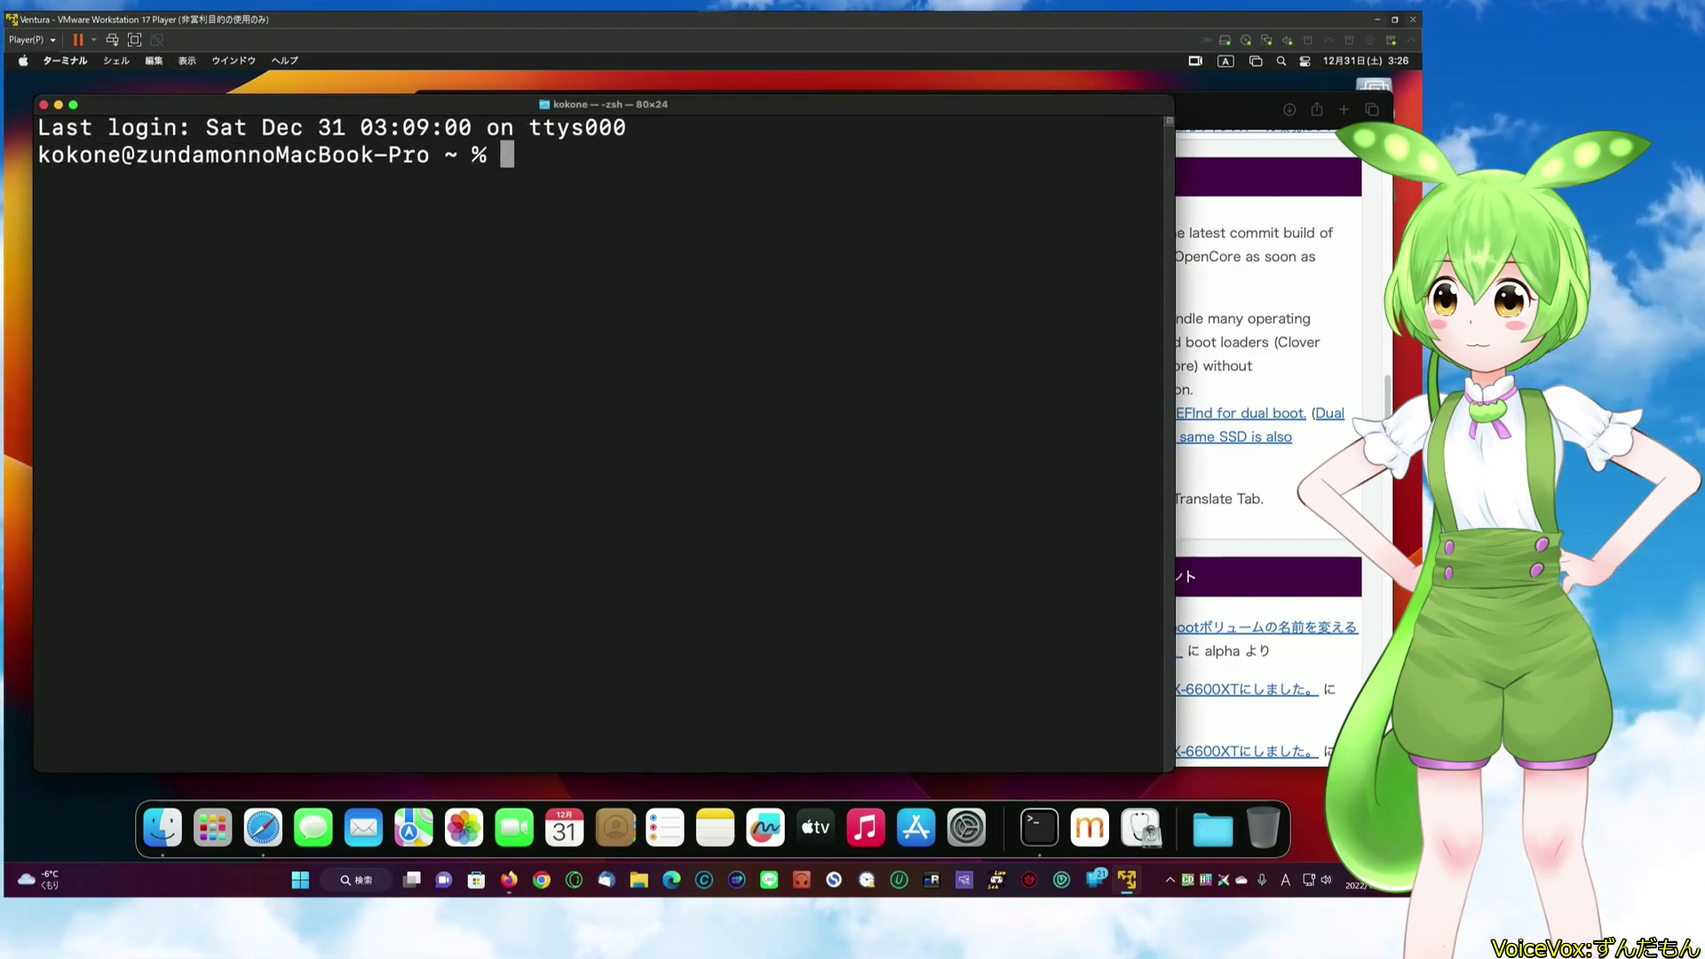
- Begin a sudo command in Terminal with the path /Applications/Install\ macOS\ Catalina\ 10.15.7_19H15.app/, using path completion
{"action": "type", "text": "/"}
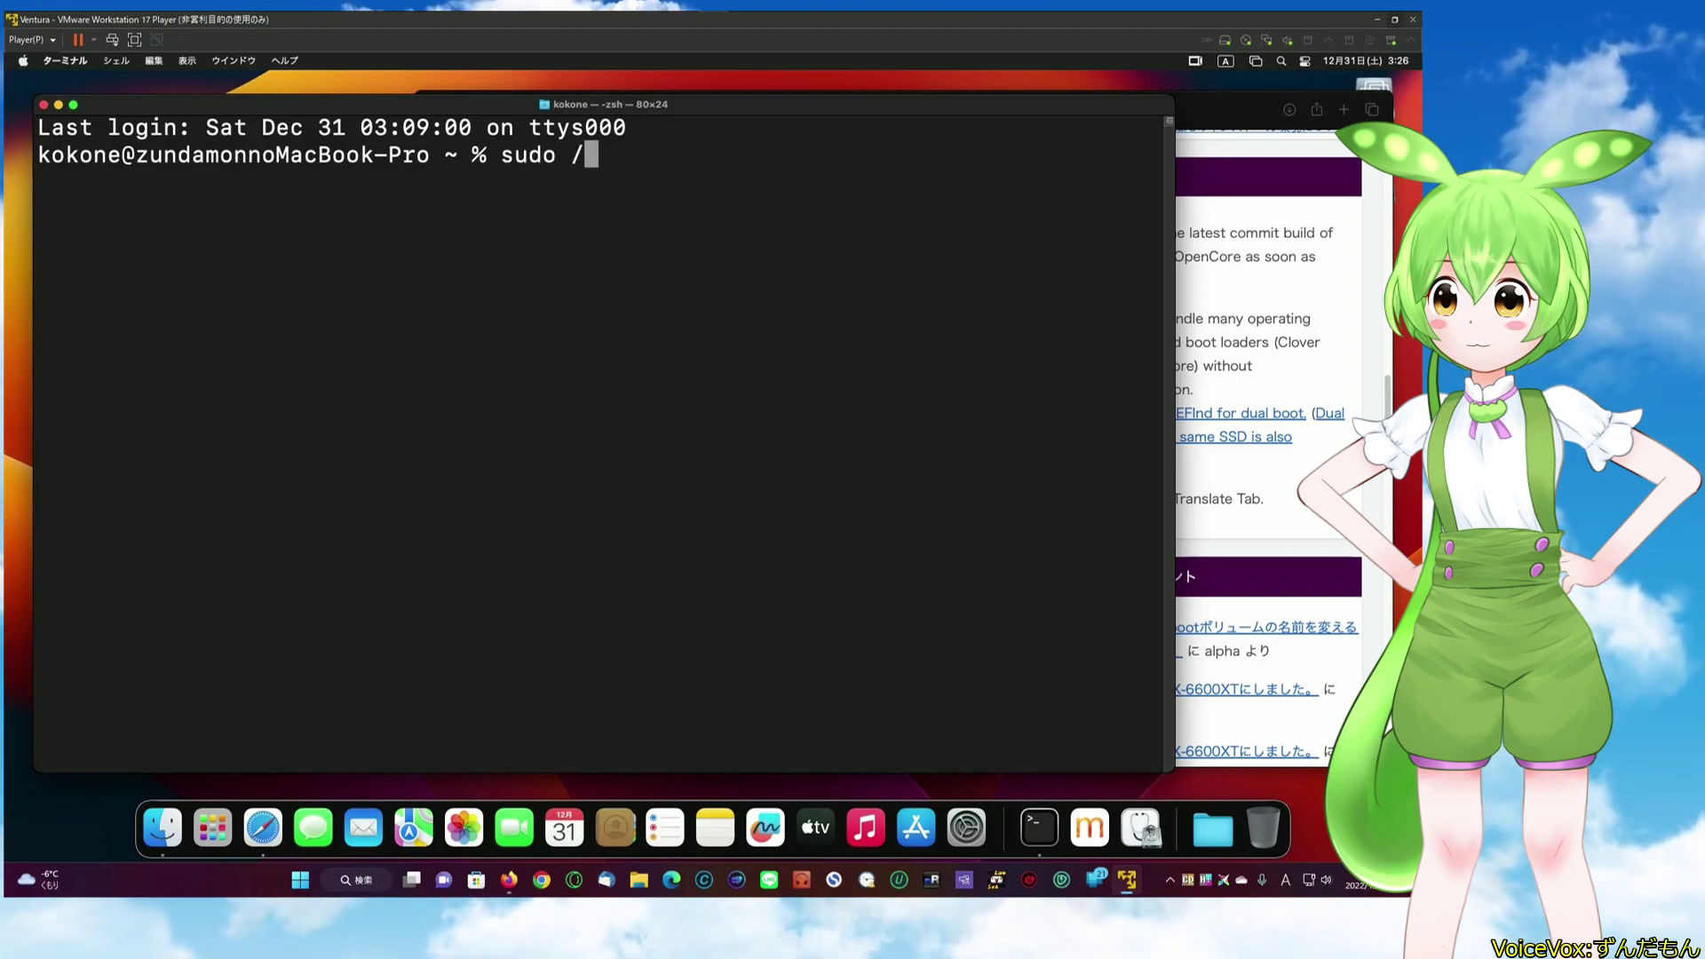
{"action": "type", "text": "A"}
{"action": "key", "text": "Tab"}
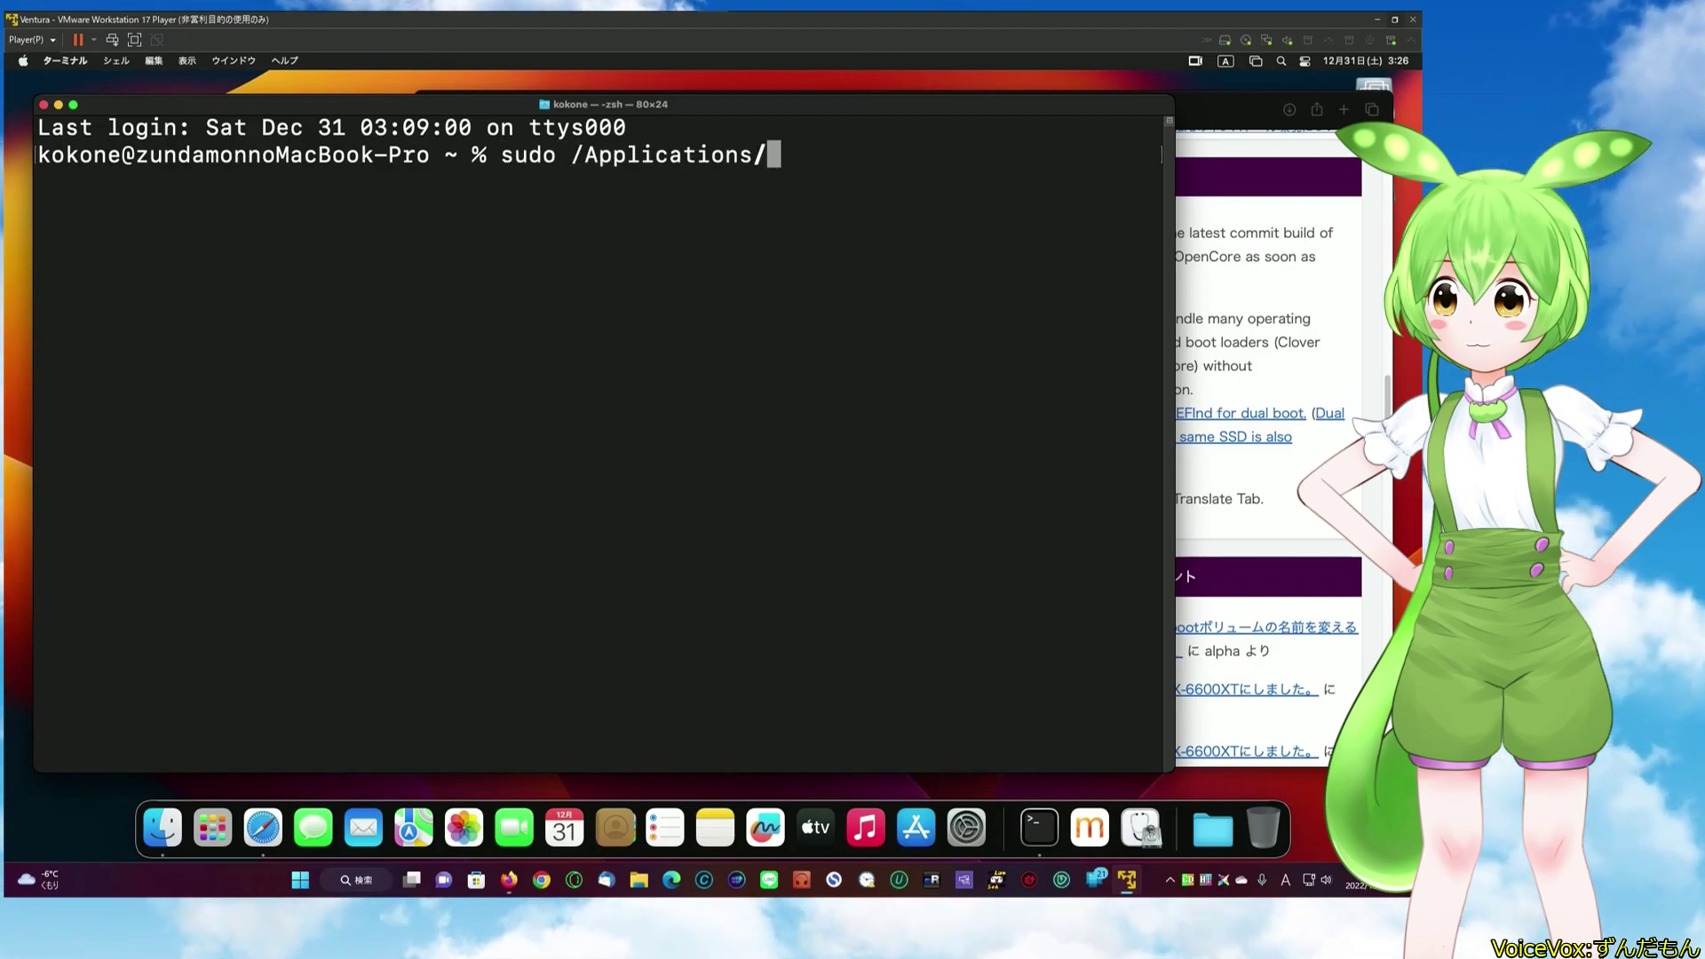
{"action": "type", "text": "In"}
{"action": "key", "text": "Tab"}
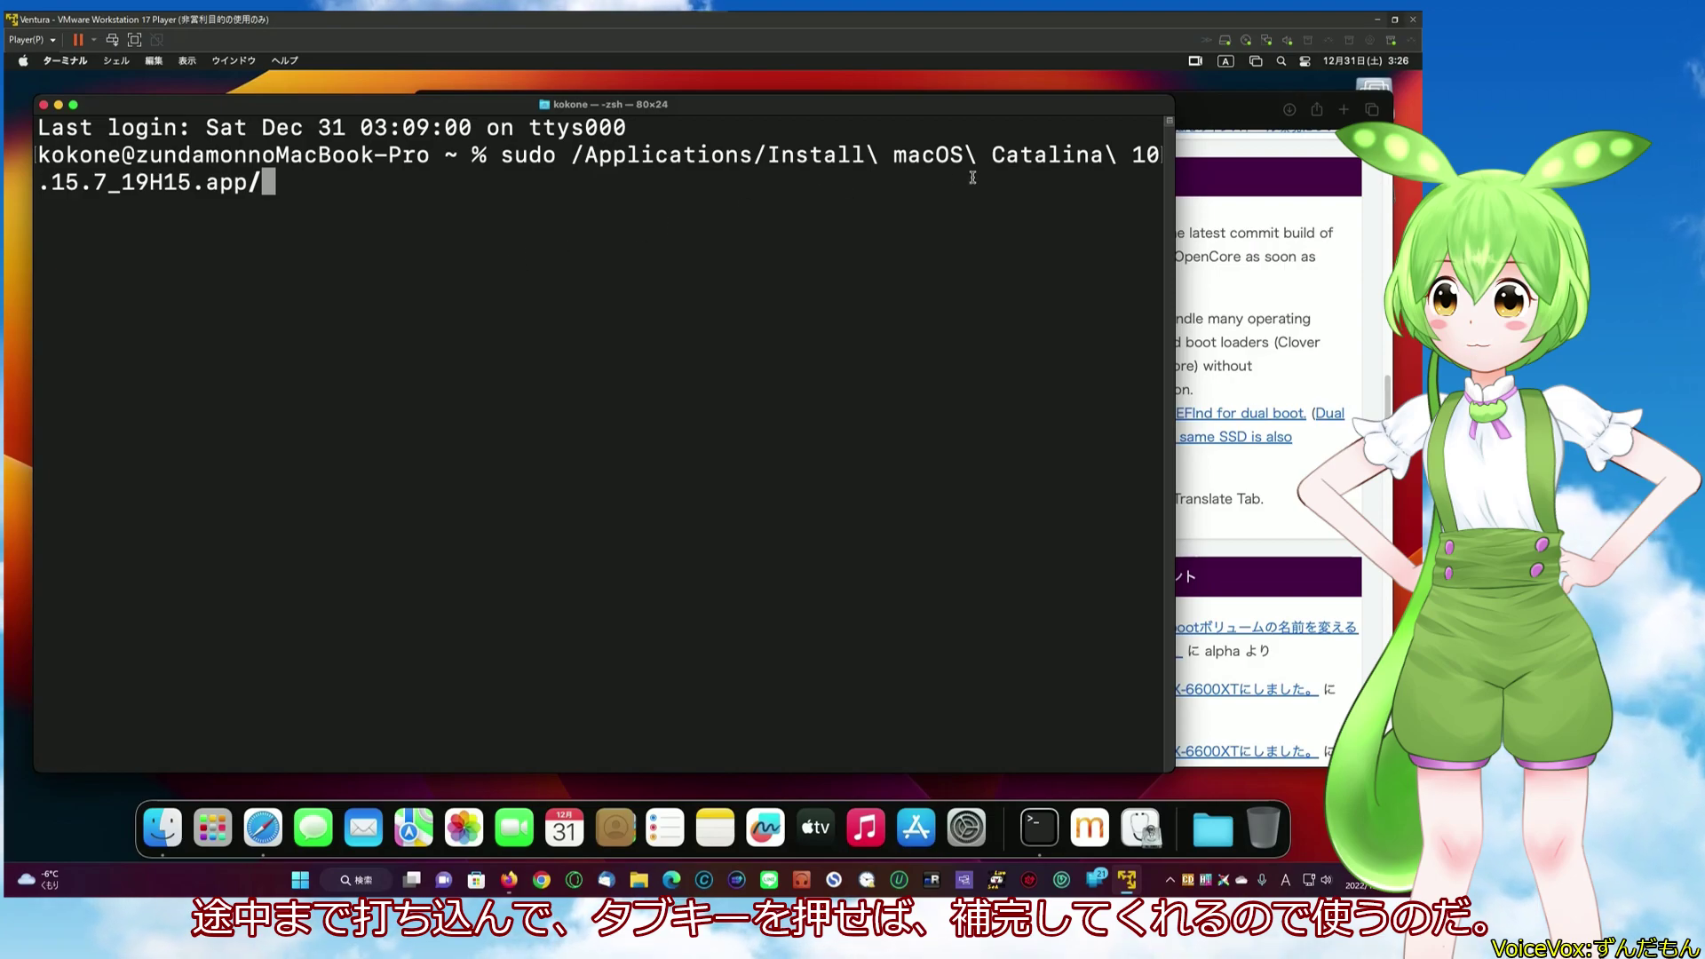
- Check the article's example and extend the command path with Contents/Resources/createinstallmedia
{"action": "left_click", "coordinate": [1193, 124]}
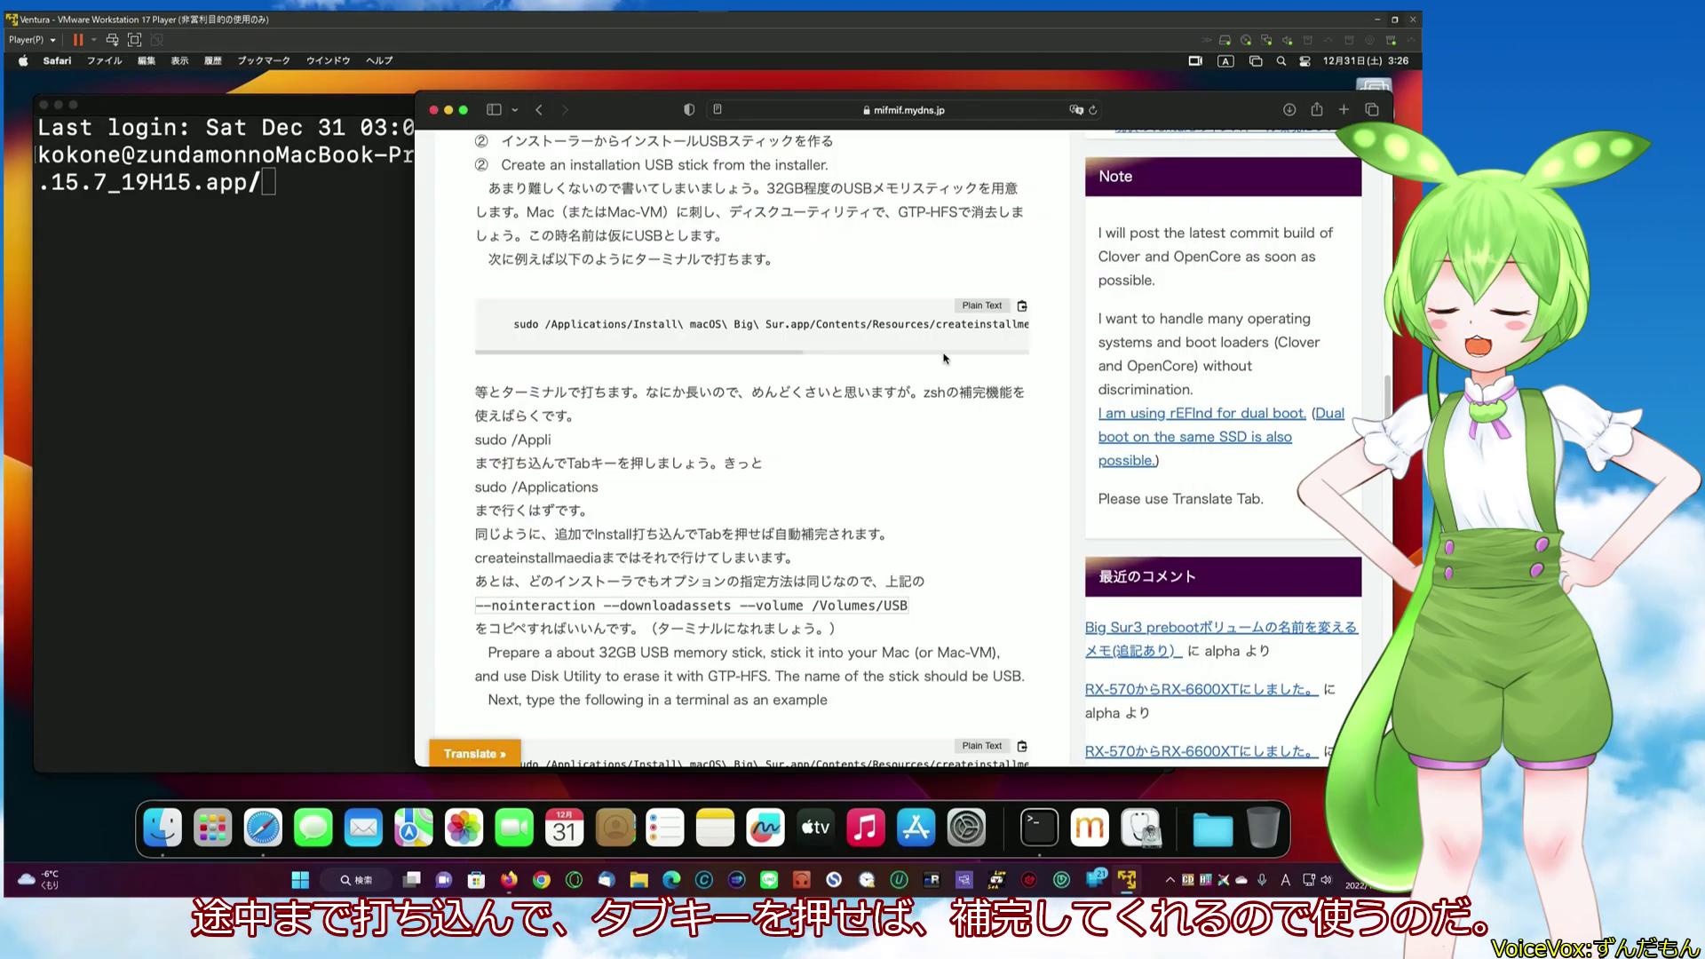
{"action": "left_click", "coordinate": [247, 343]}
{"action": "type", "text": "Con"}
{"action": "key", "text": "Tab"}
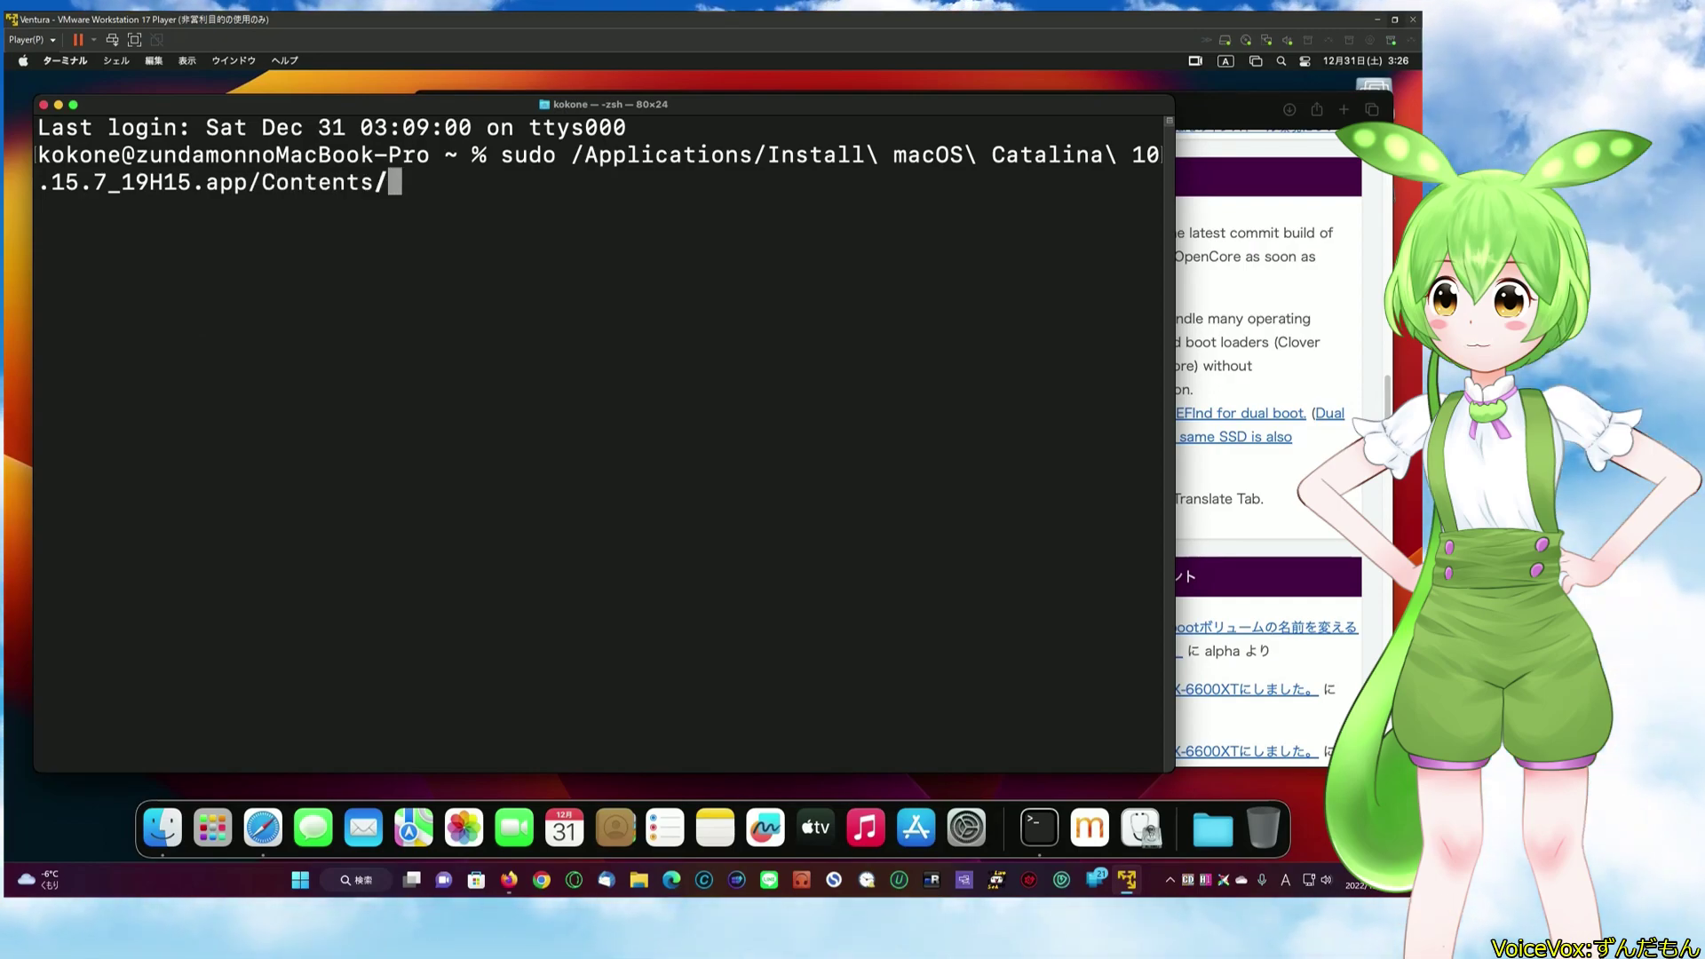
{"action": "type", "text": "Re"}
{"action": "key", "text": "Tab"}
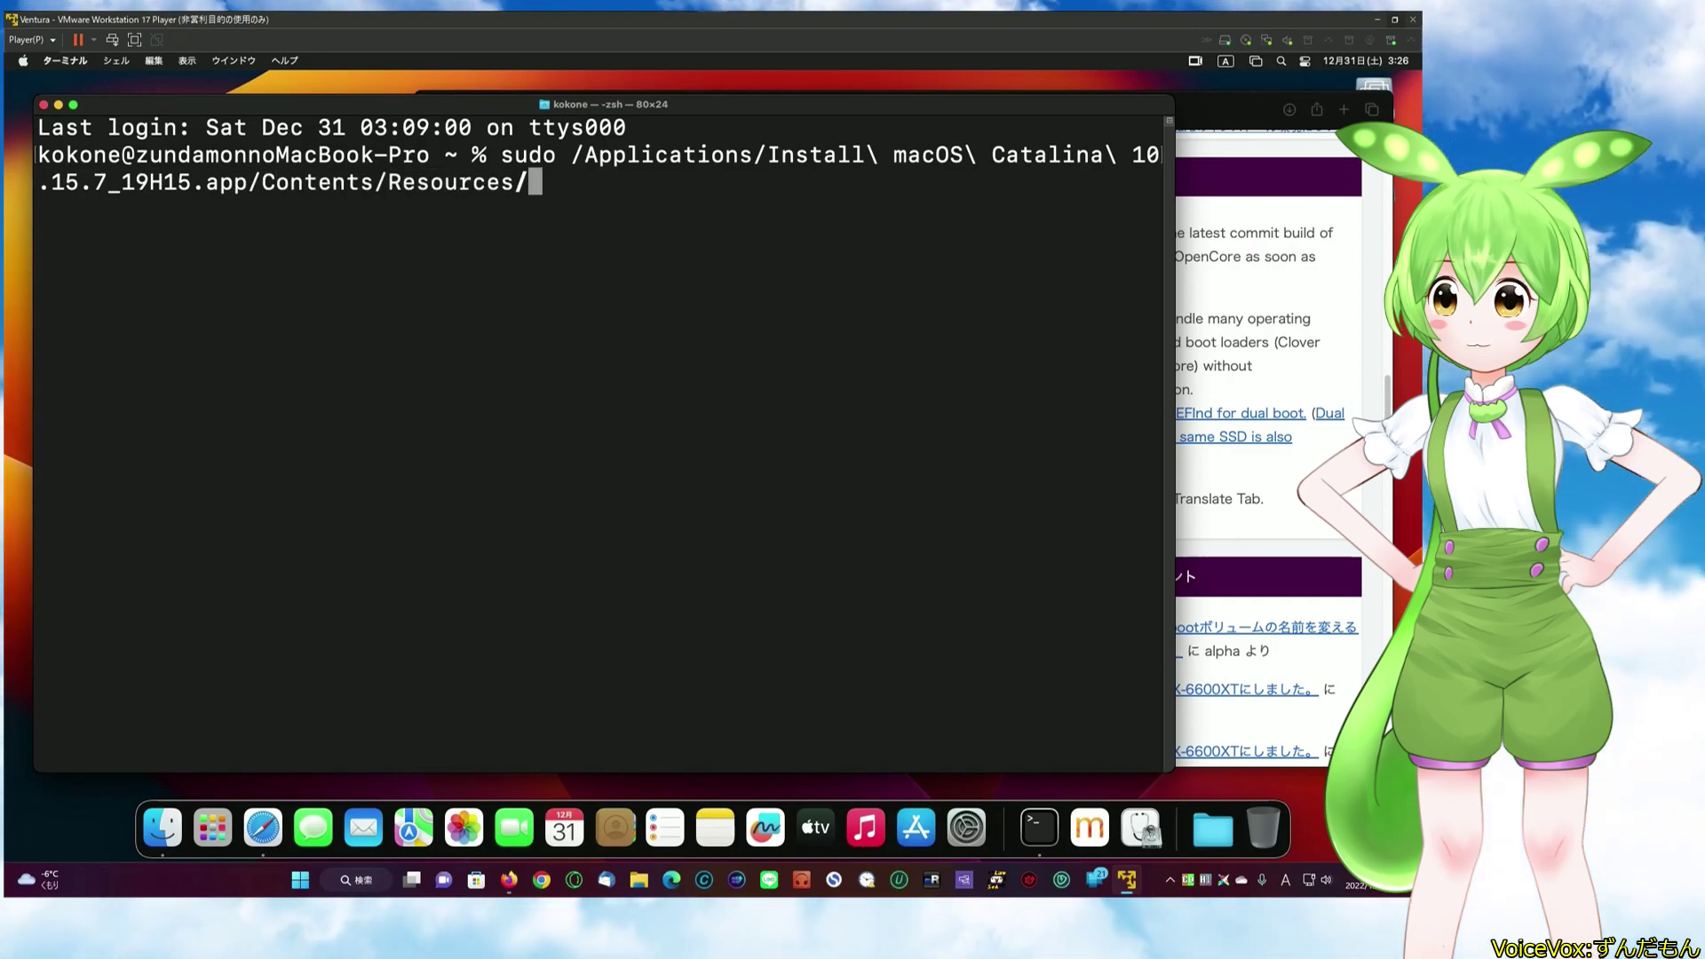
{"action": "type", "text": "cr"}
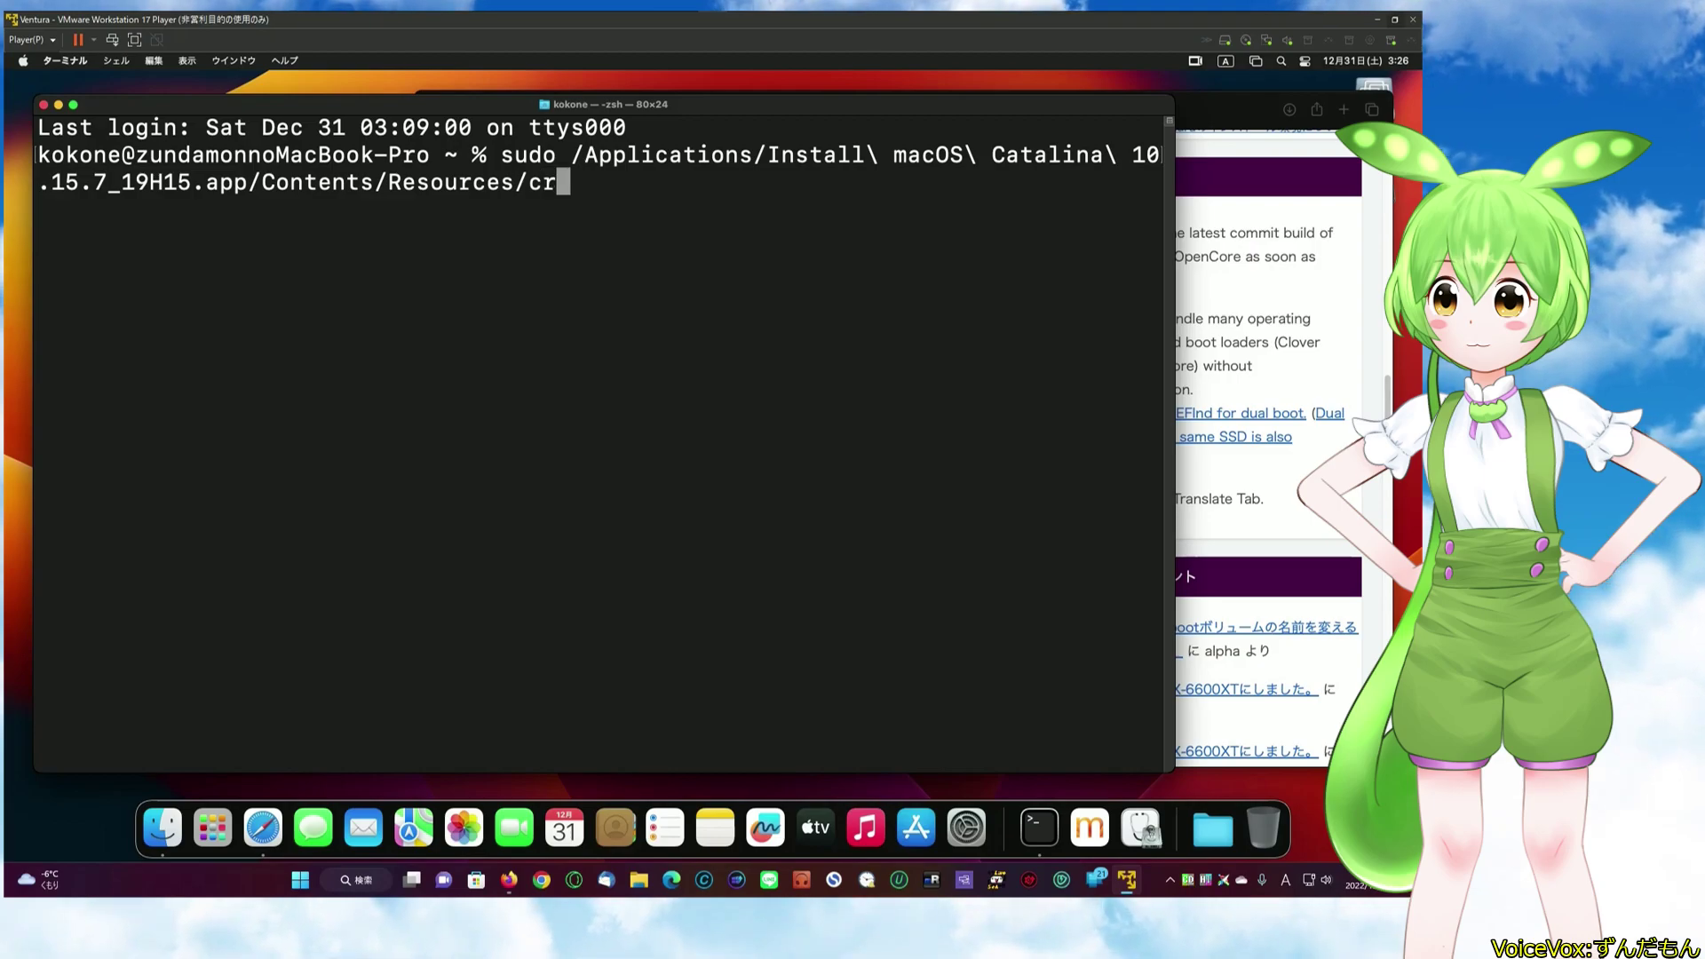
{"action": "key", "text": "Tab"}
- Copy the options "--nointeraction --downloadassets --volume /Volumes/USB" from the article's example command
{"action": "left_click", "coordinate": [1187, 146]}
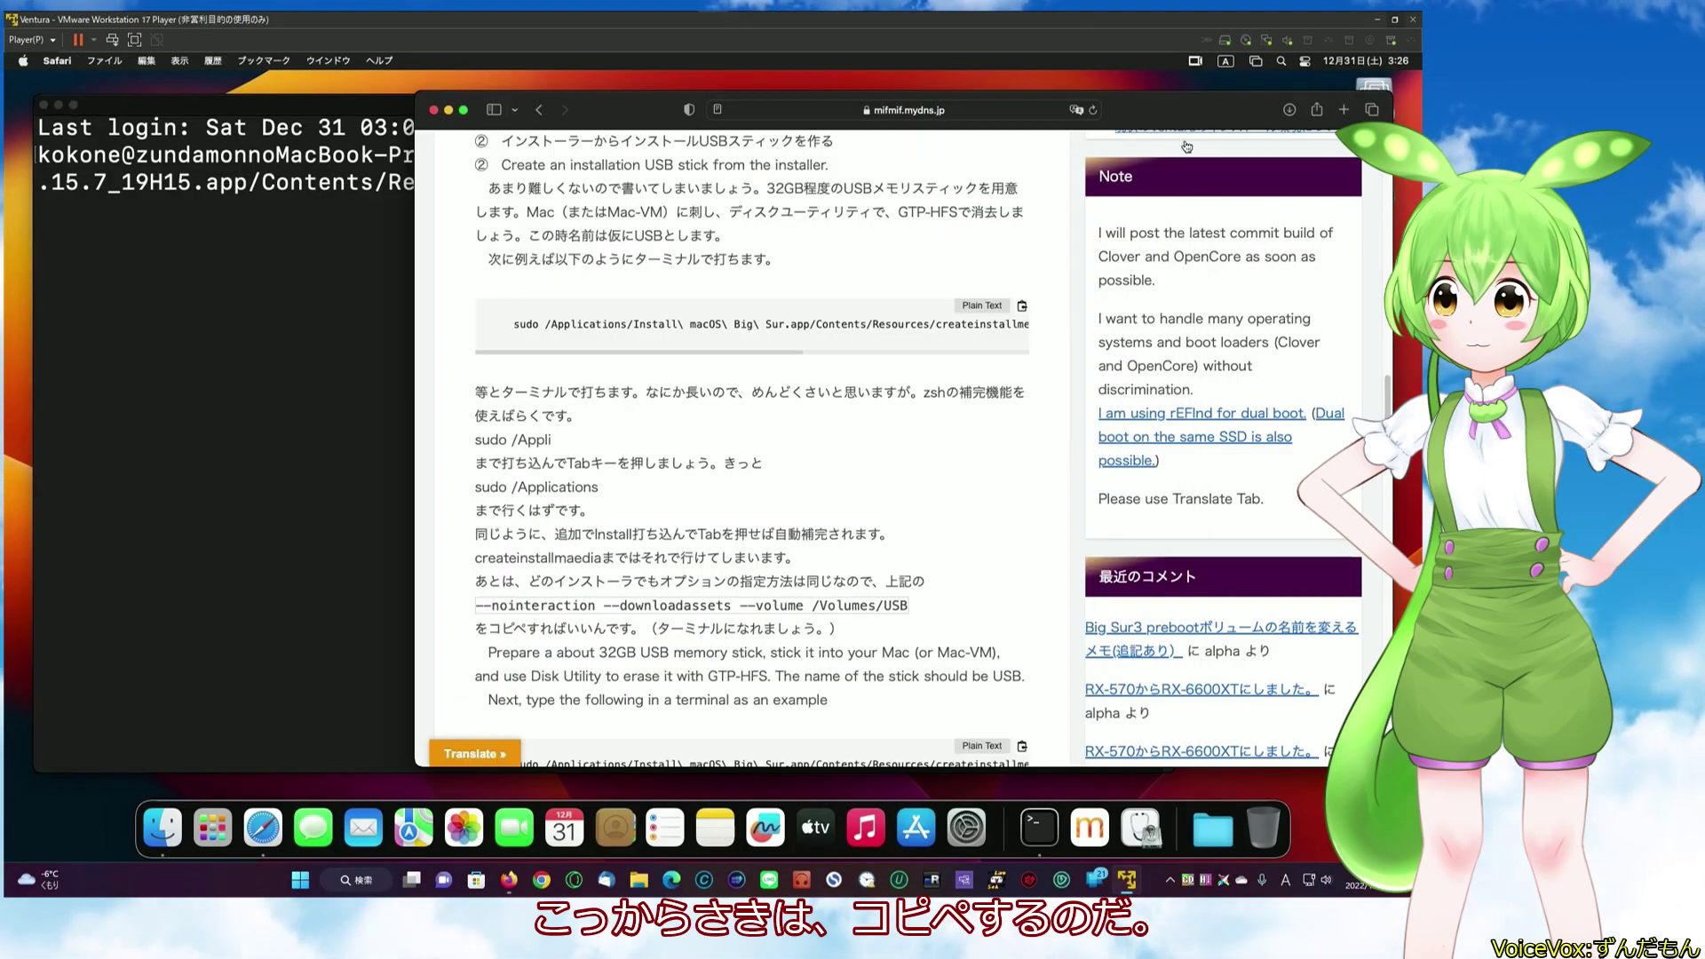
{"action": "scroll", "coordinate": [853, 346], "scroll_direction": "right", "scroll_amount": 10}
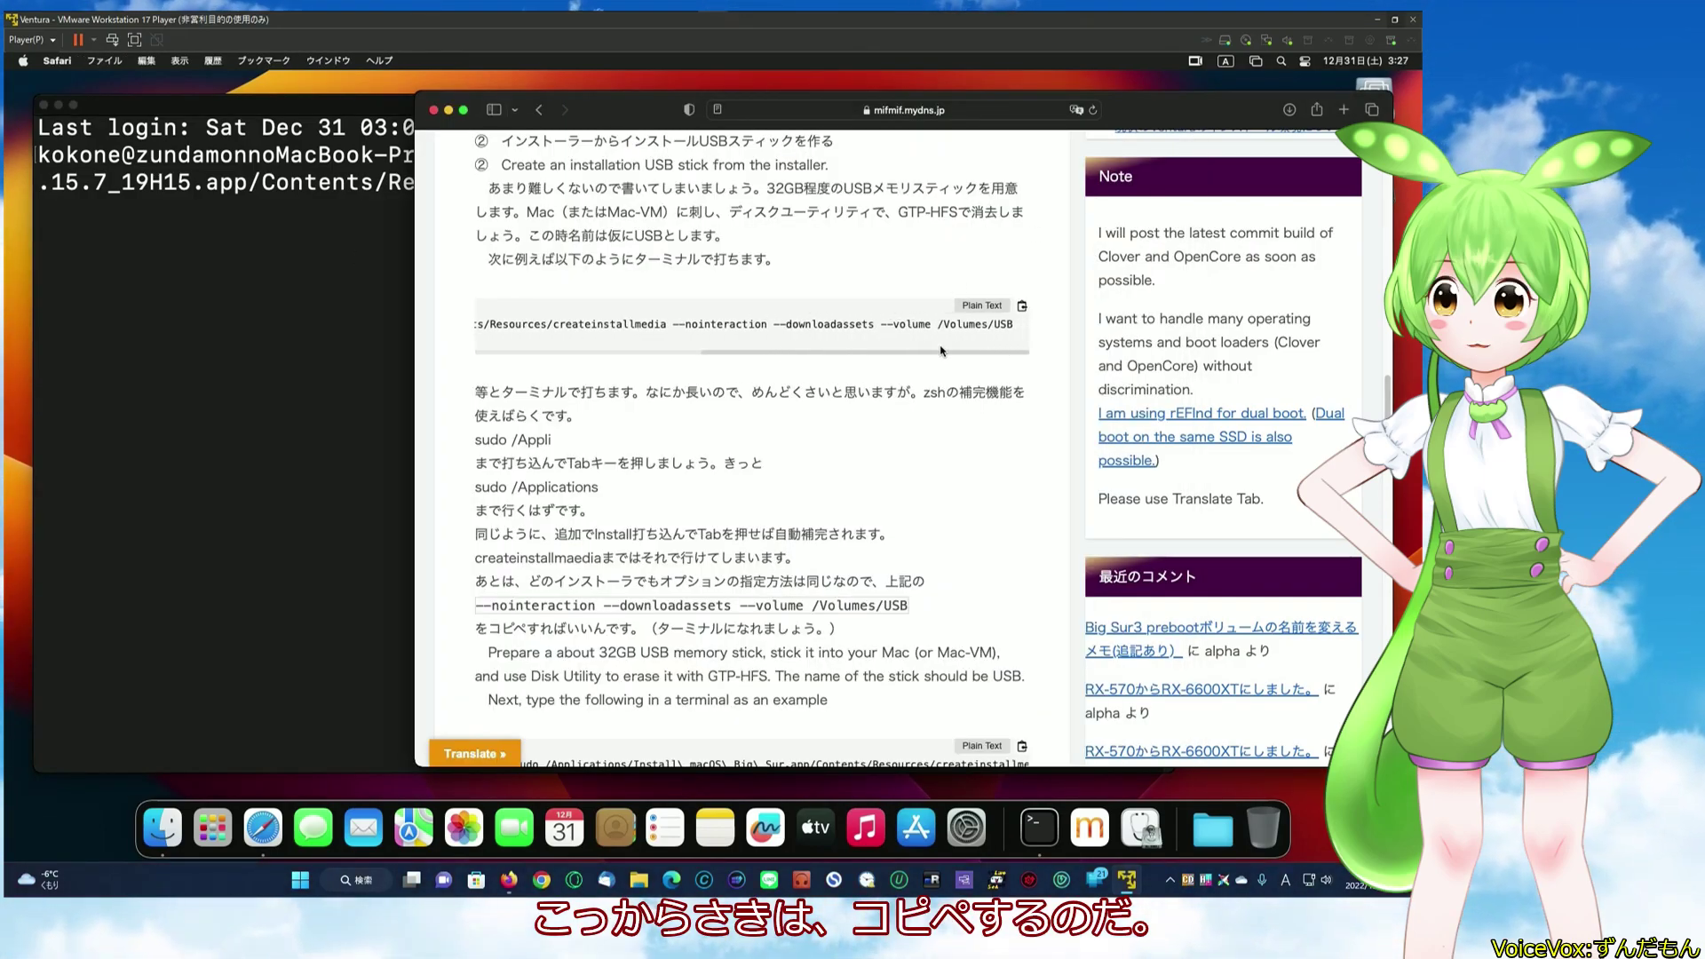
{"action": "left_click_drag", "start_coordinate": [672, 326], "coordinate": [1001, 321]}
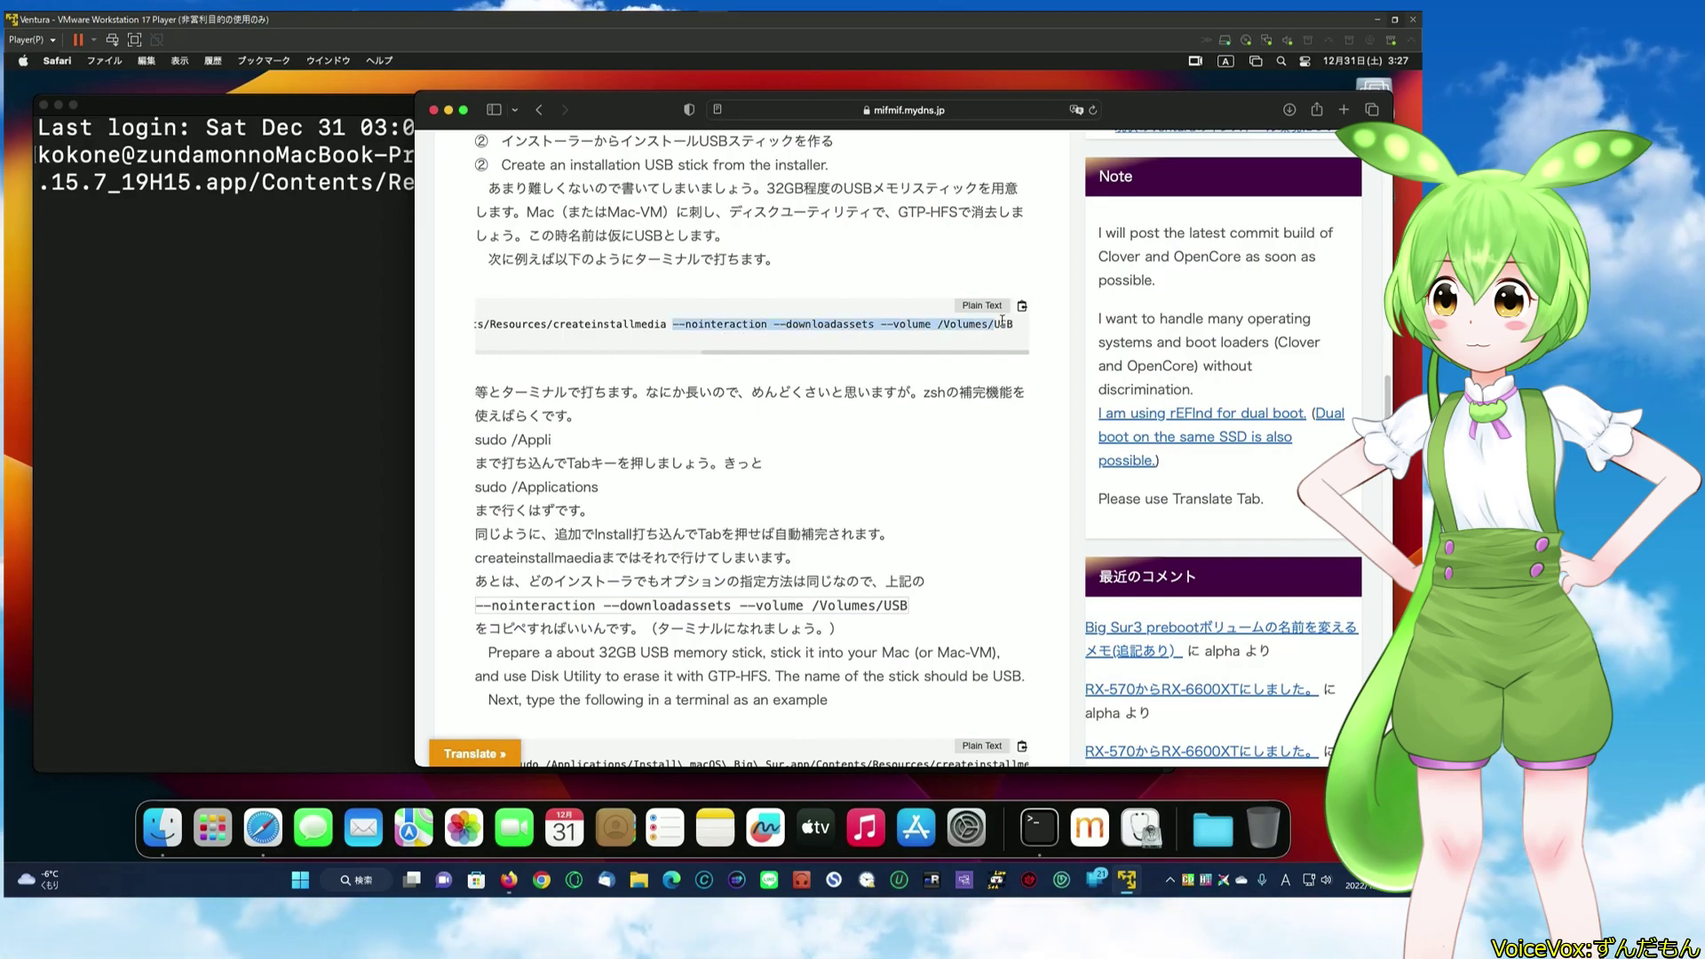
{"action": "right_click", "coordinate": [904, 335]}
{"action": "left_click", "coordinate": [941, 391]}
- Paste the copied options after createinstallmedia in Terminal and run the command to write the installer to USB
{"action": "left_click", "coordinate": [391, 311]}
{"action": "right_click", "coordinate": [446, 309]}
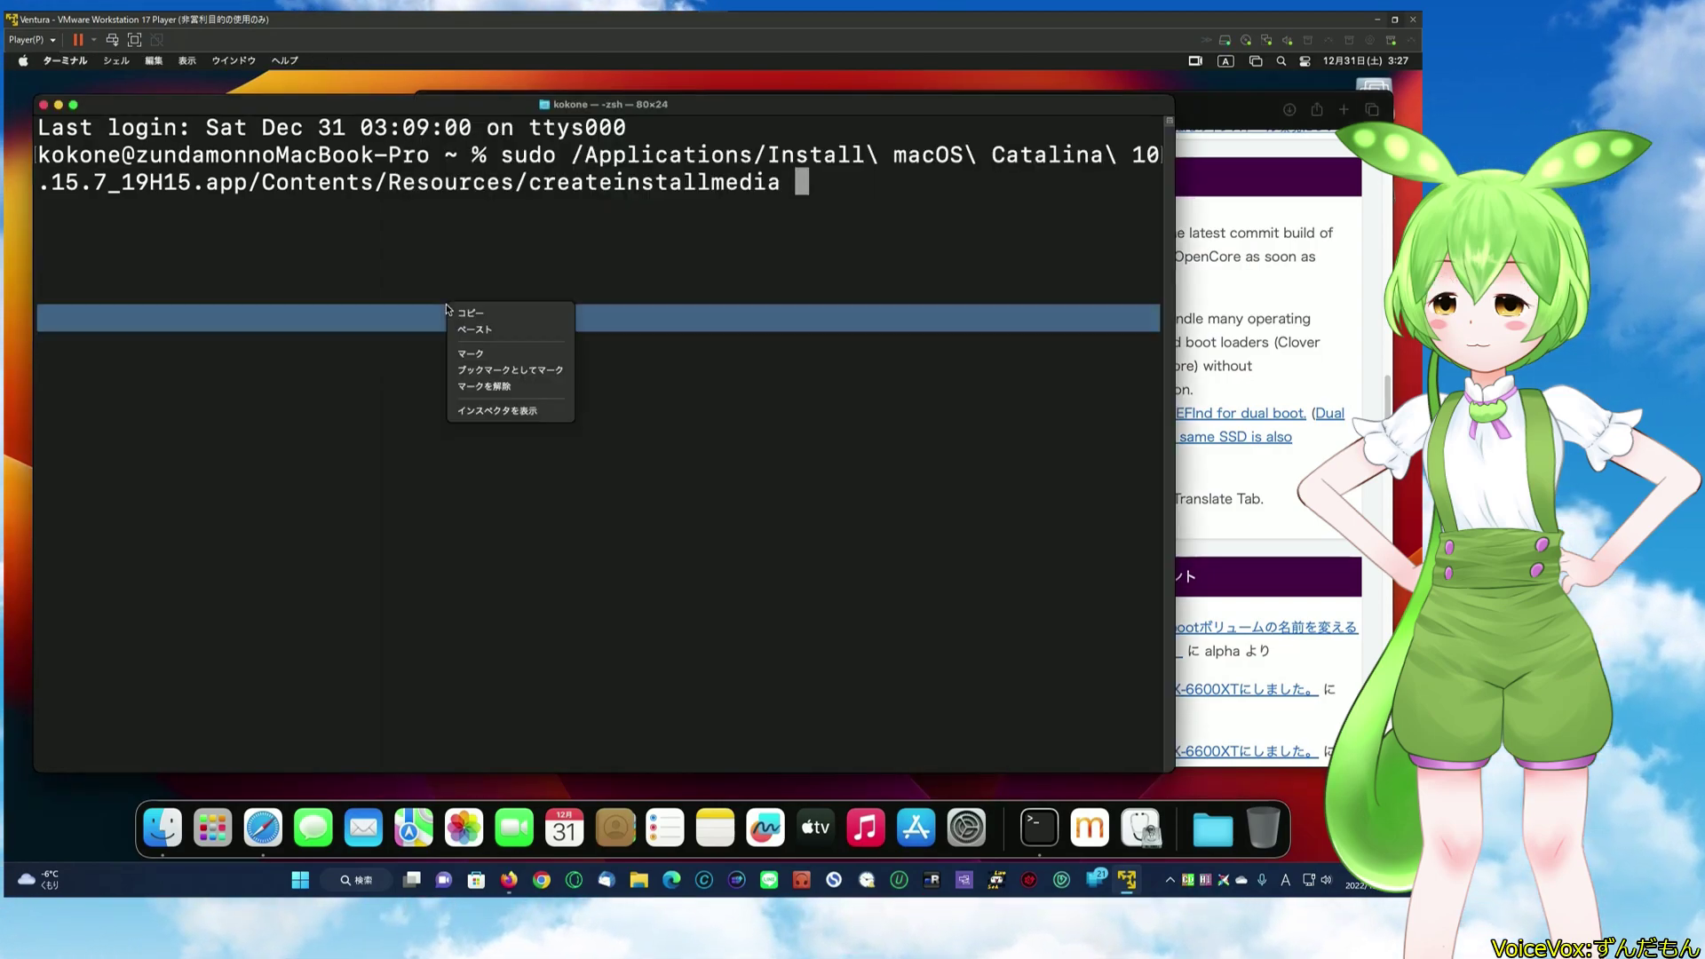
{"action": "left_click", "coordinate": [480, 329]}
{"action": "key", "text": "Return"}
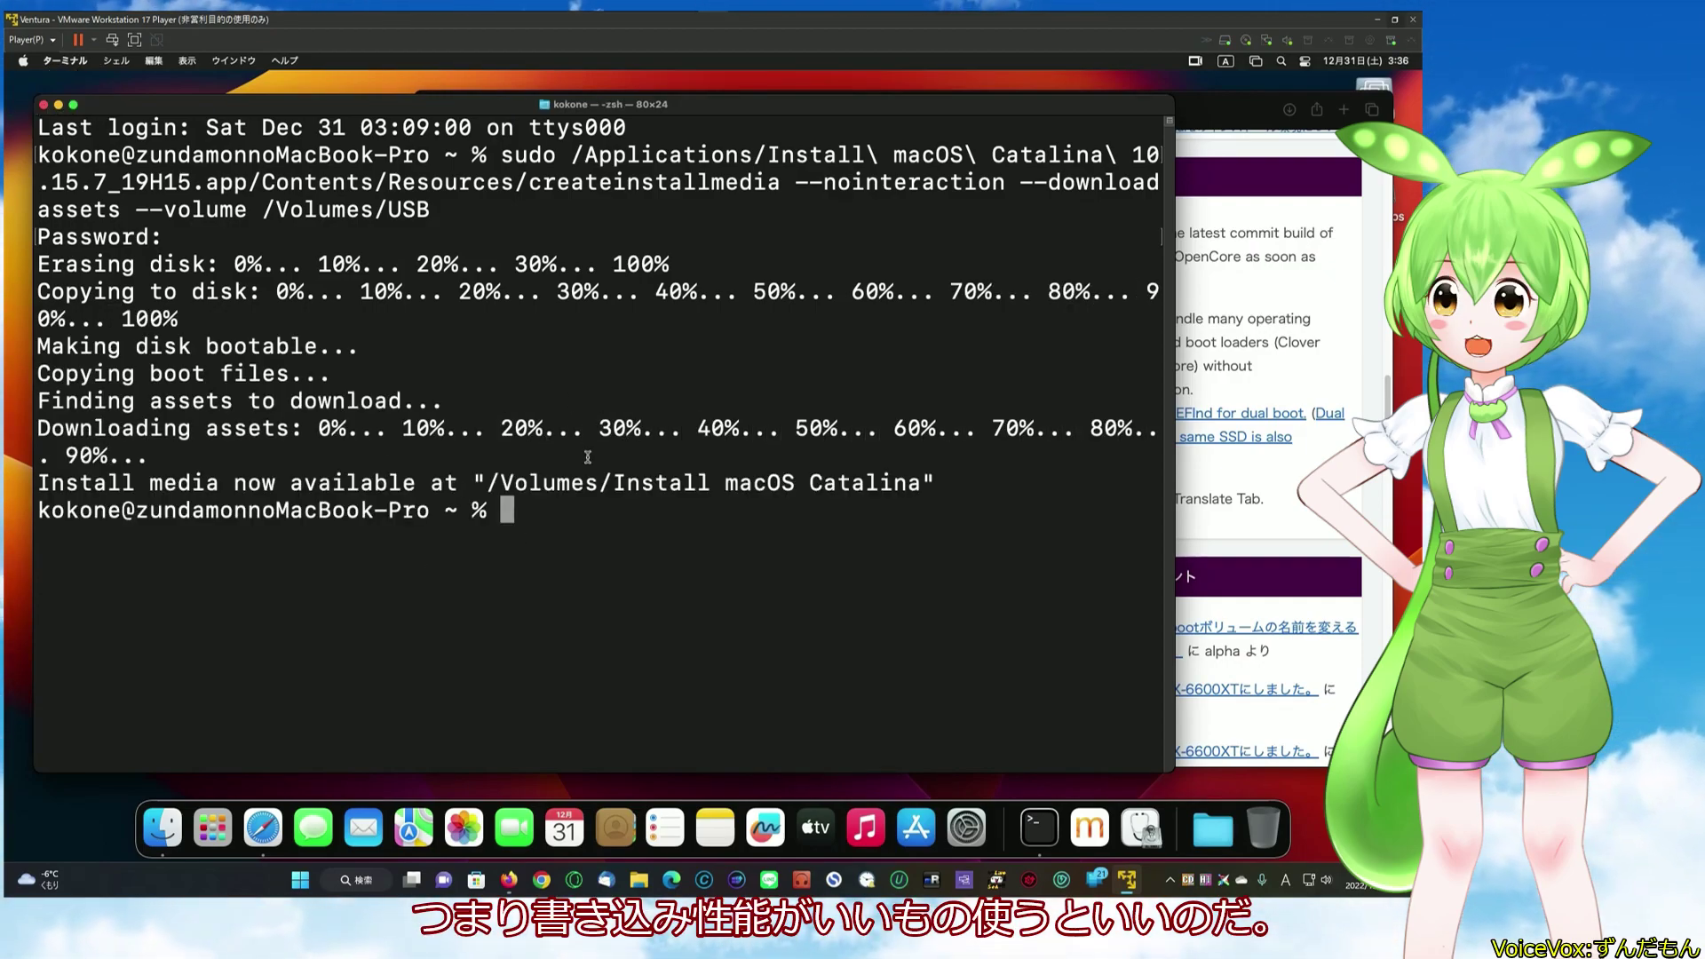
- Close the Terminal window and the article window, and open a fresh Safari window
{"action": "left_click", "coordinate": [43, 104]}
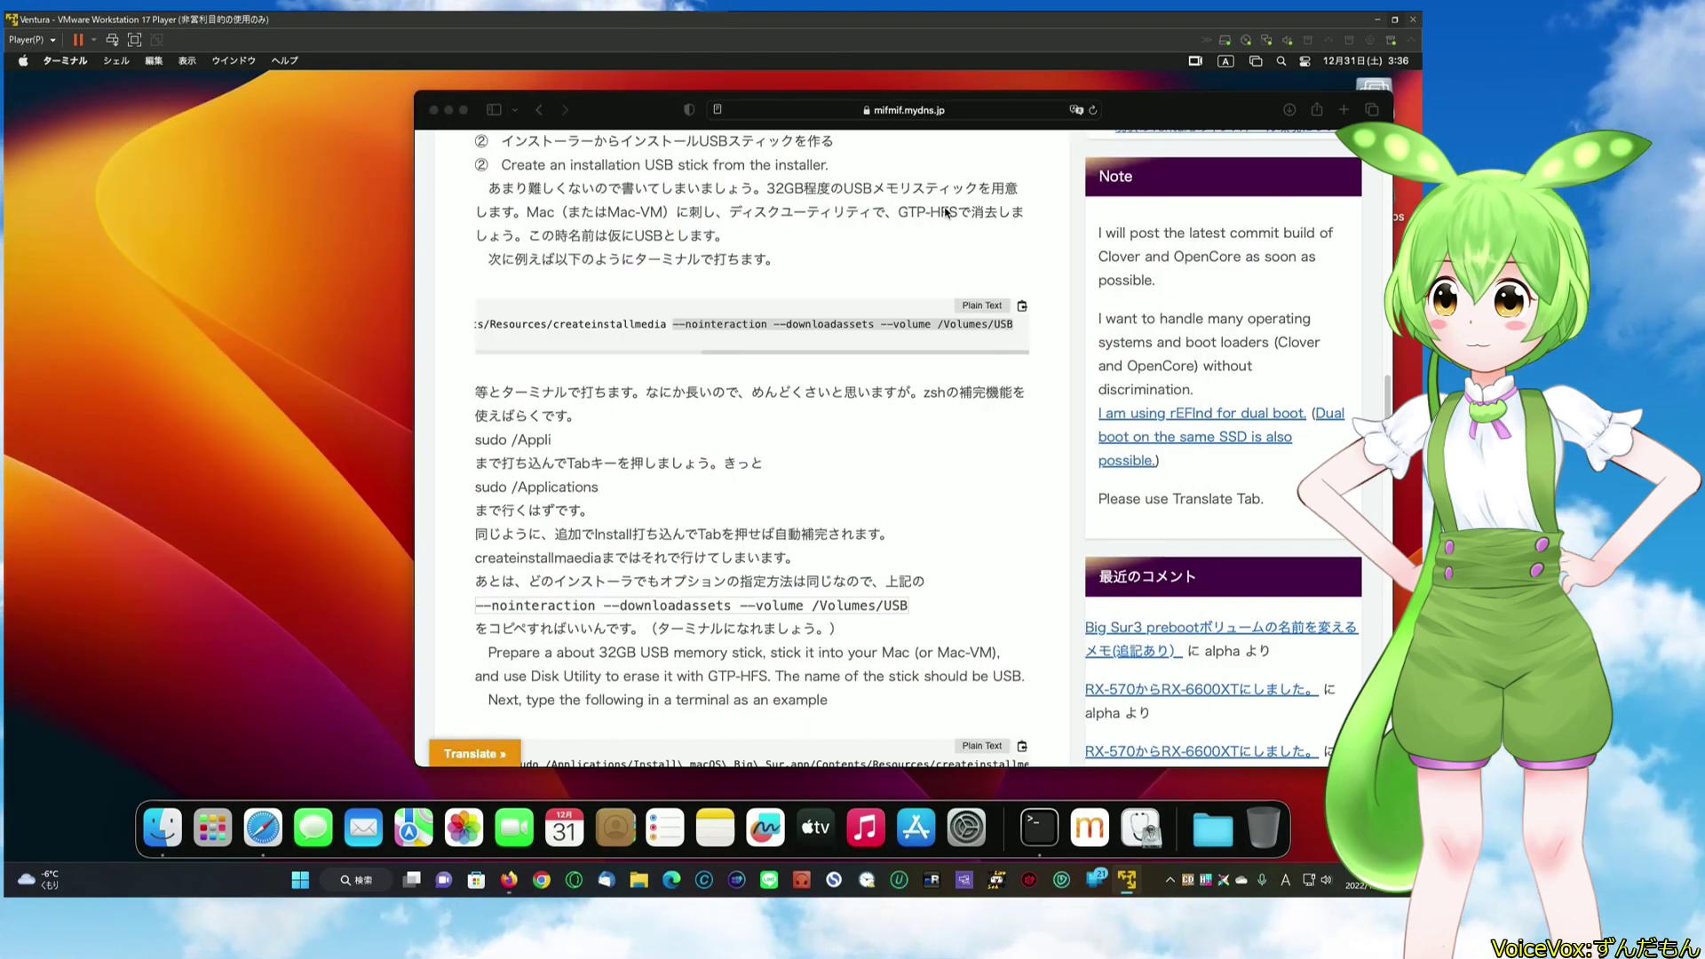
{"action": "left_click_drag", "start_coordinate": [1134, 108], "coordinate": [894, 103]}
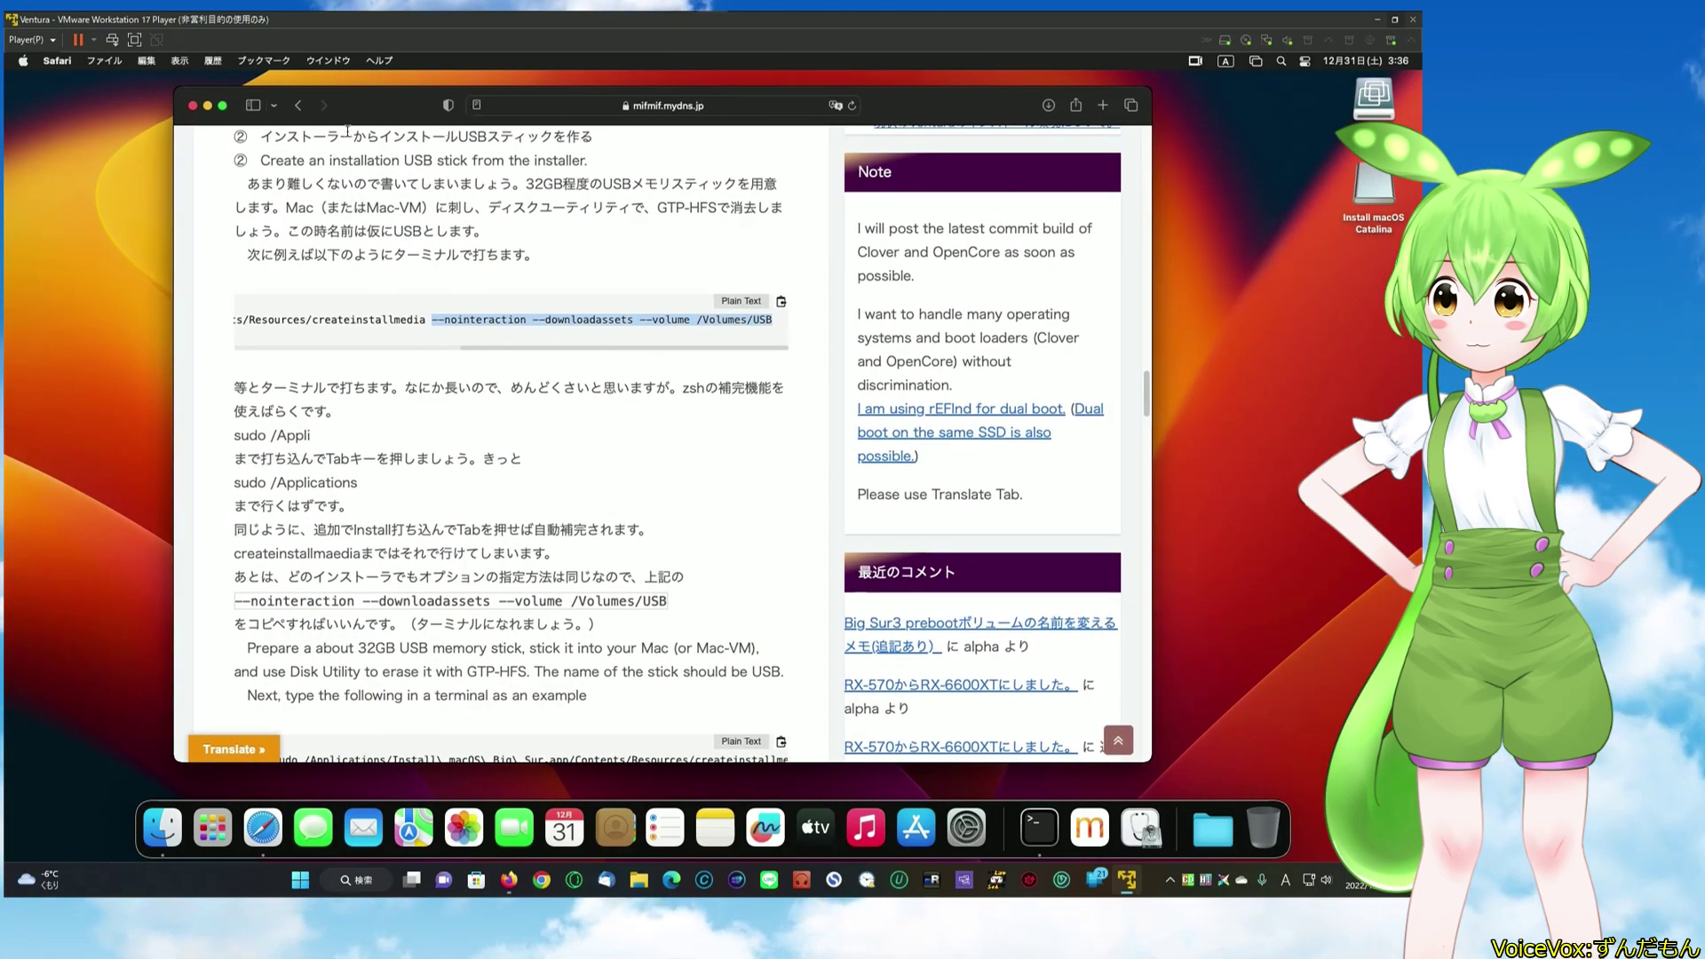
{"action": "left_click", "coordinate": [192, 105]}
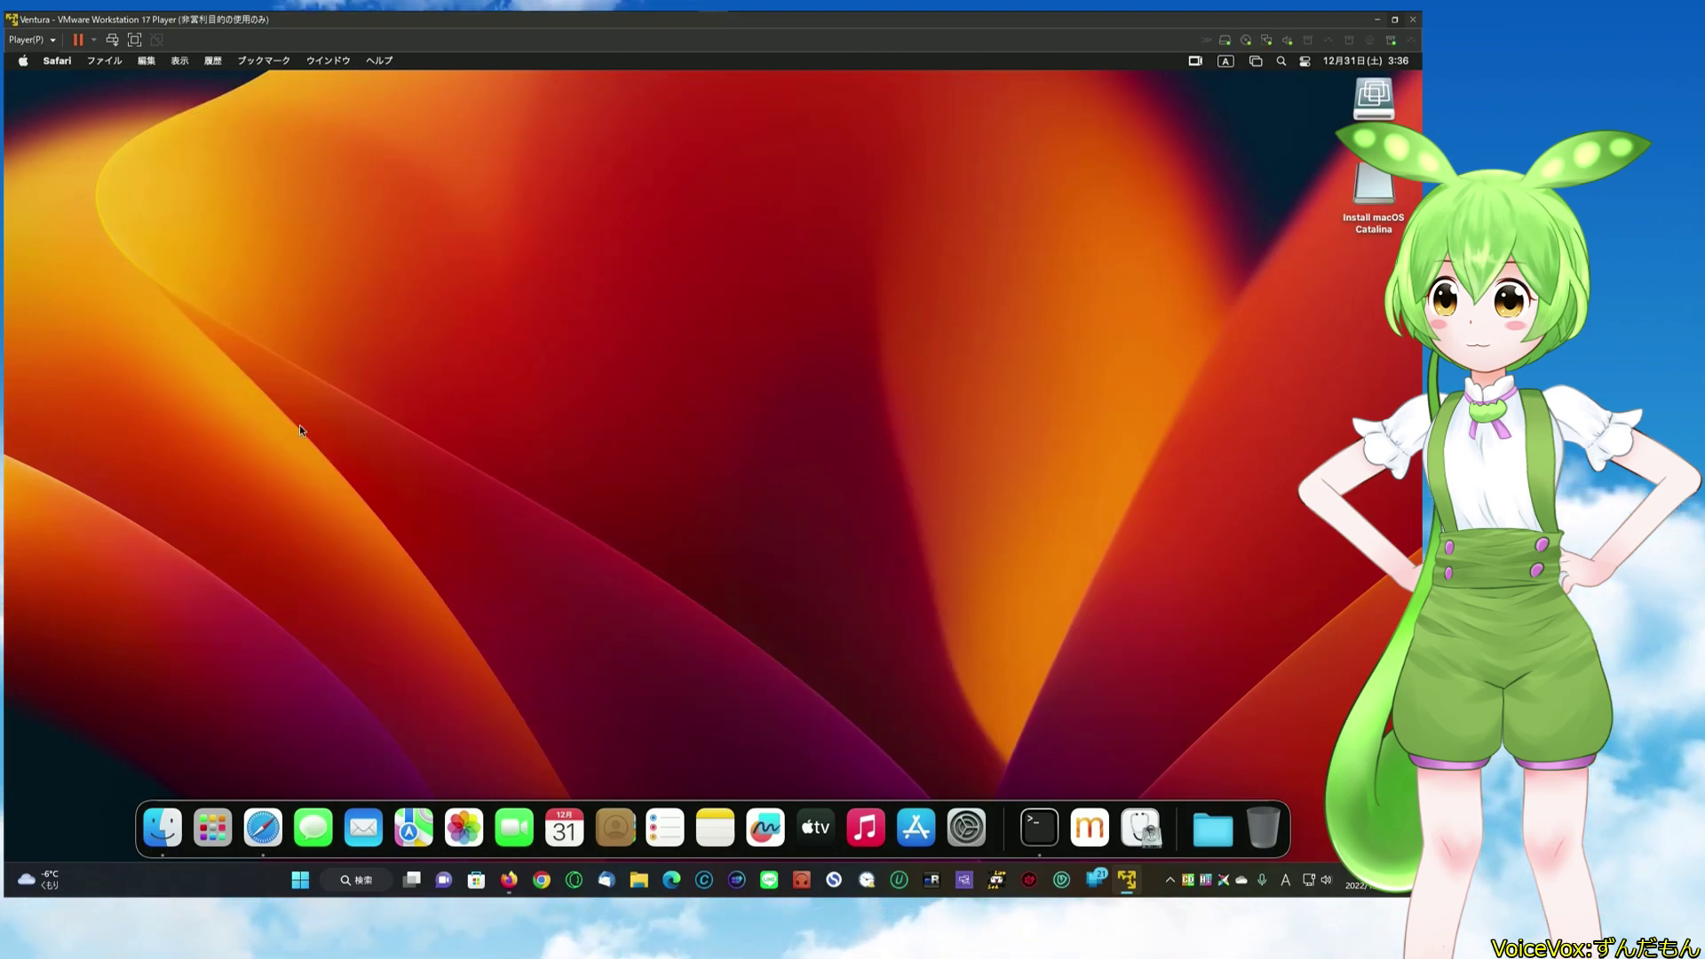
{"action": "left_click", "coordinate": [264, 830]}
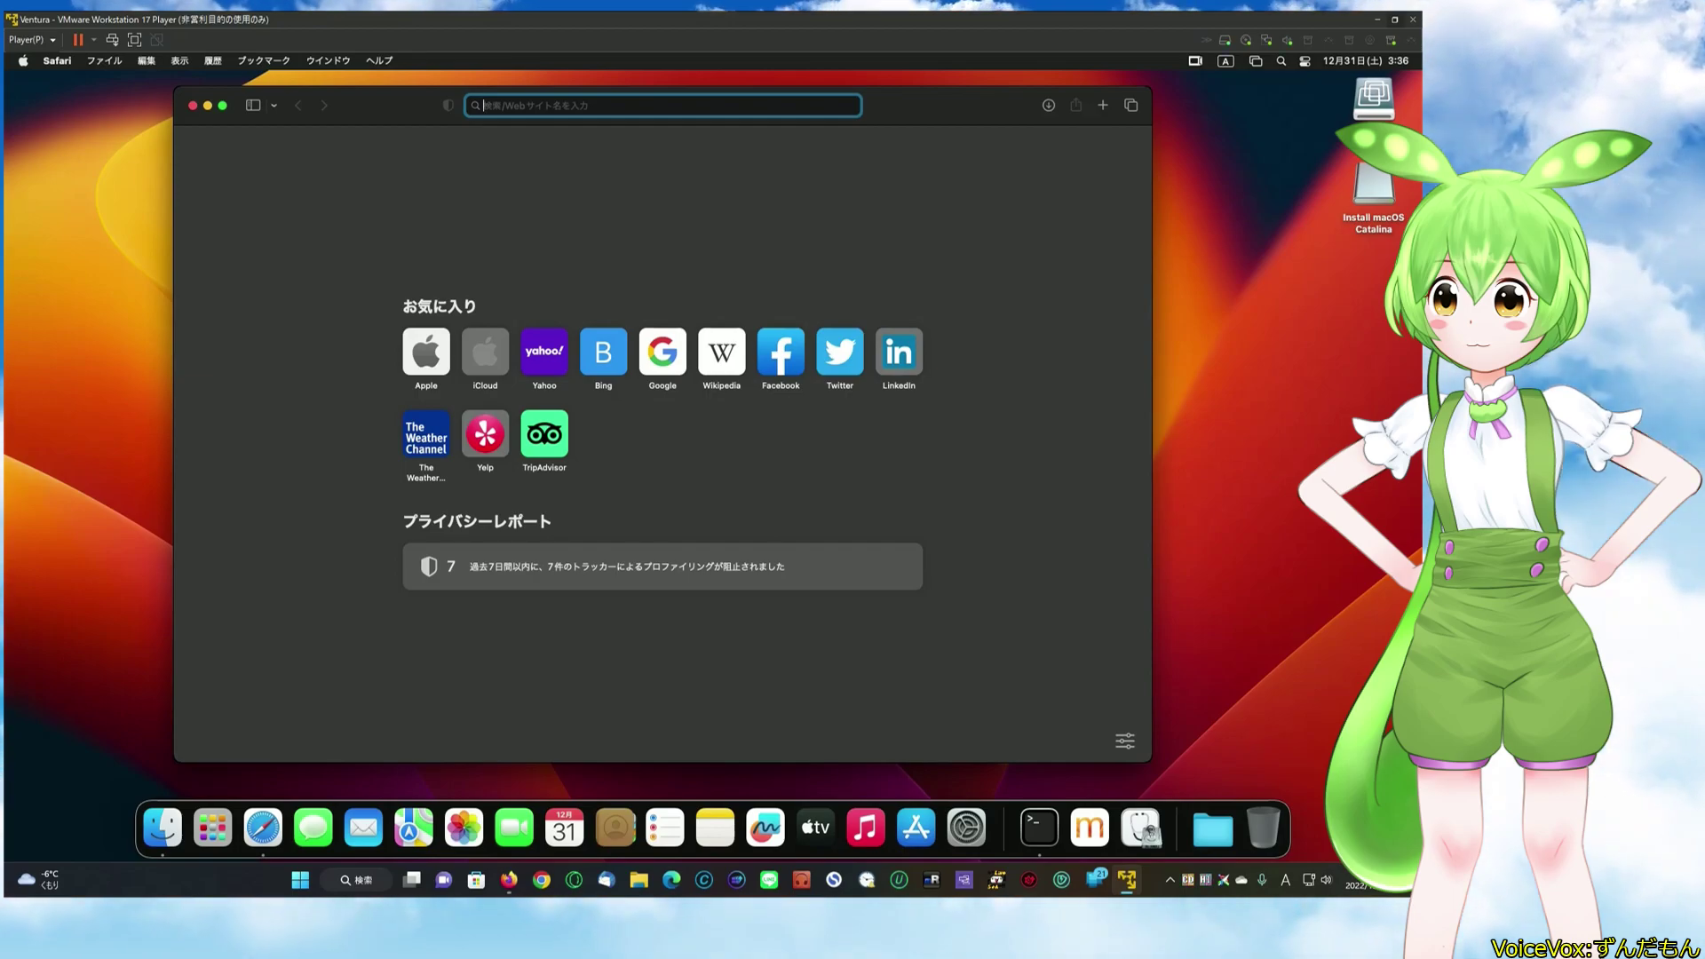
{"action": "type", "text": "+"}
{"action": "key", "text": "BackSpace"}
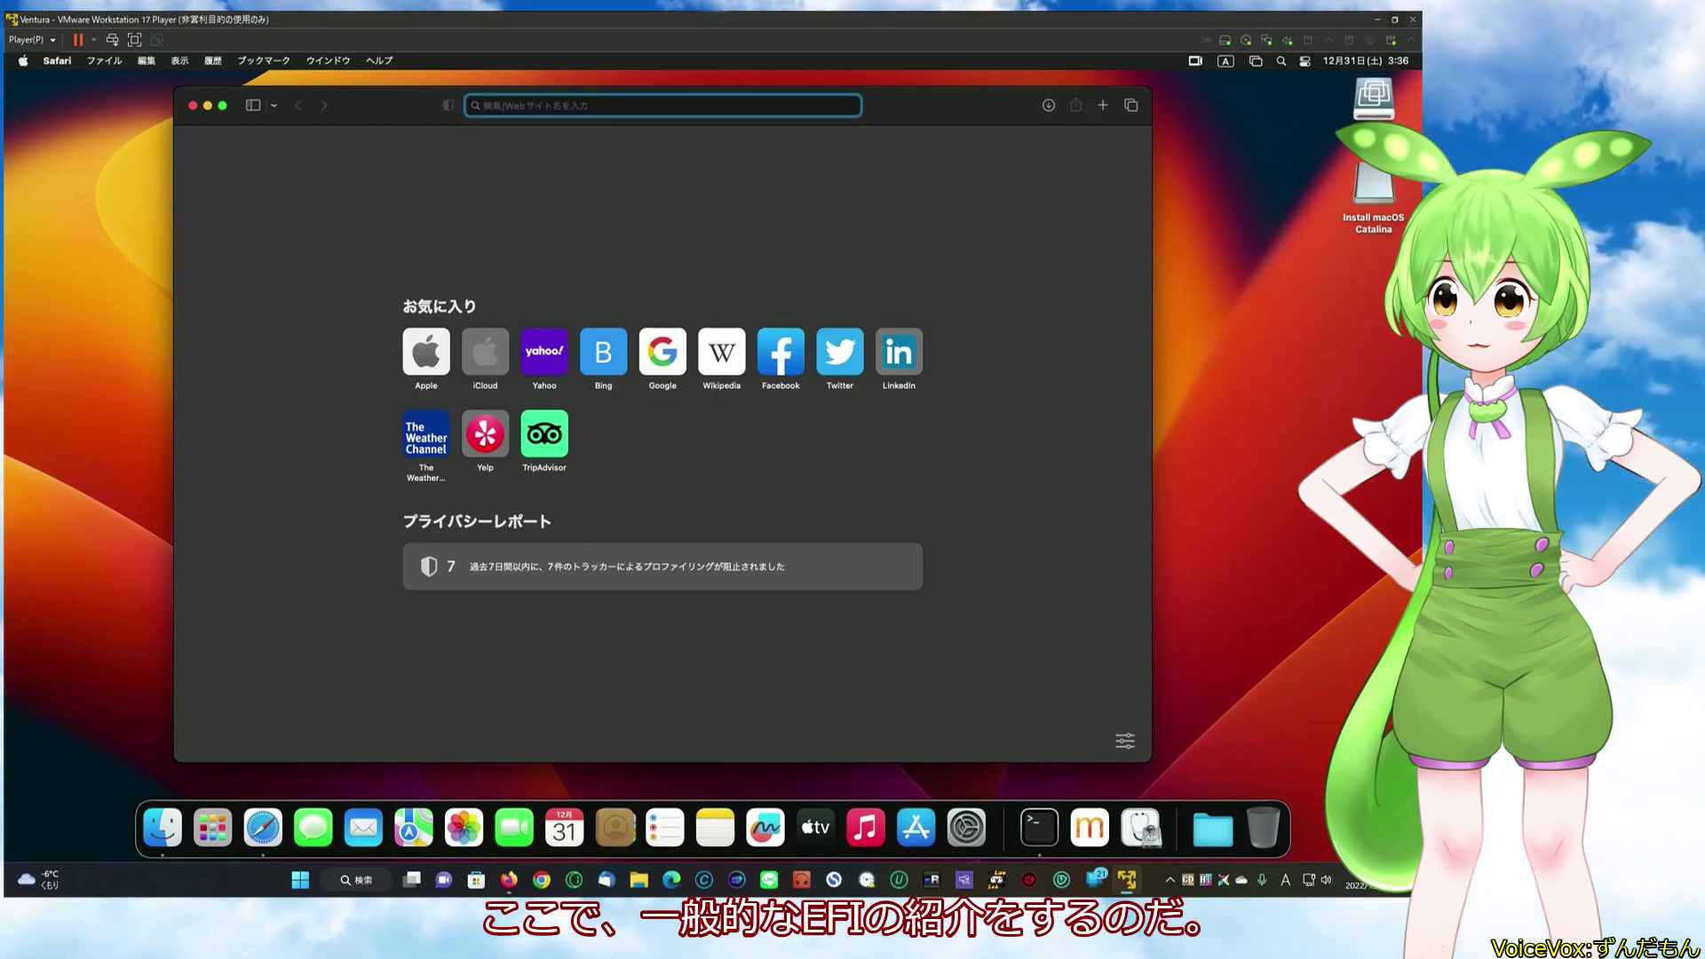
{"action": "type", "text": "+"}
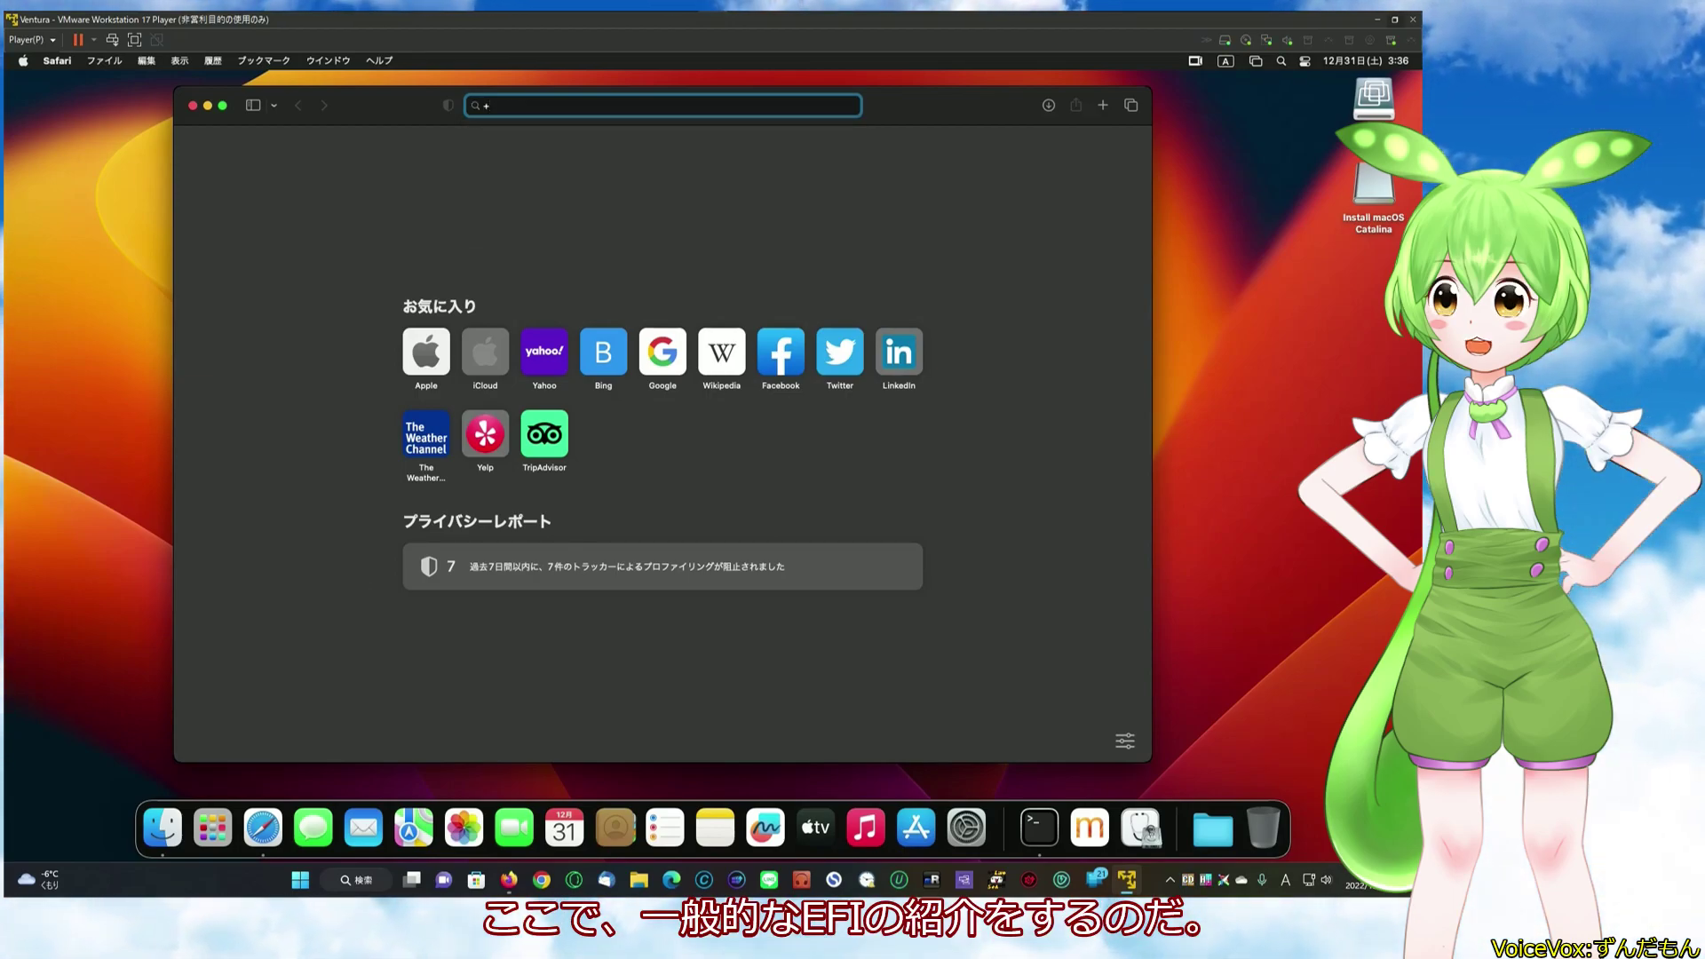
{"action": "type", "text": "+"}
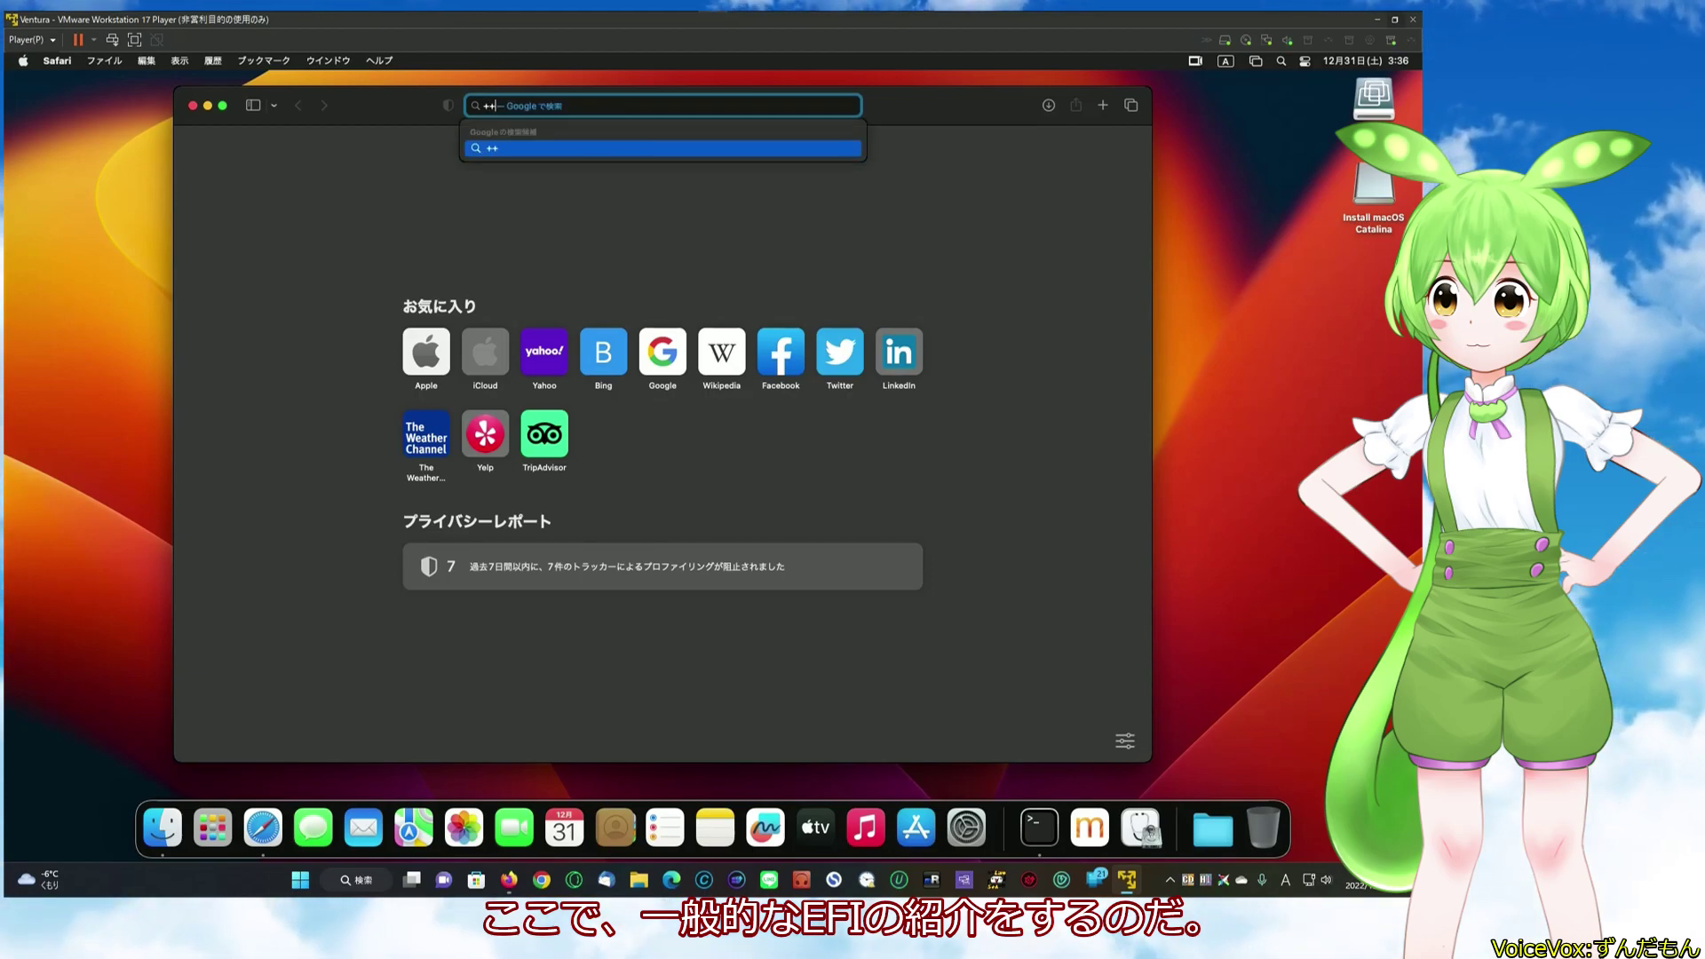
{"action": "key", "text": "BackSpace"}
{"action": "key", "text": "BackSpace"}
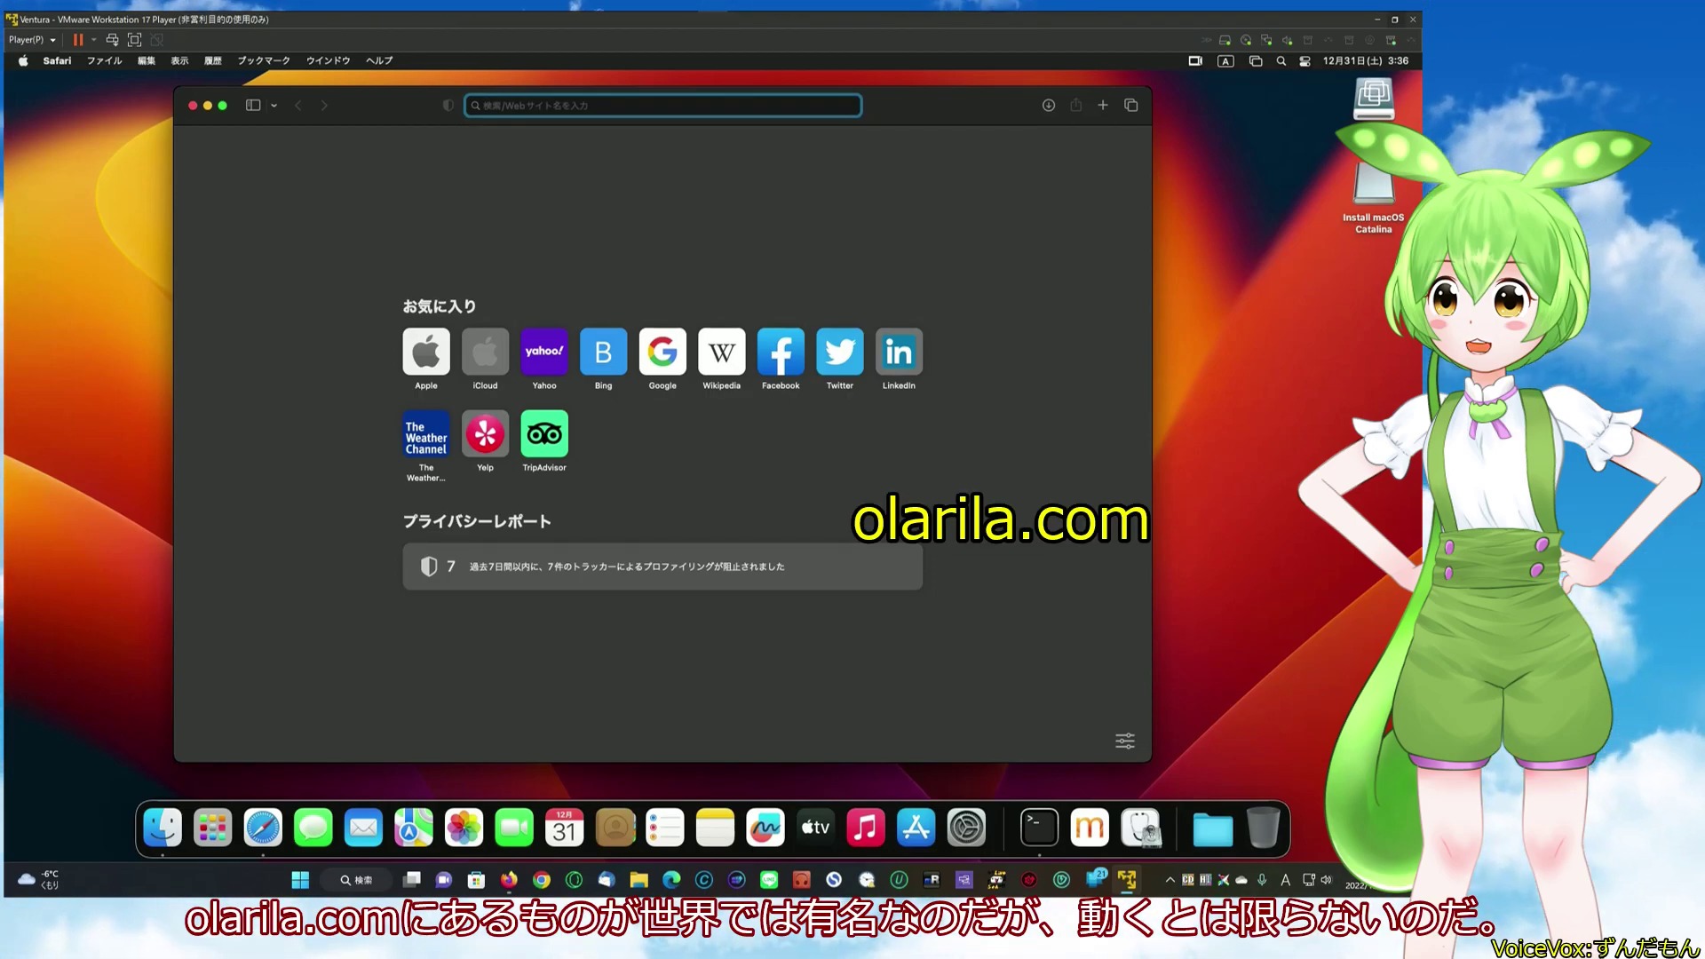
- Search the web for olarila, open Olarila.com, dismiss its welcome popup and open the EFI Folders page
{"action": "type", "text": "ola"}
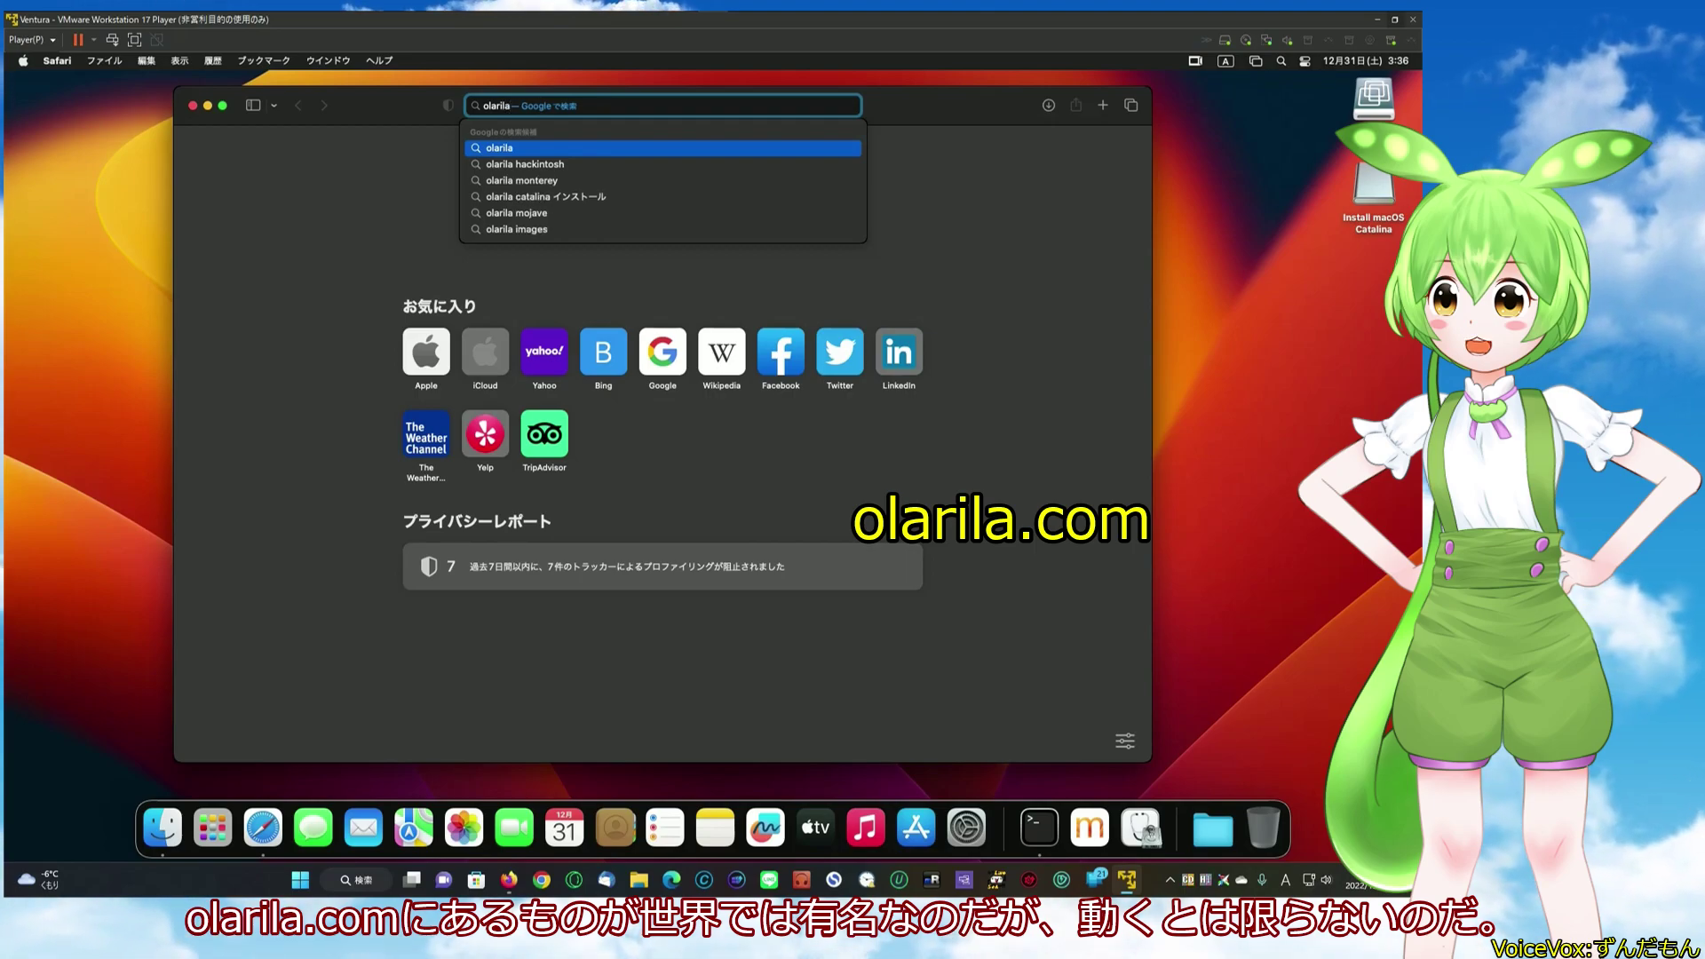
{"action": "type", "text": "rila"}
{"action": "key", "text": "Return"}
{"action": "left_click", "coordinate": [448, 287]}
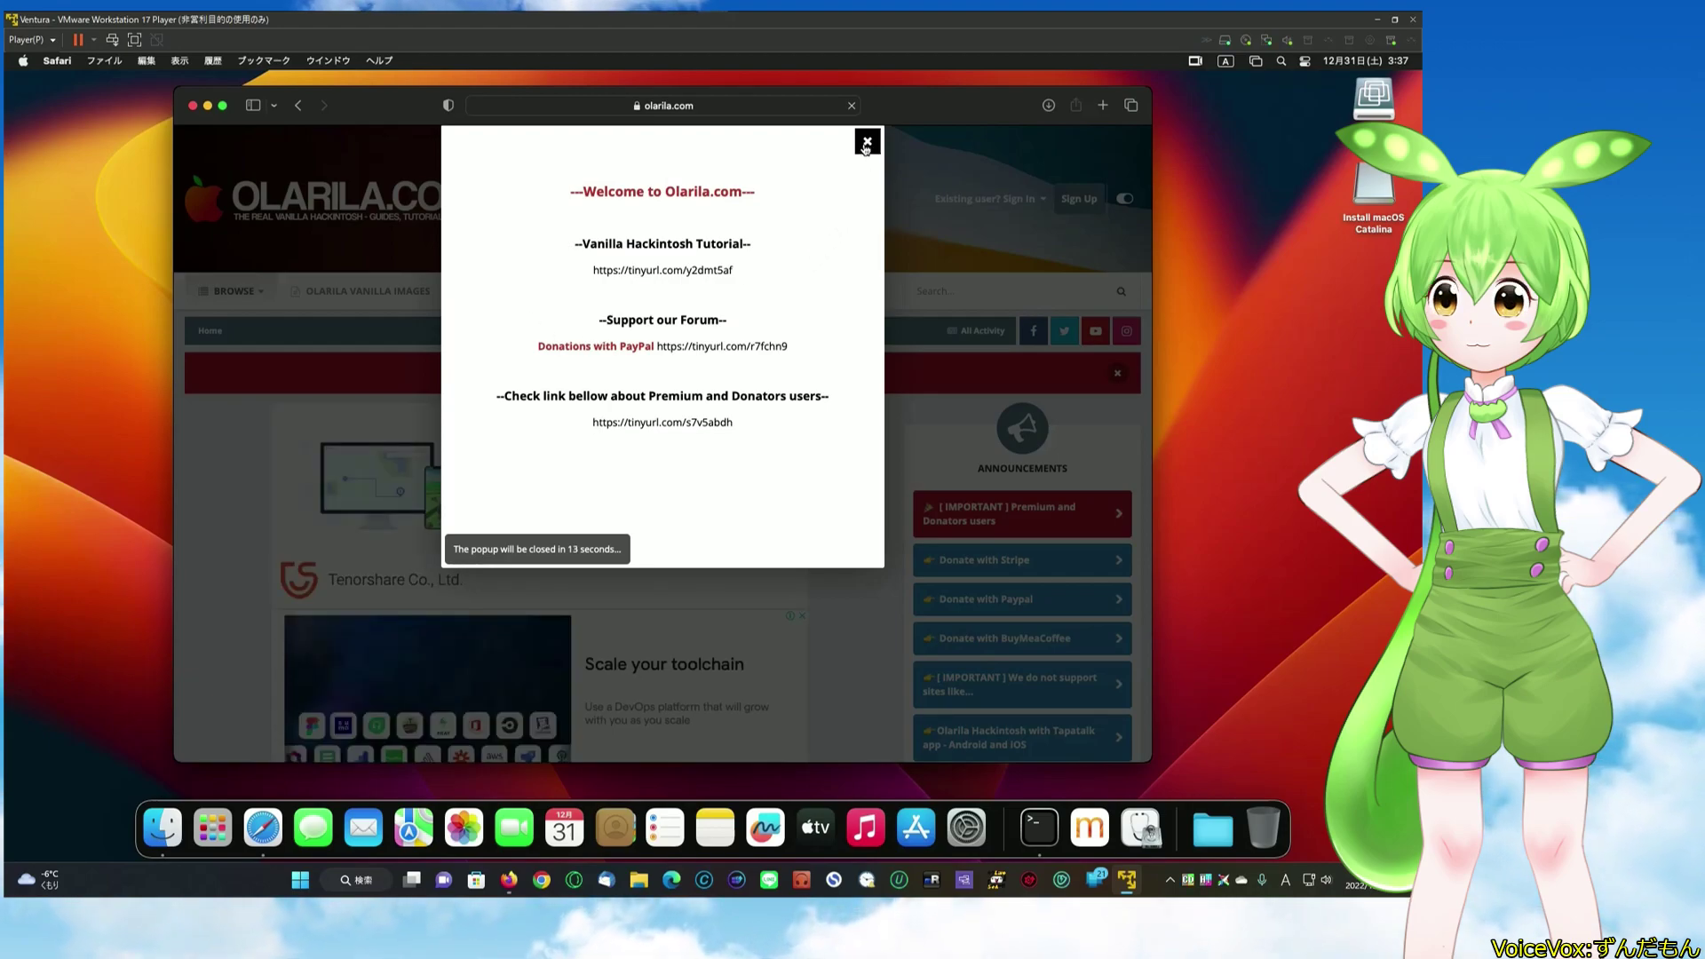
{"action": "left_click", "coordinate": [866, 144]}
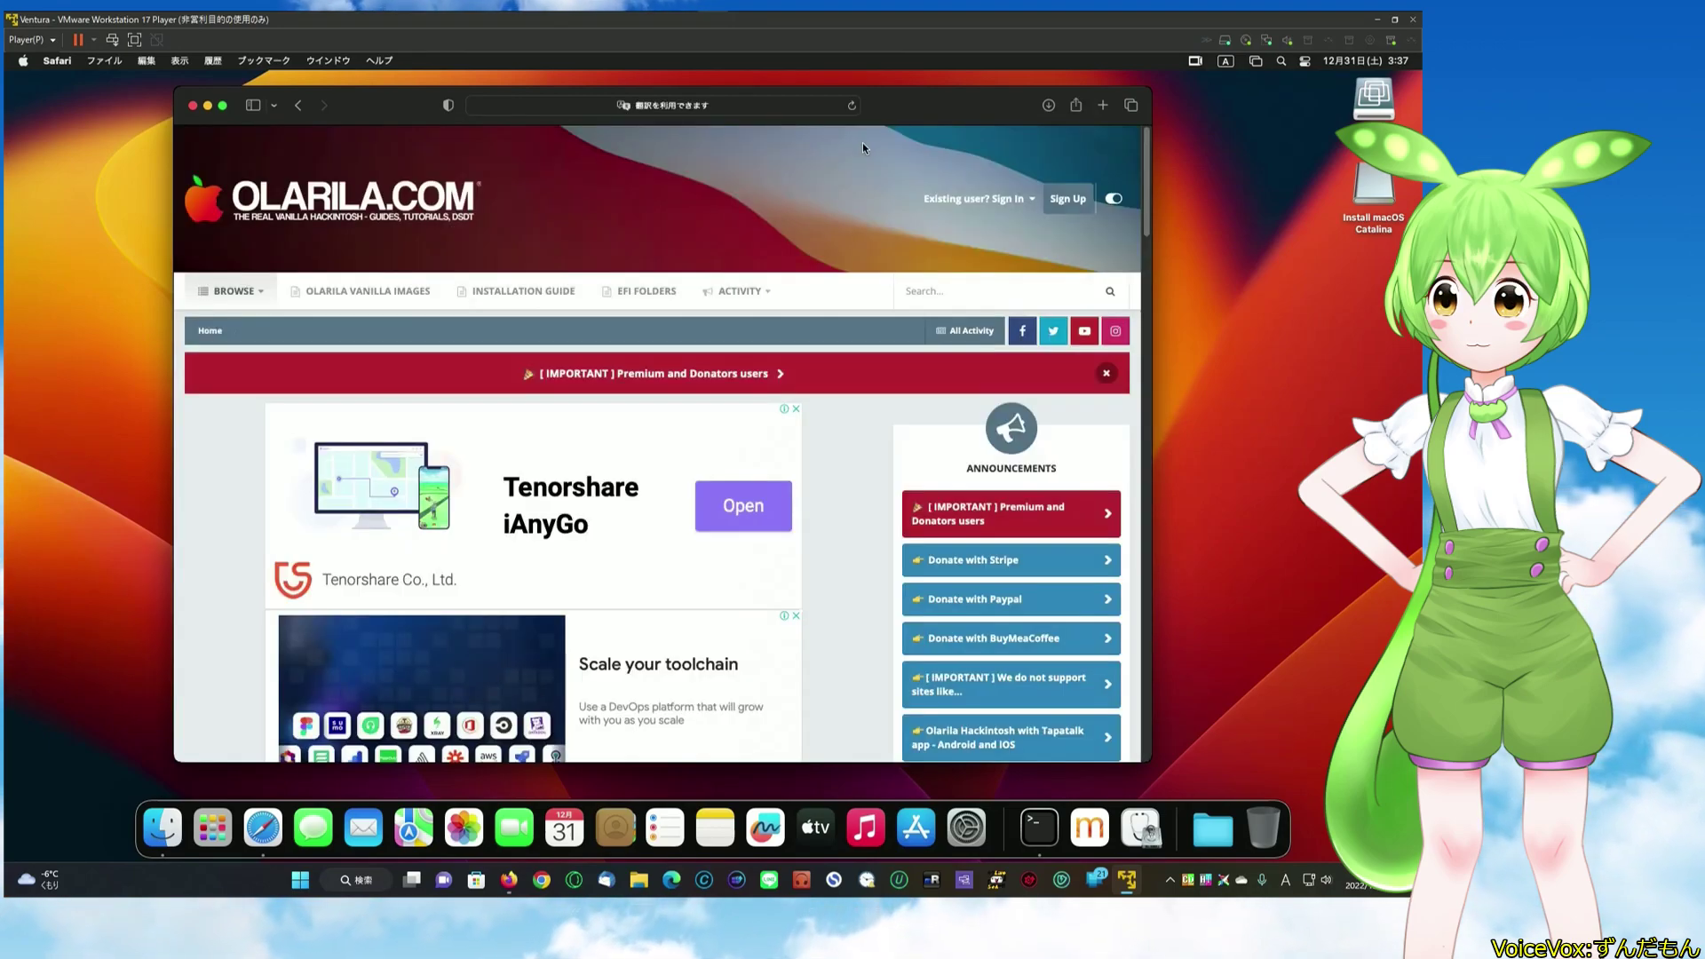
{"action": "left_click", "coordinate": [652, 291]}
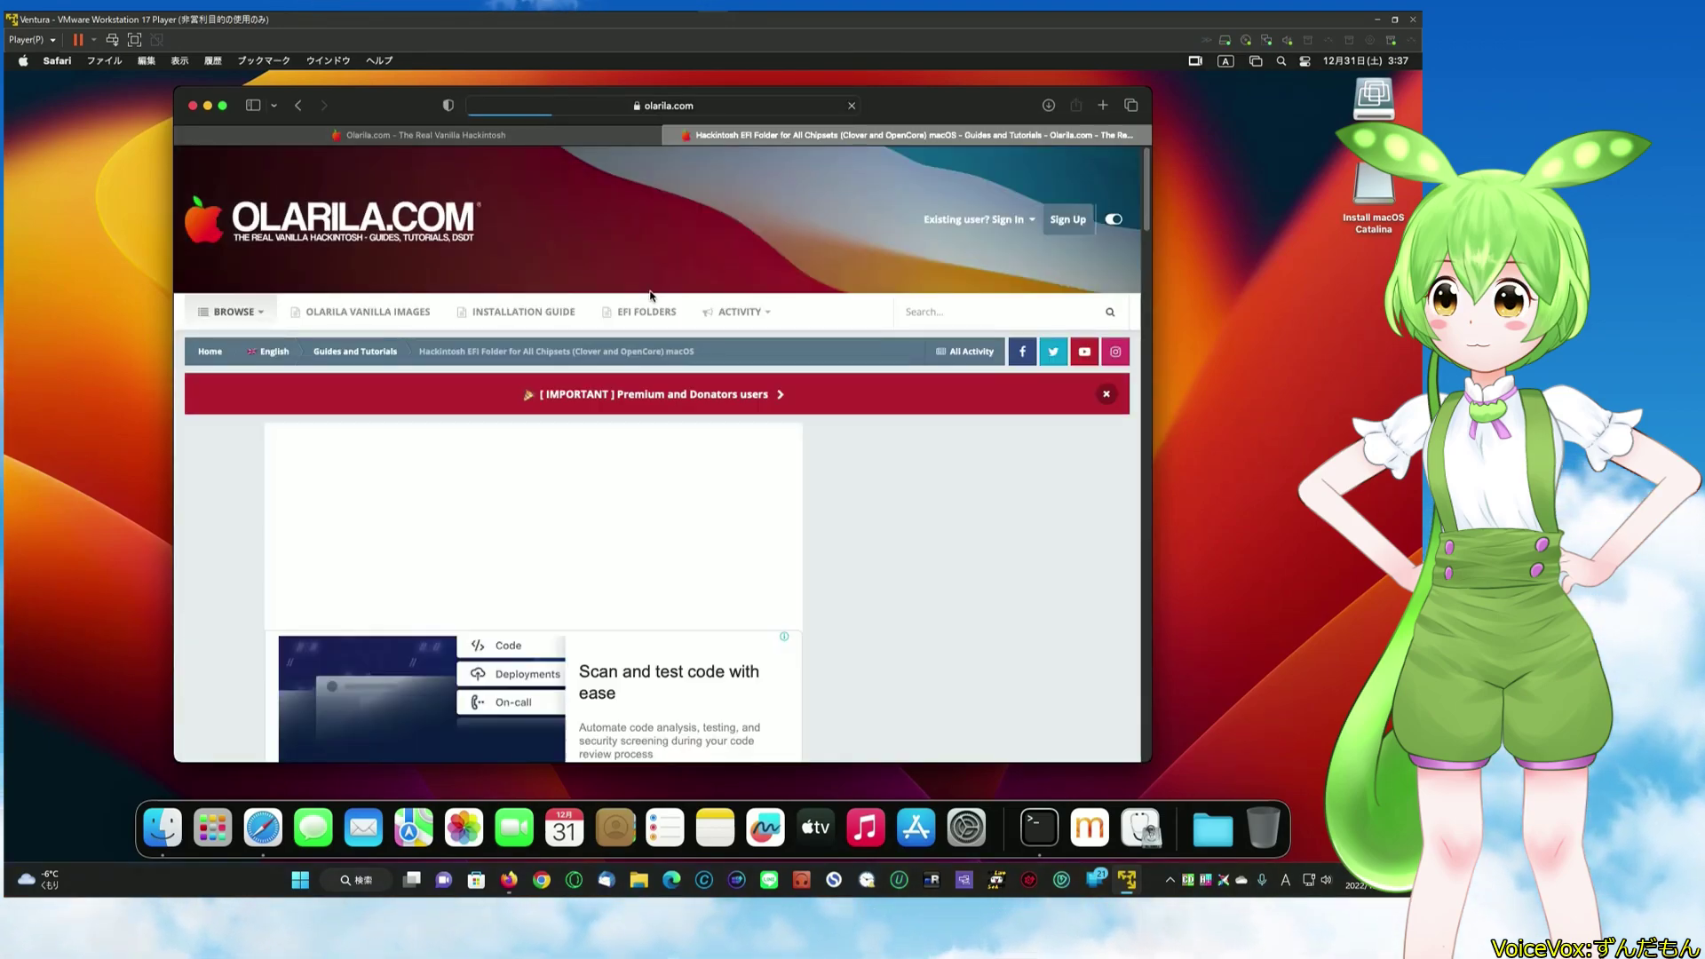
- Review the Hackintosh EFI folder post, including its BIOS notes and the OpenCore desktop and notebook download lists
{"action": "scroll", "coordinate": [650, 295], "scroll_direction": "down", "scroll_amount": 2}
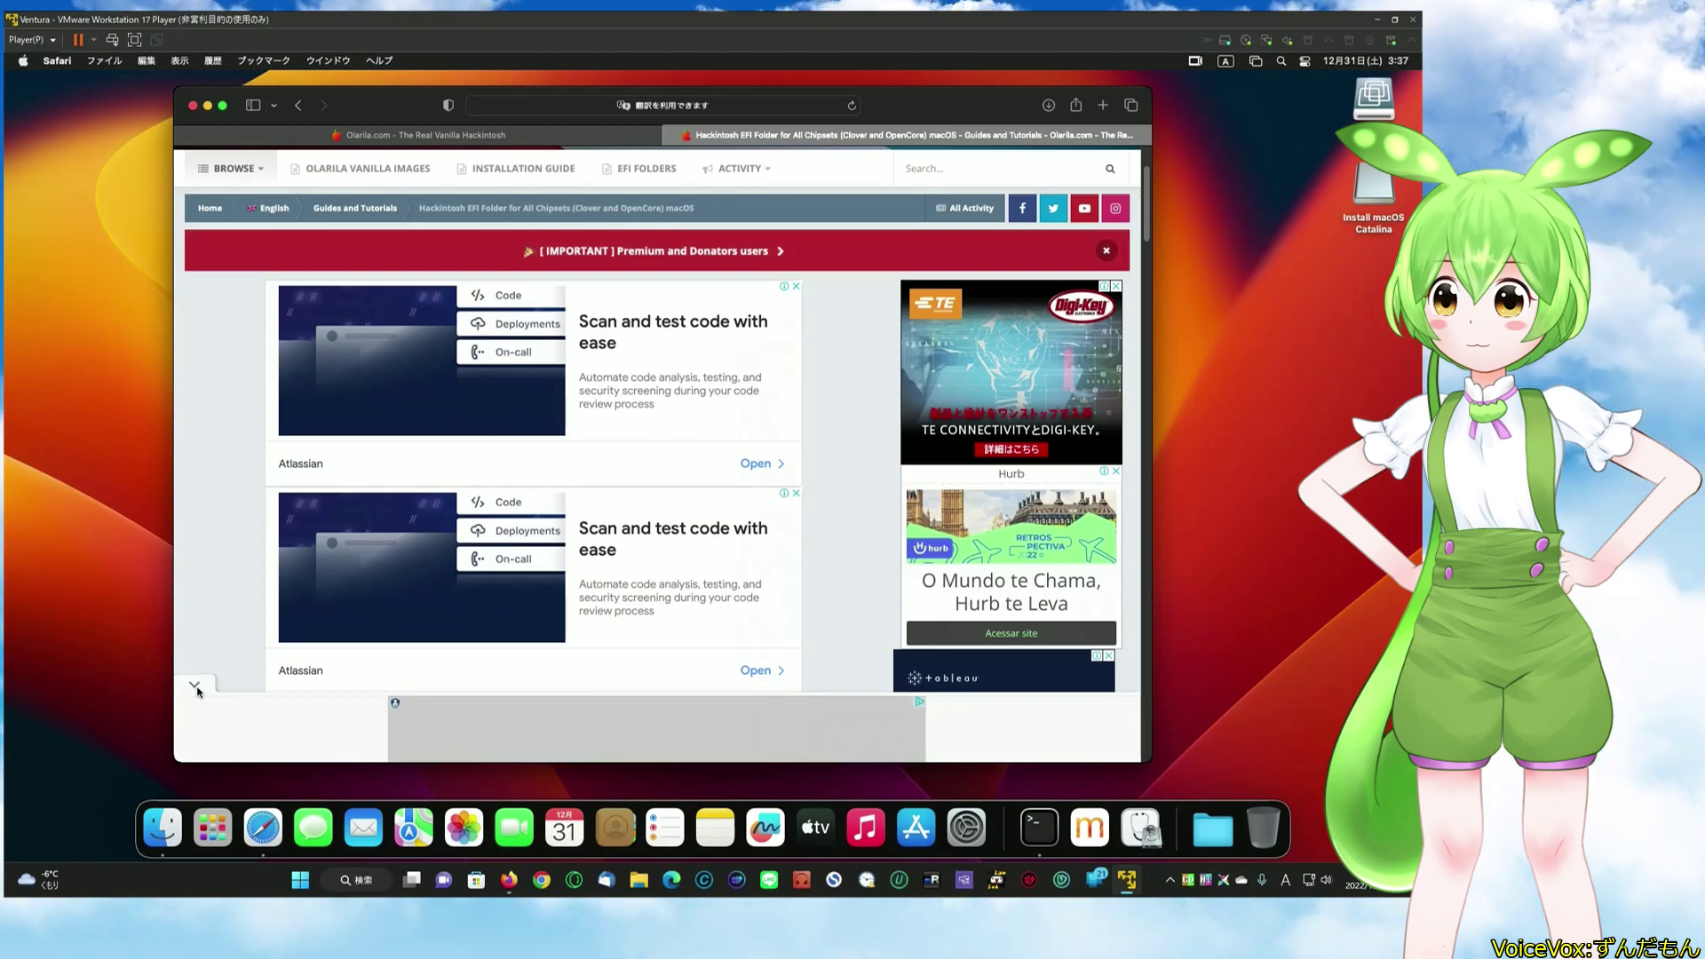
{"action": "scroll", "coordinate": [242, 654], "scroll_direction": "down", "scroll_amount": 5}
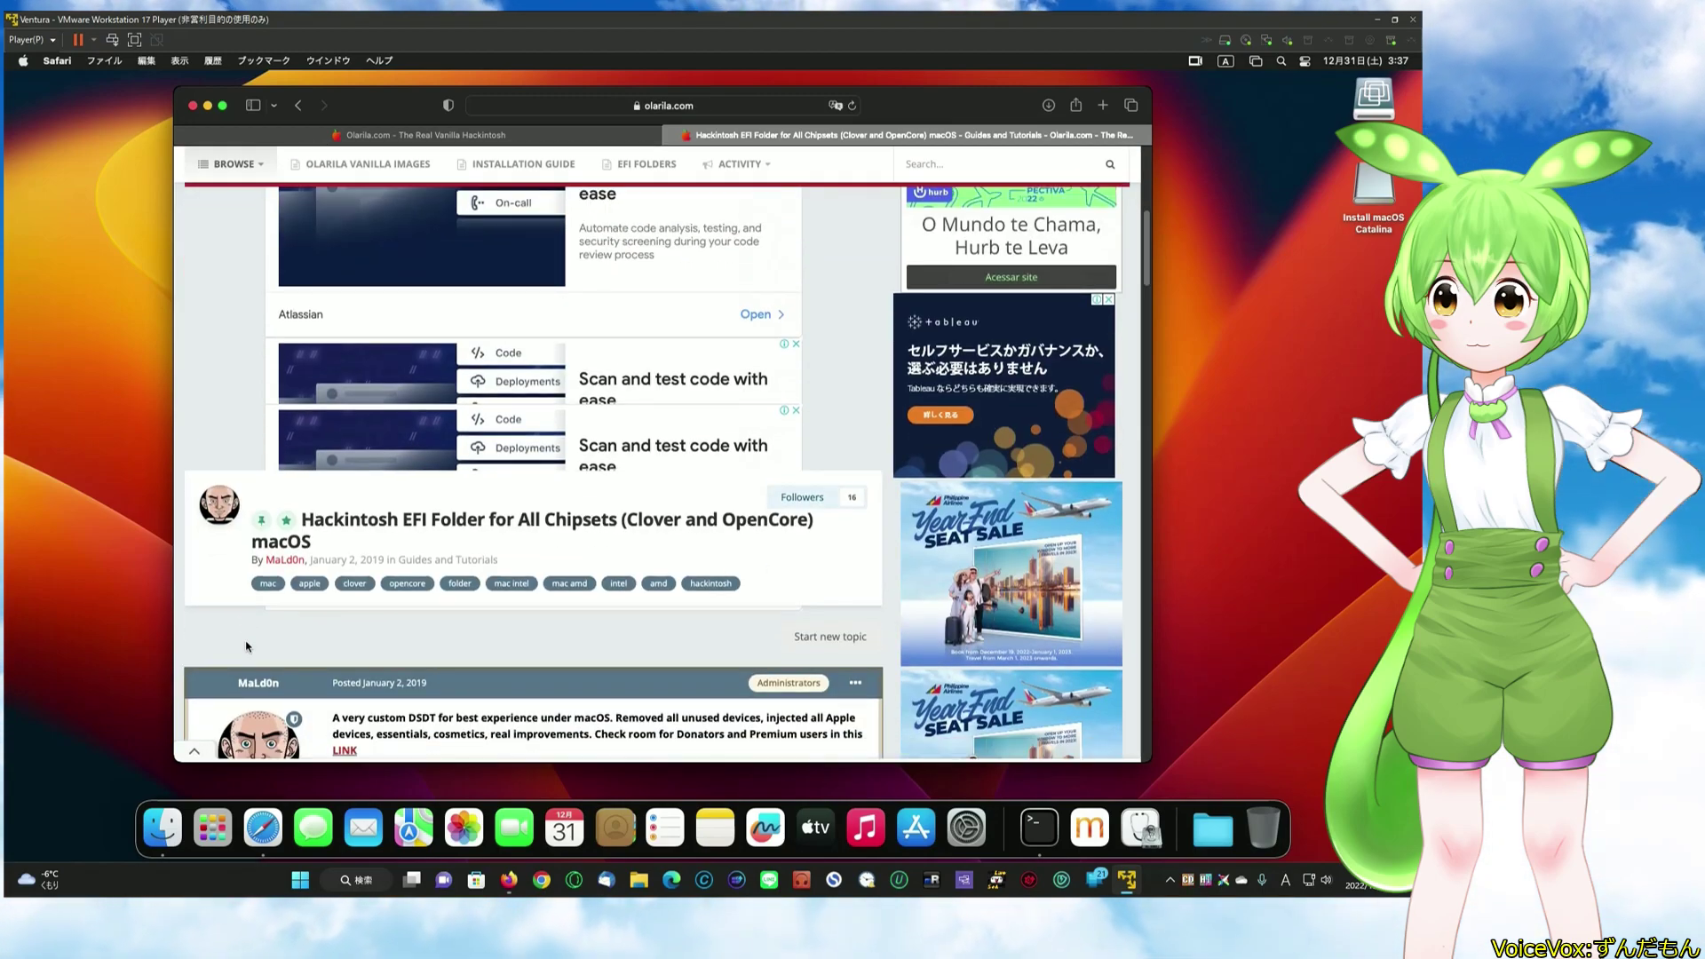
{"action": "triple_click", "coordinate": [325, 529]}
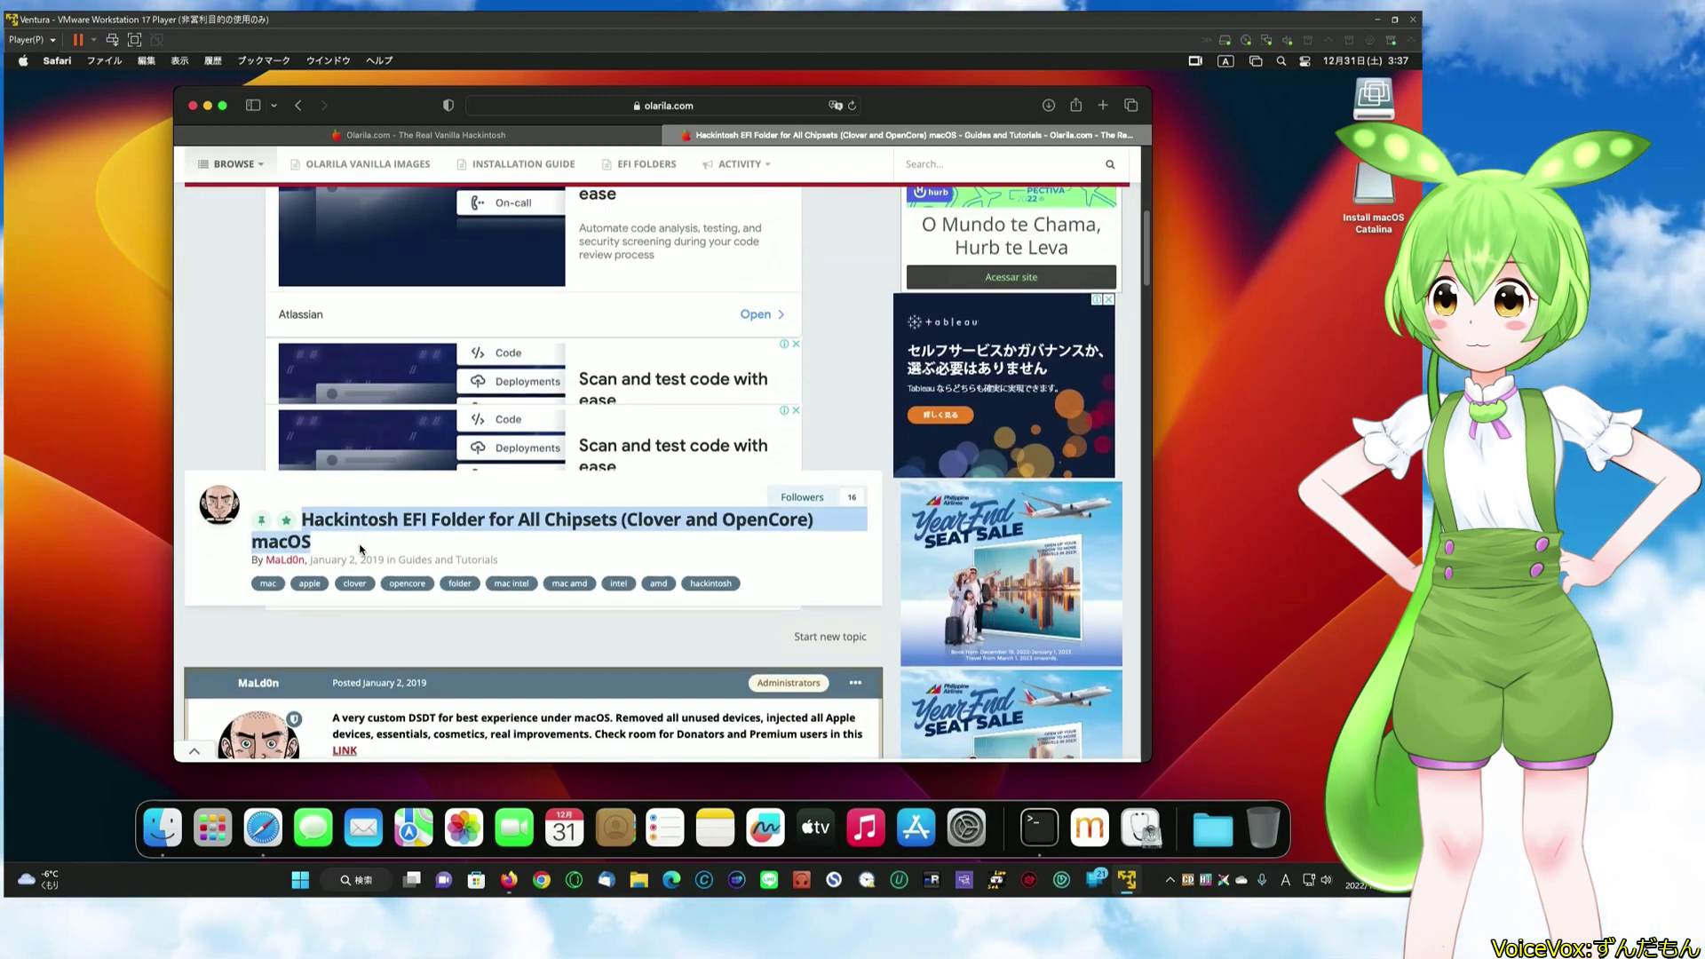
{"action": "scroll", "coordinate": [362, 549], "scroll_direction": "down", "scroll_amount": 5}
{"action": "scroll", "coordinate": [362, 548], "scroll_direction": "down", "scroll_amount": 15}
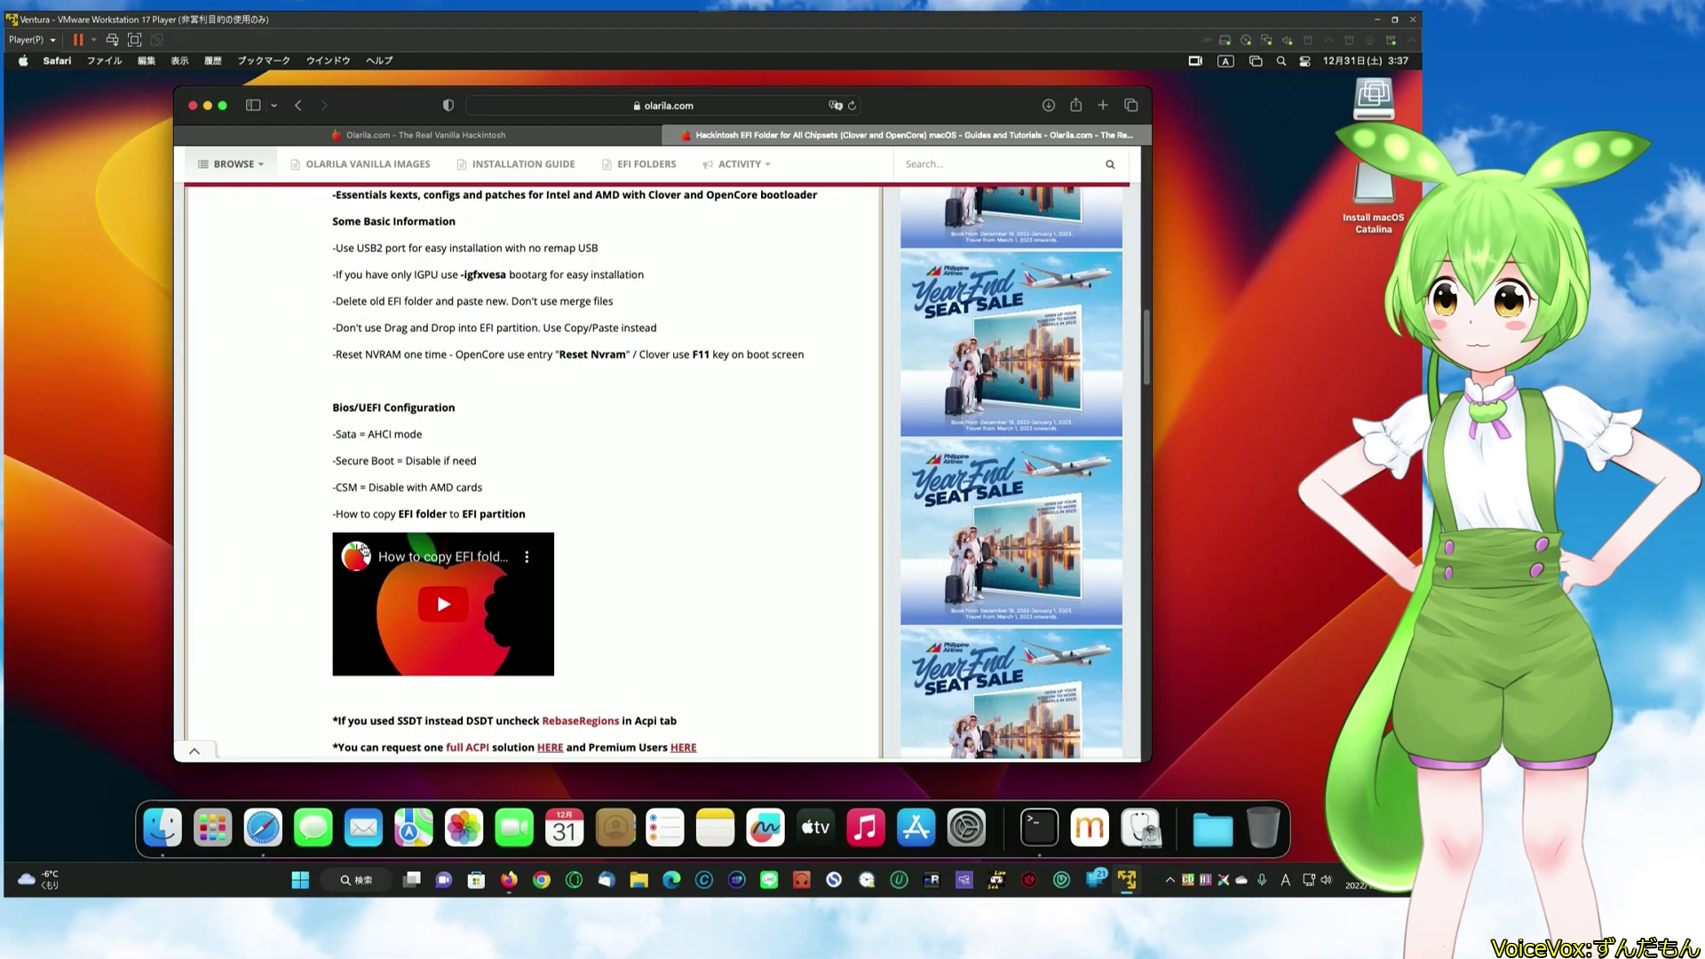
{"action": "scroll", "coordinate": [362, 543], "scroll_direction": "down", "scroll_amount": 14}
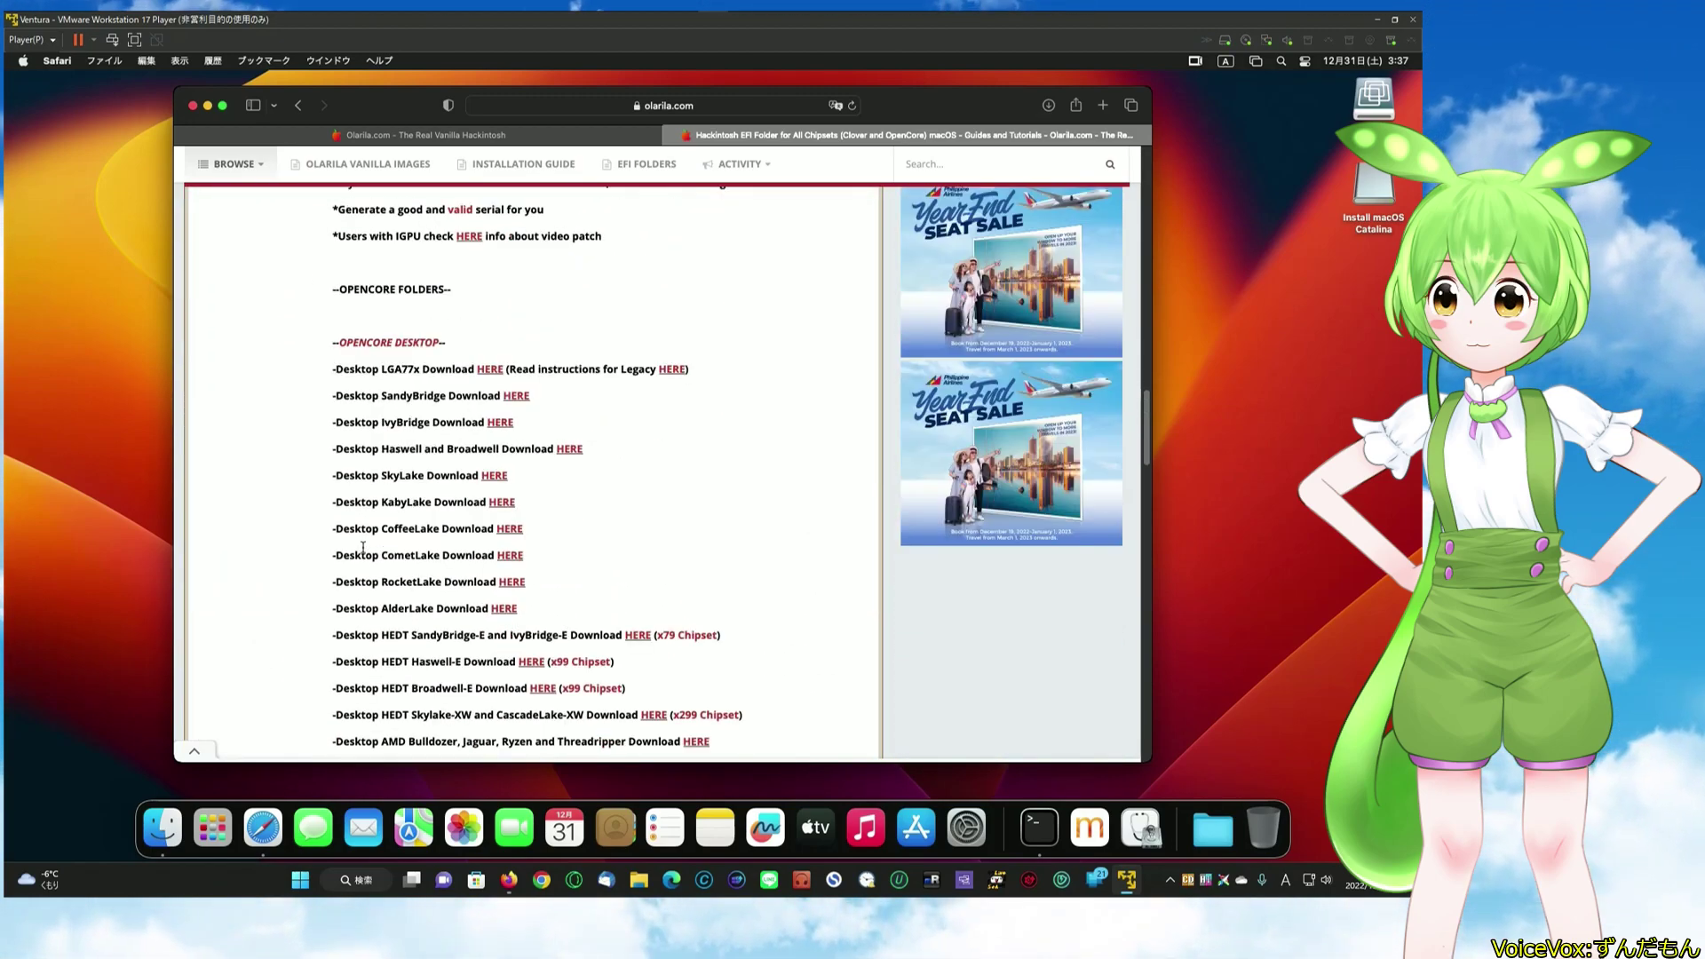
{"action": "scroll", "coordinate": [361, 554], "scroll_direction": "down", "scroll_amount": 2}
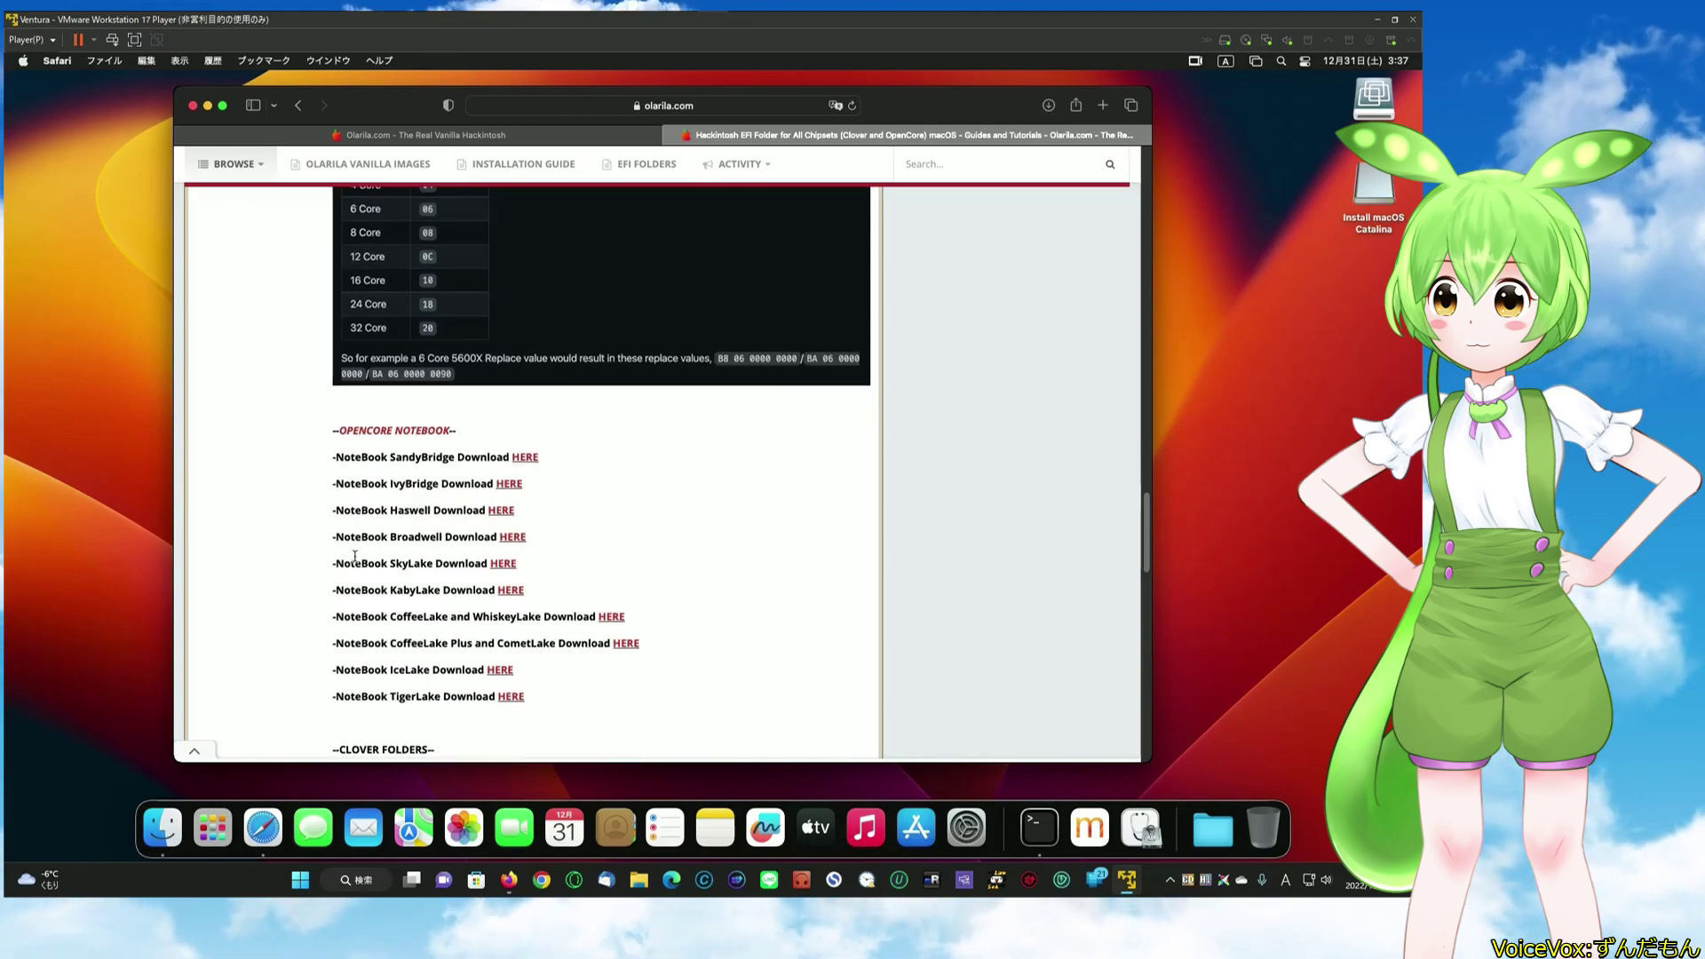
{"action": "left_click_drag", "start_coordinate": [332, 441], "coordinate": [533, 716]}
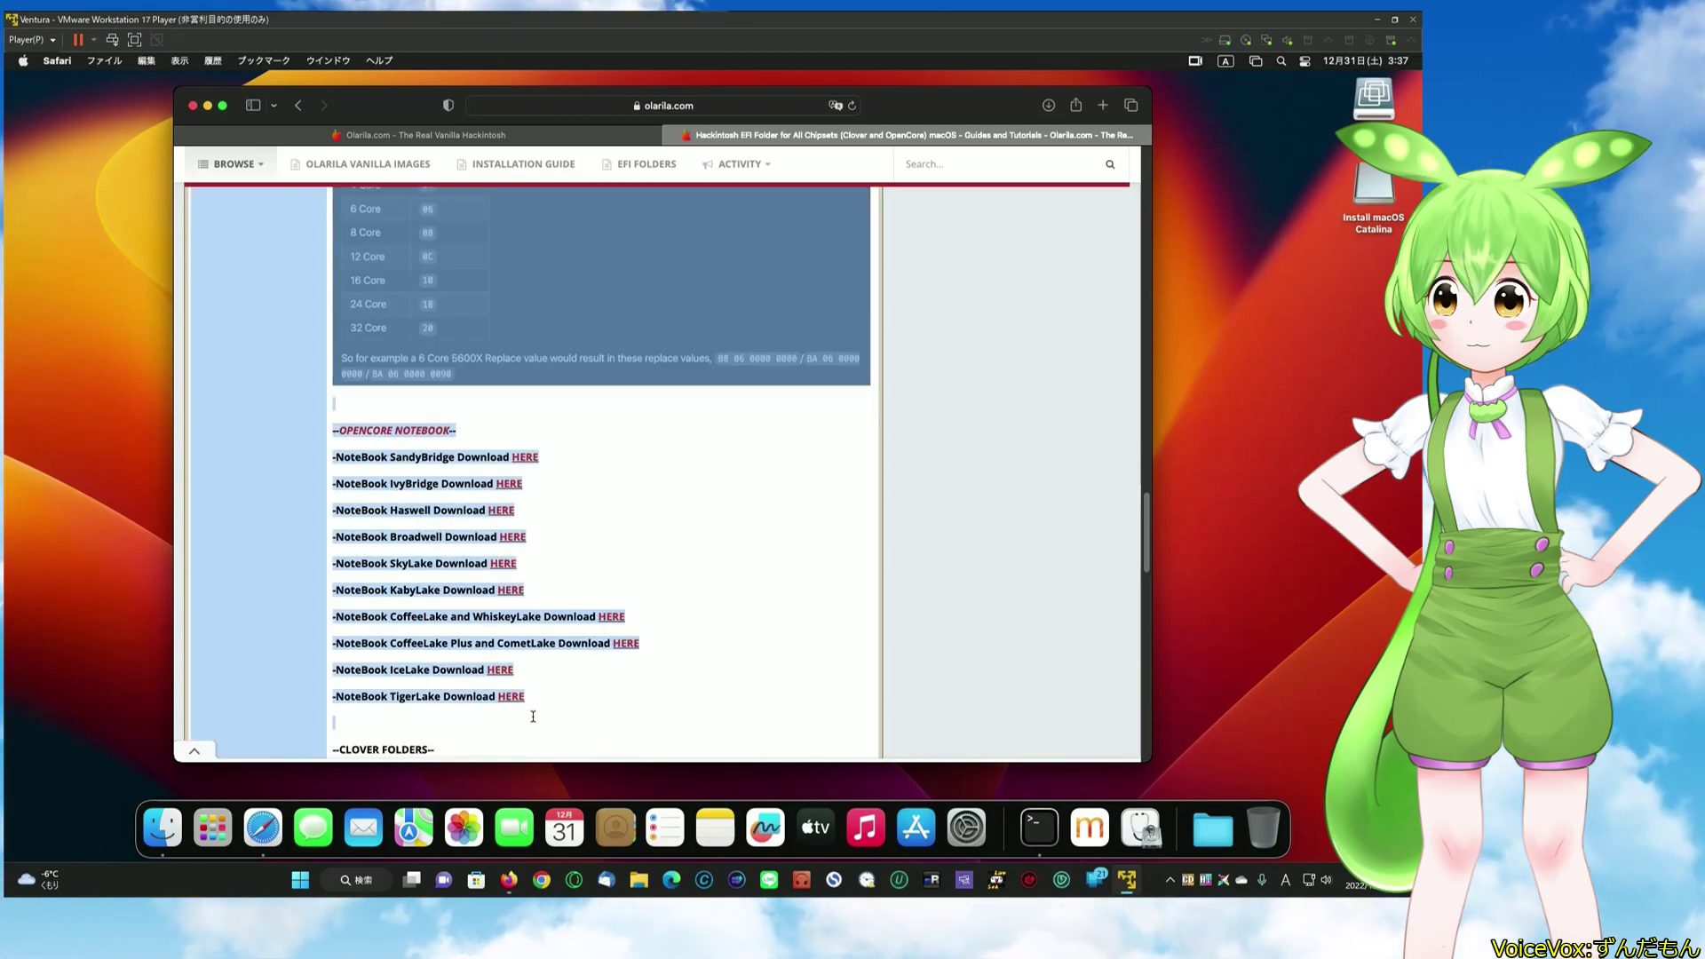
{"action": "left_click", "coordinate": [550, 666]}
- Examine the Clover Folders download list by chipset series and close the Olarila browser window
{"action": "scroll", "coordinate": [549, 662], "scroll_direction": "down", "scroll_amount": 3}
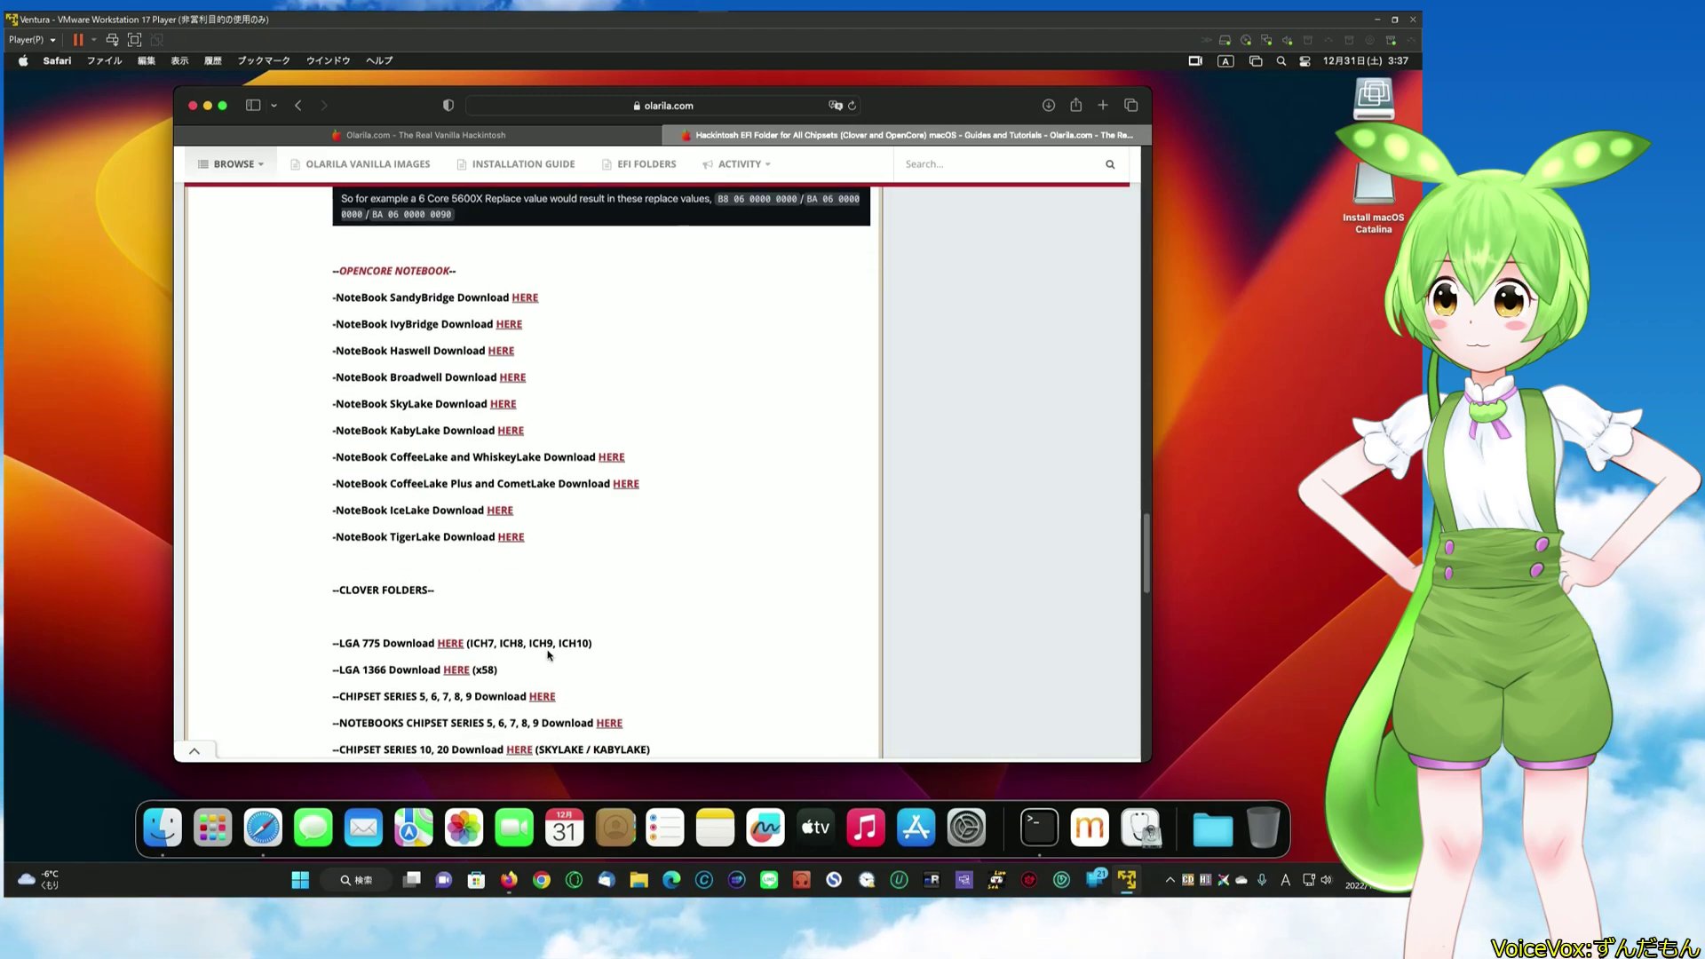
{"action": "scroll", "coordinate": [548, 656], "scroll_direction": "down", "scroll_amount": 9}
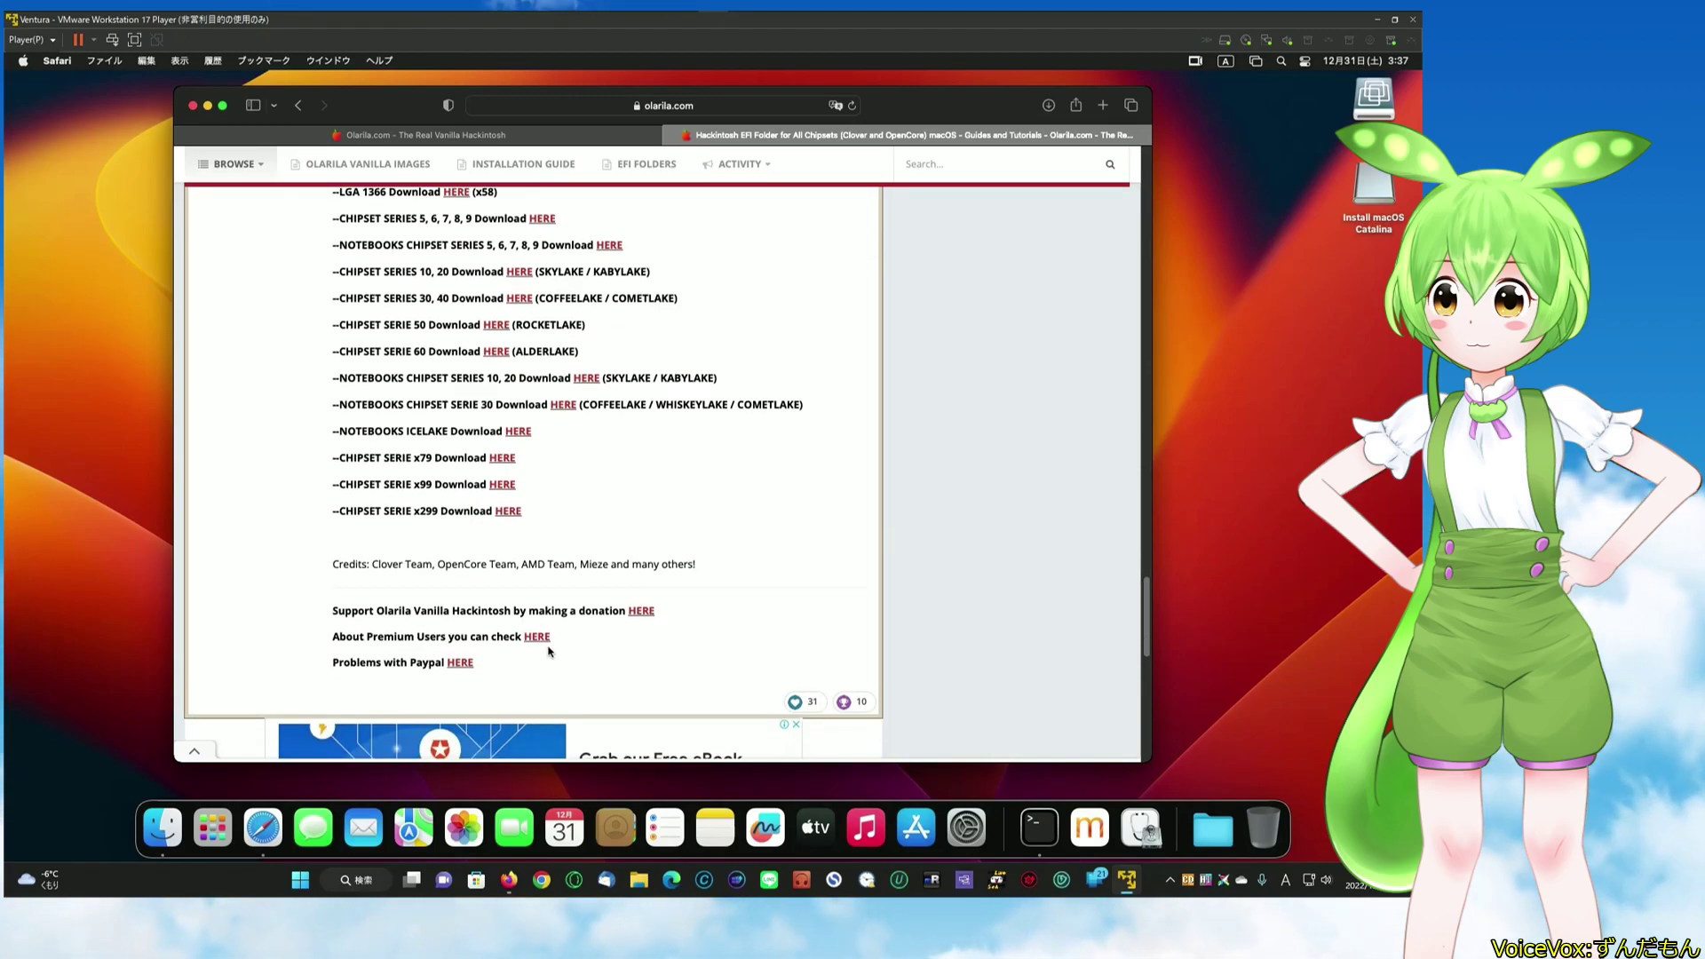
{"action": "scroll", "coordinate": [548, 650], "scroll_direction": "up", "scroll_amount": 3}
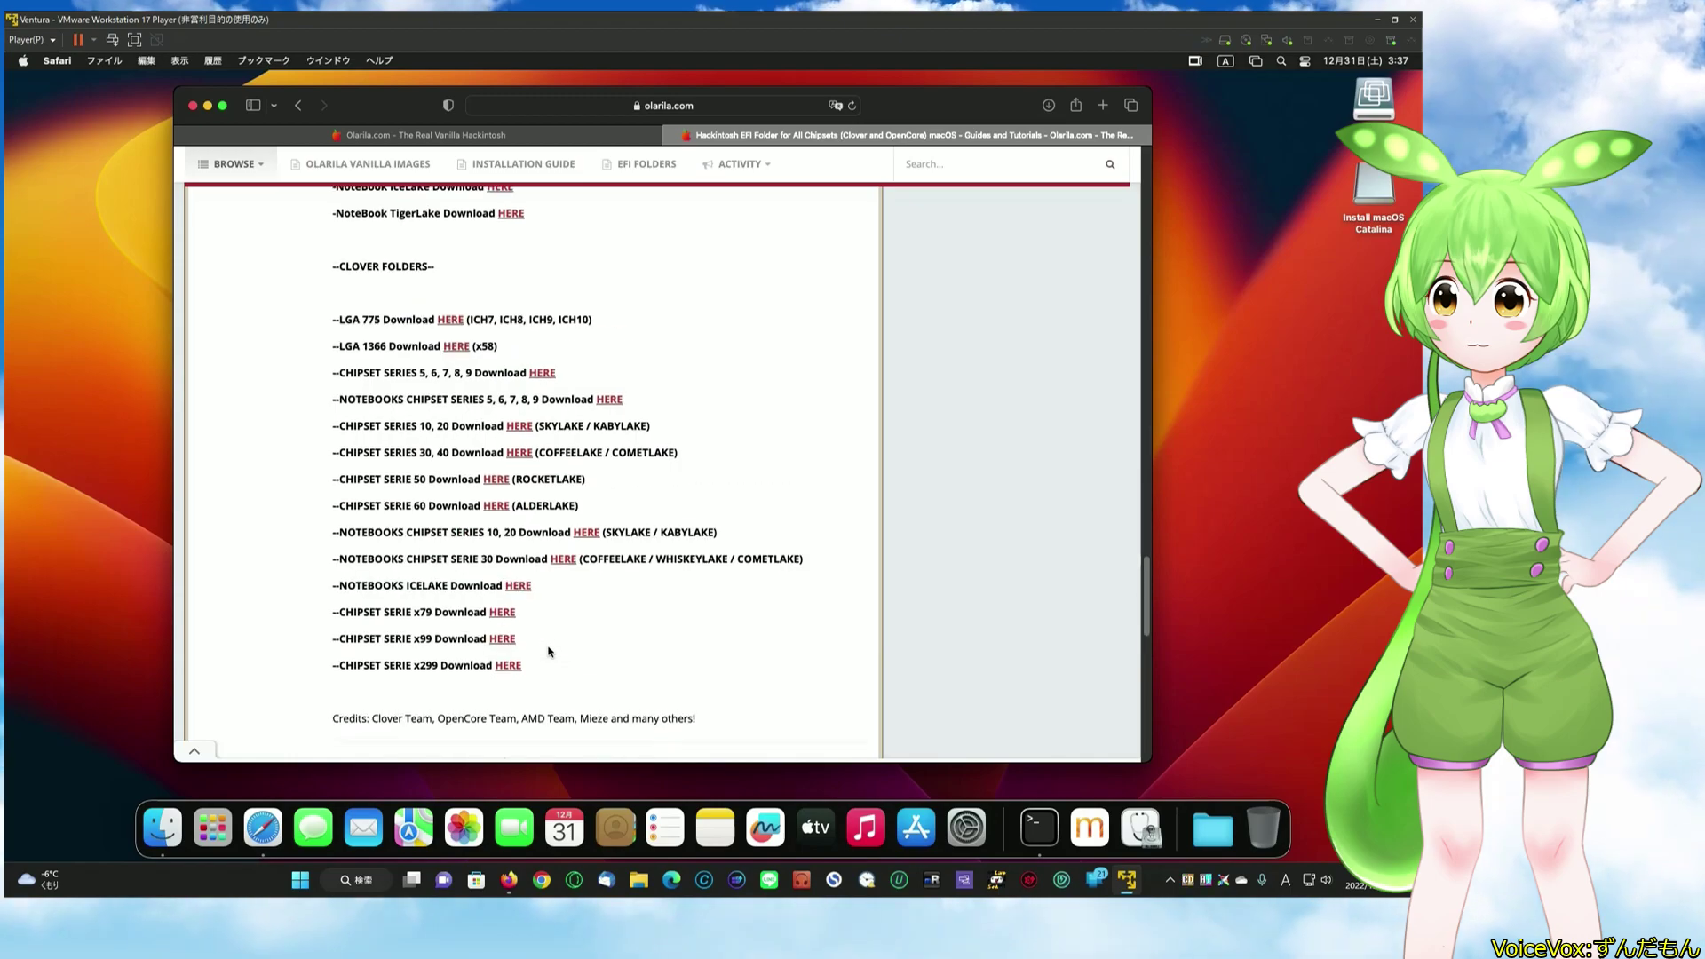
{"action": "left_click_drag", "start_coordinate": [332, 263], "coordinate": [533, 668]}
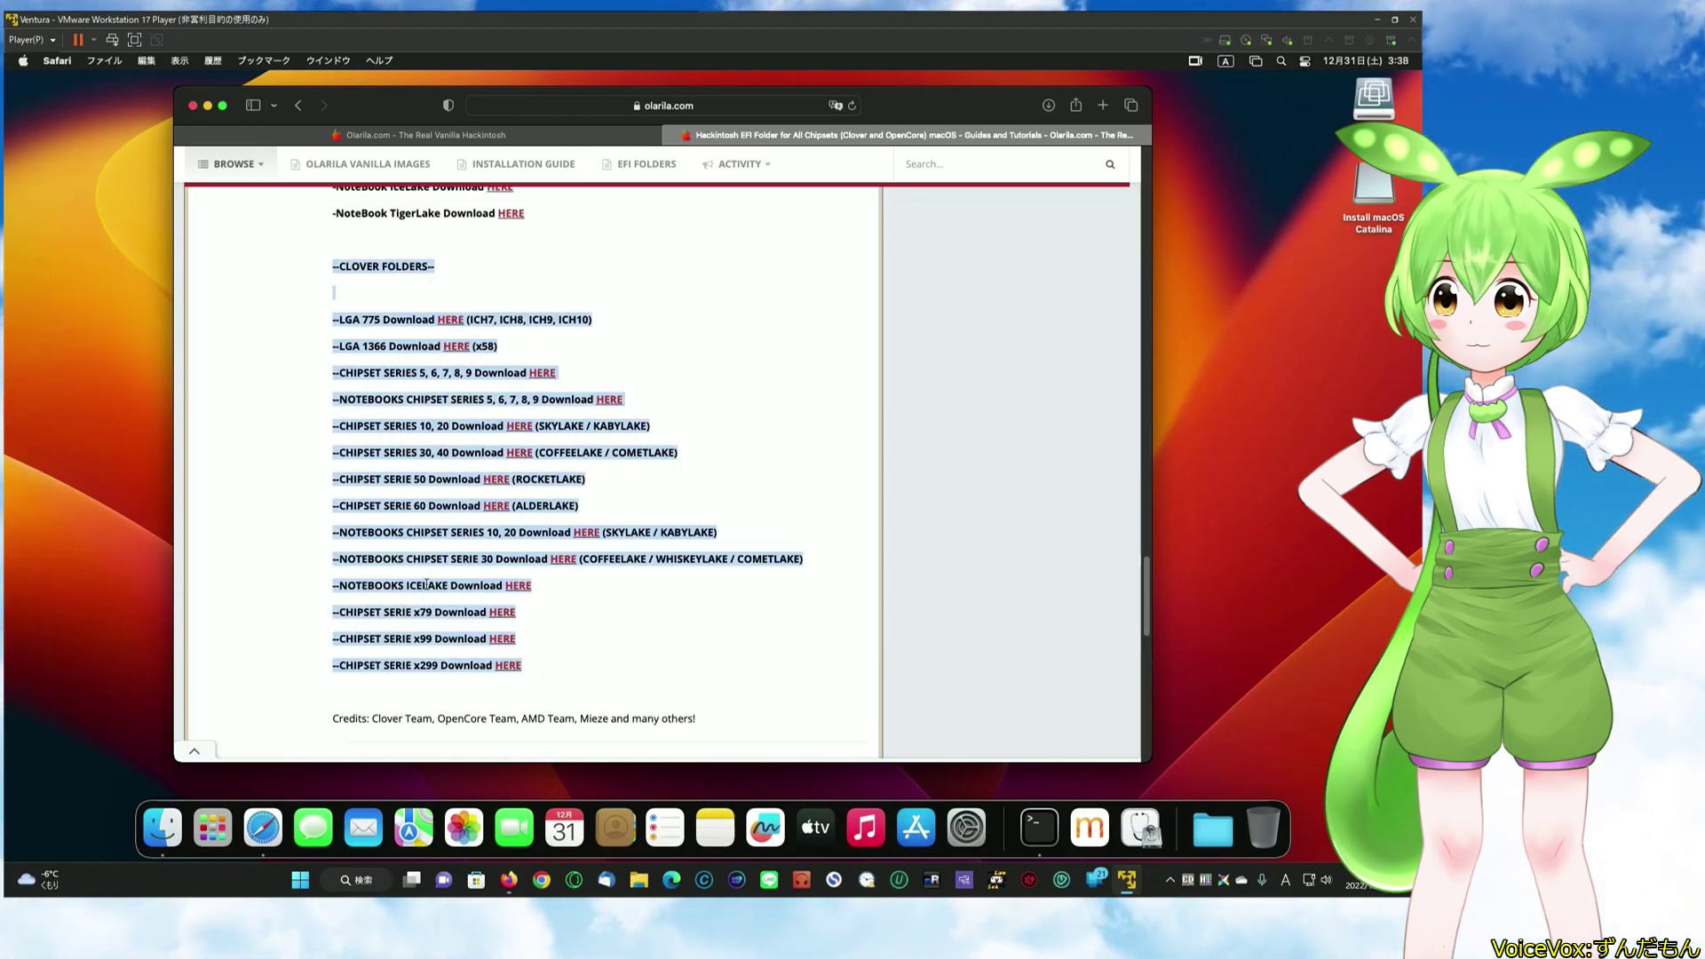
{"action": "left_click", "coordinate": [193, 107]}
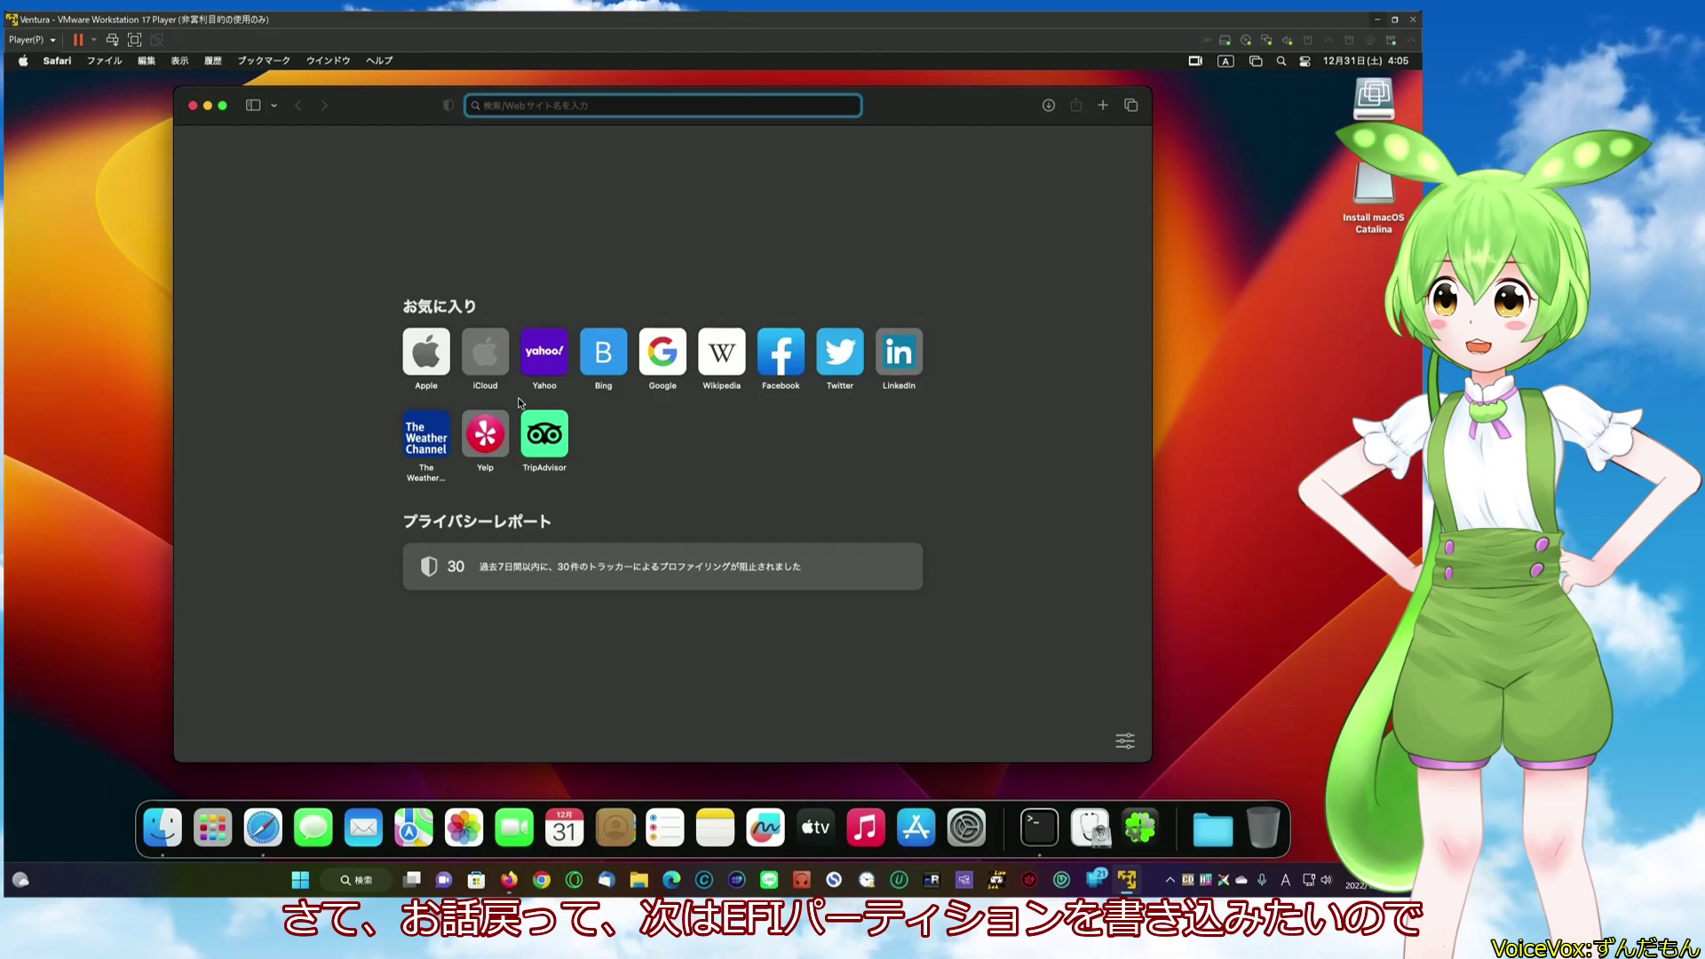
- Search for efi-agent and download EFI.Agent.zip from the benbaker76/EFI-Agent 1.3.4 release on GitHub
{"action": "type", "text": "efi-agent"}
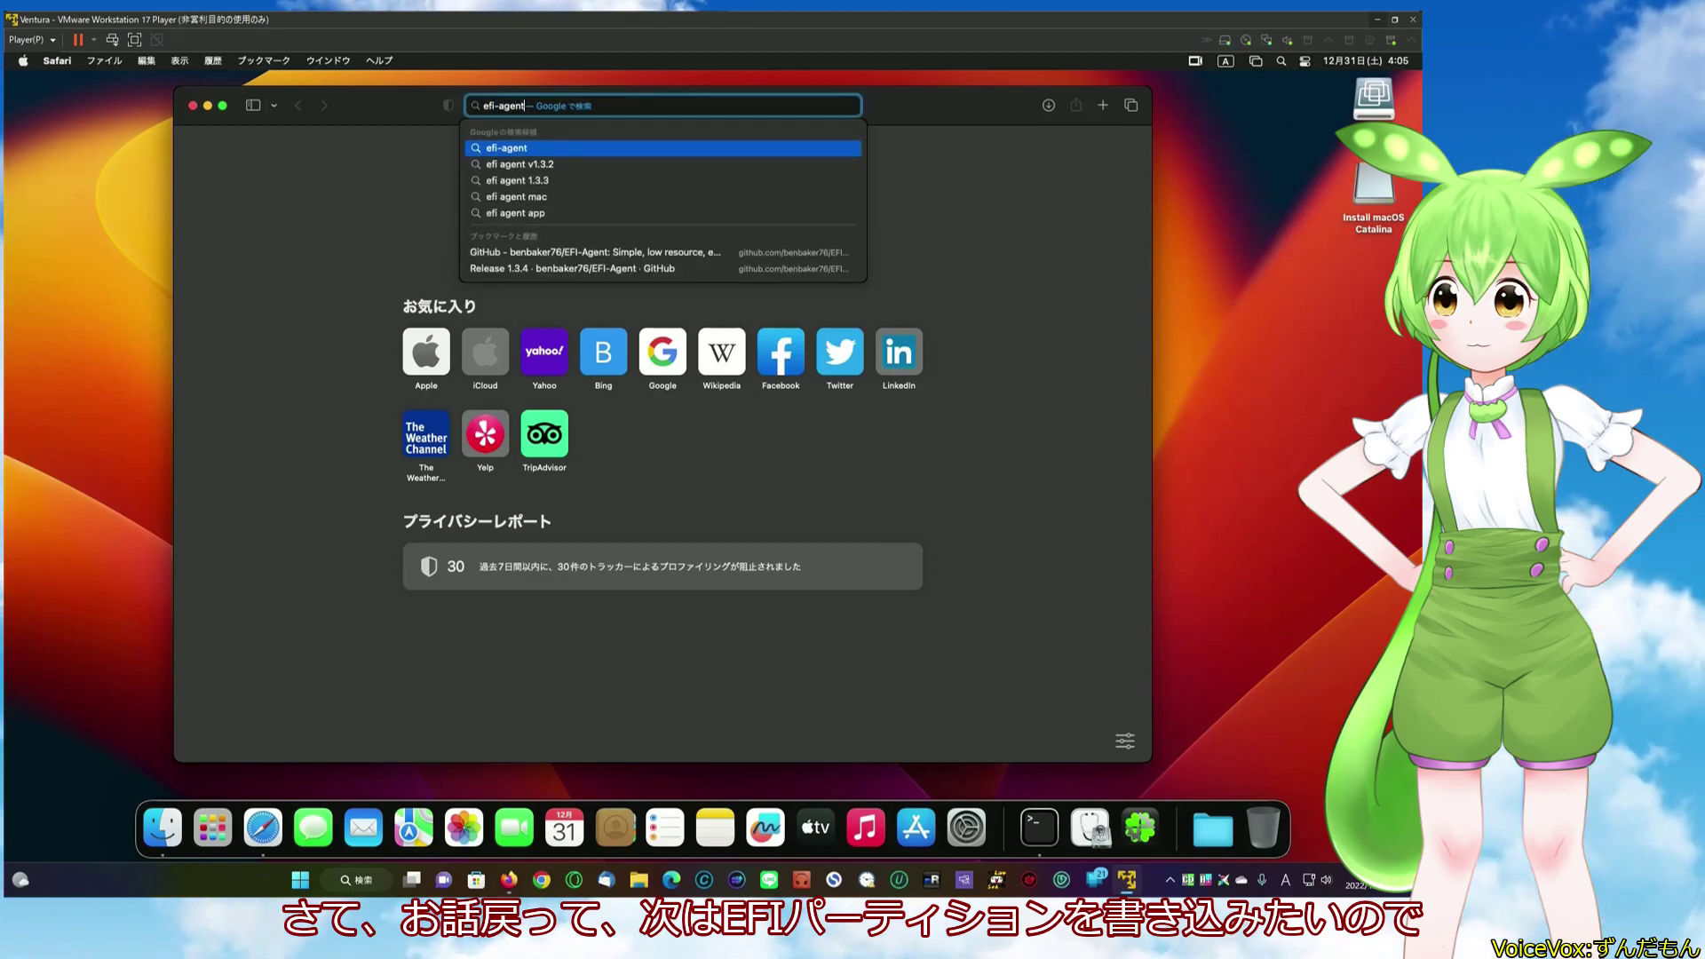
{"action": "key", "text": "Return"}
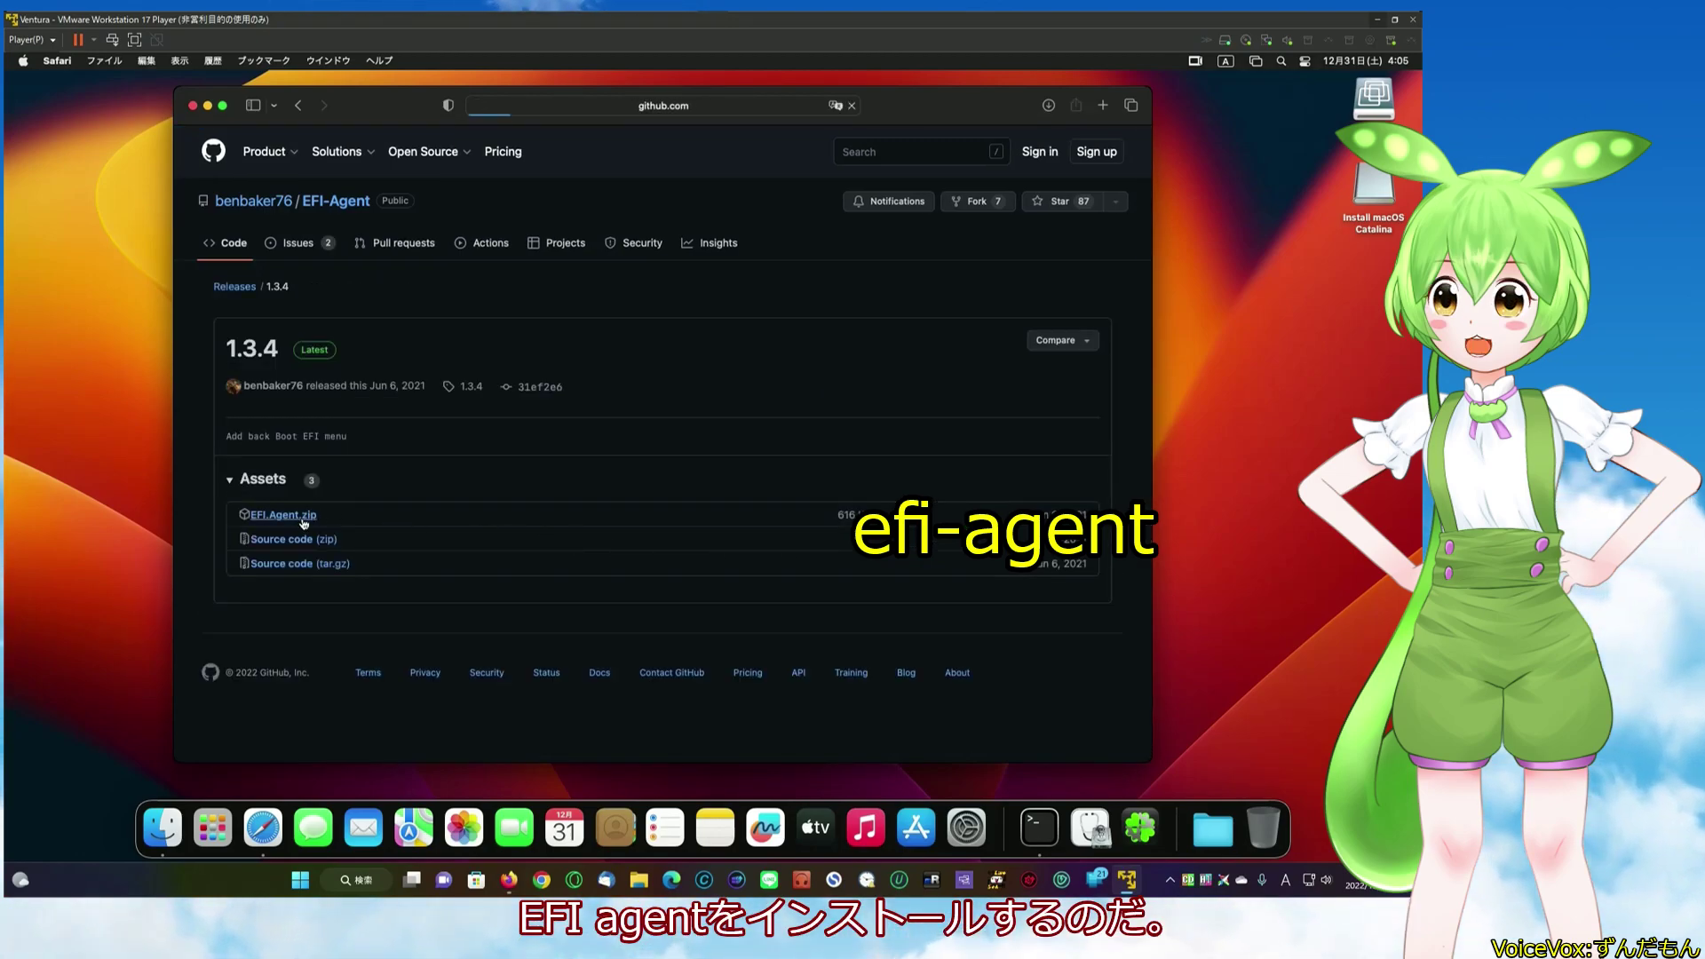
{"action": "left_click", "coordinate": [304, 515]}
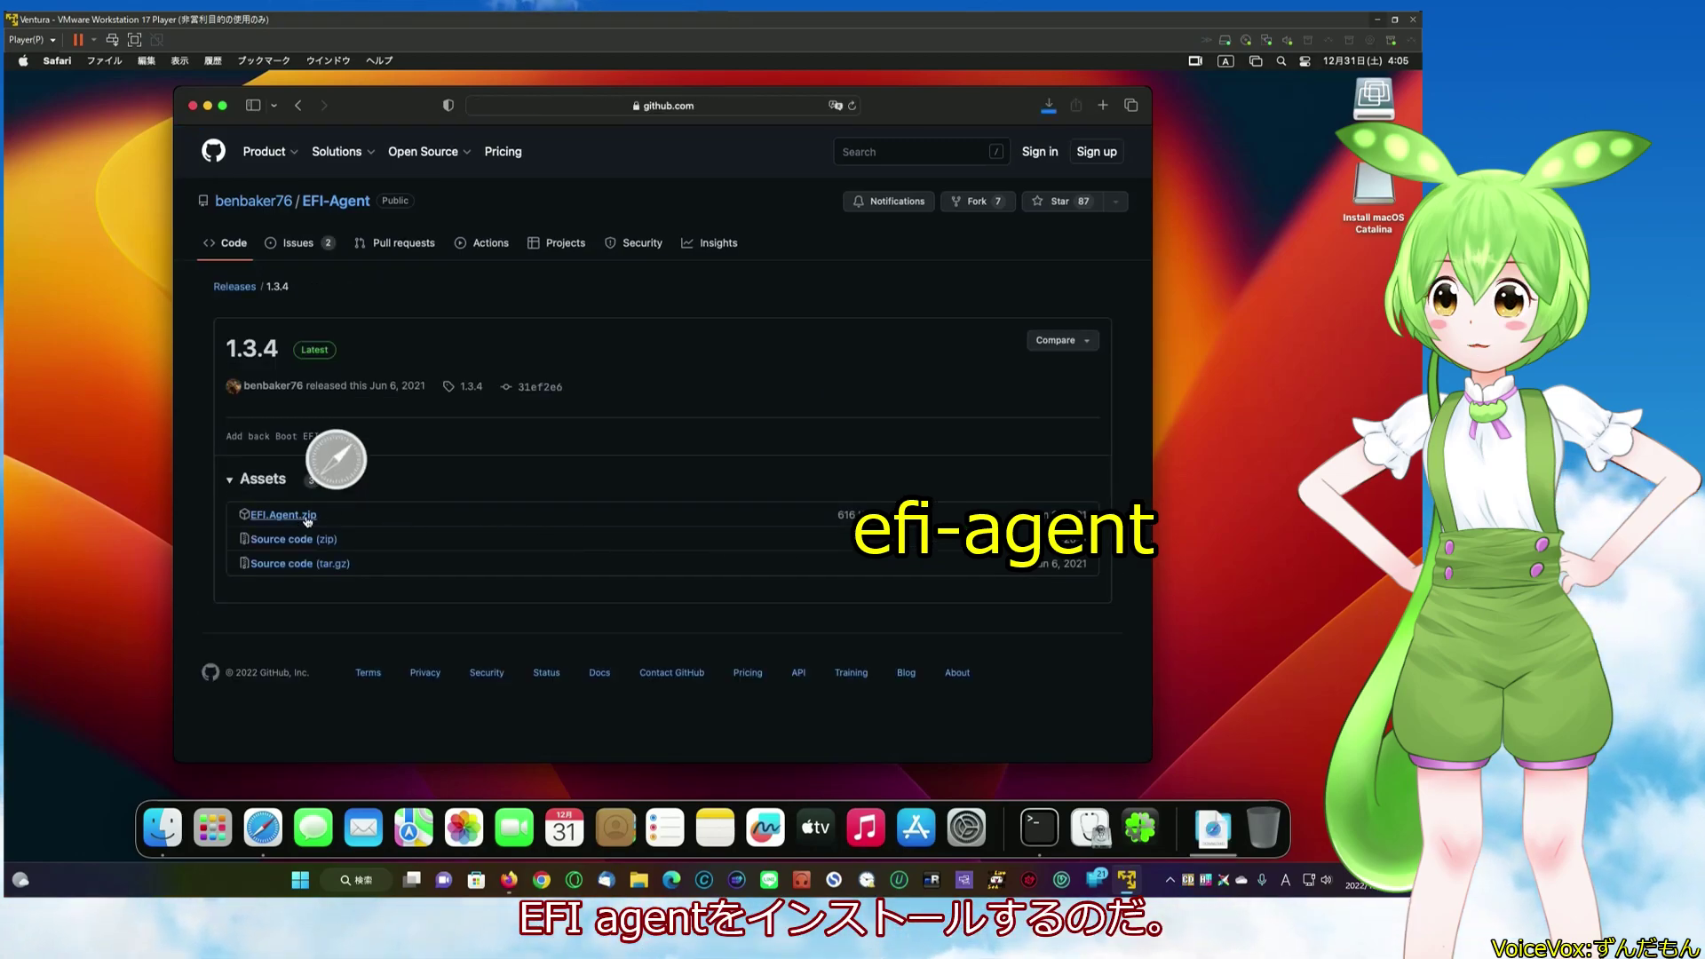
- Try to open the downloaded EFI Agent app straight from Downloads
{"action": "left_click", "coordinate": [1213, 829]}
{"action": "left_click", "coordinate": [1216, 762]}
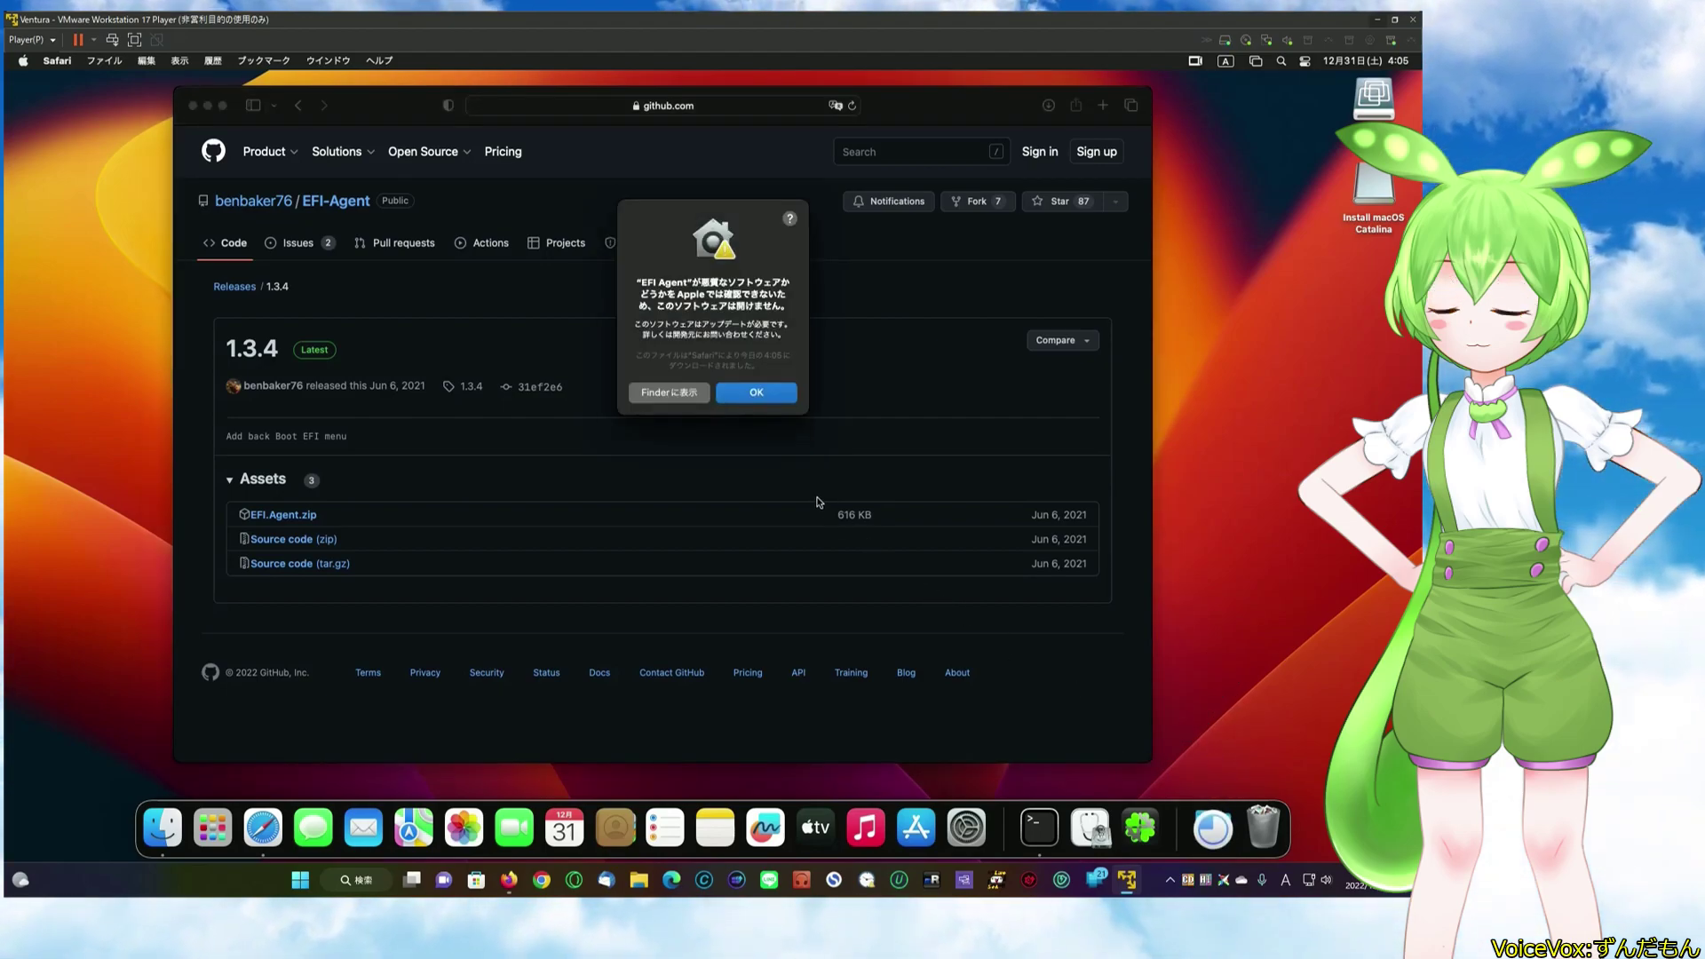
{"action": "left_click", "coordinate": [755, 392]}
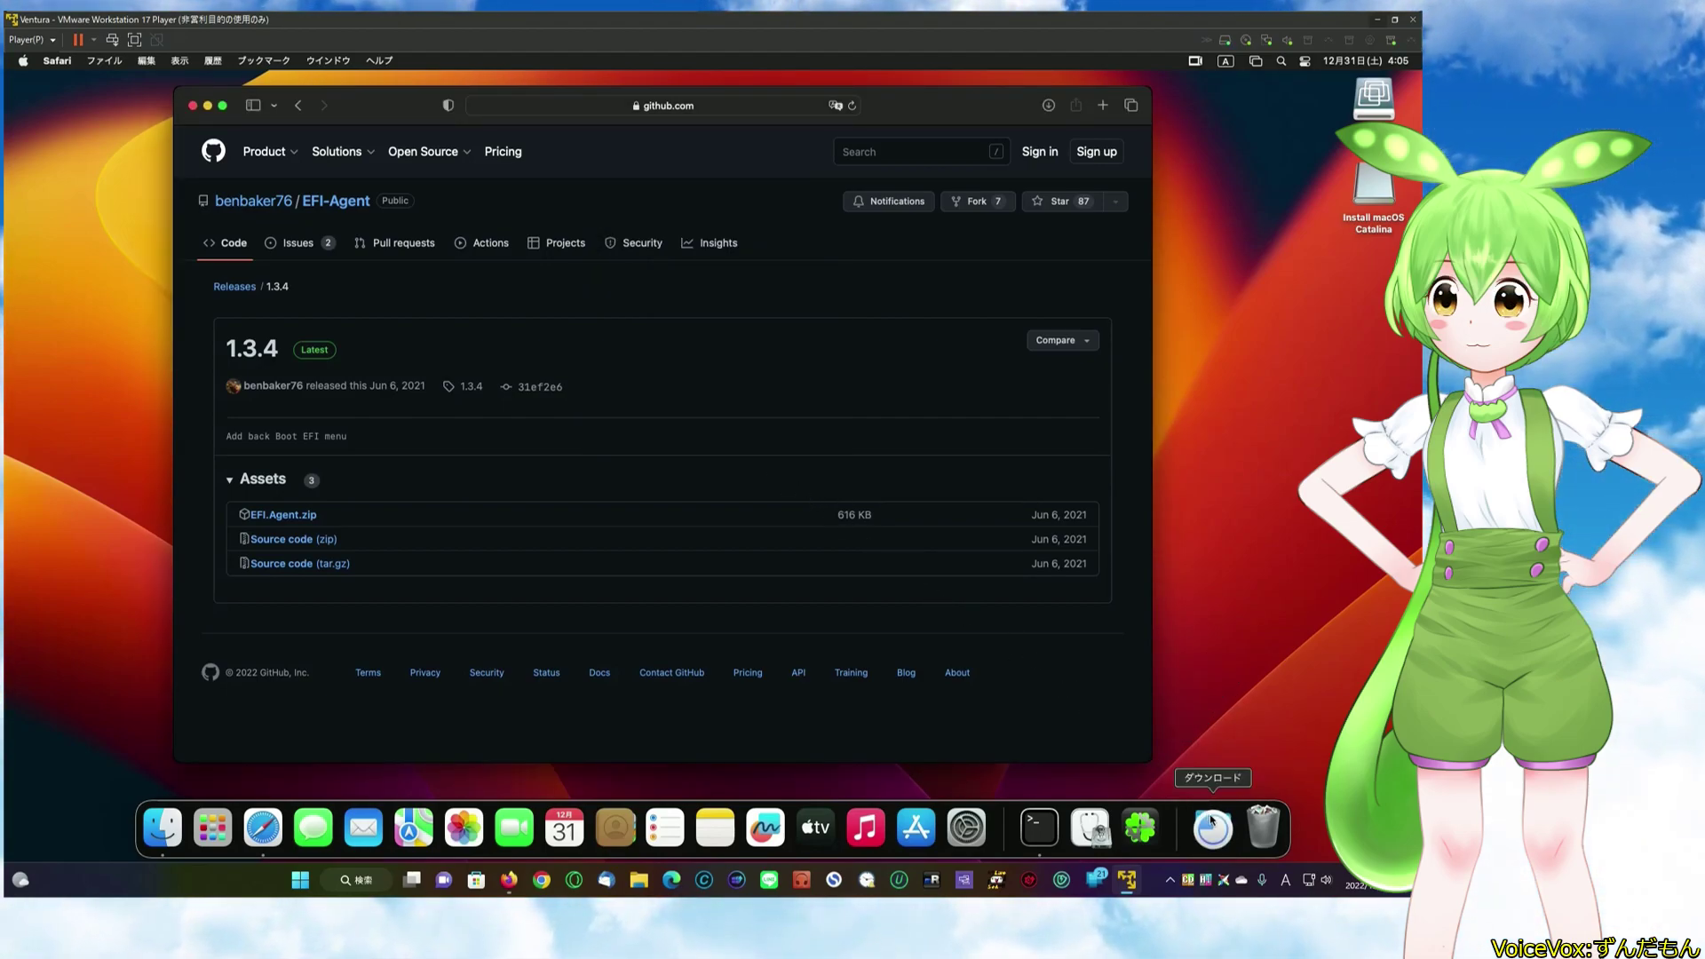
- Show the Downloads folder in Finder and move EFI Agent into the Applications folder
{"action": "left_click", "coordinate": [1212, 829]}
{"action": "left_click", "coordinate": [1225, 675]}
{"action": "left_click_drag", "start_coordinate": [865, 175], "coordinate": [729, 189]}
{"action": "left_click", "coordinate": [606, 292]}
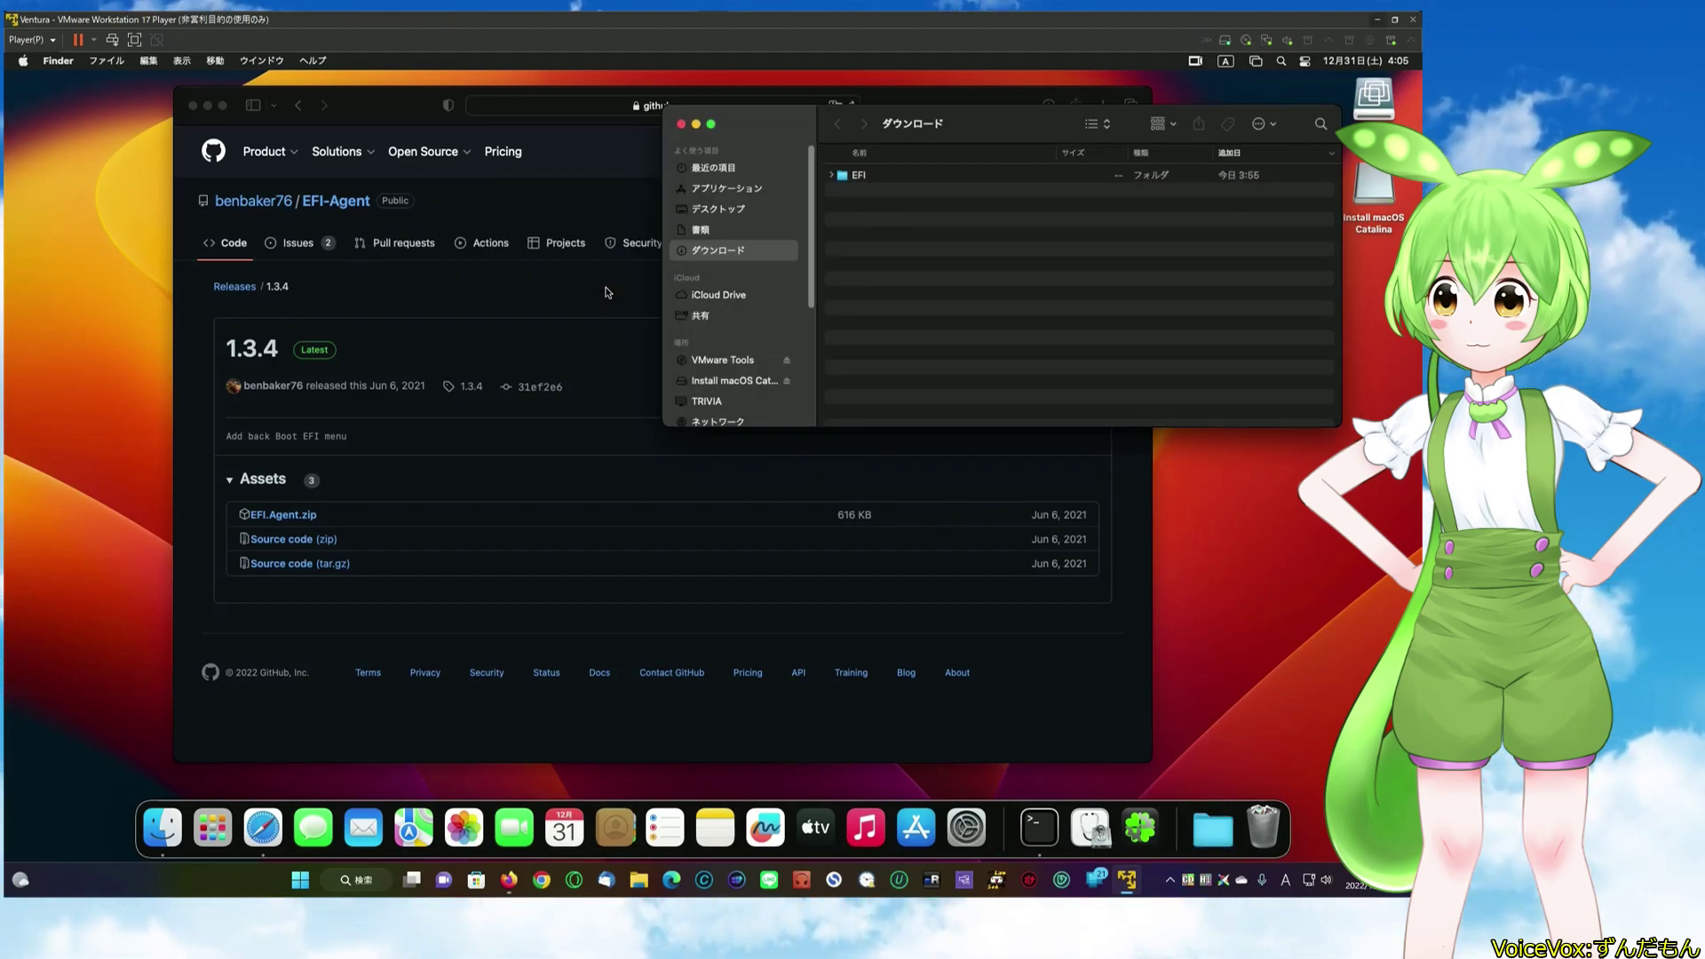
- Launch EFI Agent from Applications, approving the security override, and close the Safari and Finder windows
{"action": "left_click", "coordinate": [724, 189]}
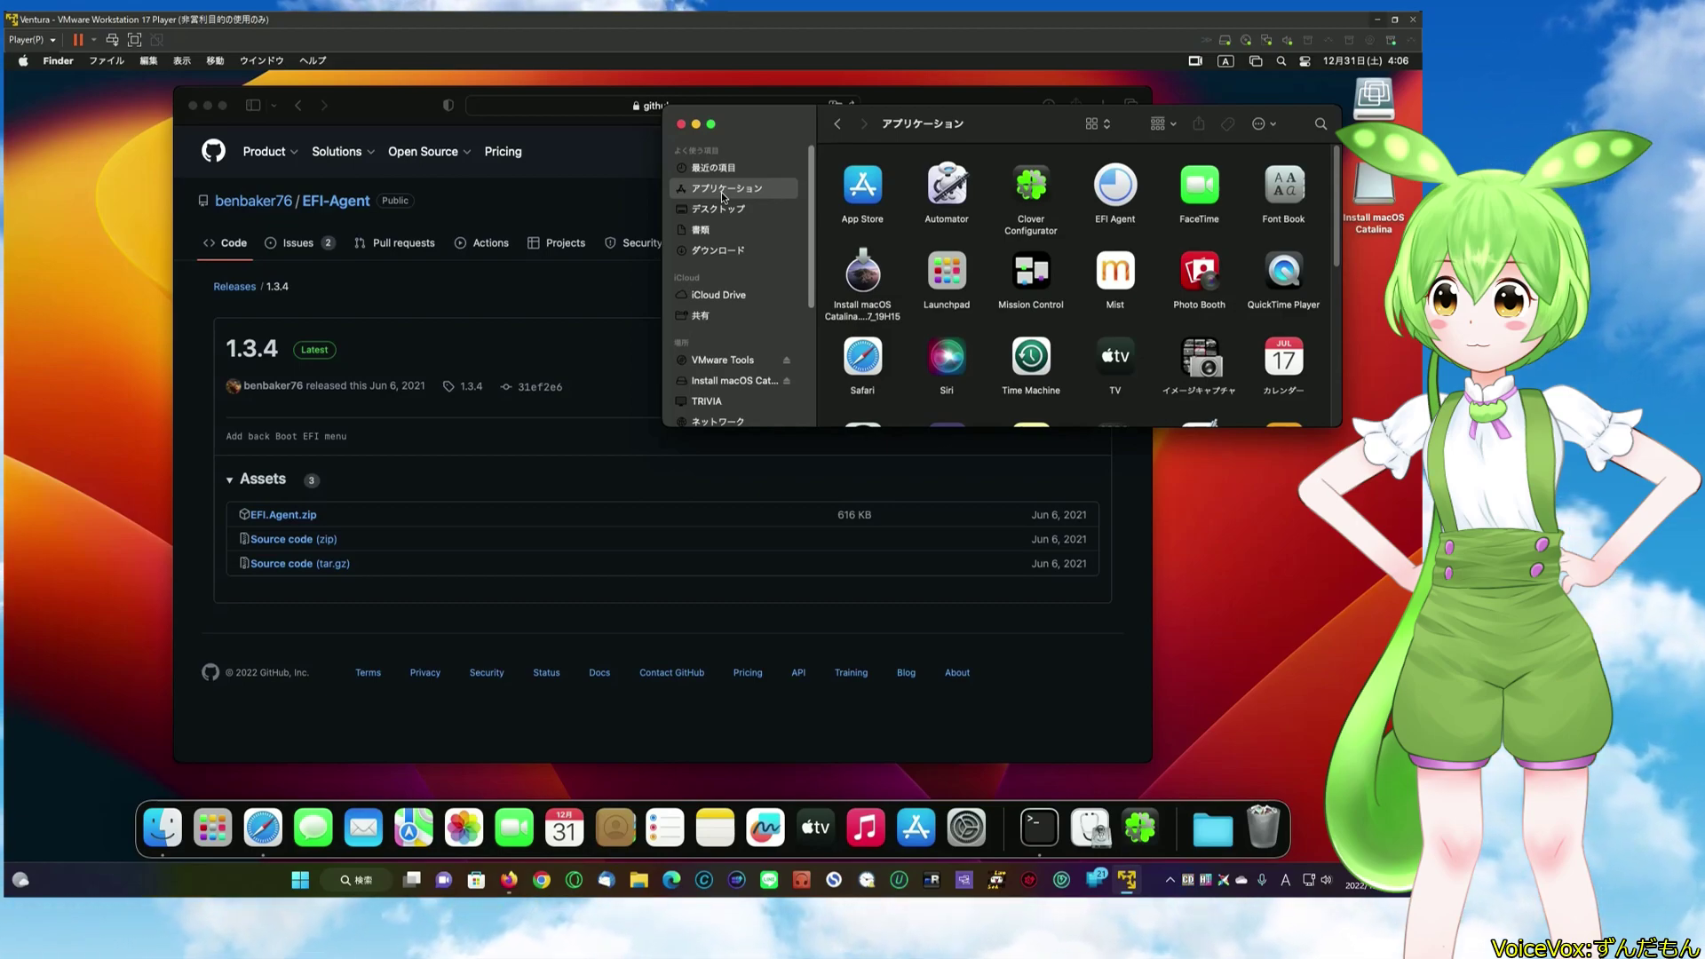
{"action": "right_click", "coordinate": [1112, 190]}
{"action": "left_click", "coordinate": [1154, 198]}
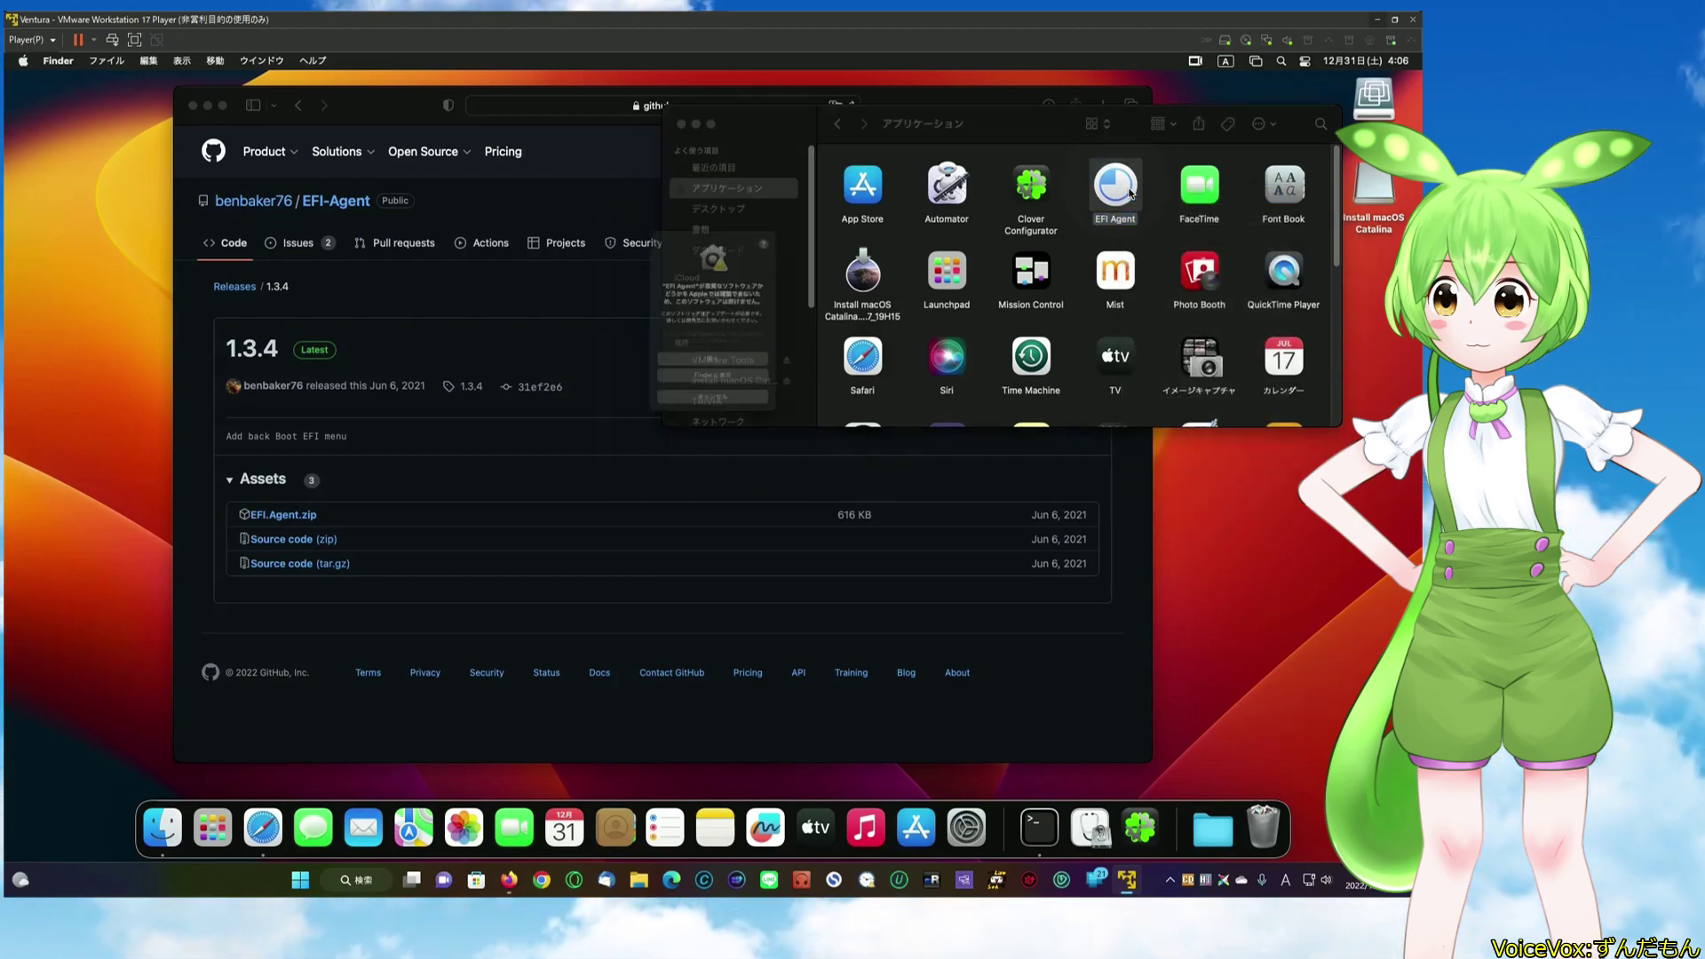
{"action": "left_click", "coordinate": [739, 378]}
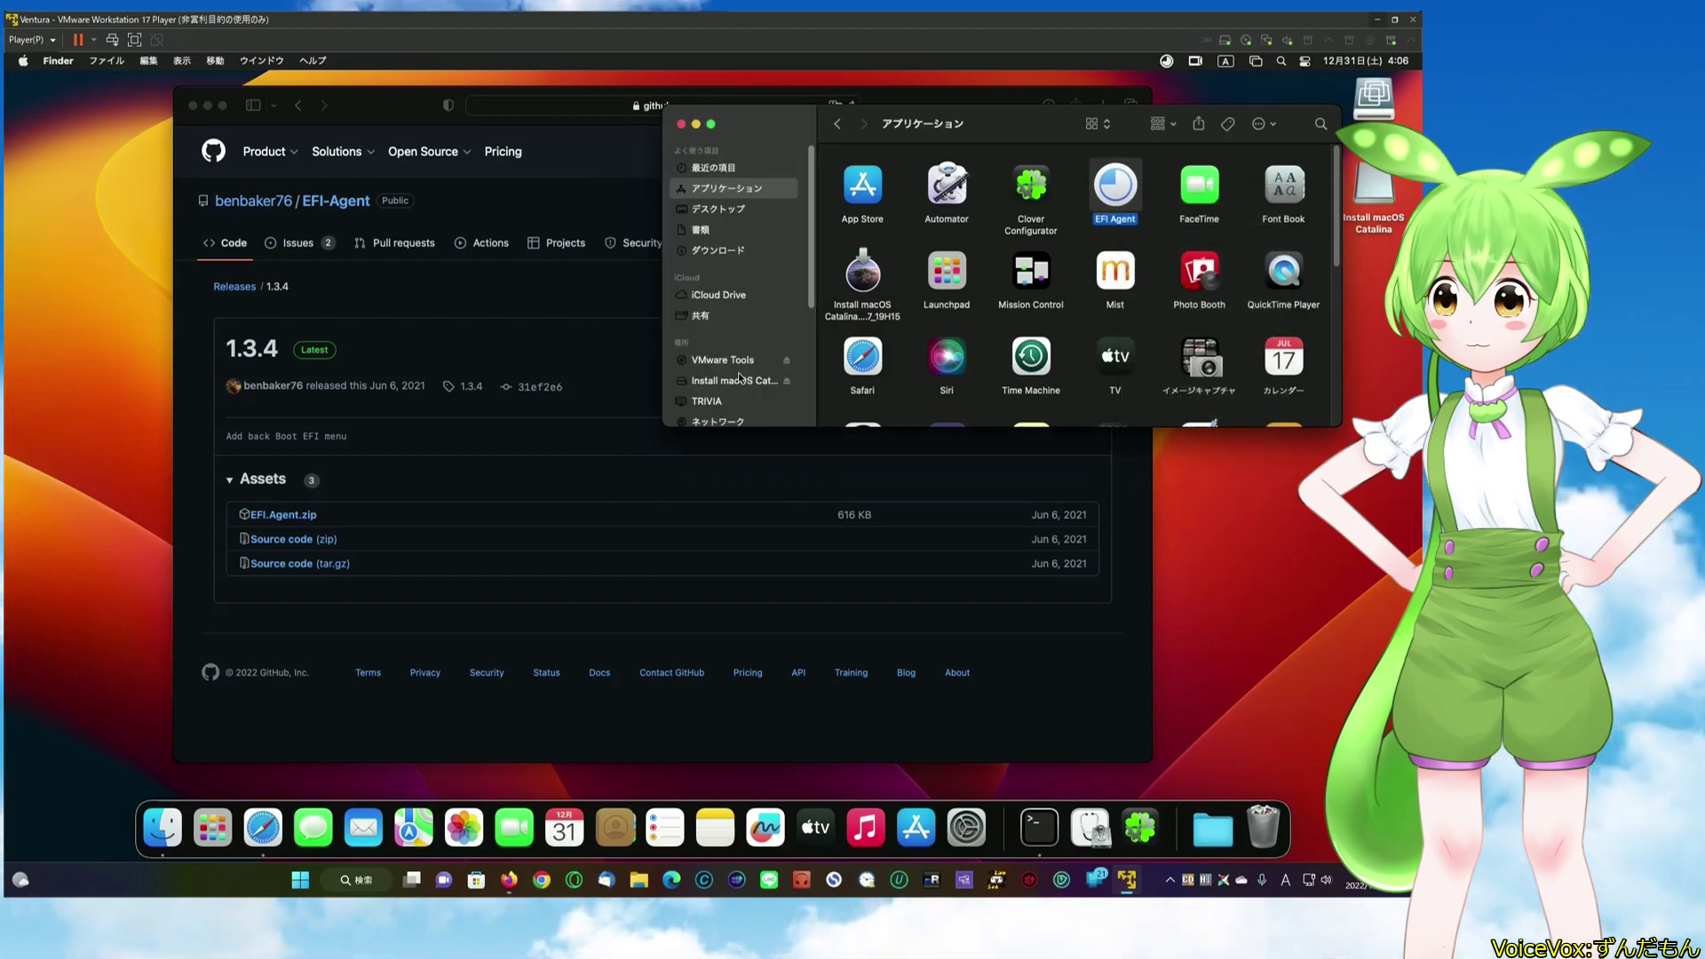
{"action": "left_click", "coordinate": [194, 107]}
{"action": "left_click", "coordinate": [682, 125]}
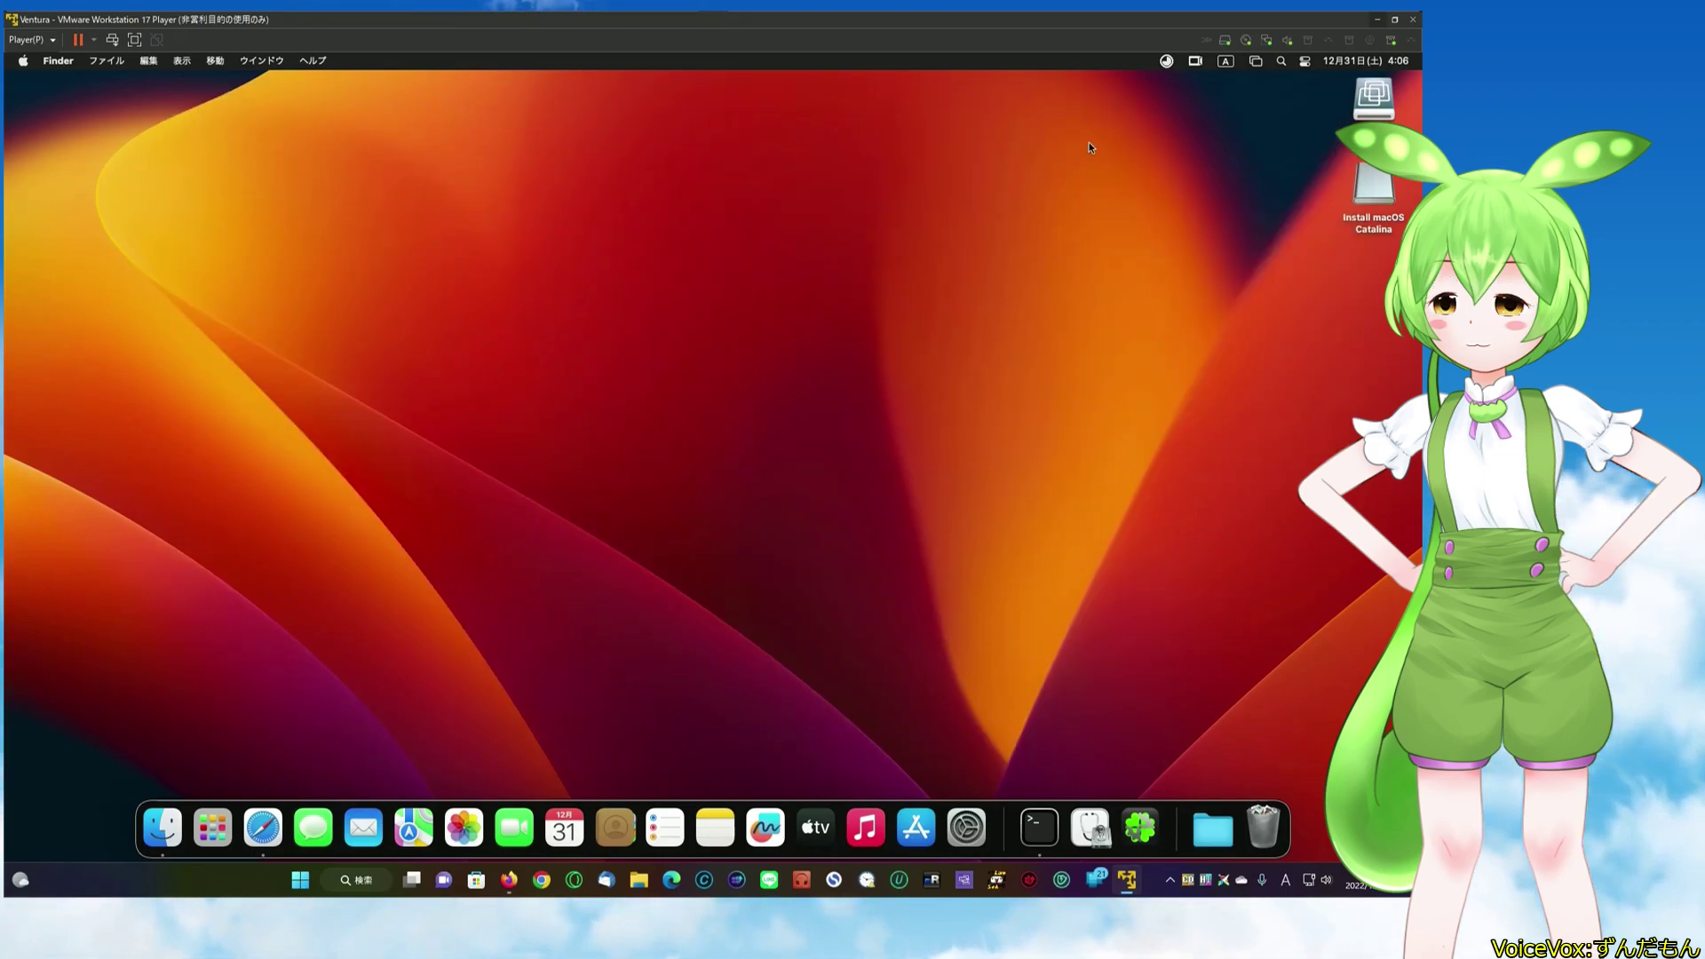
- Mount the ELECOM USB drive's EFI partition (disk3s1) in EFI Agent with the account password and open it in Finder
{"action": "left_click", "coordinate": [1166, 62]}
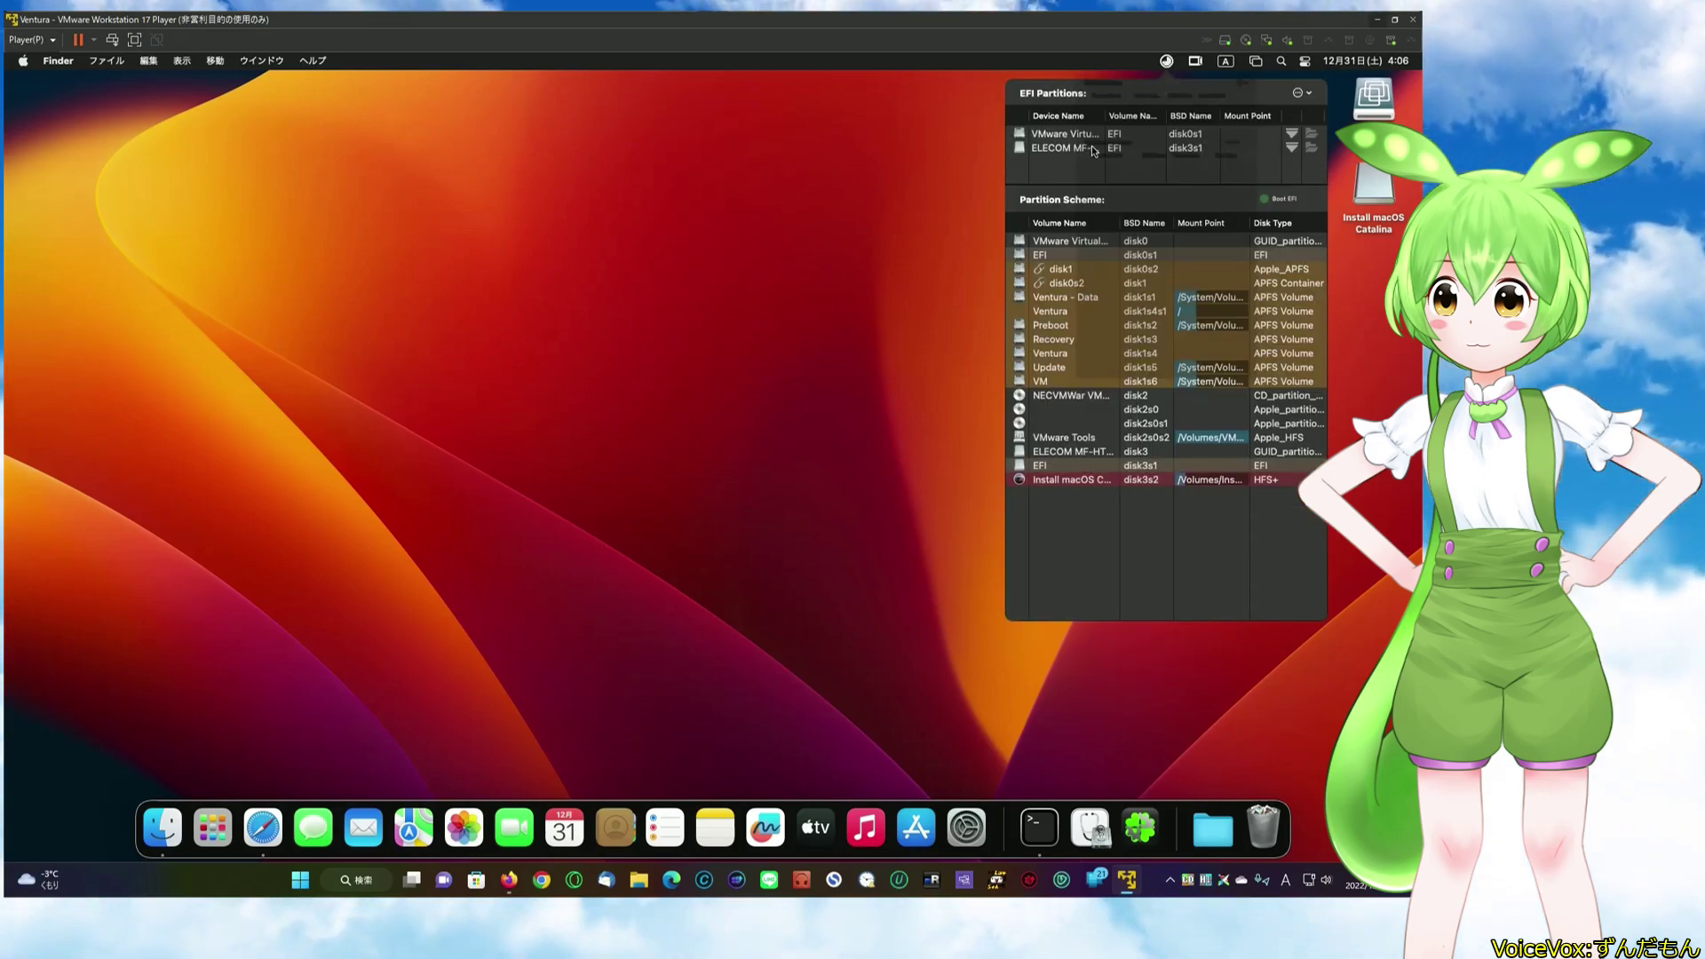
{"action": "left_click", "coordinate": [1289, 134]}
{"action": "type", "text": "•••"}
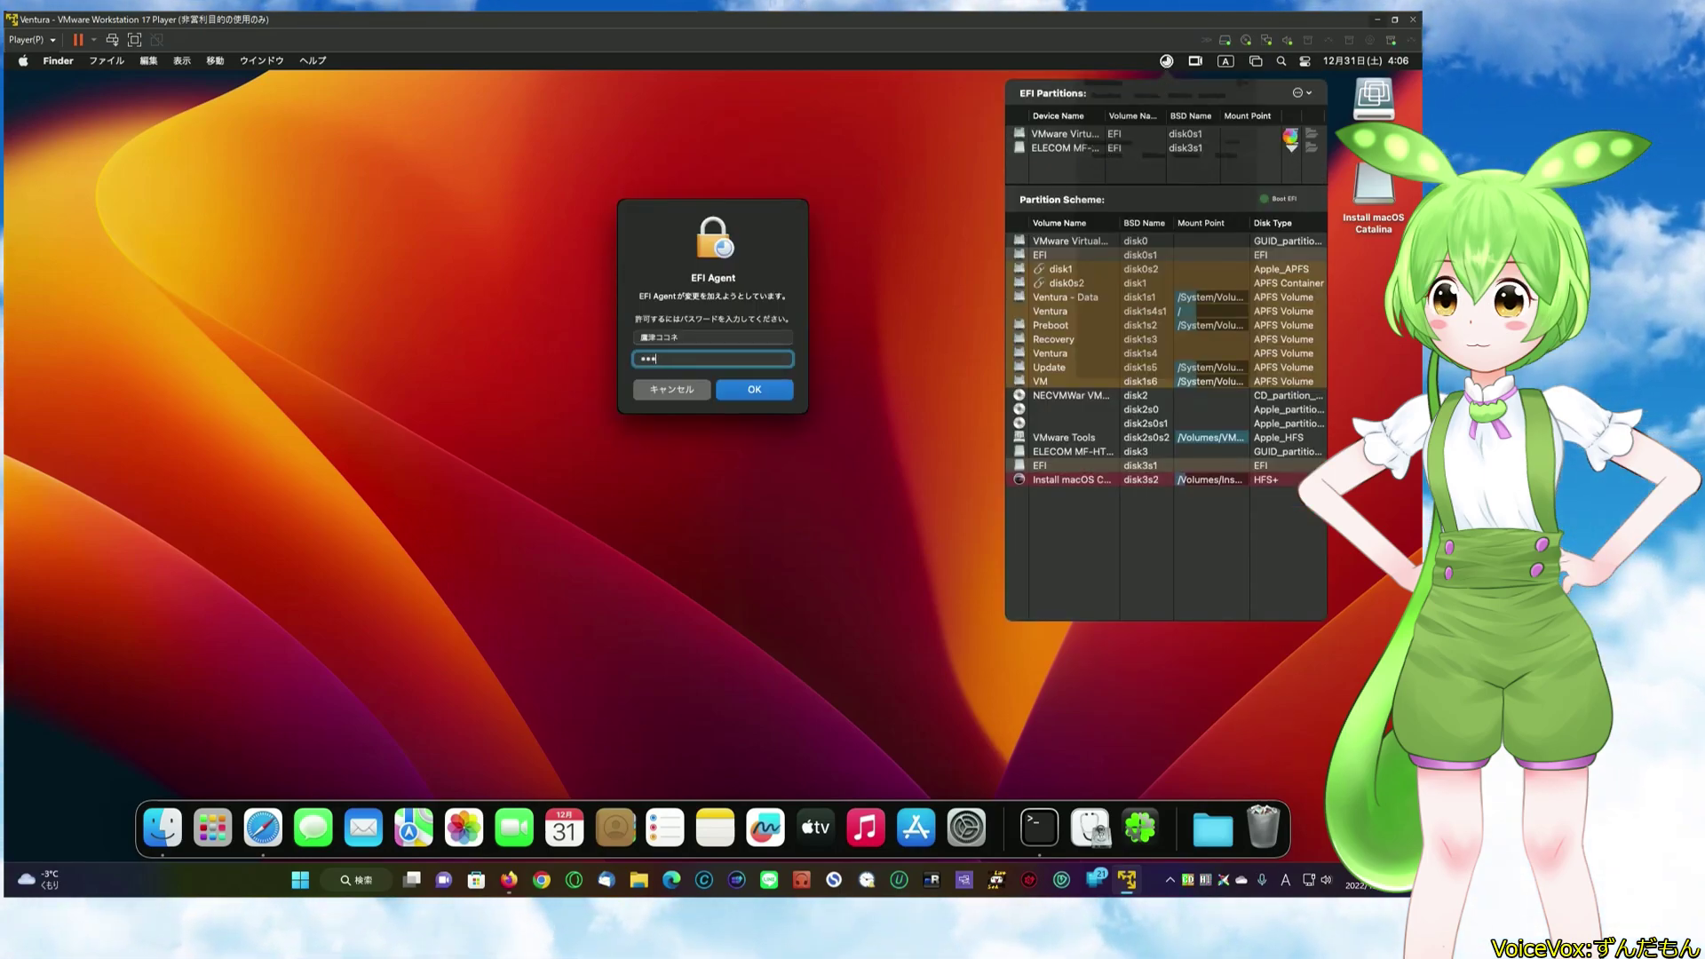
{"action": "key", "text": "Return"}
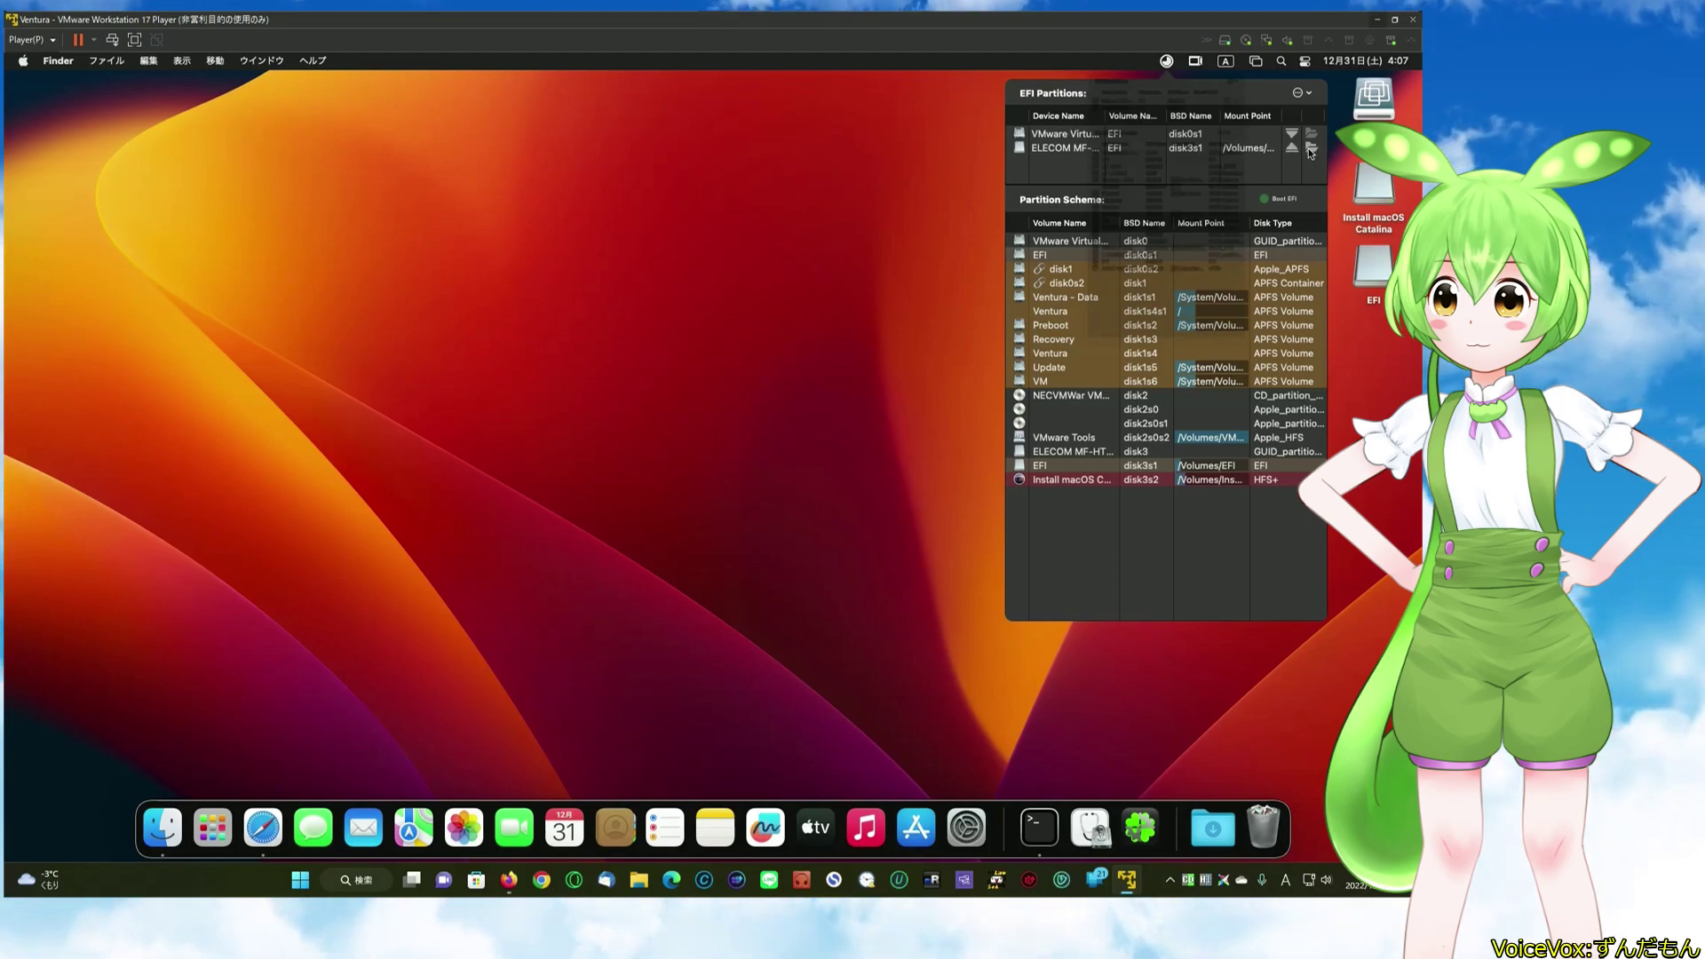
{"action": "left_click", "coordinate": [1310, 149]}
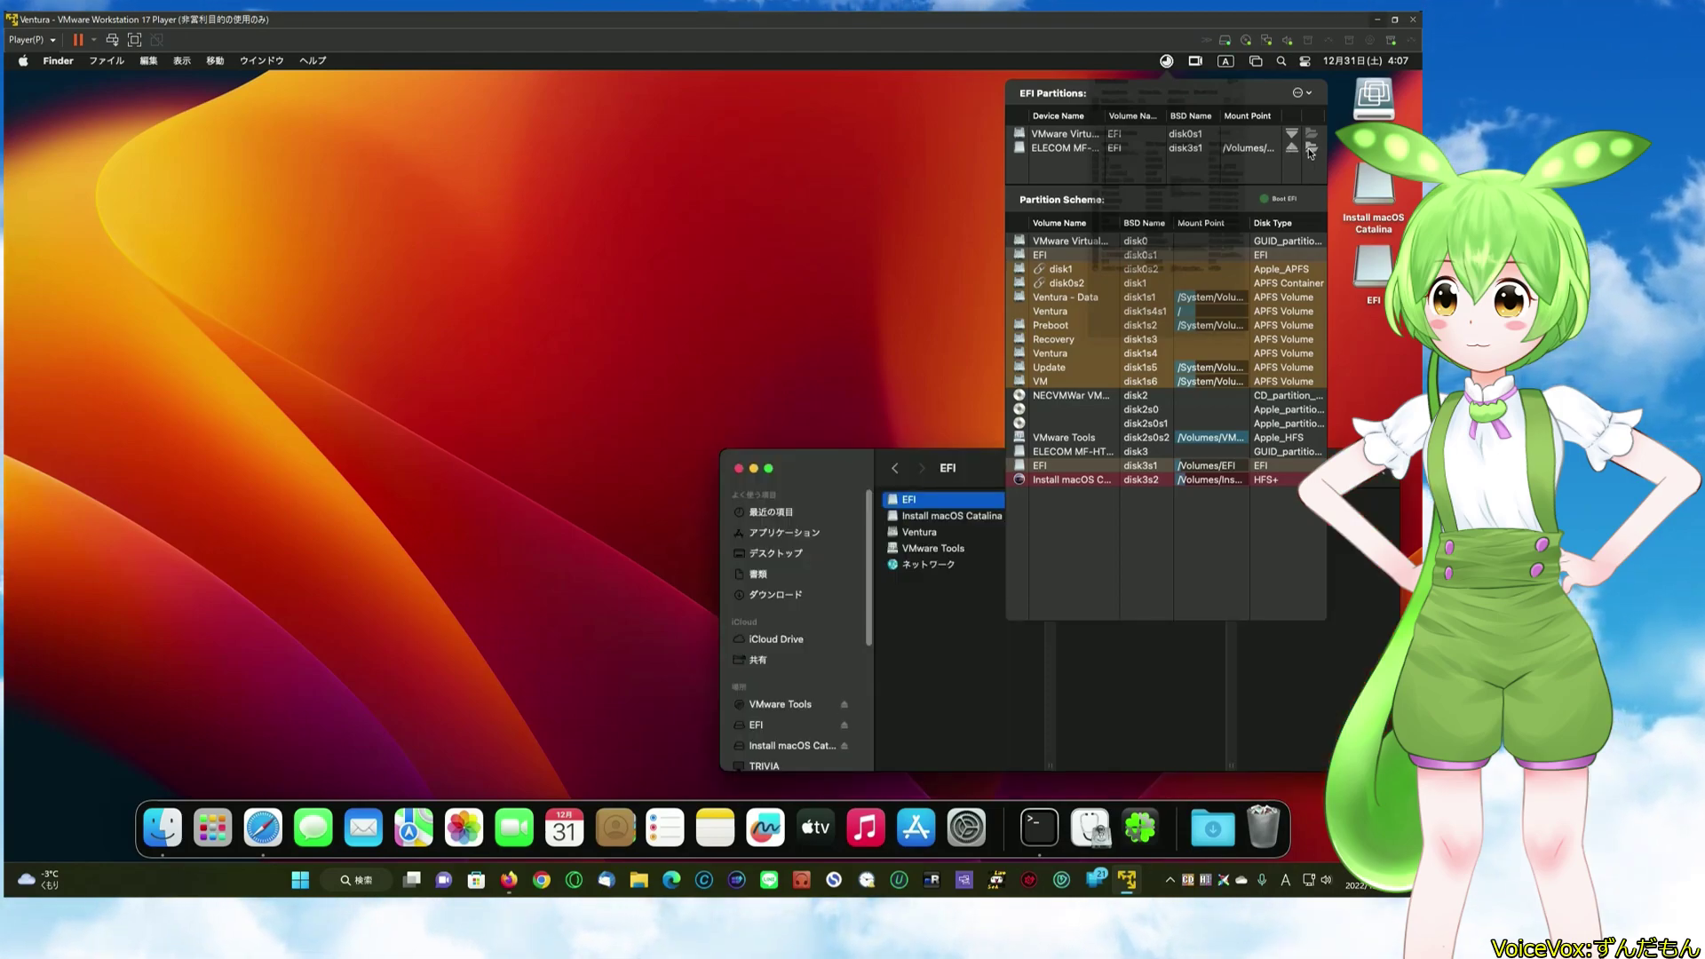
- Switch to Safari, search for "mifjpn github" and open the mifjpn GitHub profile
{"action": "left_click", "coordinate": [596, 458]}
{"action": "left_click", "coordinate": [261, 826]}
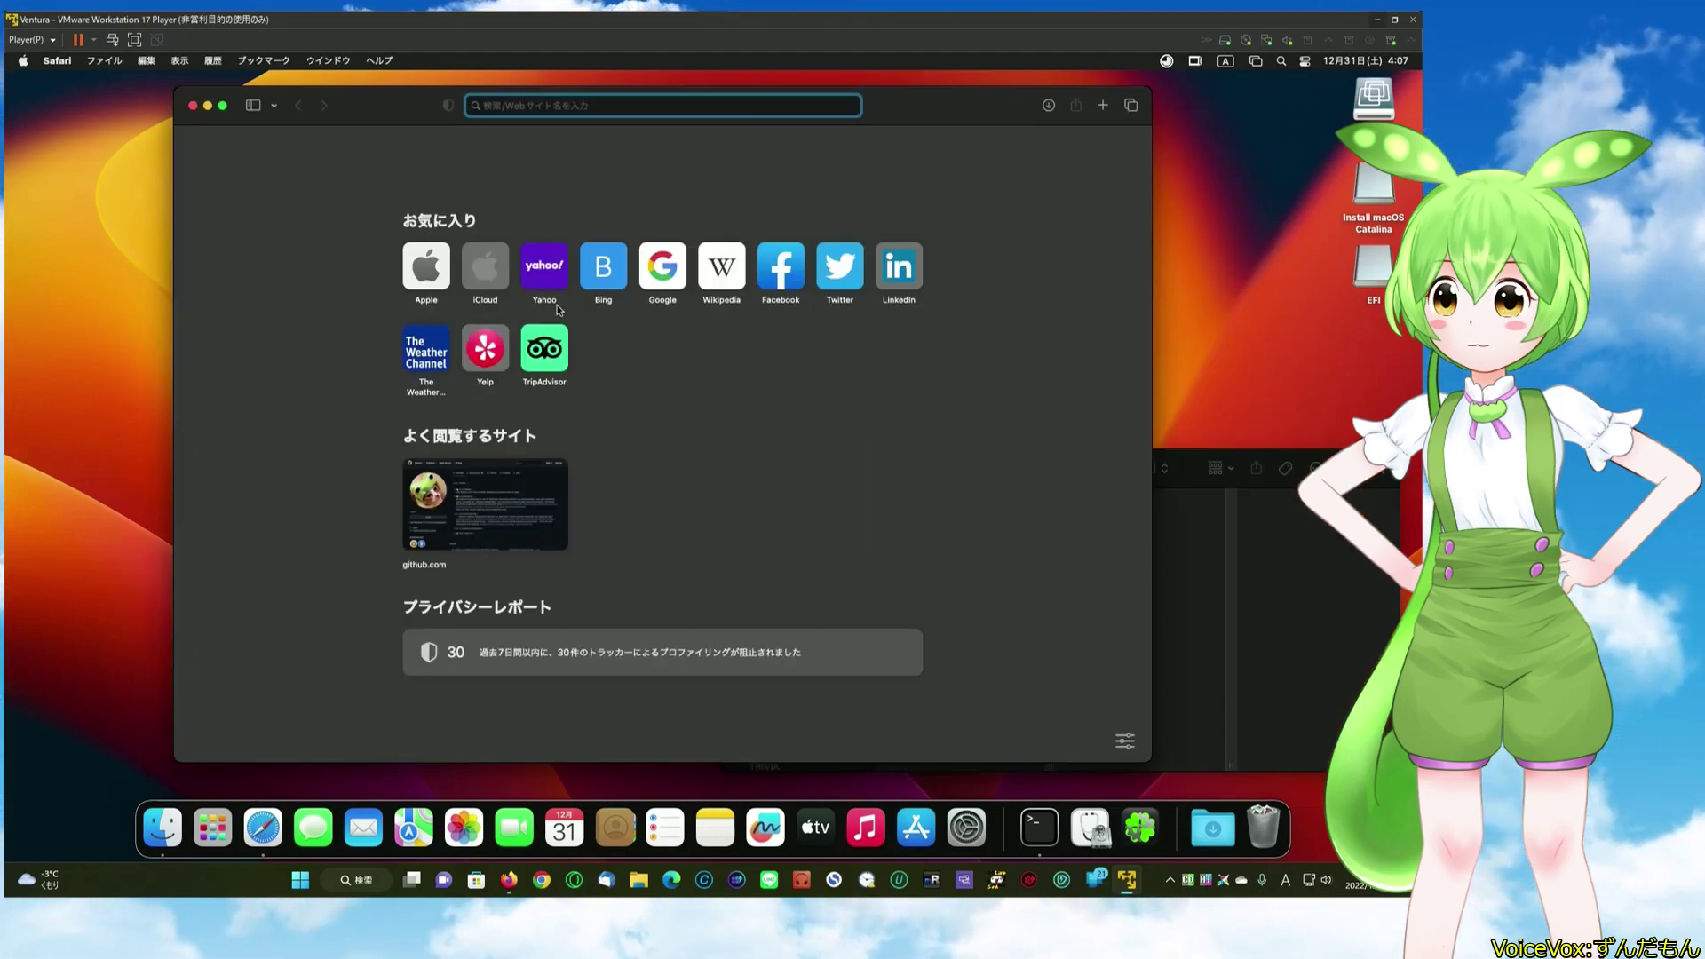
{"action": "type", "text": "mifjpn"}
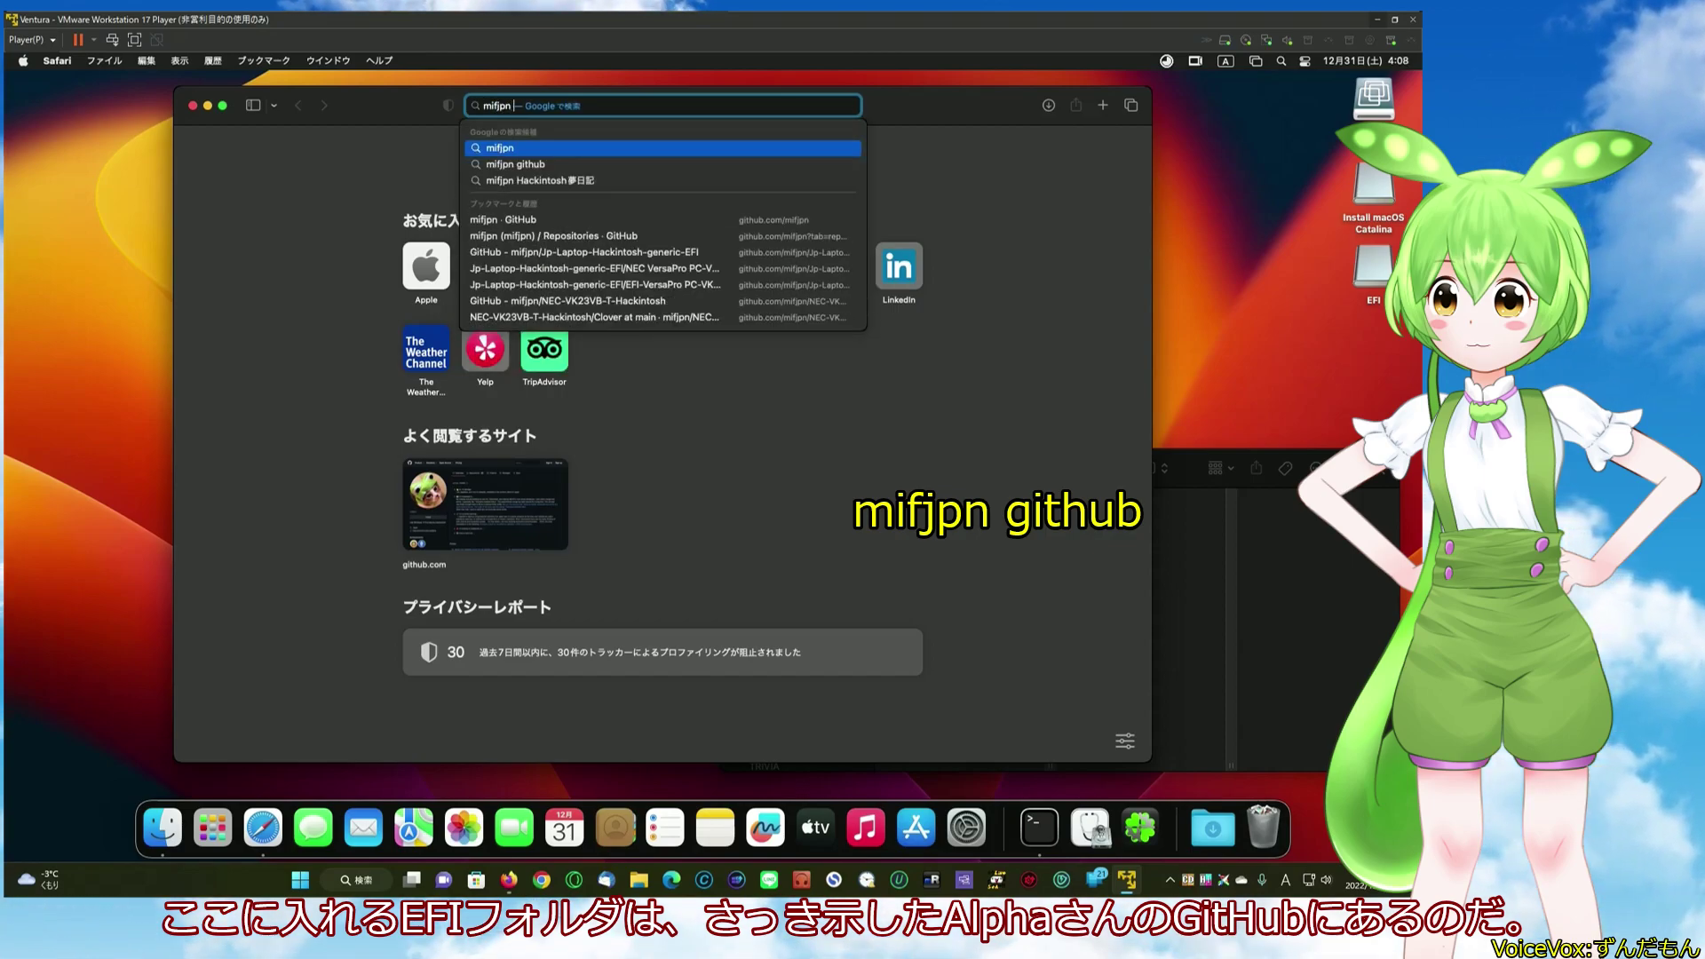
{"action": "type", "text": " git"}
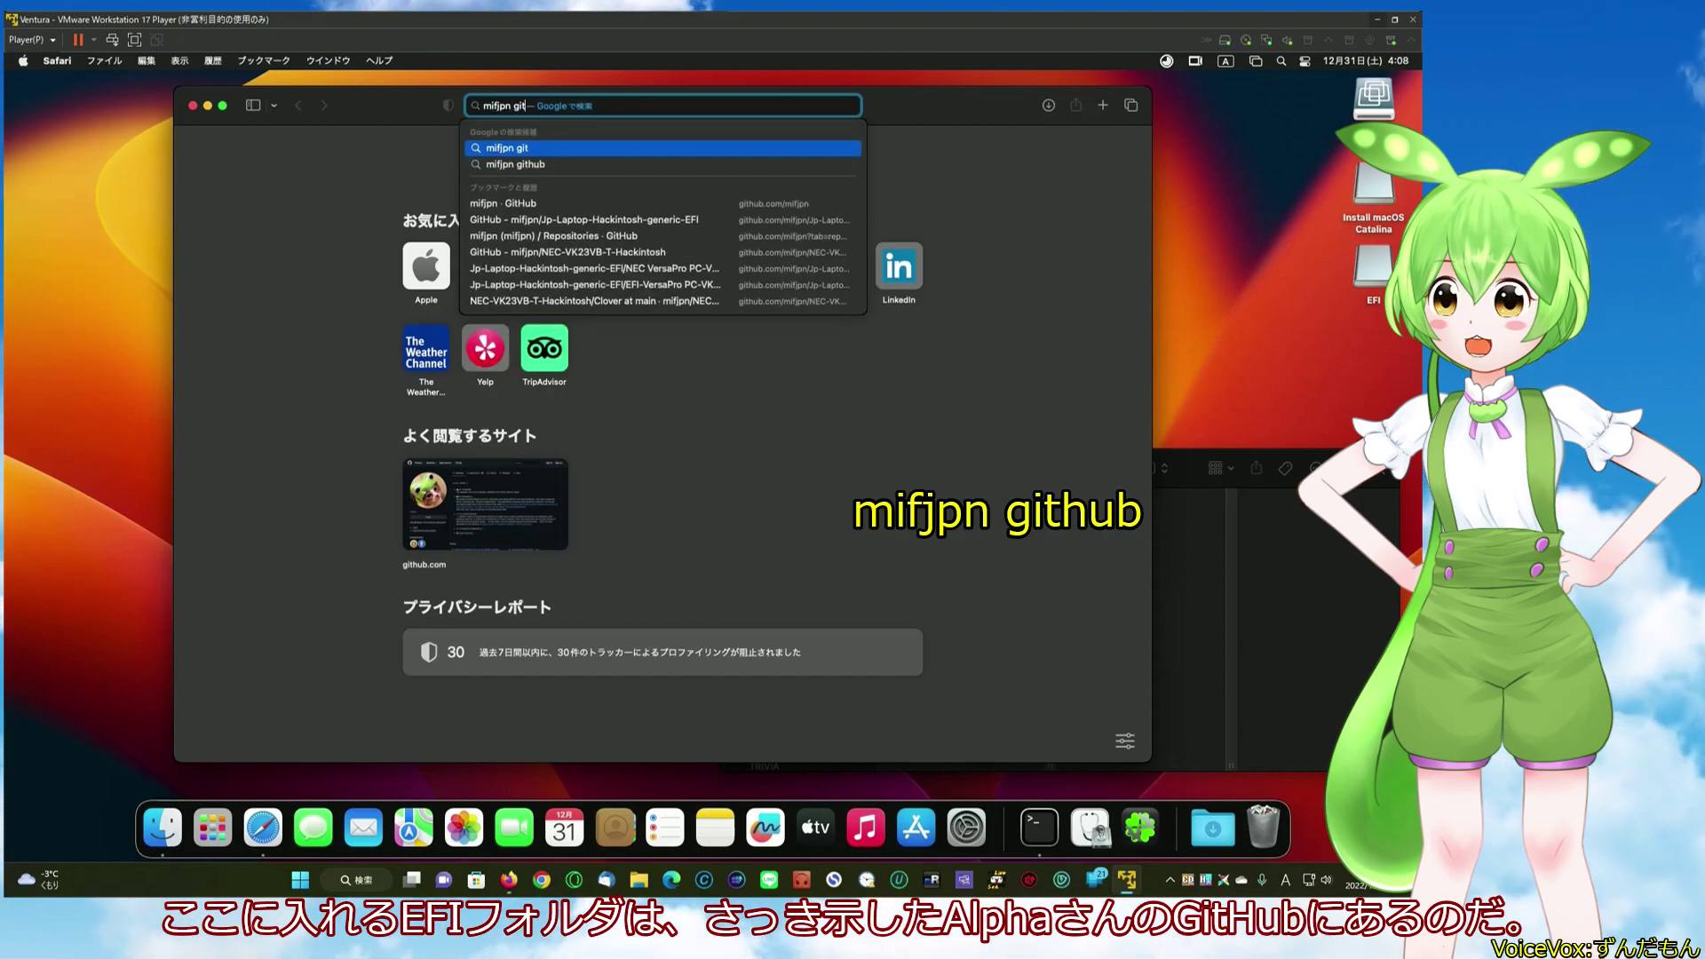
{"action": "type", "text": "nub"}
{"action": "key", "text": "Return"}
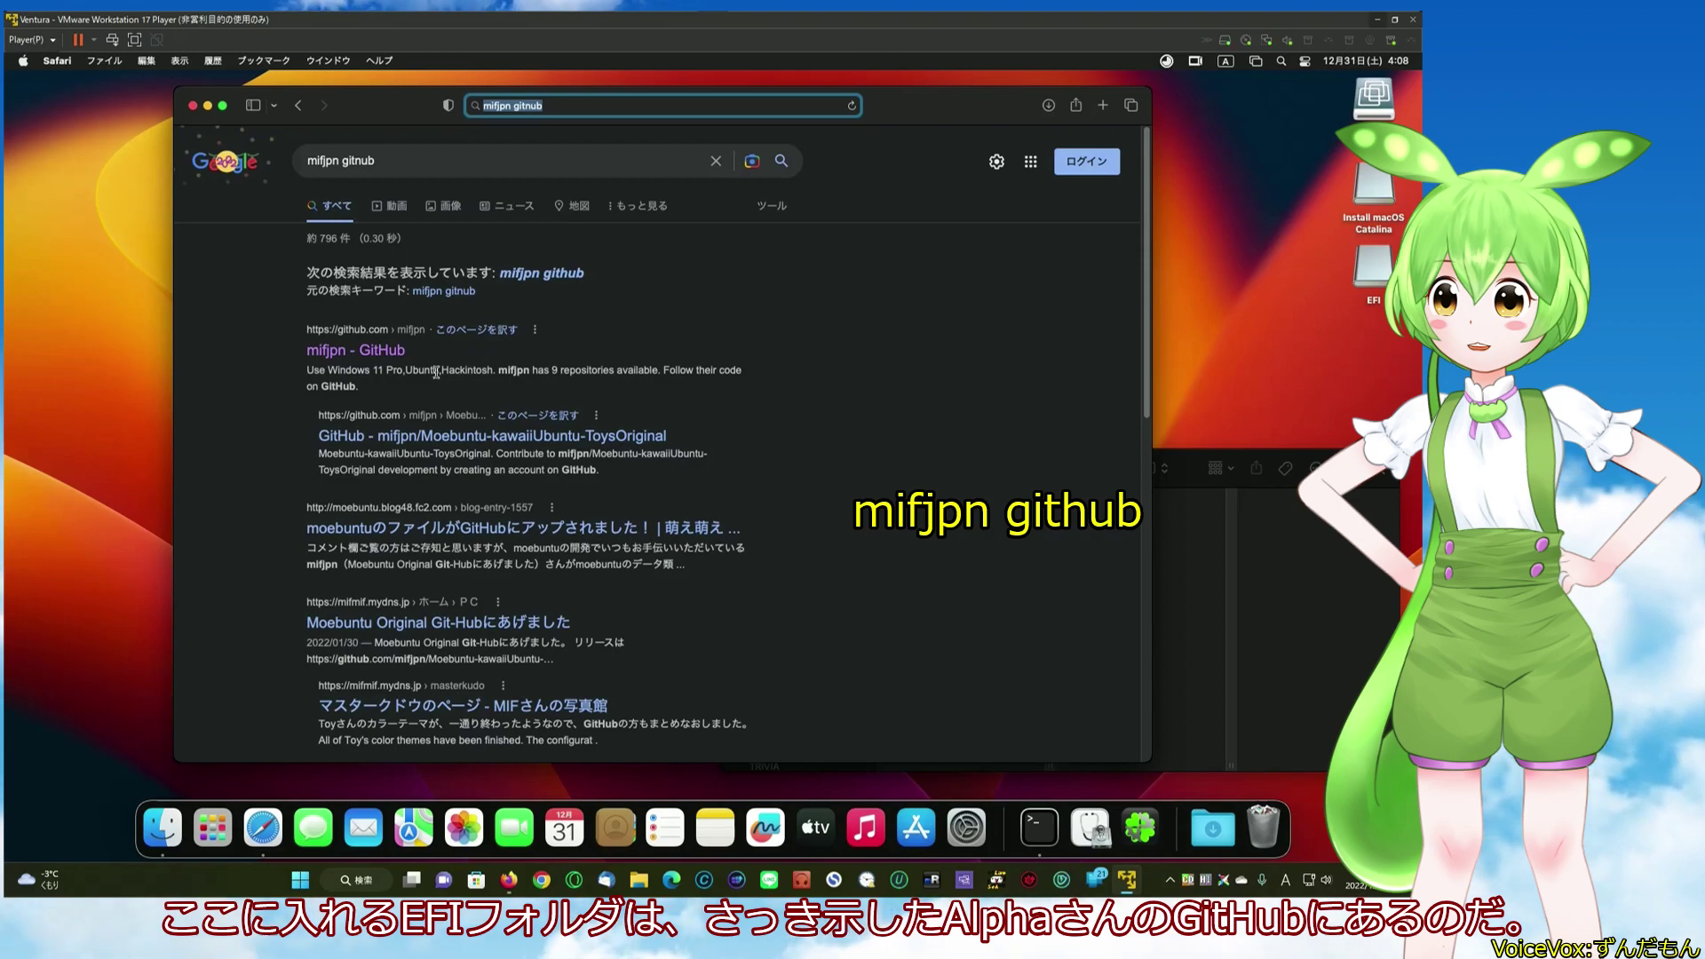
{"action": "left_click", "coordinate": [396, 350]}
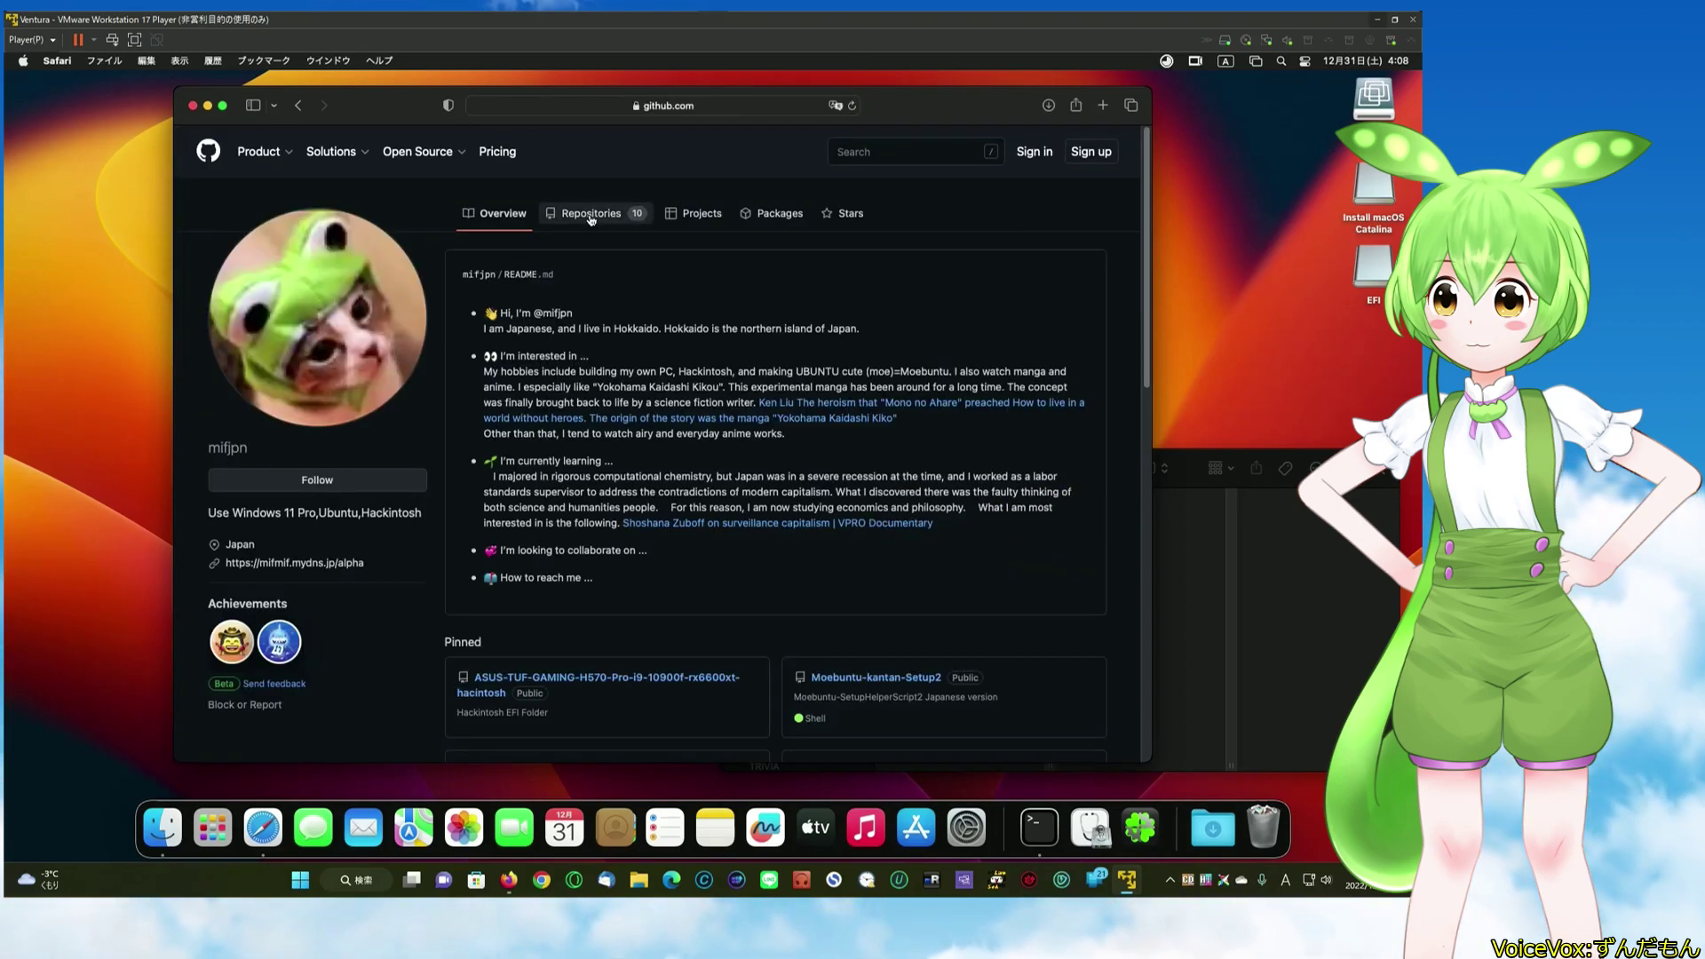
- Download EFI-VersaPro PC-VK25TX.zip from the NEC VersaPro PC-VK25TX folder of the Jp-Laptop-Hackintosh-generic-EFI repository and close the browser window
{"action": "left_click", "coordinate": [590, 216]}
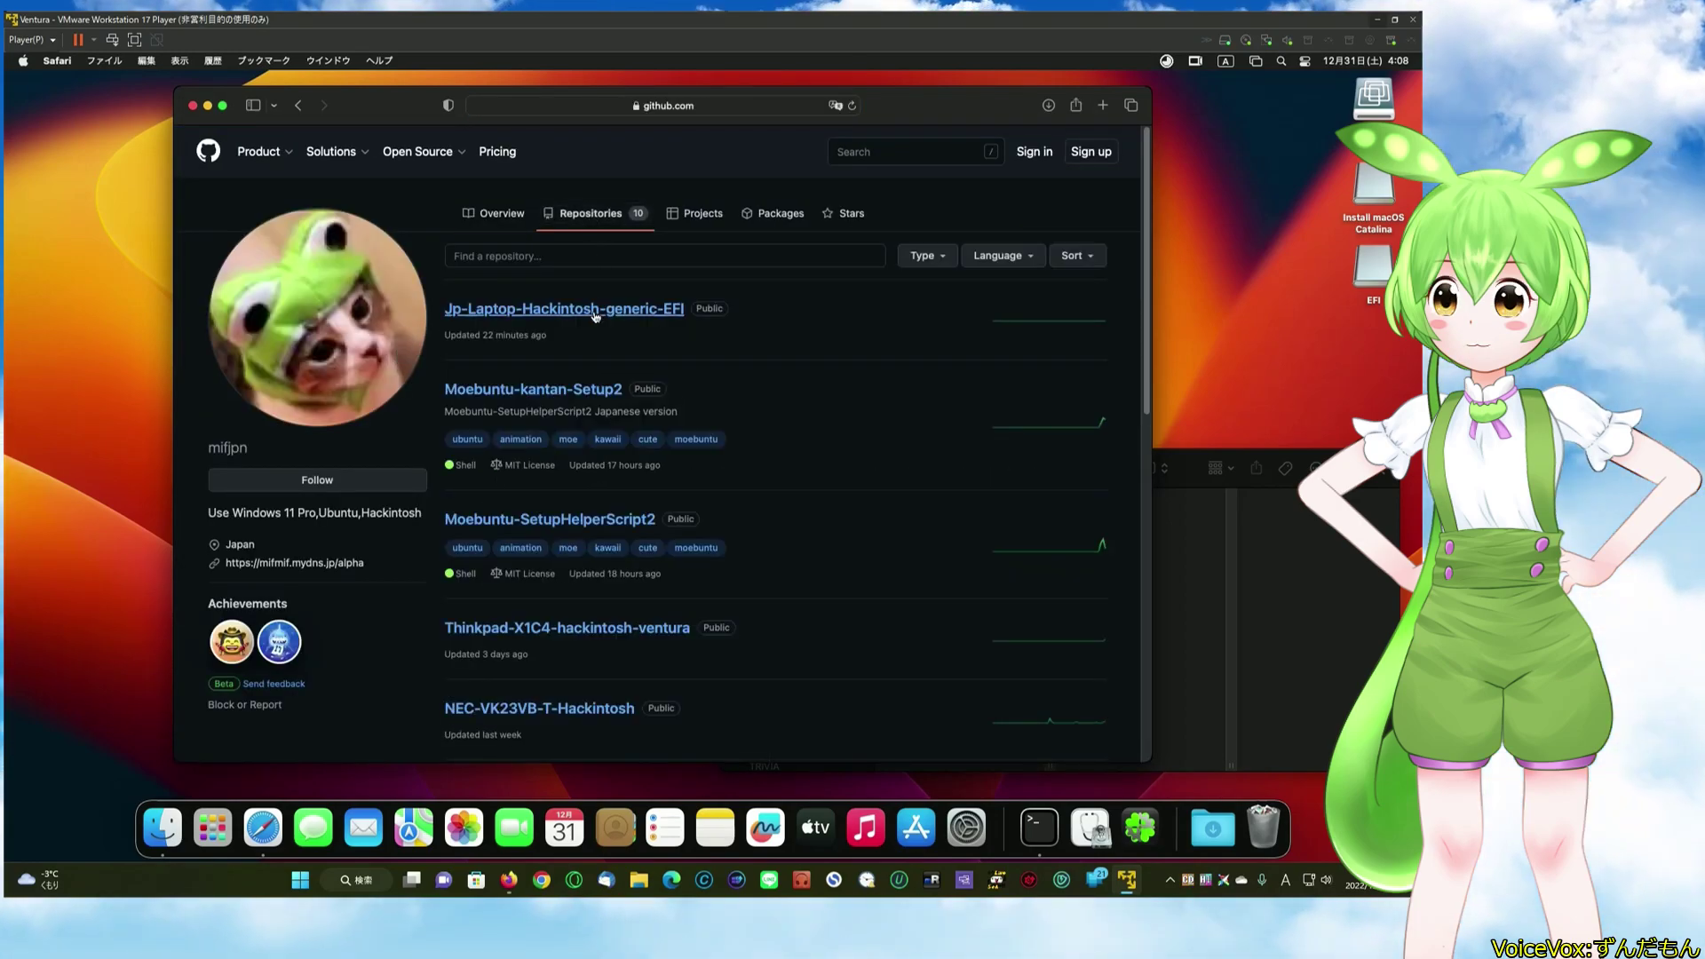
{"action": "left_click", "coordinate": [594, 310]}
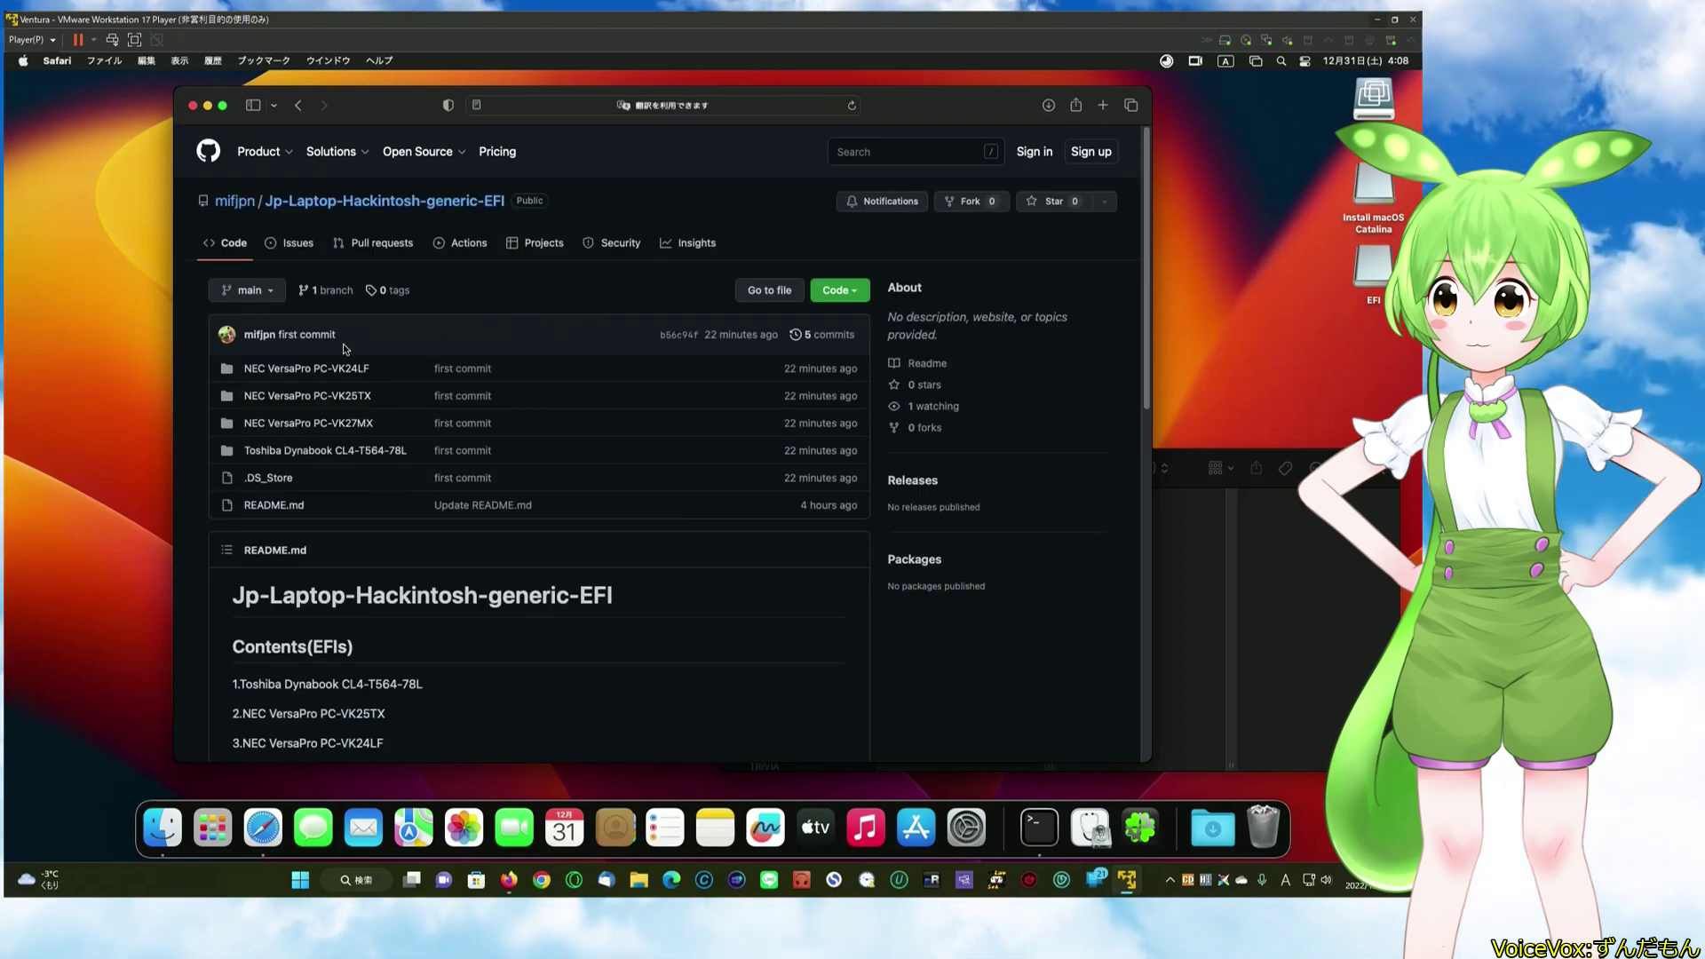
{"action": "left_click", "coordinate": [335, 395]}
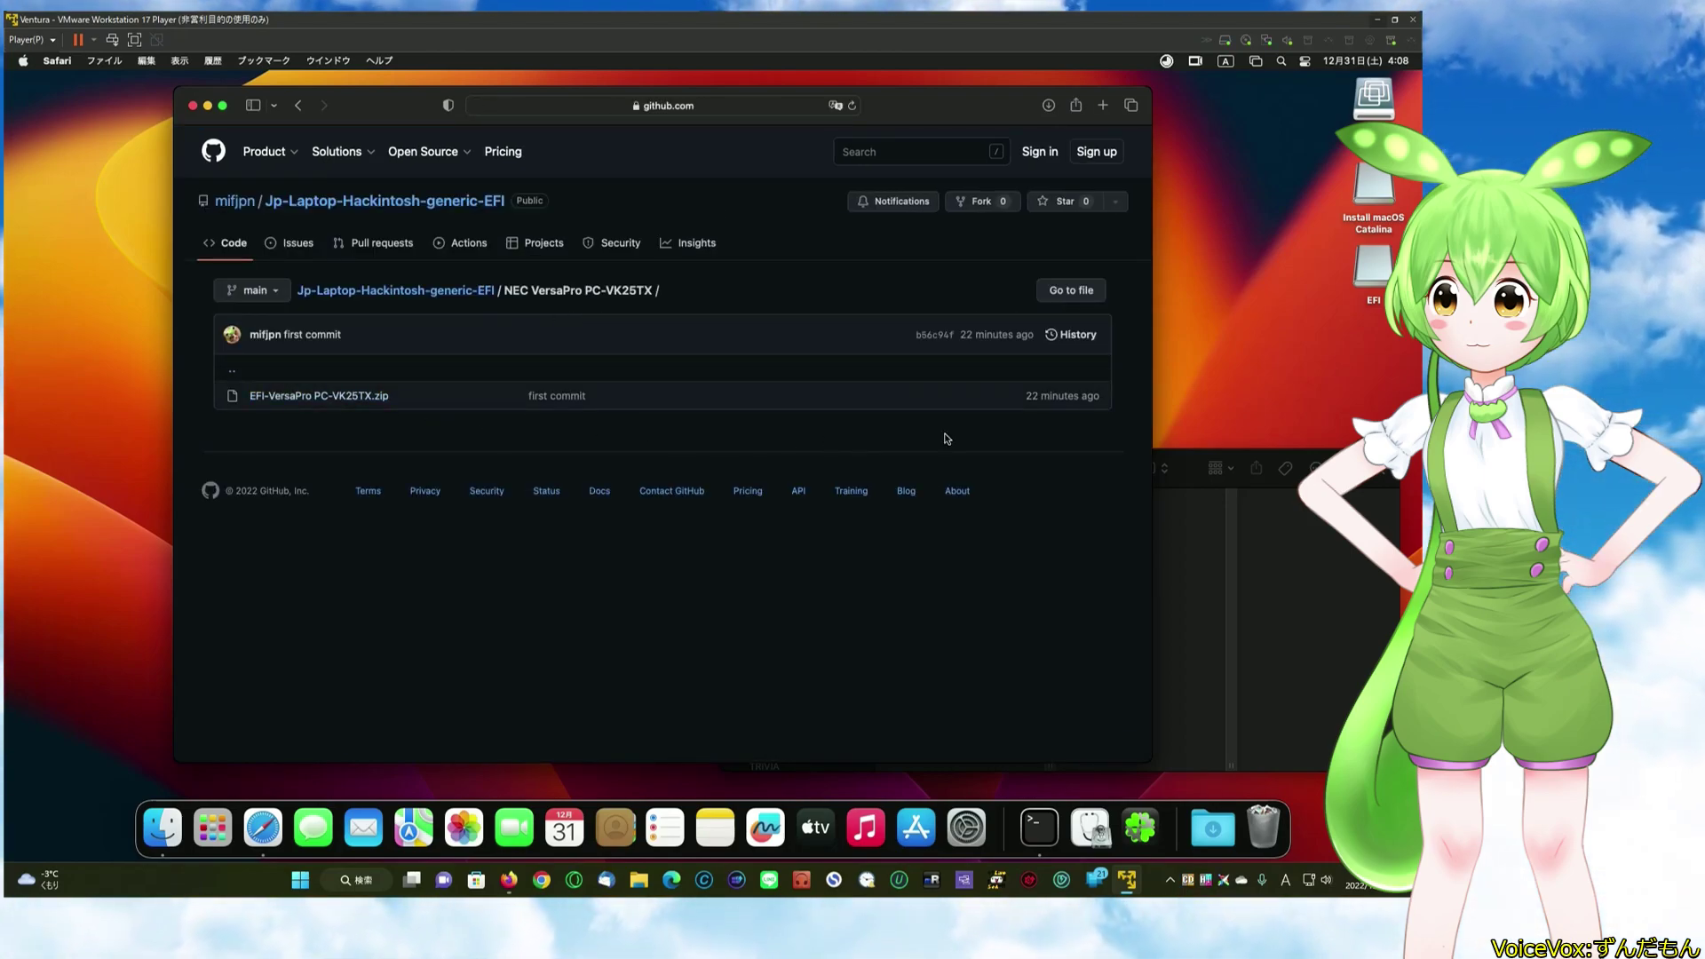
{"action": "left_click", "coordinate": [371, 397]}
{"action": "left_click", "coordinate": [1049, 421]}
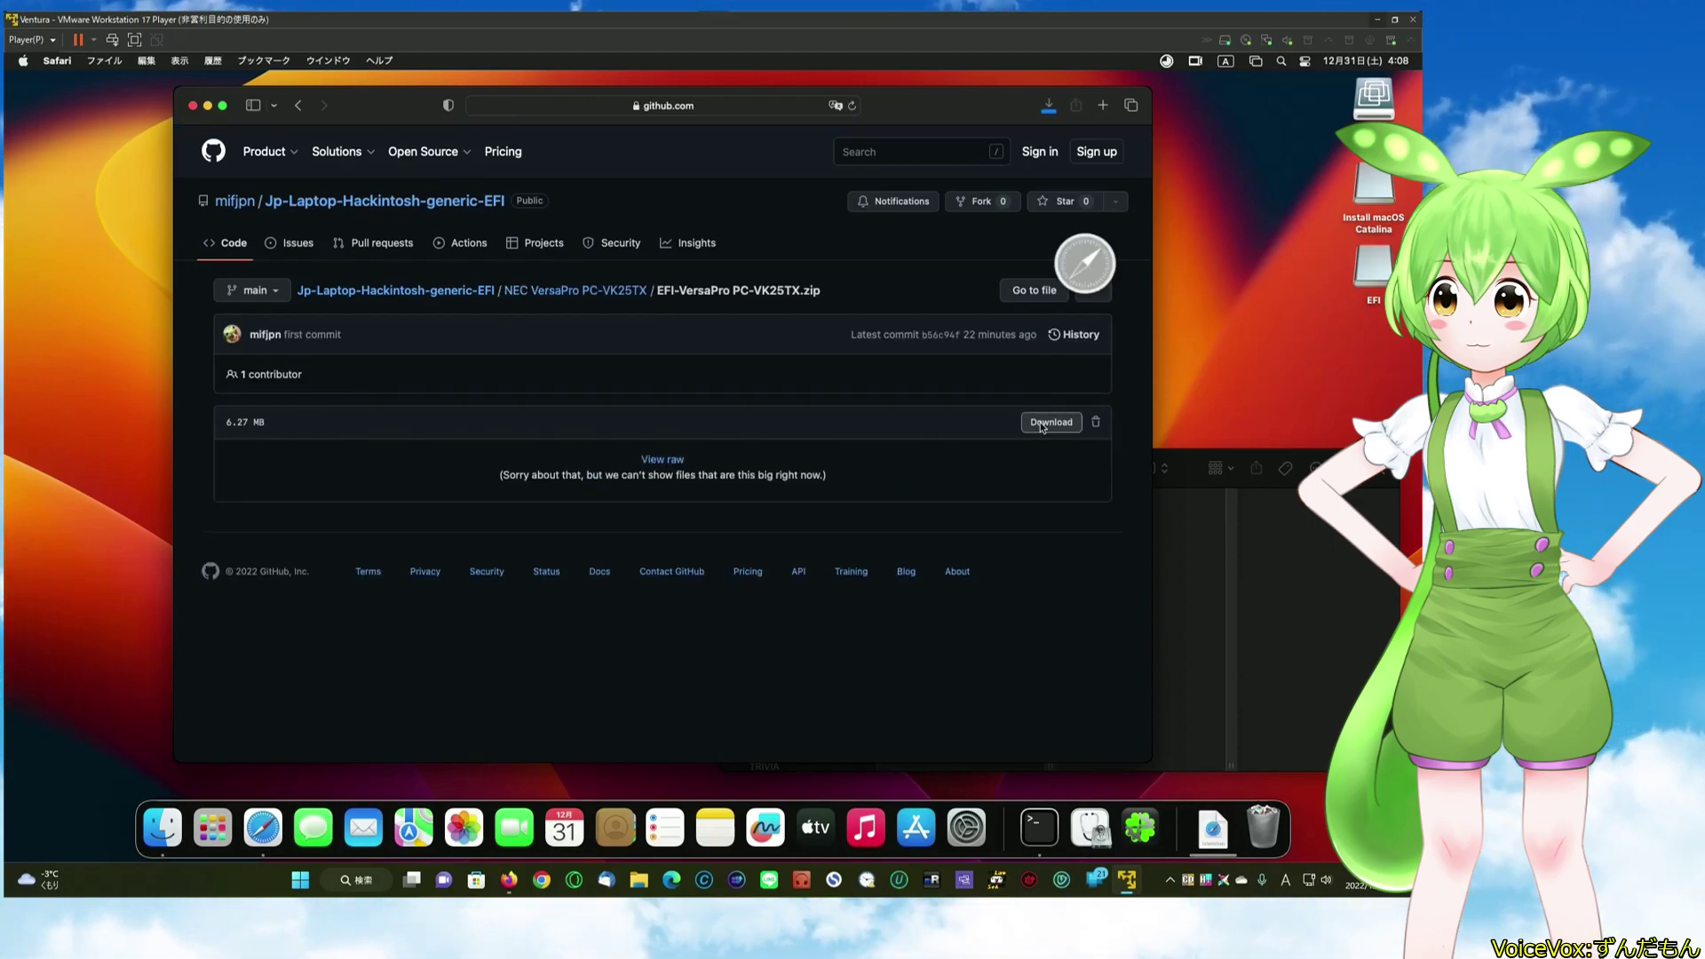
{"action": "left_click", "coordinate": [195, 105]}
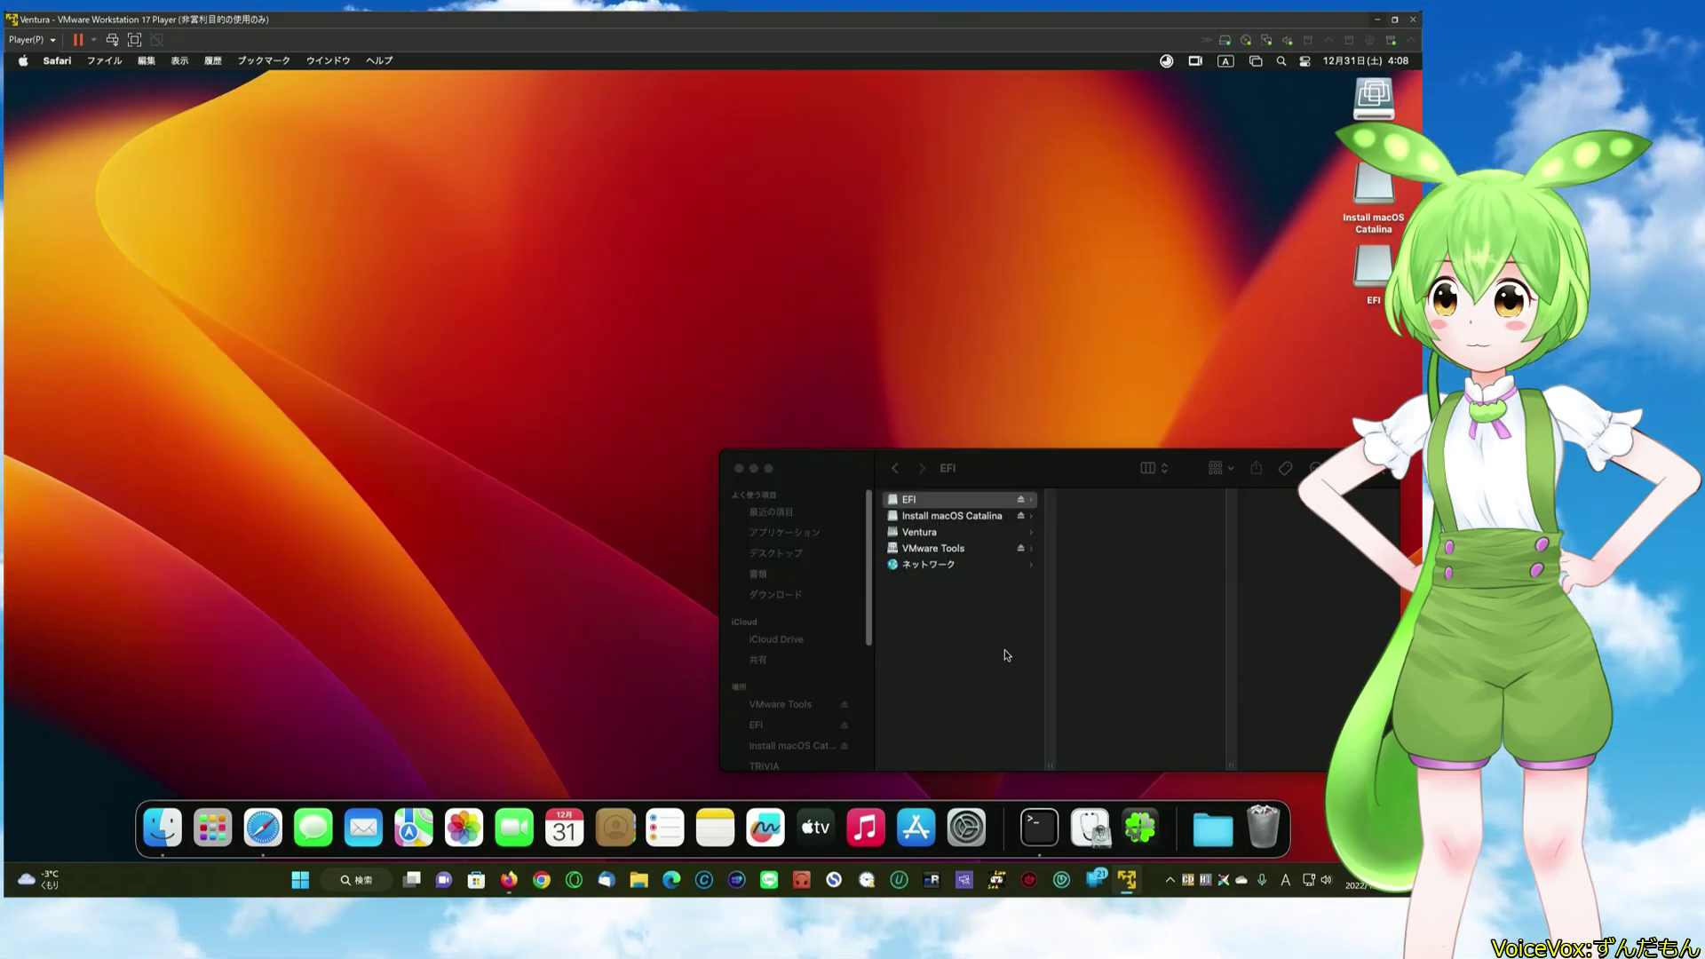
- Copy the EFI folder from Downloads onto the USB's EFI partition and open its CLOVER subfolder in Finder
{"action": "left_click", "coordinate": [1213, 831]}
{"action": "left_click", "coordinate": [1217, 733]}
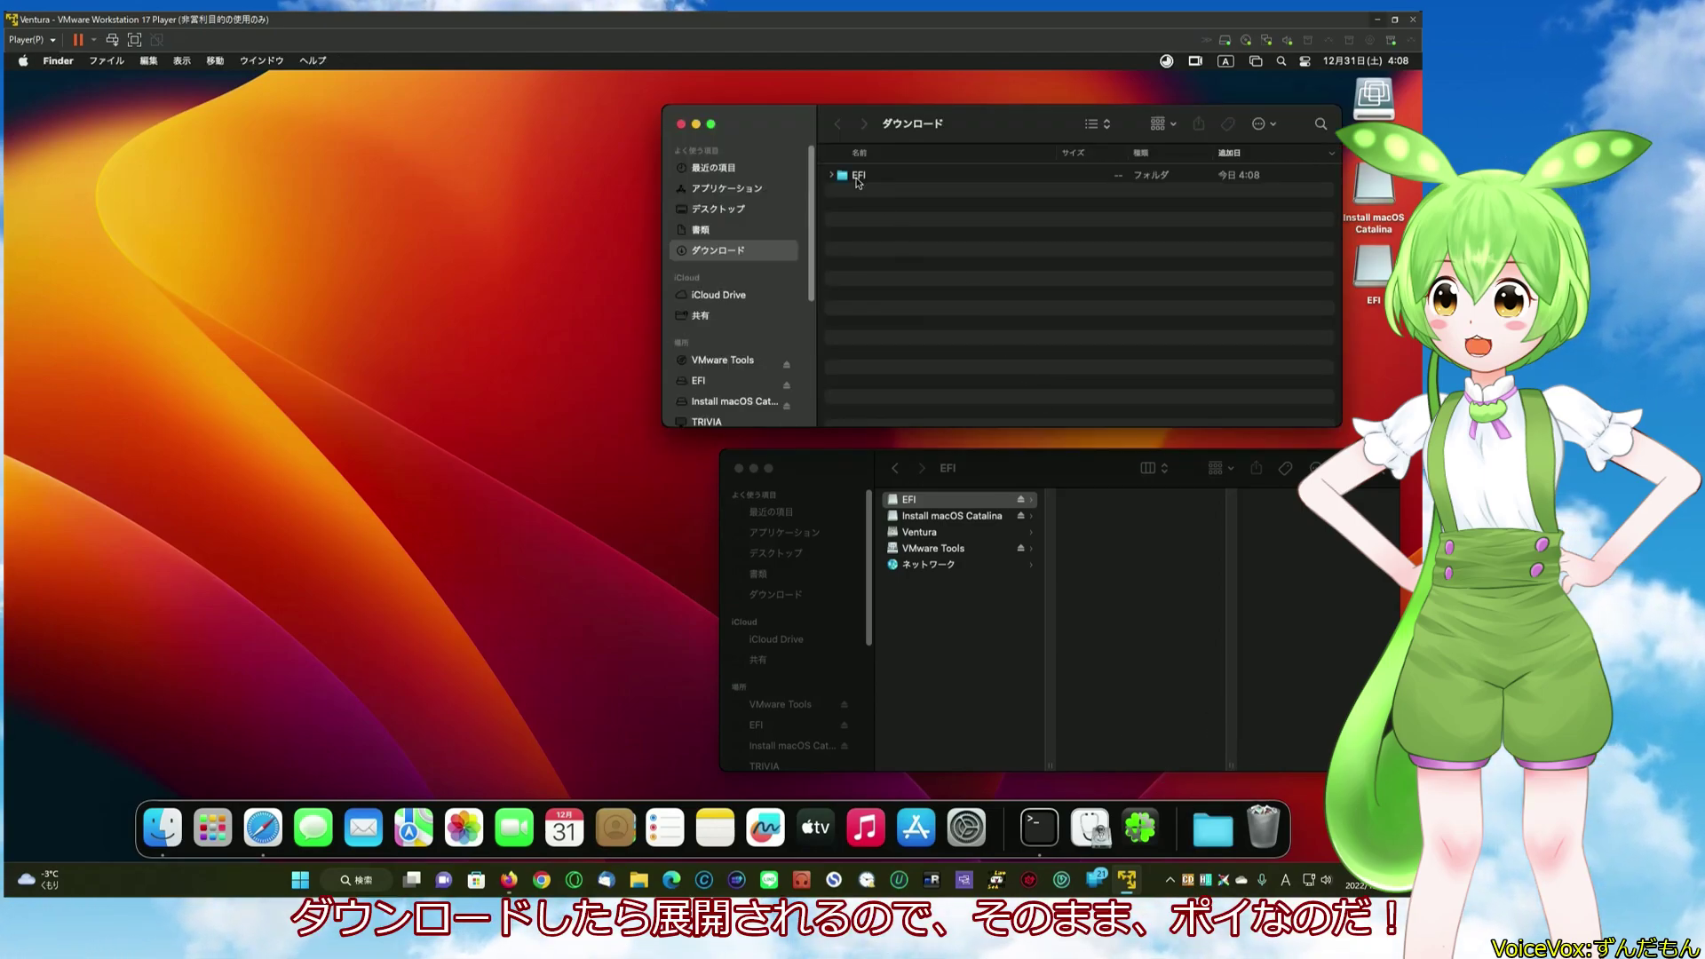
{"action": "left_click_drag", "start_coordinate": [854, 177], "coordinate": [1099, 517]}
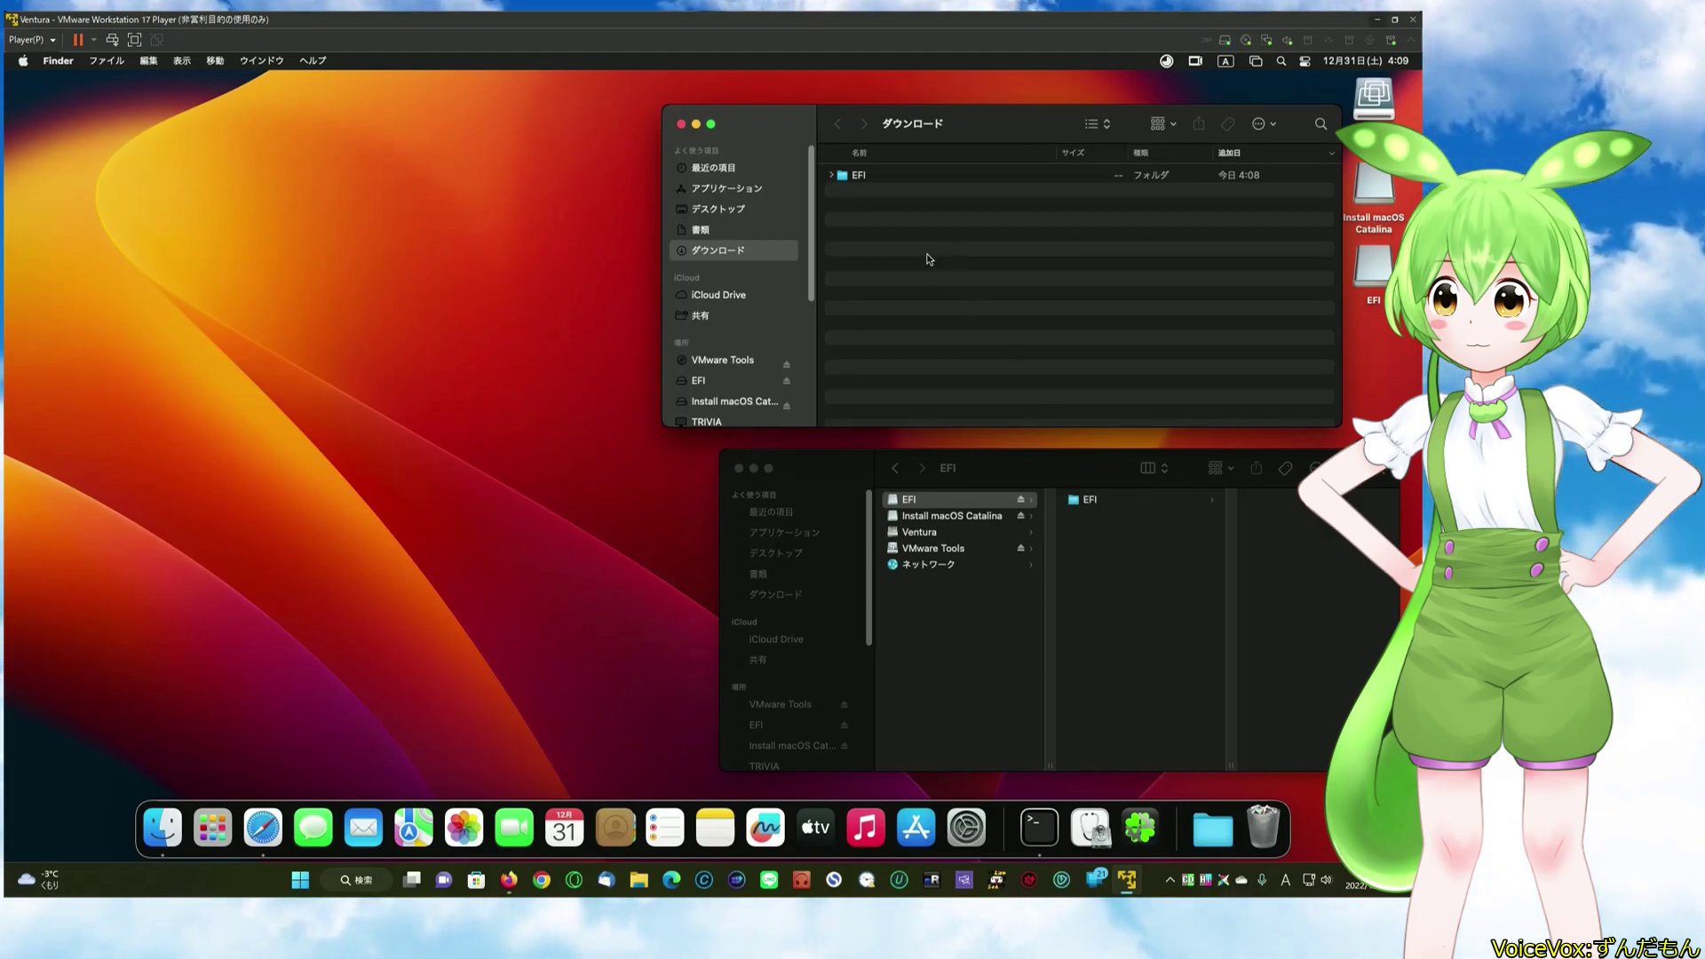
{"action": "left_click", "coordinate": [682, 125]}
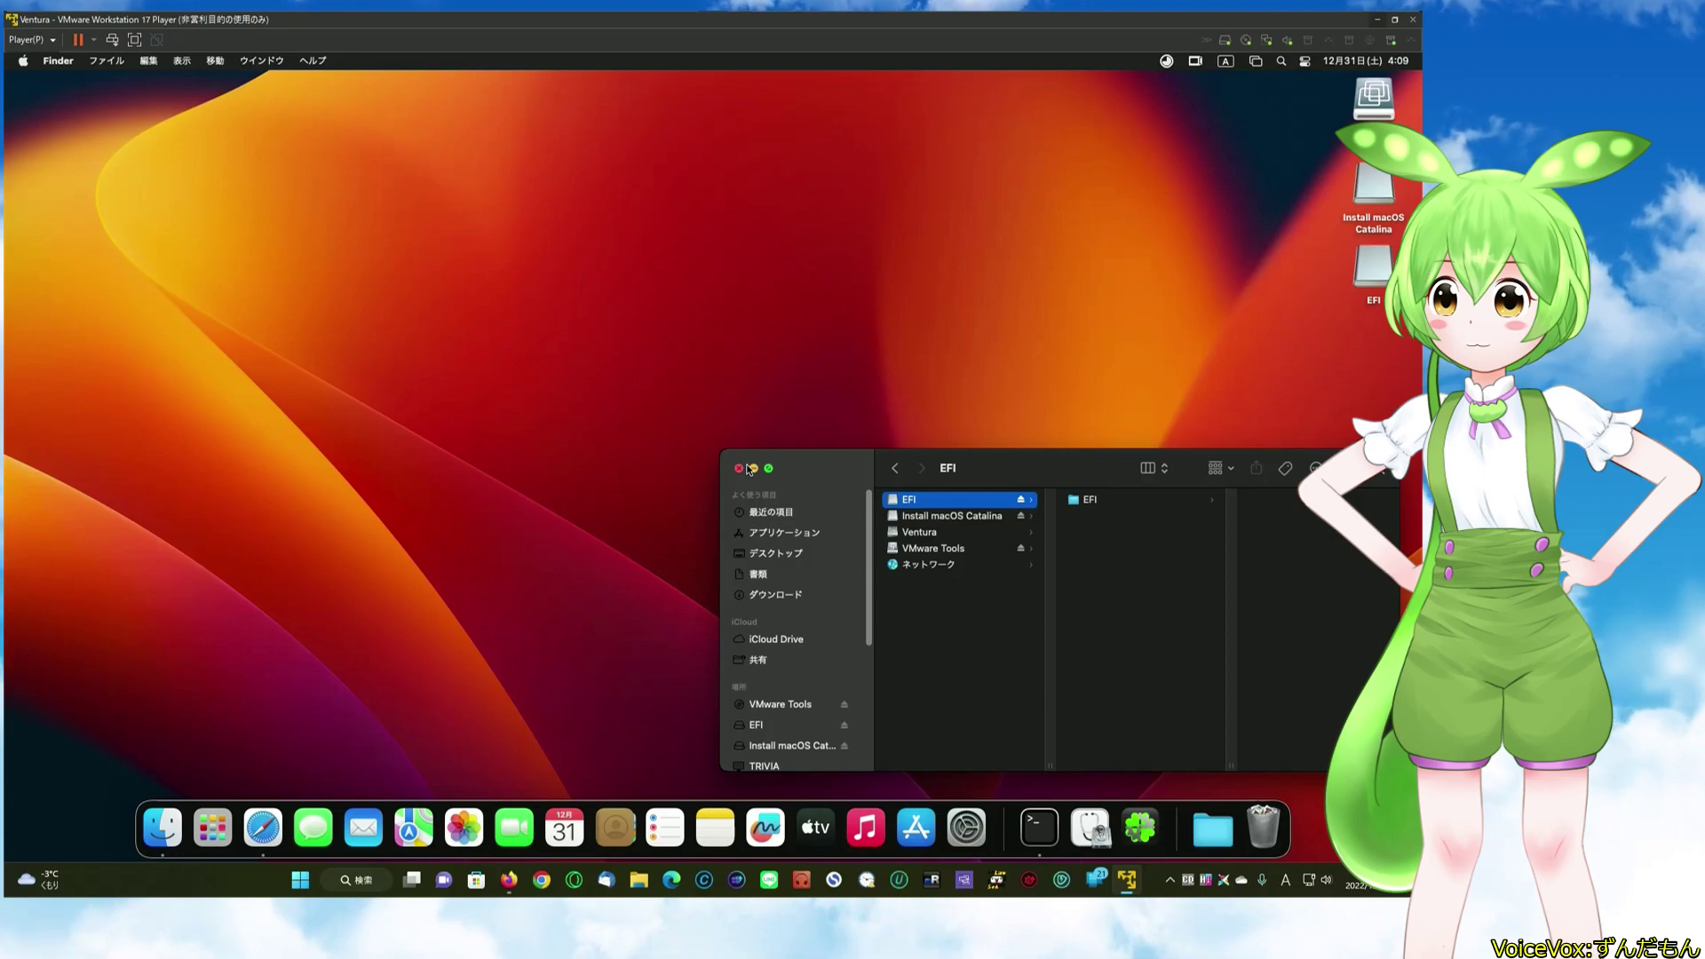
{"action": "double_click", "coordinate": [1085, 499]}
{"action": "left_click", "coordinate": [1114, 517]}
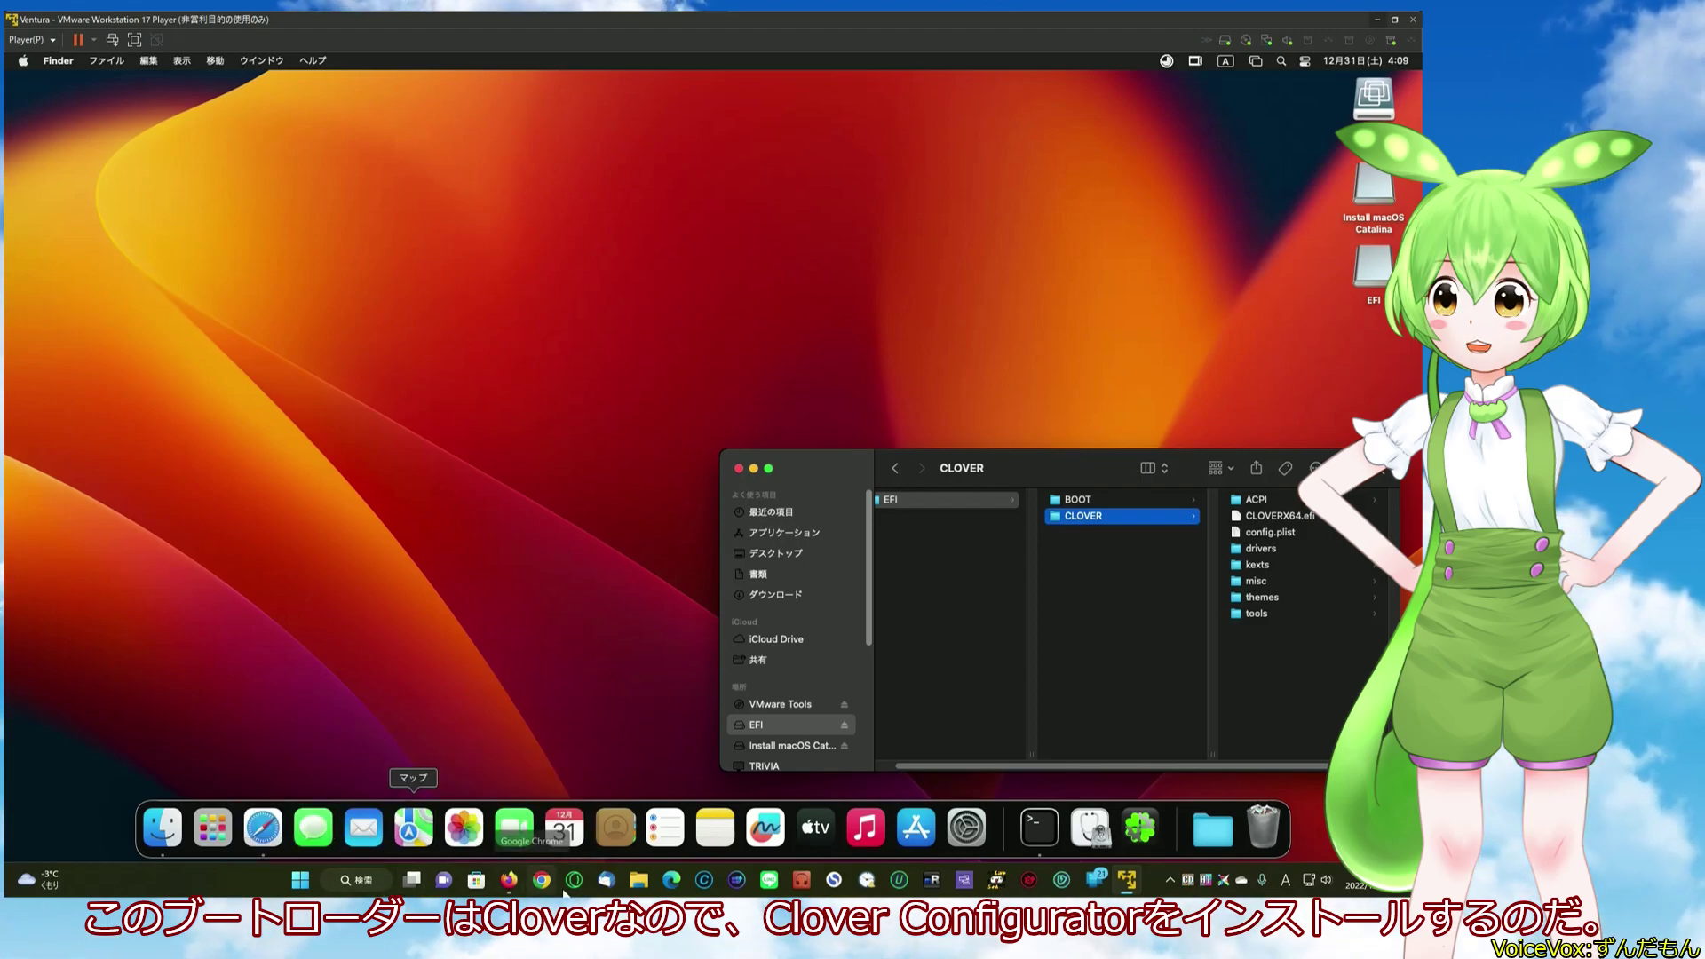
- Switch to Safari, search for "clover configurator" and open the mackie100 projects download page for version 5.24.0.0
{"action": "left_click", "coordinate": [262, 827]}
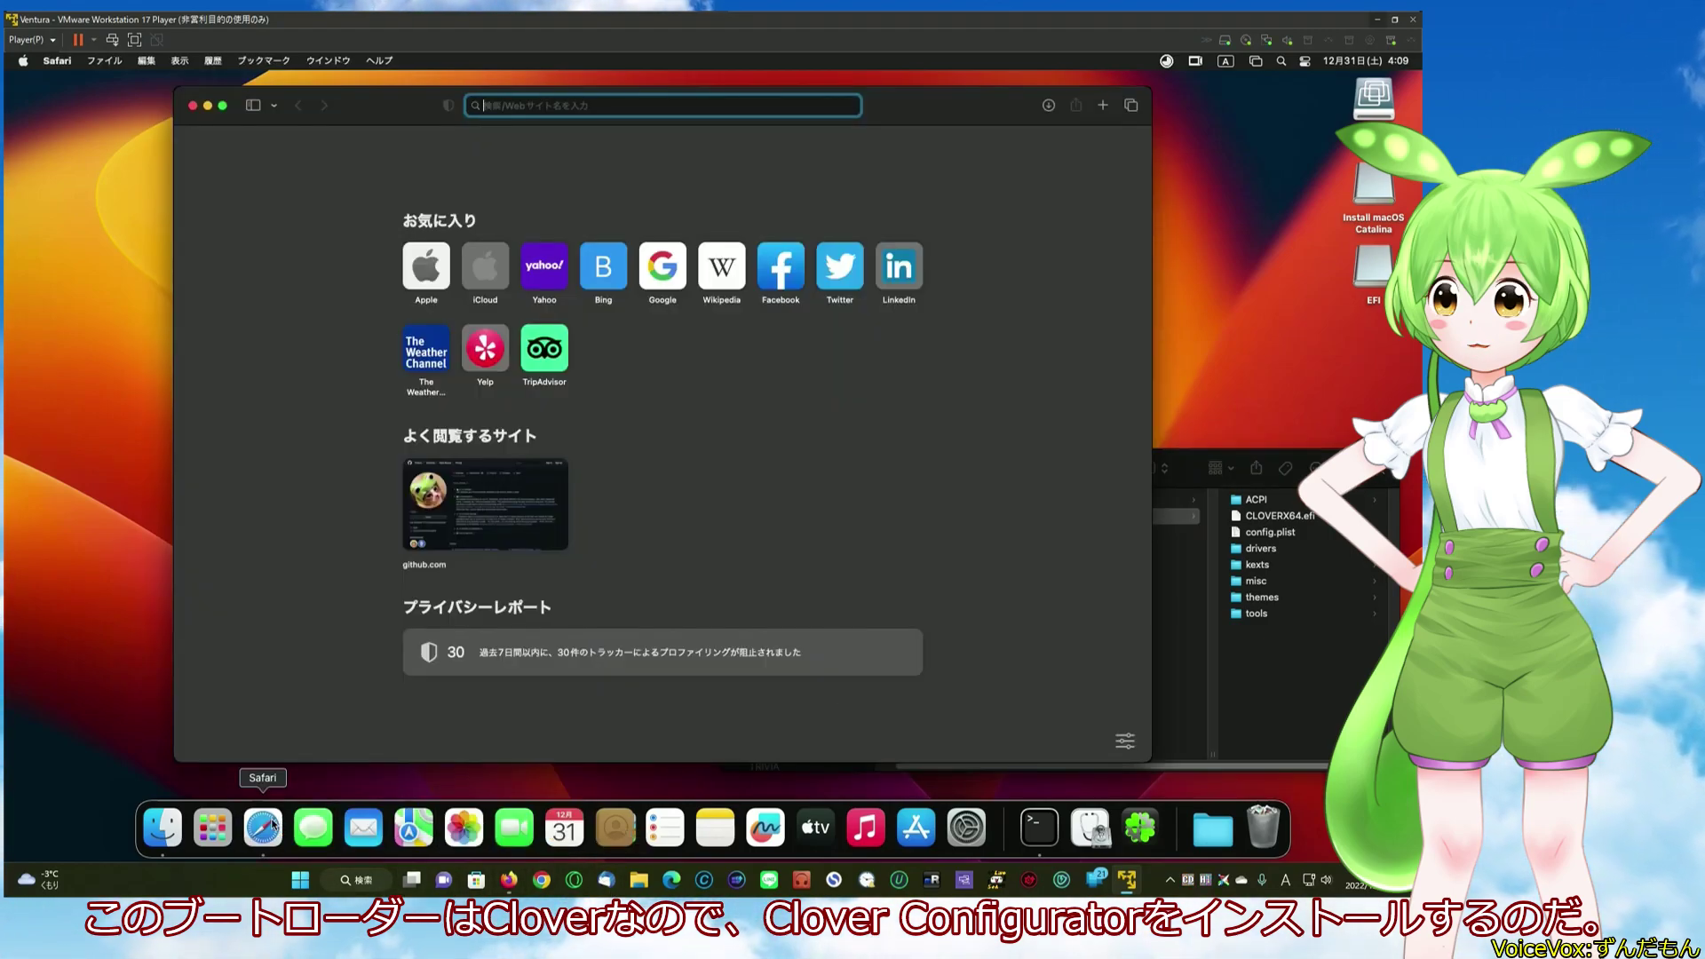
{"action": "type", "text": "clover"}
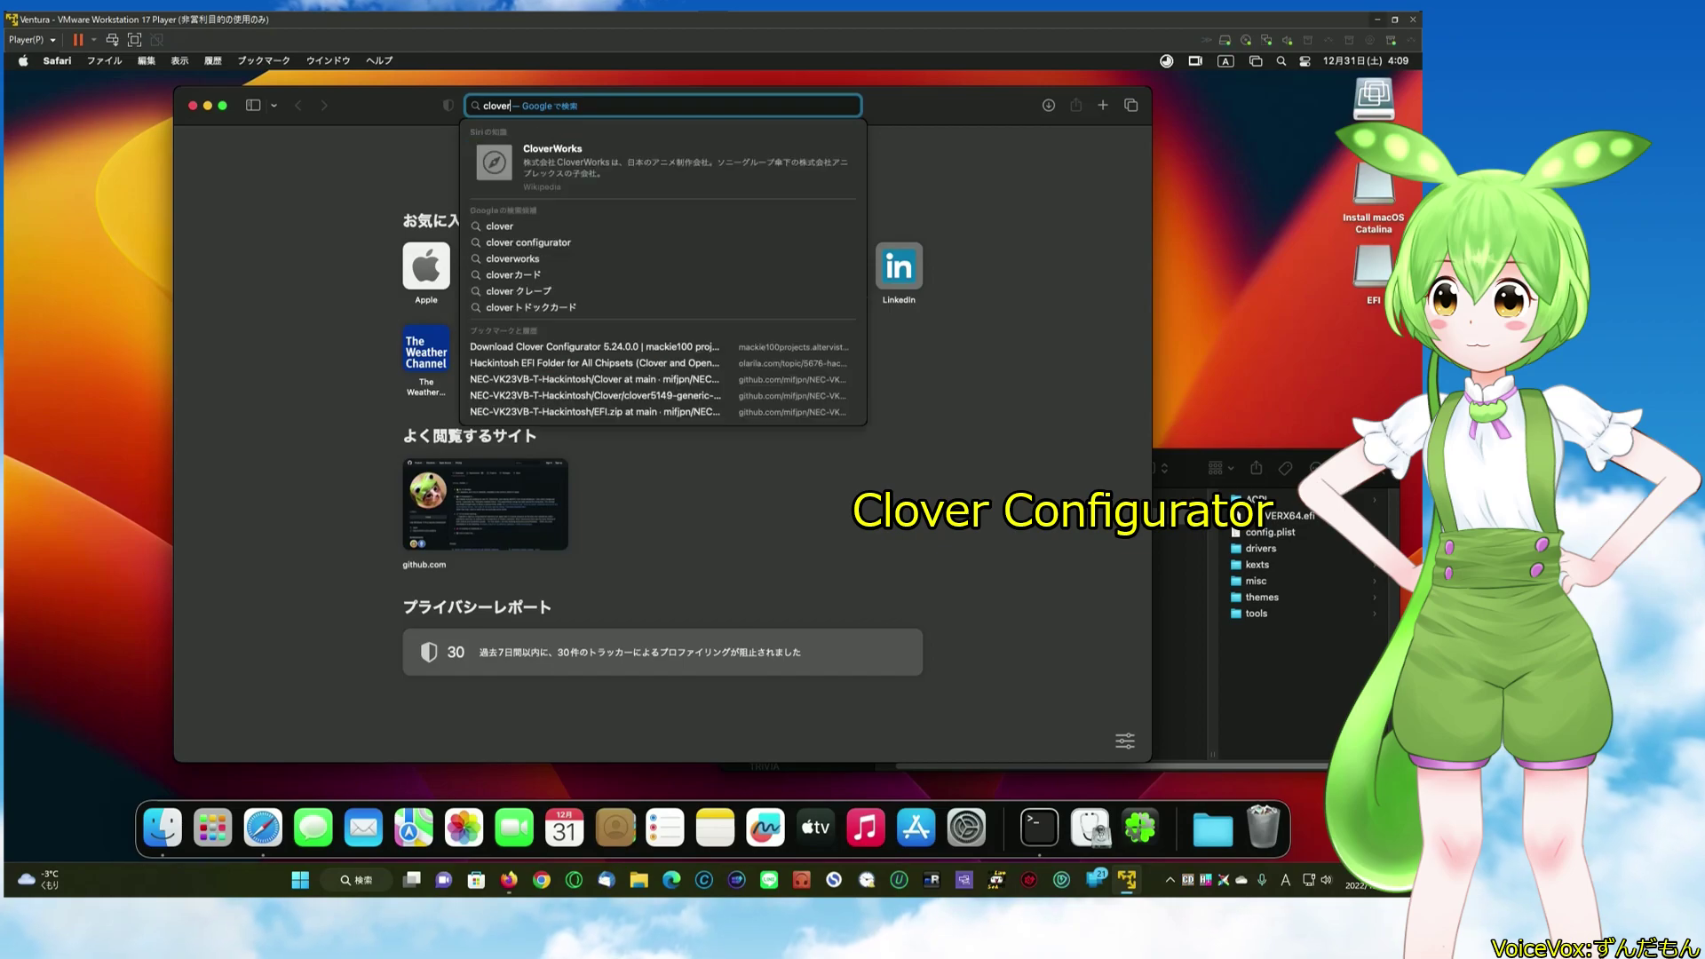
{"action": "type", "text": " conf"}
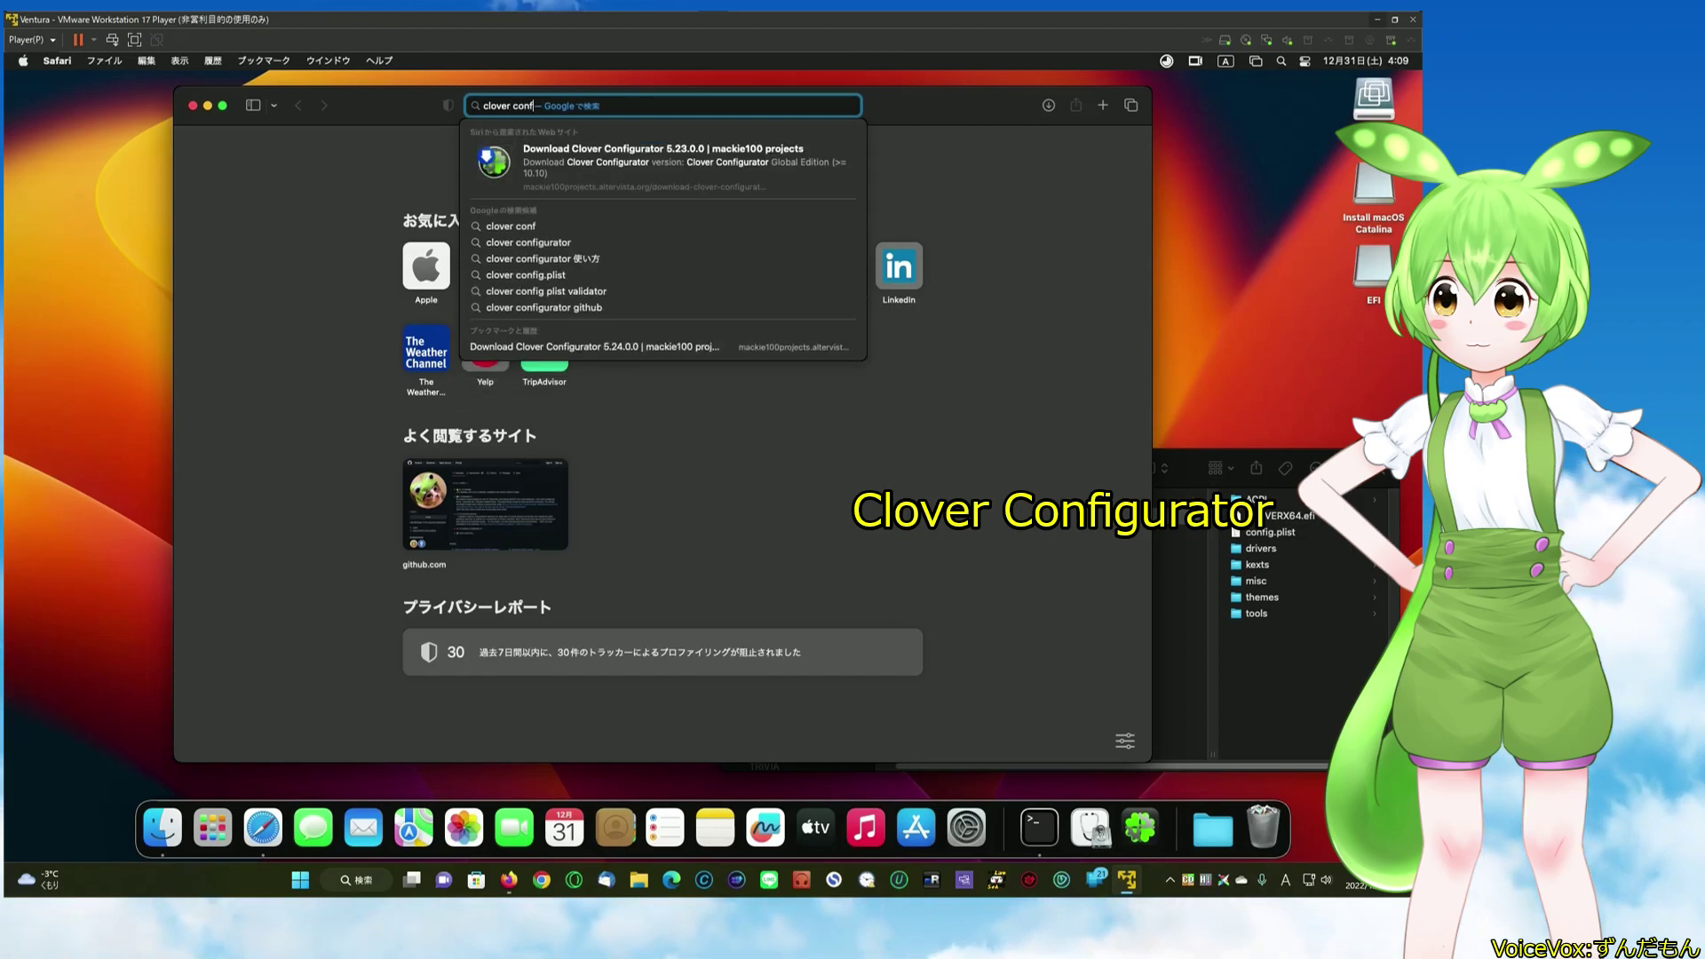
{"action": "type", "text": "igurator"}
{"action": "key", "text": "Return"}
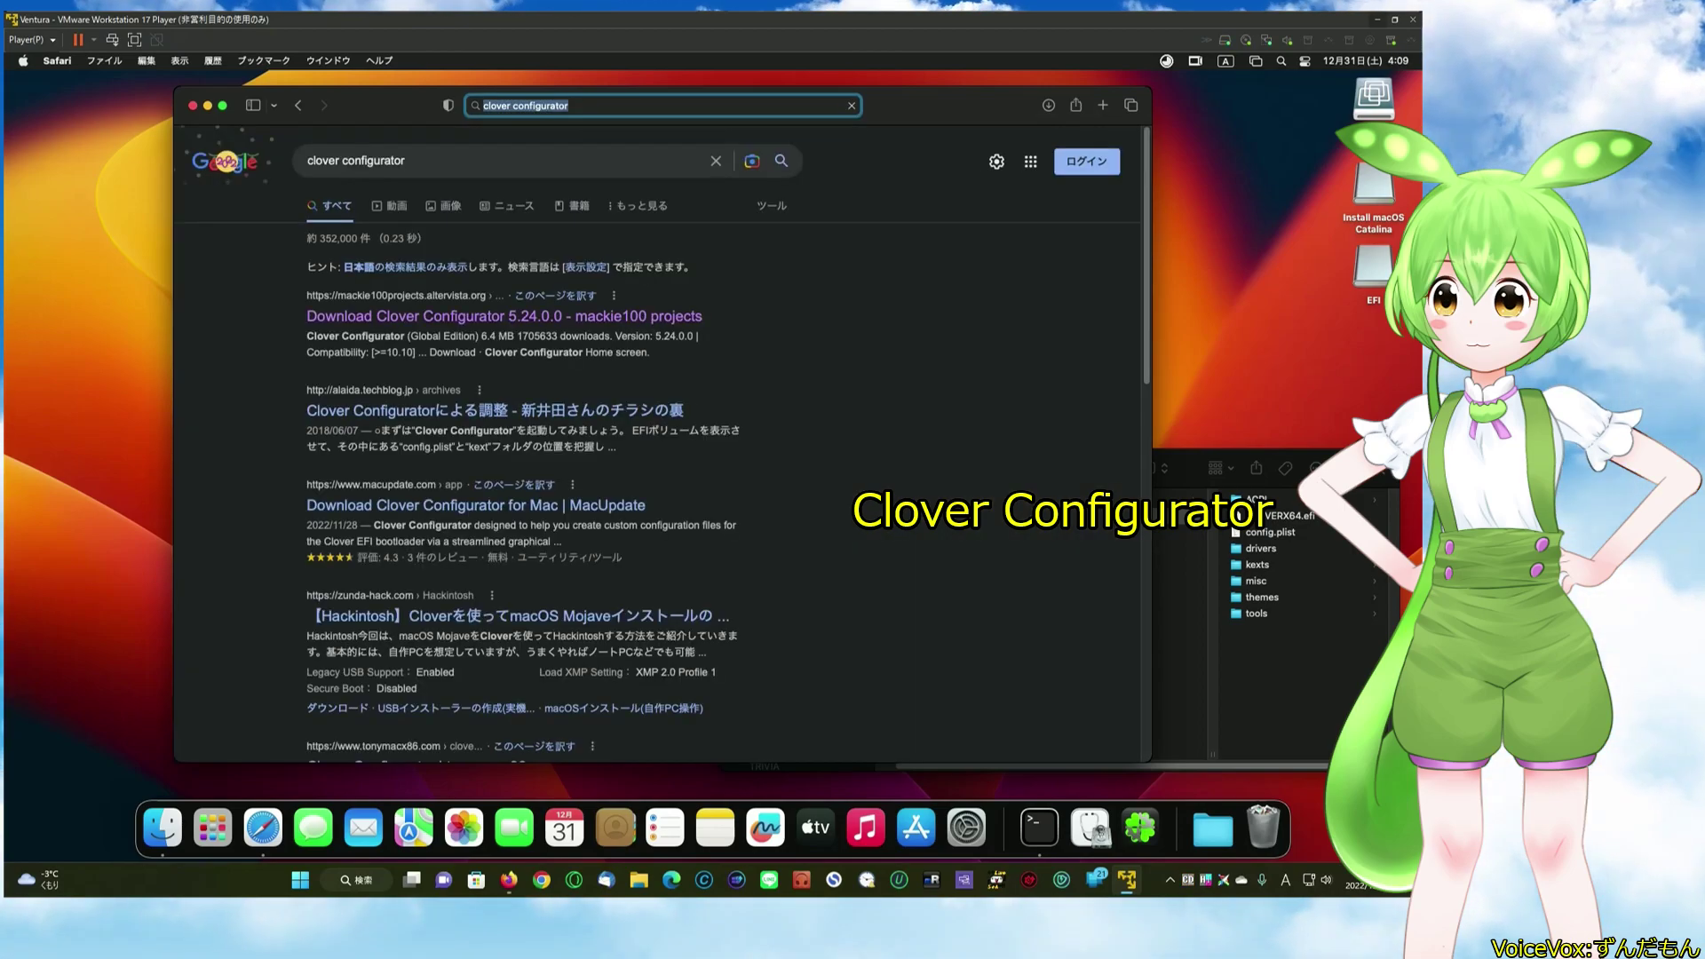
{"action": "left_click", "coordinate": [512, 316]}
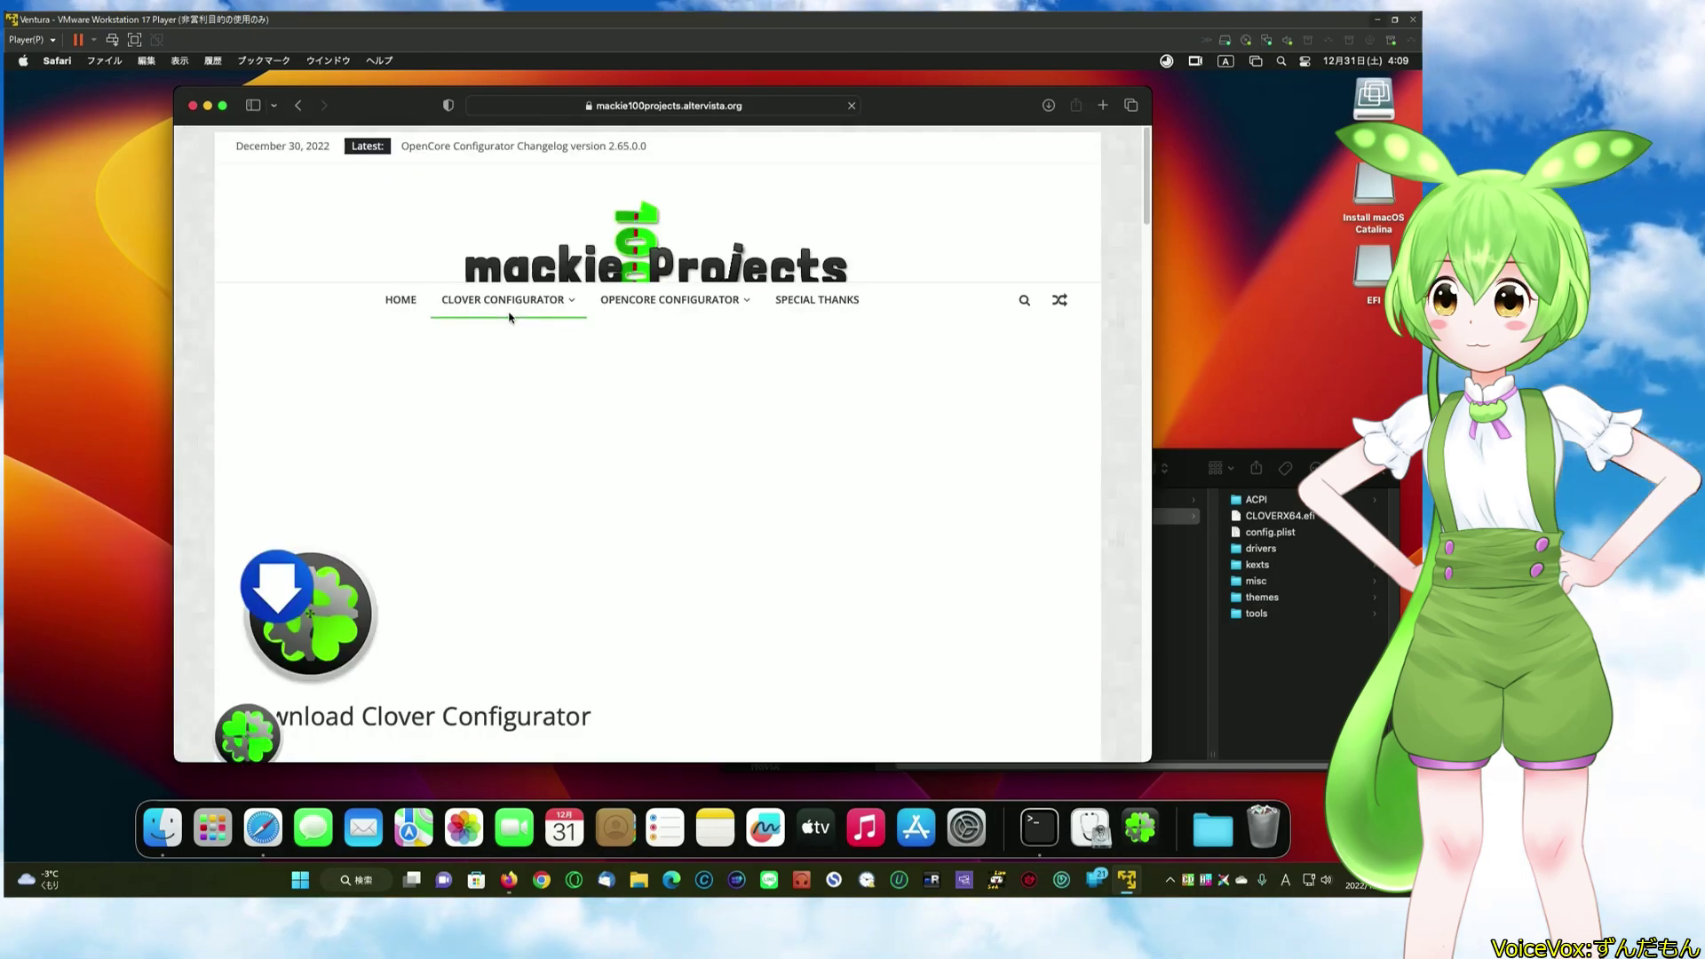
- Download Clover Configurator (Global Edition) and close the Safari window
{"action": "scroll", "coordinate": [555, 416], "scroll_direction": "down", "scroll_amount": 5}
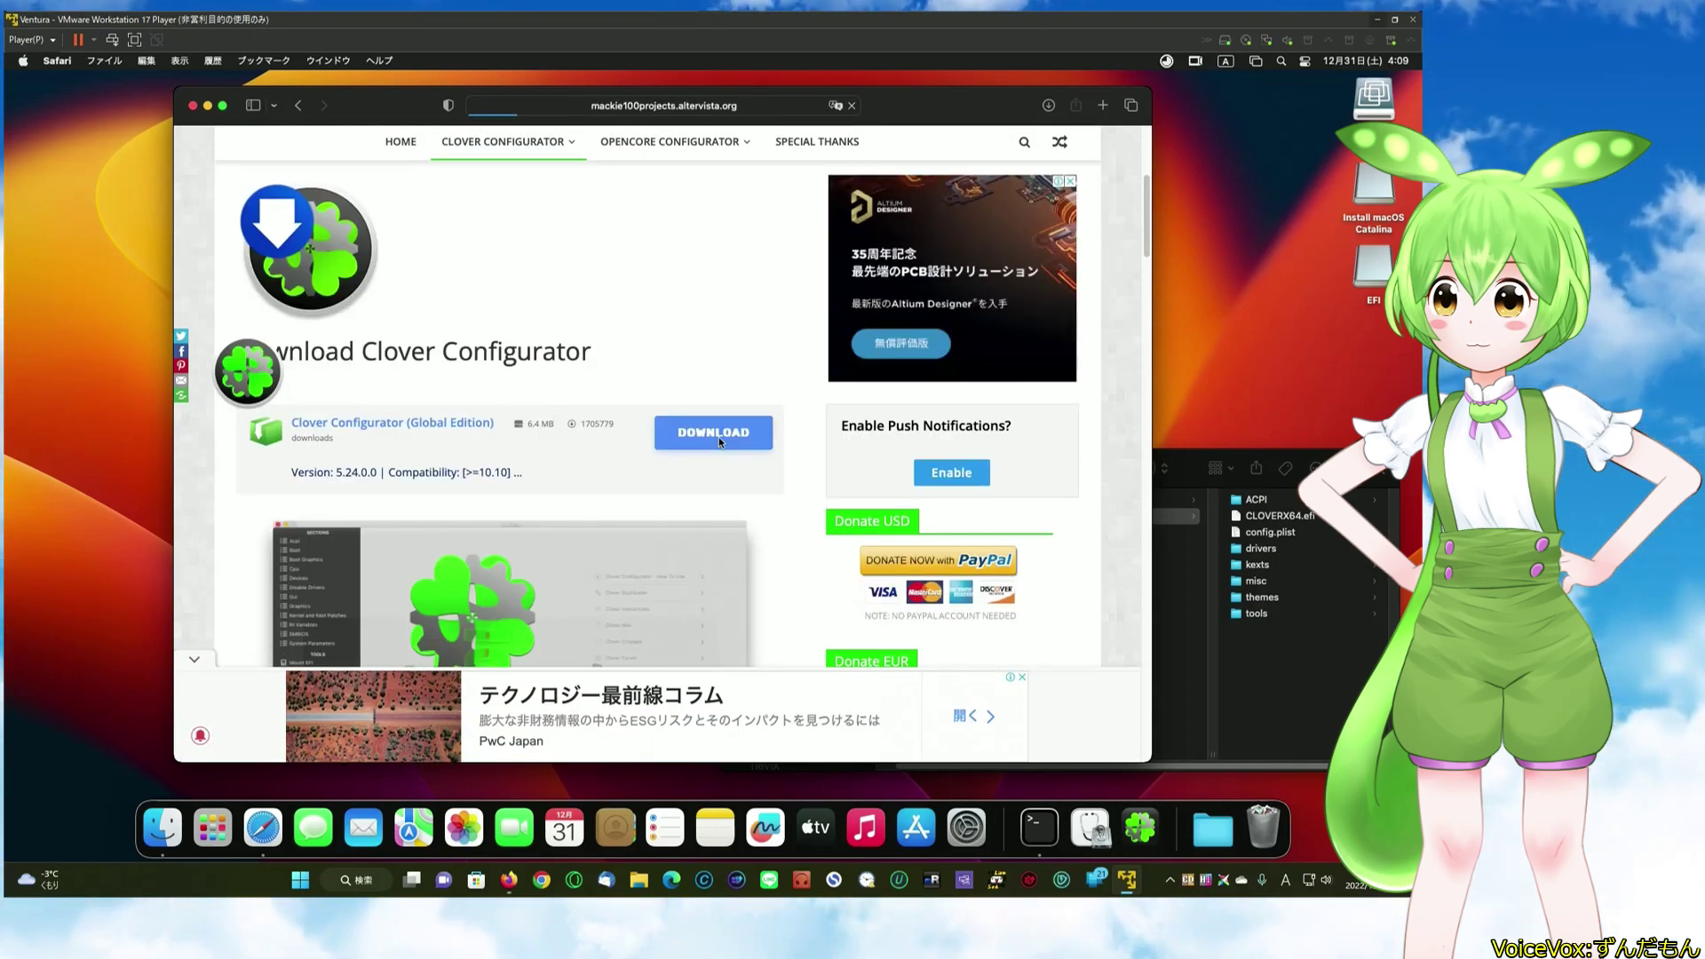
{"action": "left_click", "coordinate": [718, 433]}
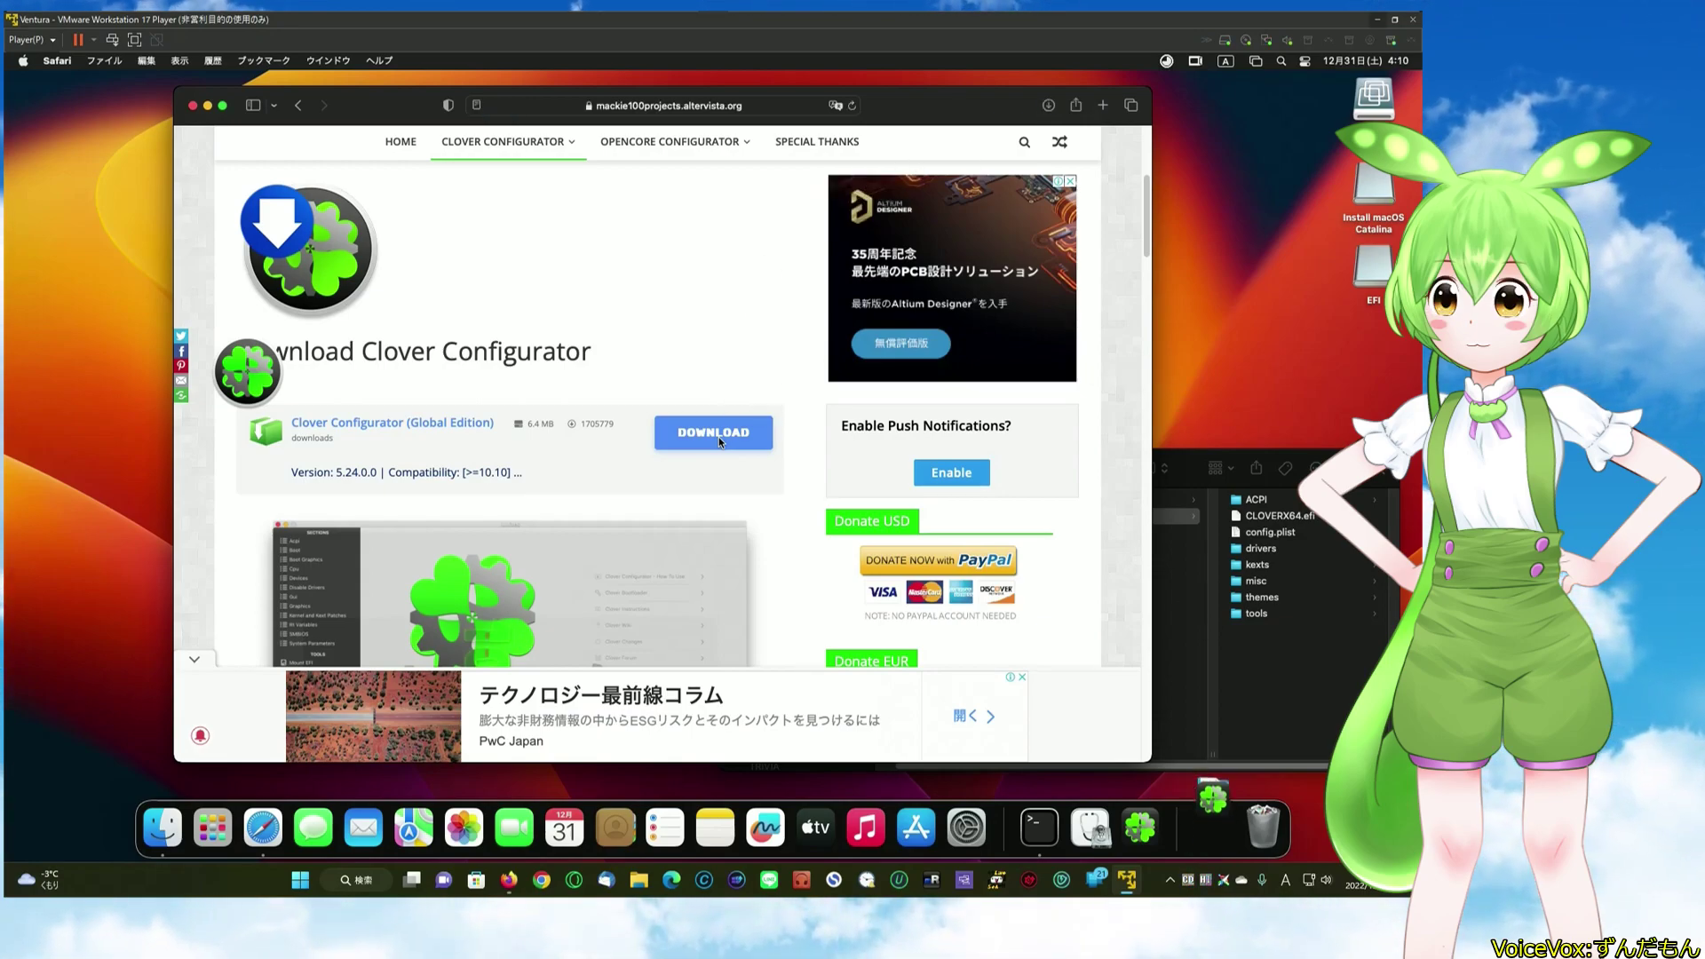
{"action": "left_click", "coordinate": [194, 106]}
- Show the Downloads folder in Finder and move Clover Configurator into the Applications folder
{"action": "left_click", "coordinate": [1213, 827]}
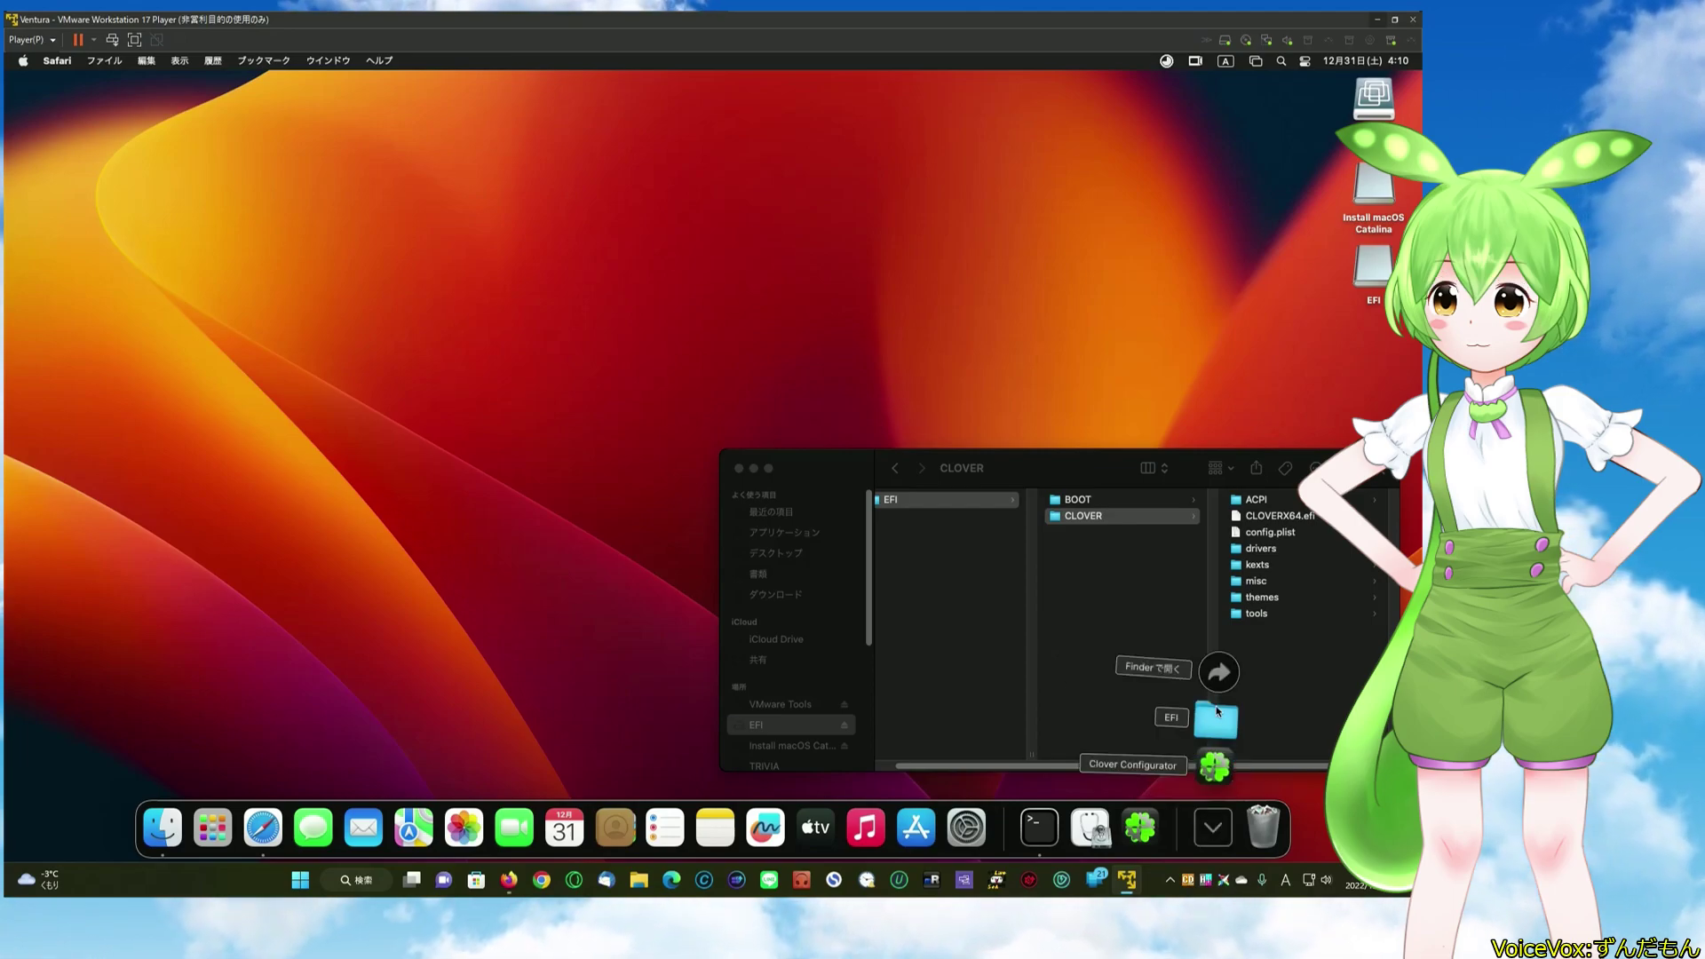
{"action": "left_click", "coordinate": [1213, 665]}
{"action": "left_click_drag", "start_coordinate": [902, 176], "coordinate": [727, 188]}
{"action": "left_click", "coordinate": [621, 285]}
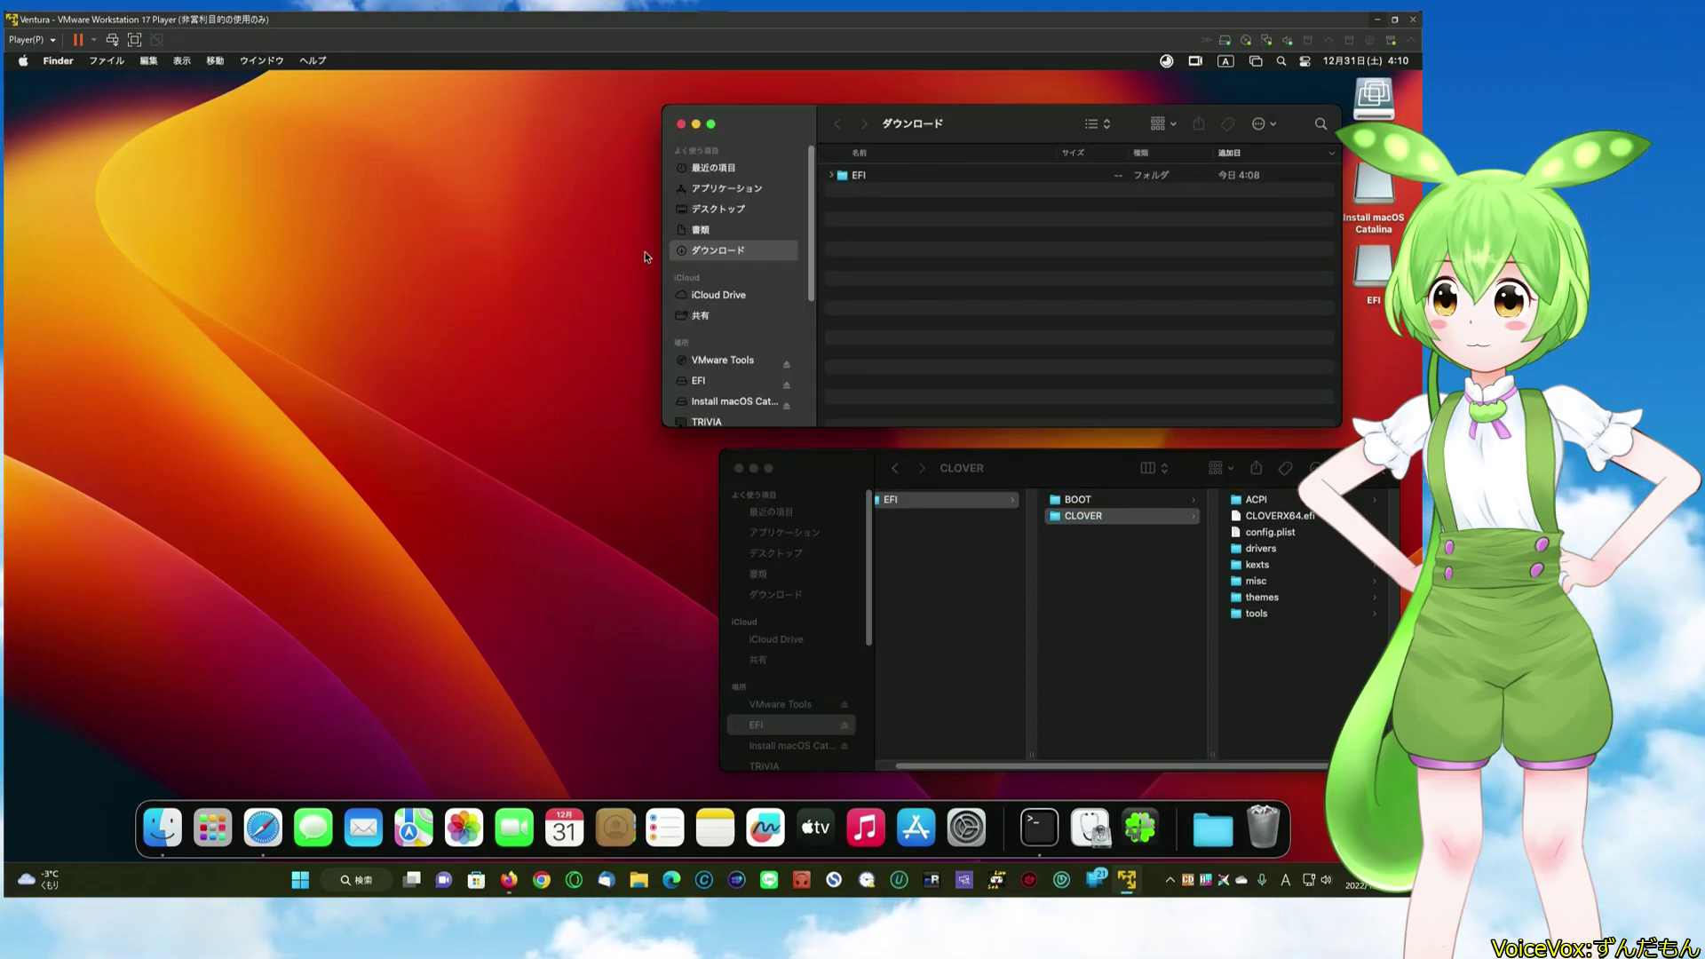
- Launch Clover Configurator from Applications, approving the security override, and close its untitled document and the Applications window
{"action": "left_click", "coordinate": [710, 190]}
{"action": "right_click", "coordinate": [1030, 188]}
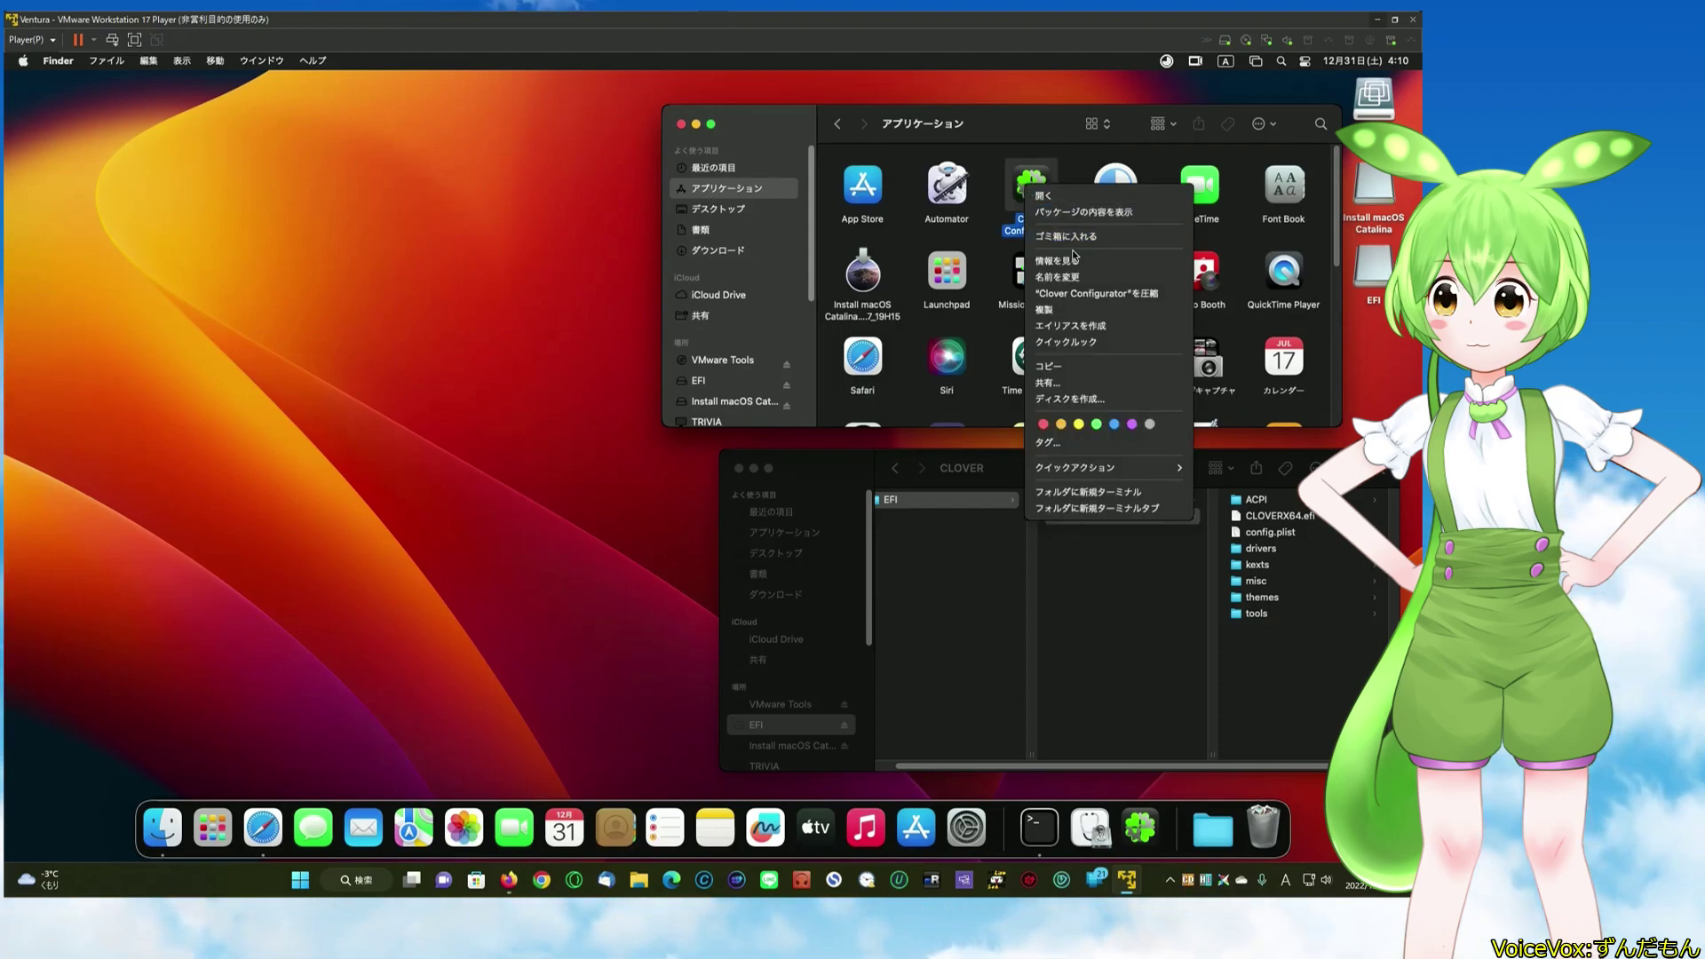
{"action": "left_click", "coordinate": [1065, 195]}
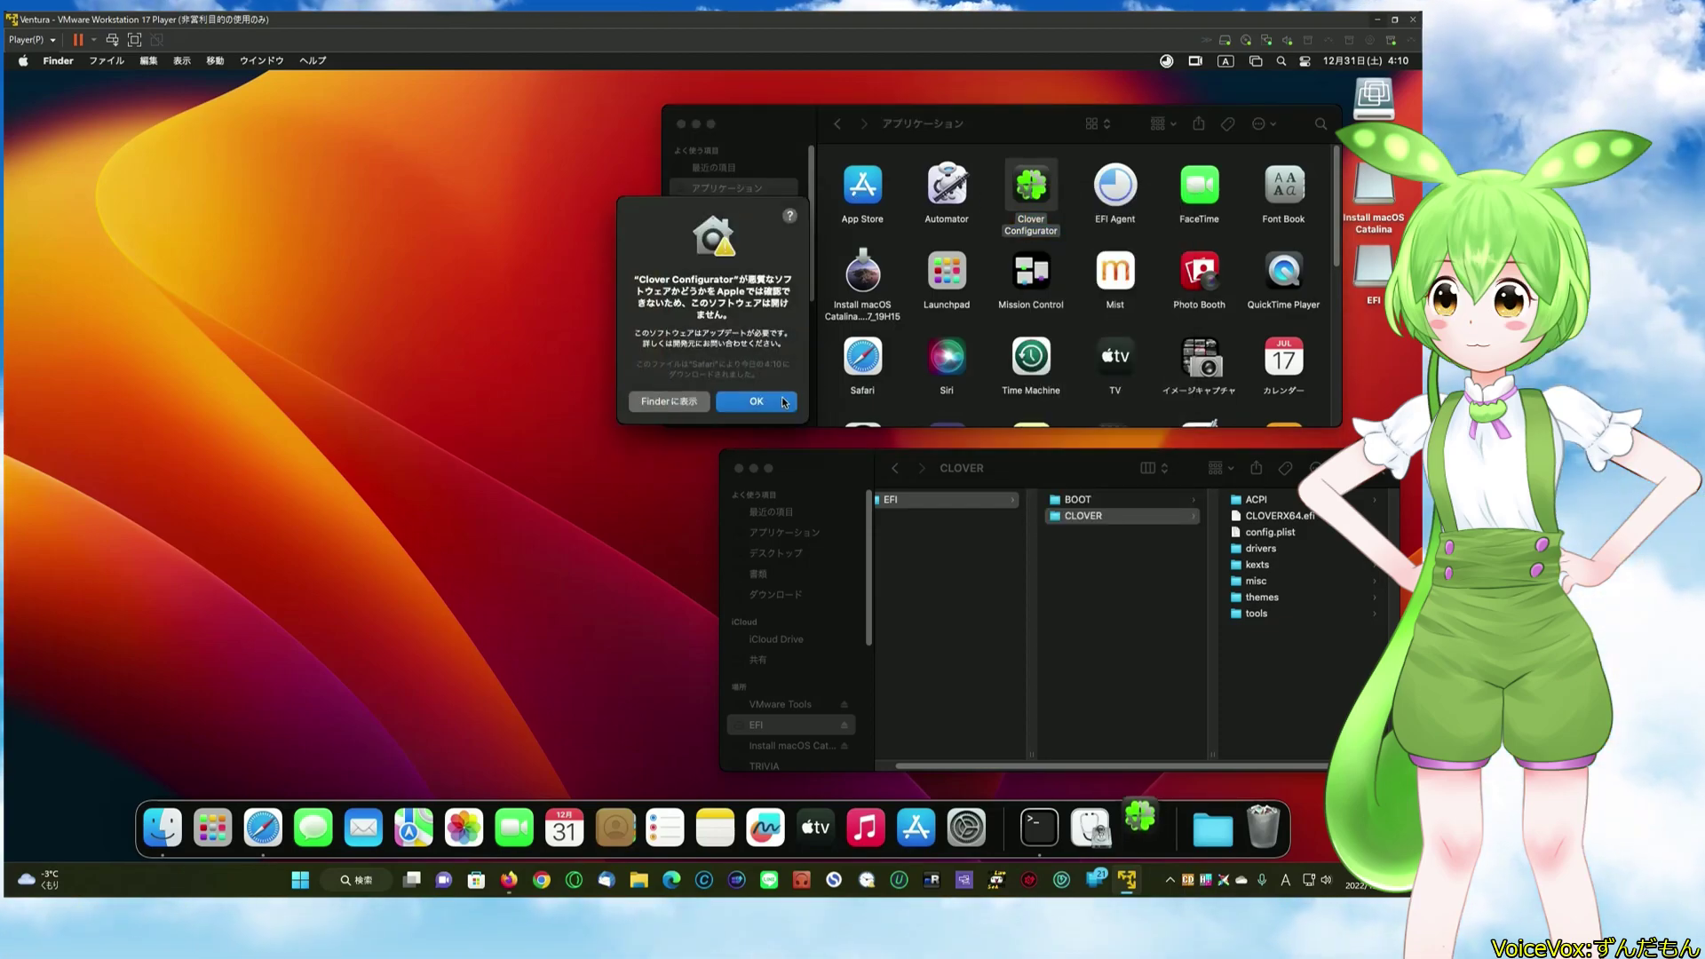
{"action": "left_click", "coordinate": [785, 402]}
{"action": "right_click", "coordinate": [1024, 197]}
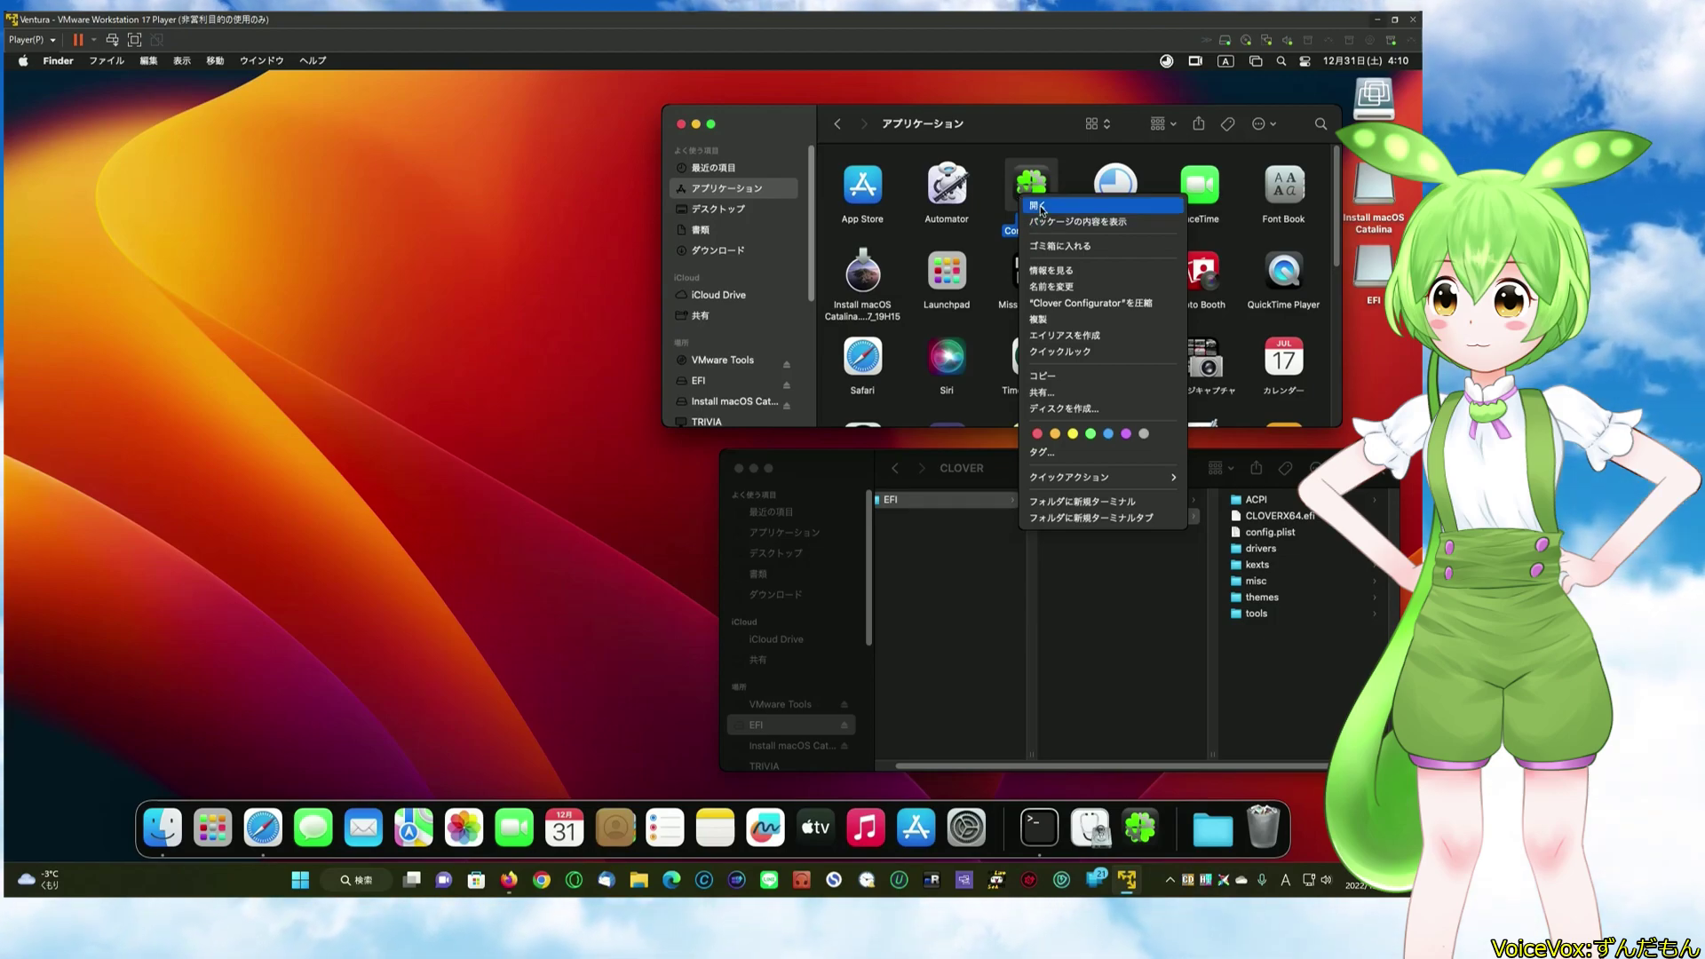
{"action": "left_click", "coordinate": [1040, 207]}
{"action": "left_click", "coordinate": [749, 380]}
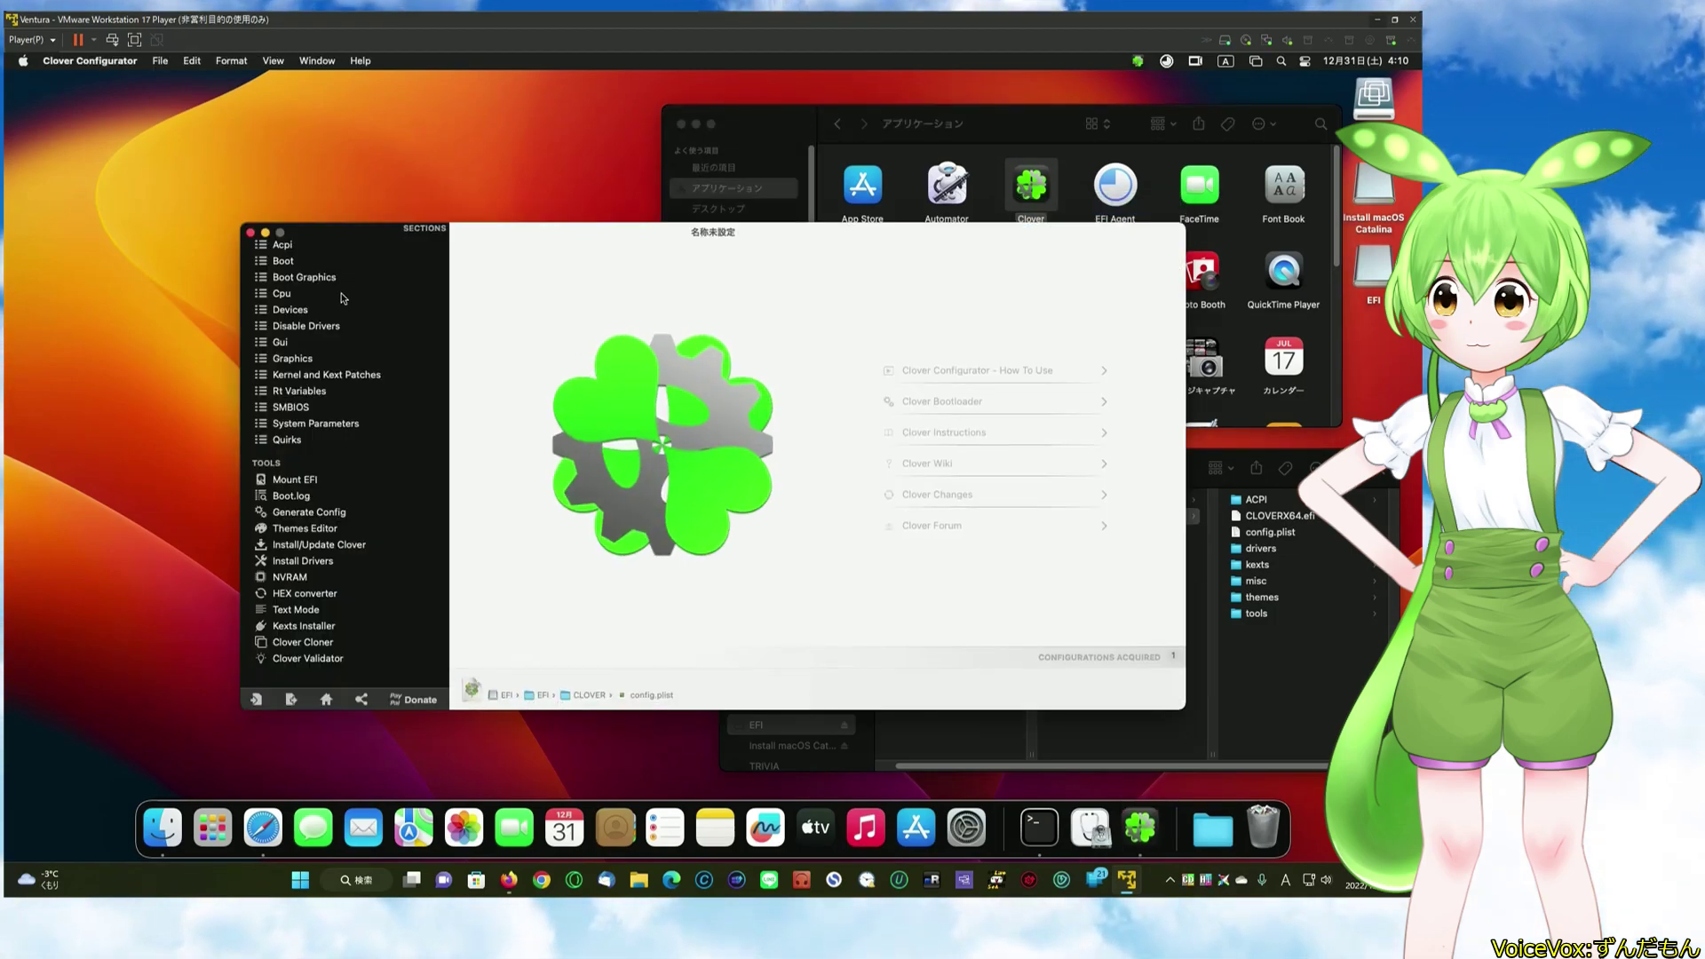
{"action": "left_click", "coordinate": [251, 232]}
{"action": "left_click", "coordinate": [680, 123]}
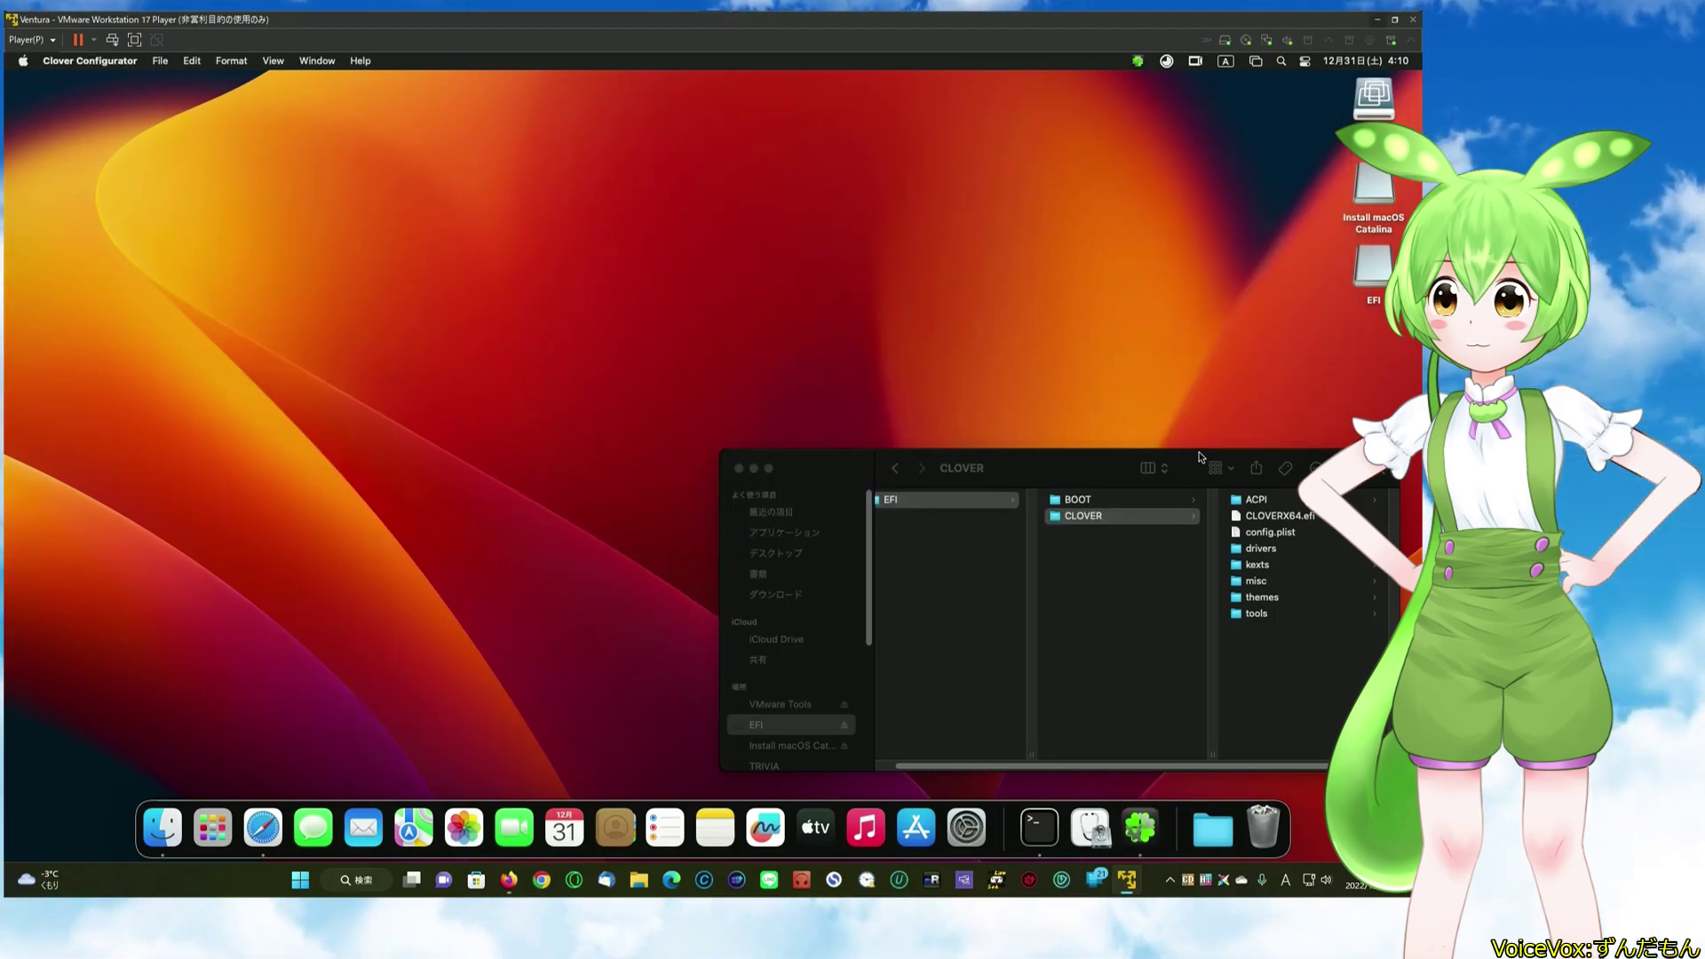
- Open config.plist from the partition's CLOVER folder with Clover Configurator and show its SMBIOS section
{"action": "left_click", "coordinate": [1269, 532]}
{"action": "right_click", "coordinate": [1137, 534]}
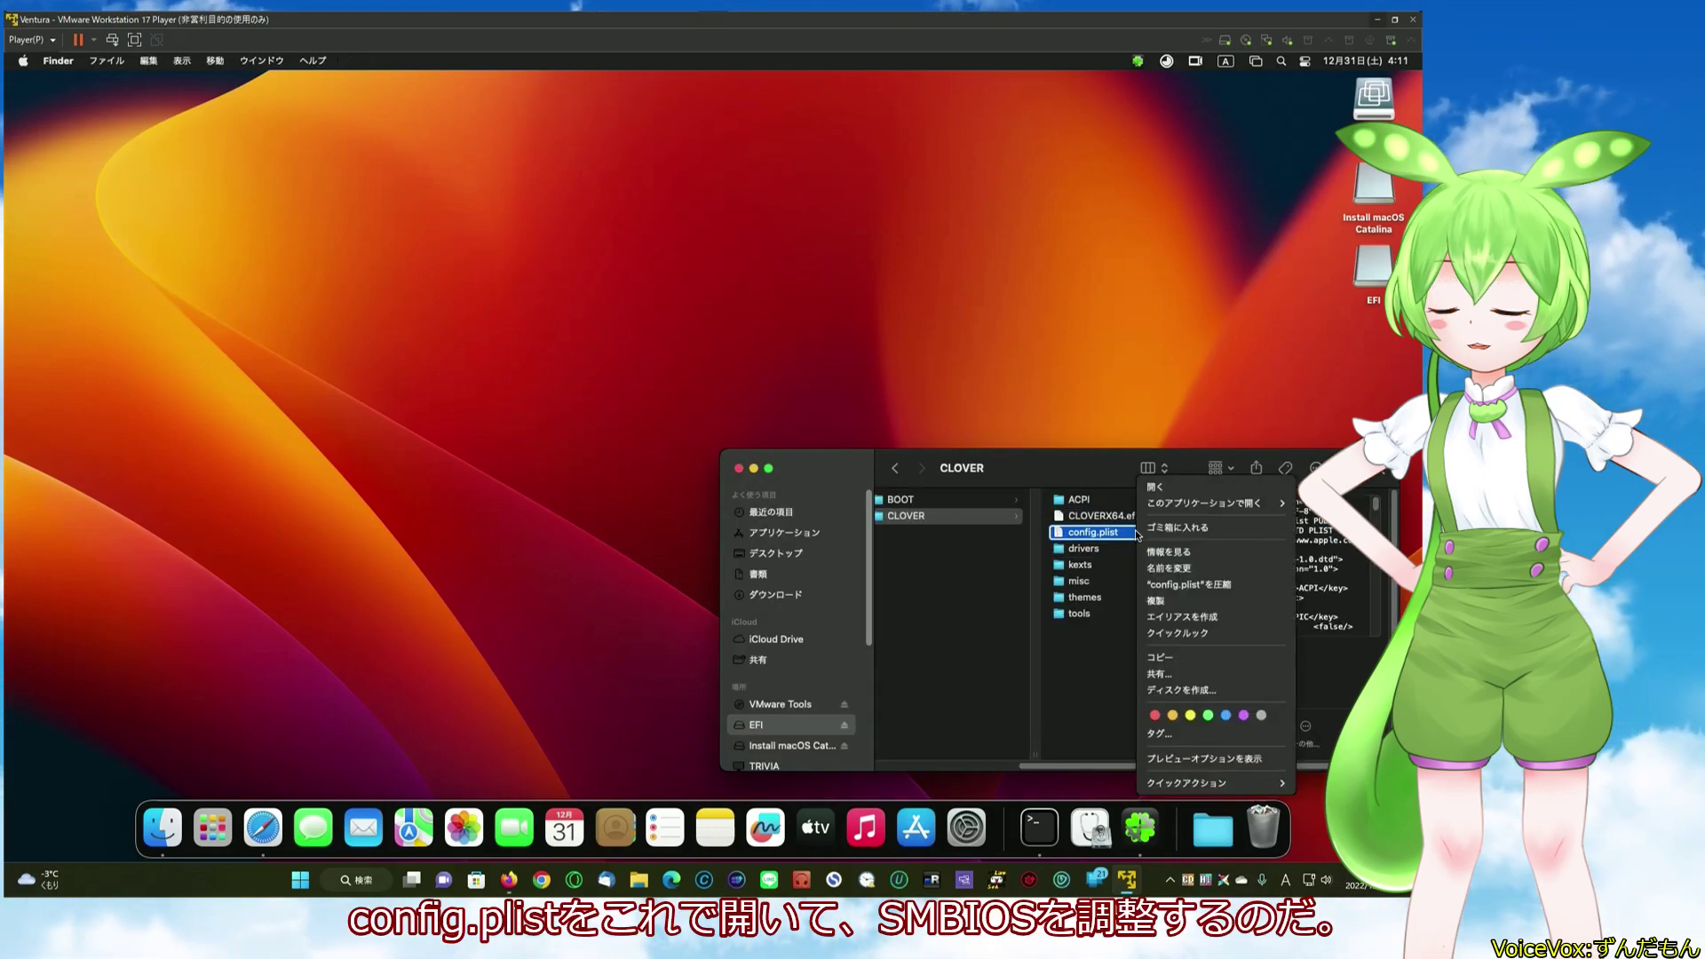
{"action": "mouse_move", "coordinate": [1160, 505]}
{"action": "left_click", "coordinate": [1103, 505]}
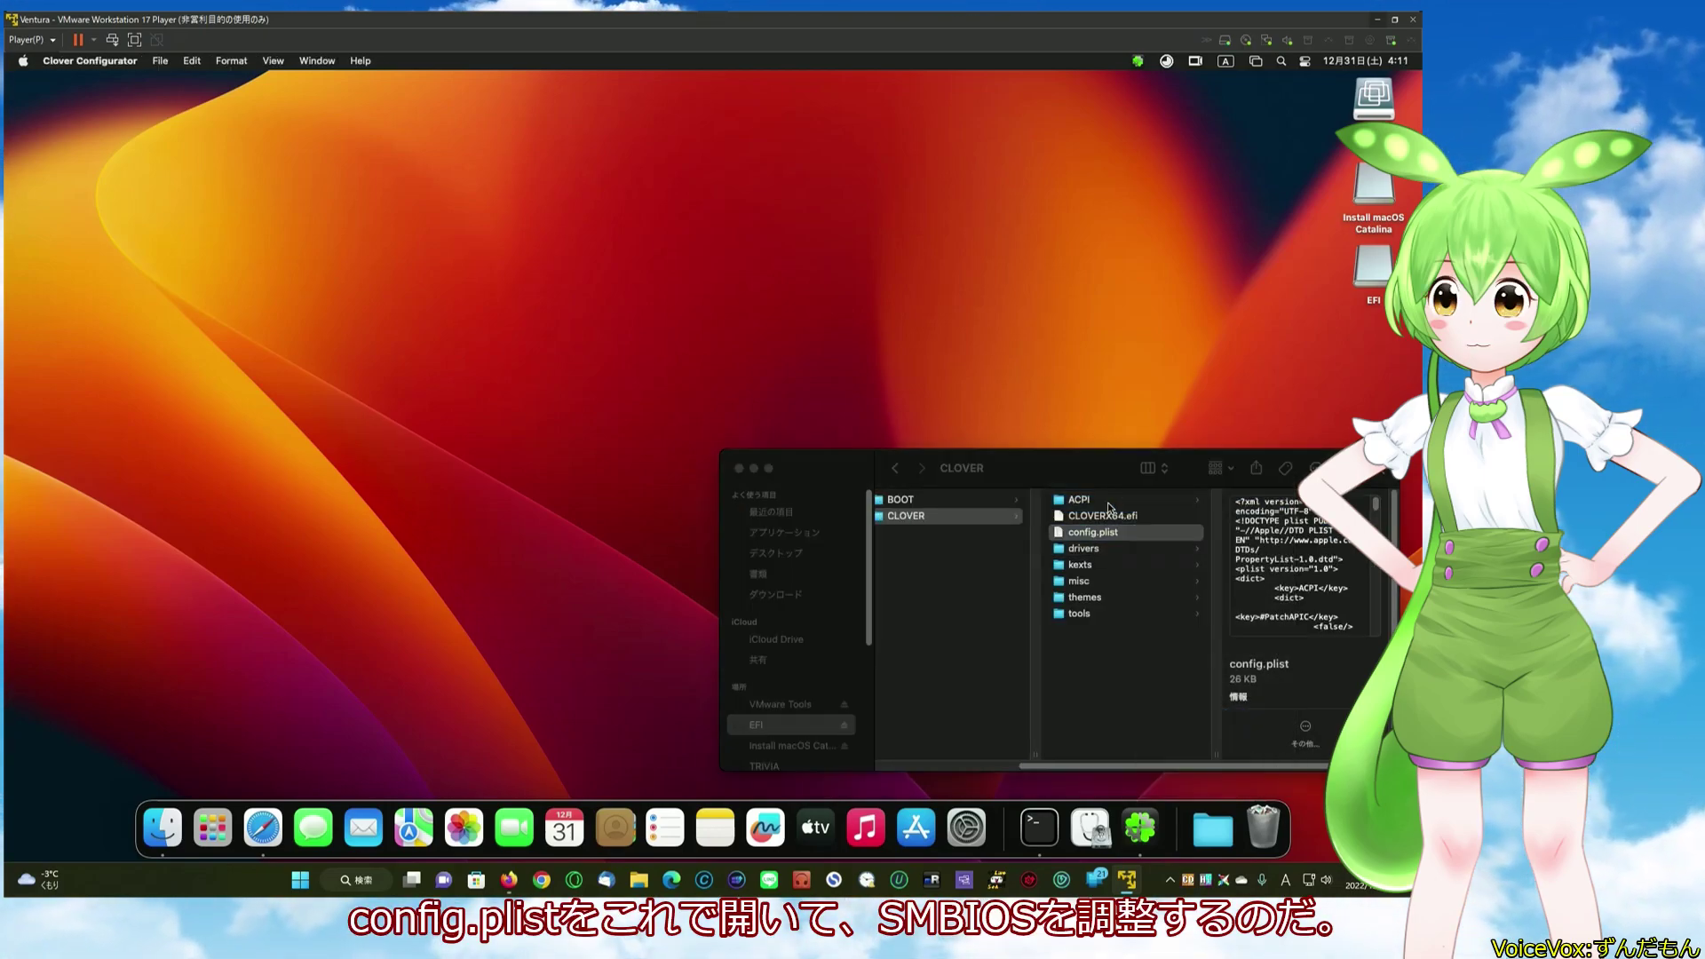
{"action": "left_click", "coordinate": [288, 407]}
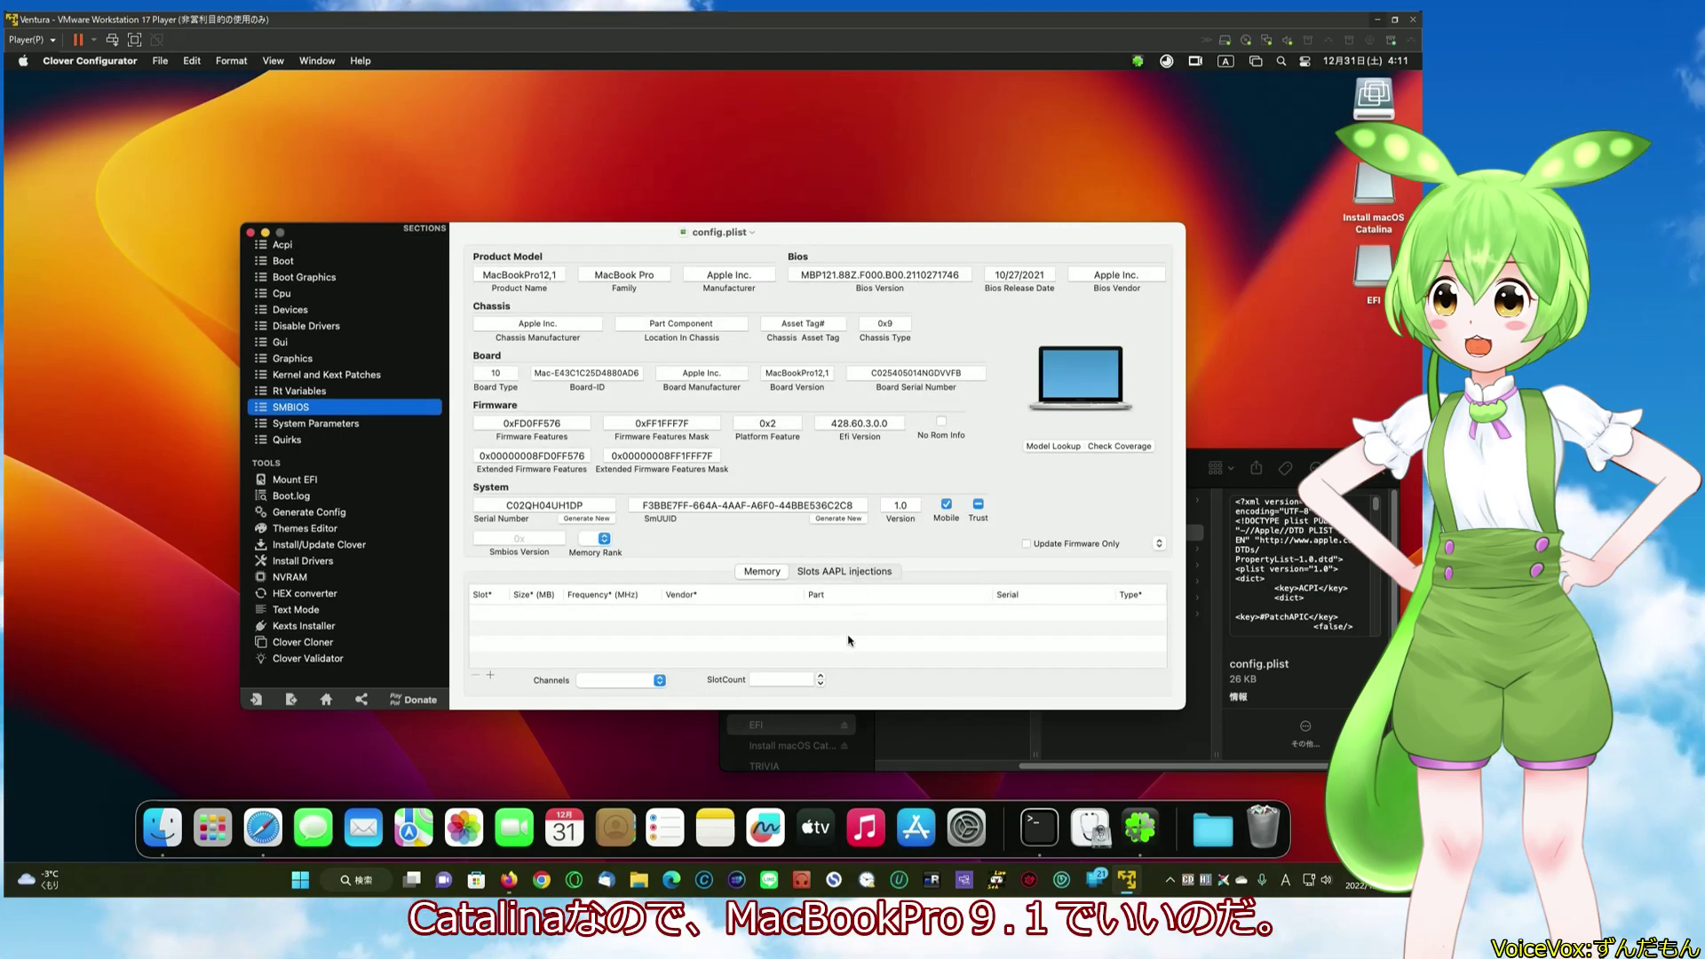
- Set the SMBIOS model to MacBookPro9,1 (15-inch, Mid 2012), save config.plist and close it
{"action": "left_click", "coordinate": [1160, 544]}
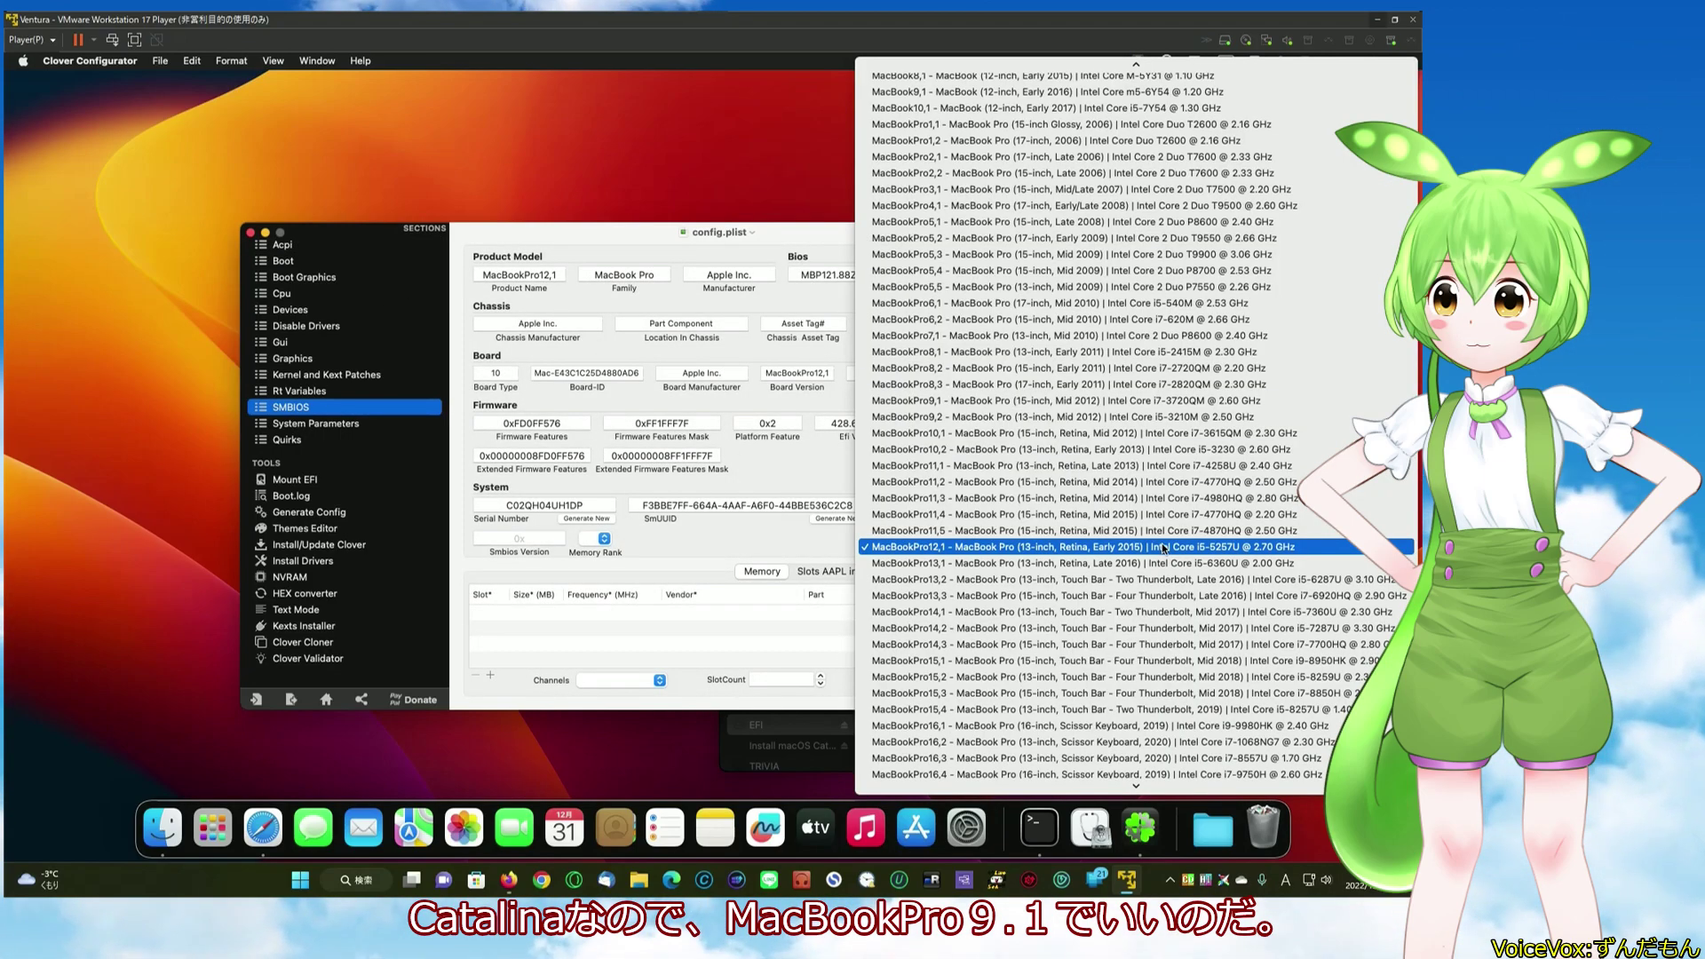
{"action": "left_click", "coordinate": [1106, 401]}
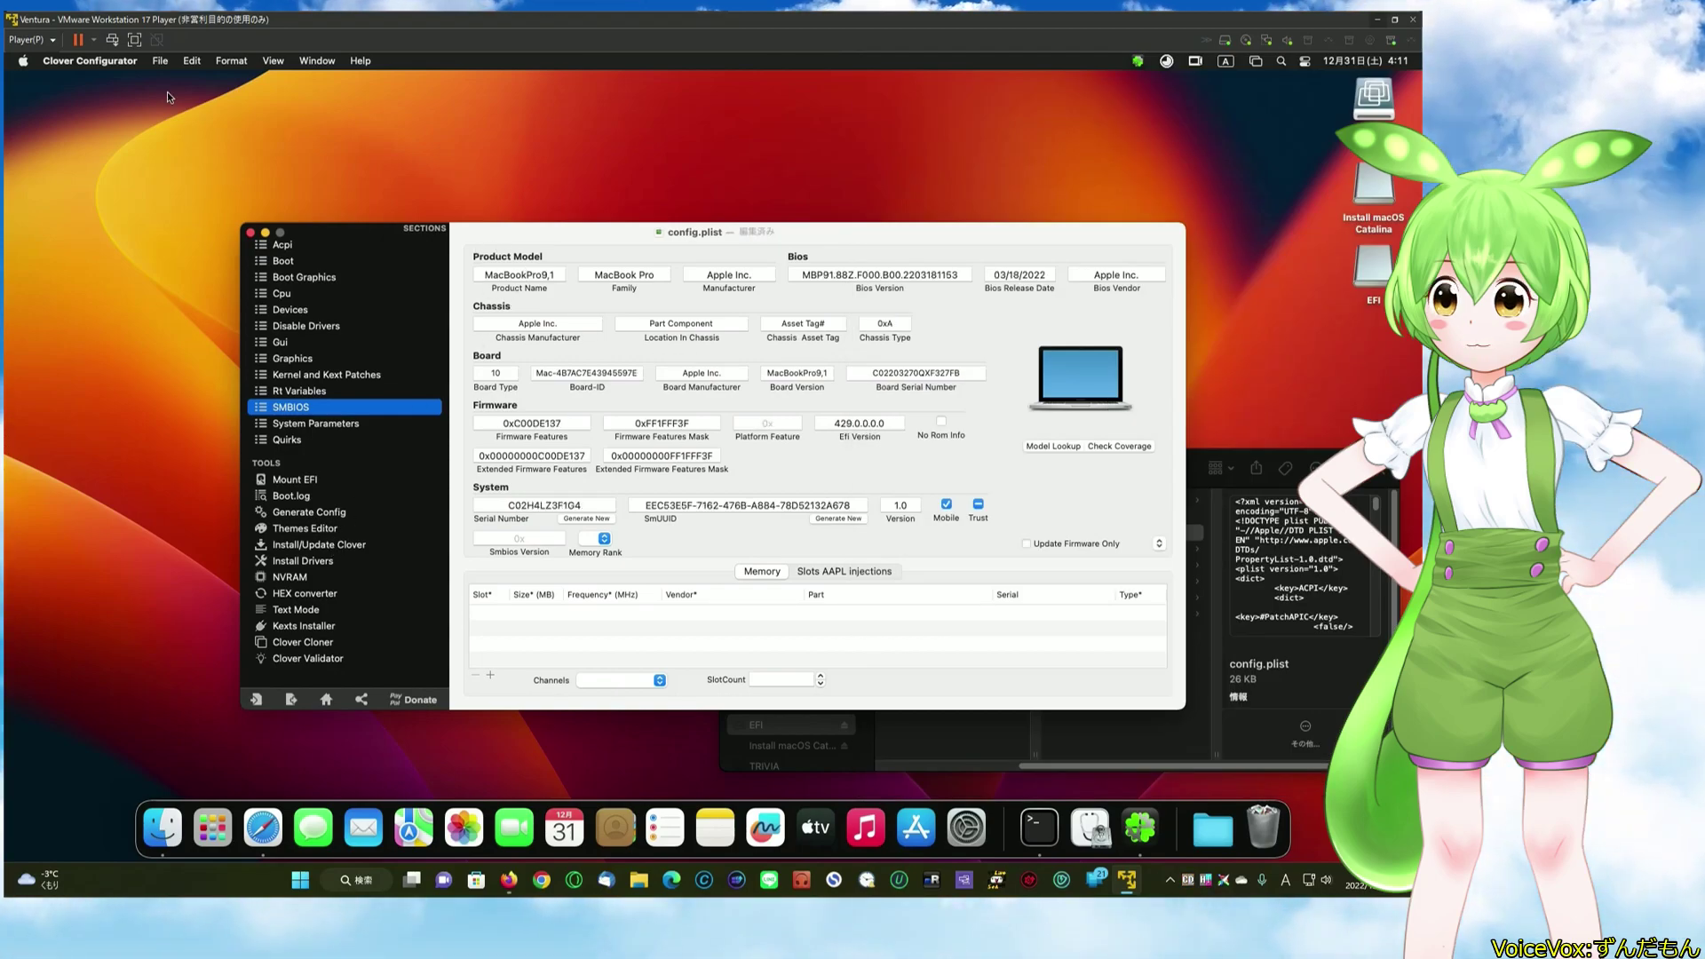
{"action": "left_click", "coordinate": [160, 60]}
{"action": "left_click", "coordinate": [172, 165]}
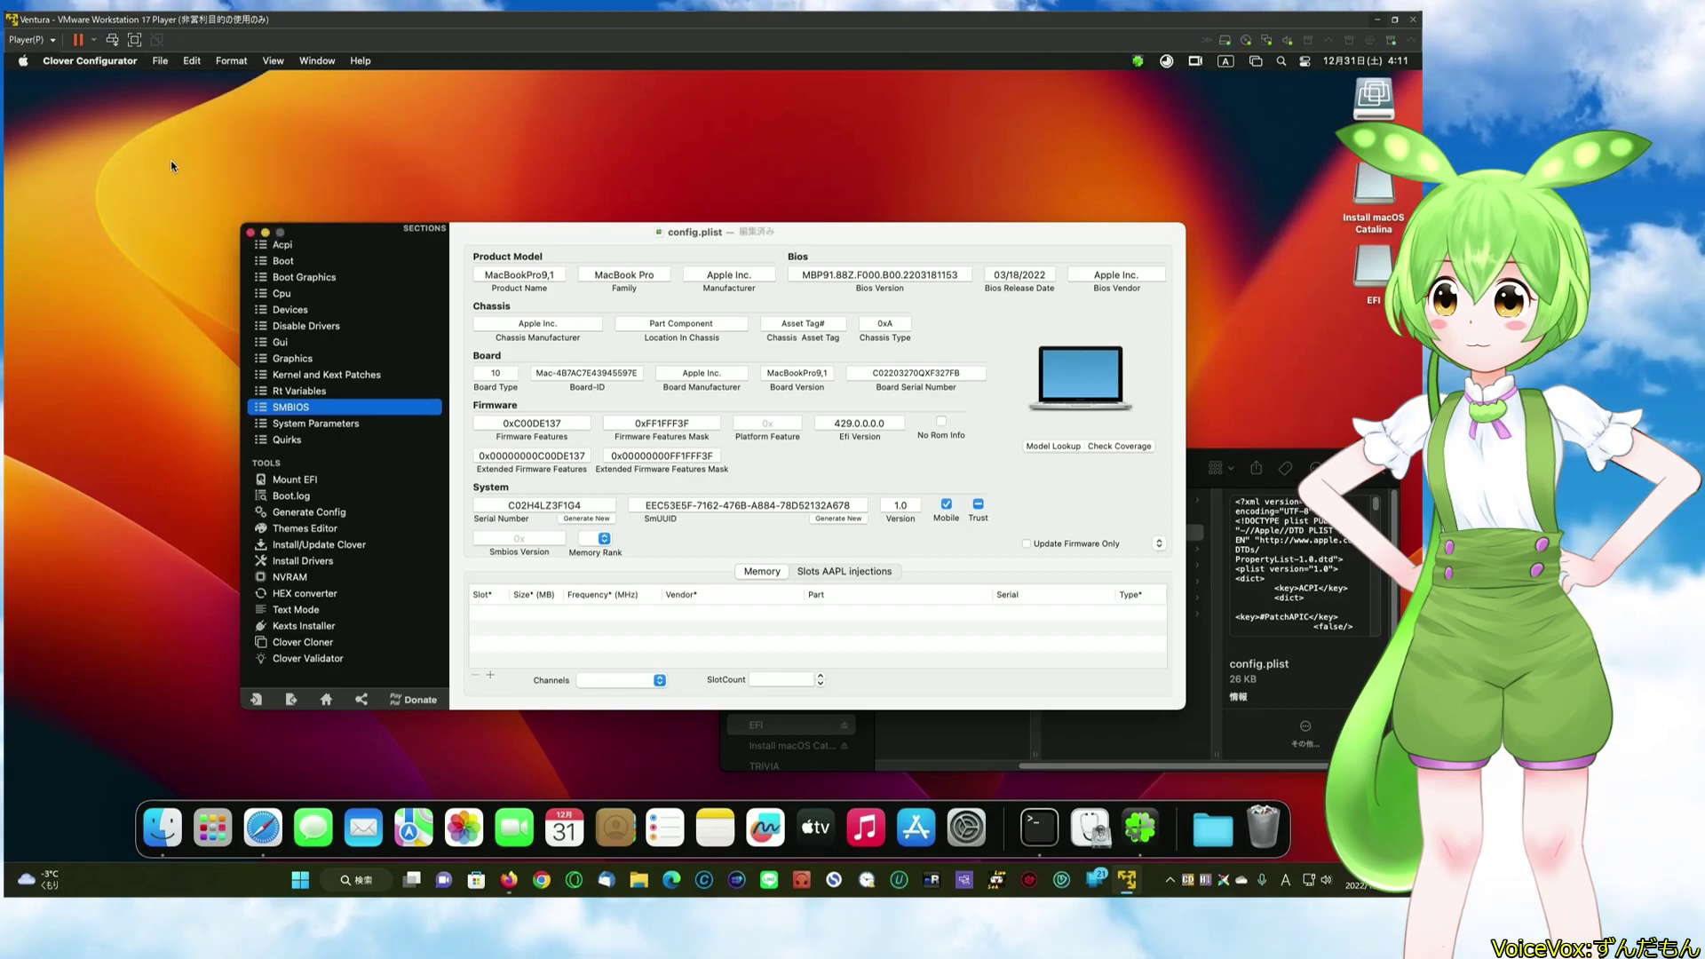
{"action": "left_click", "coordinate": [252, 231]}
{"action": "left_click", "coordinate": [711, 504]}
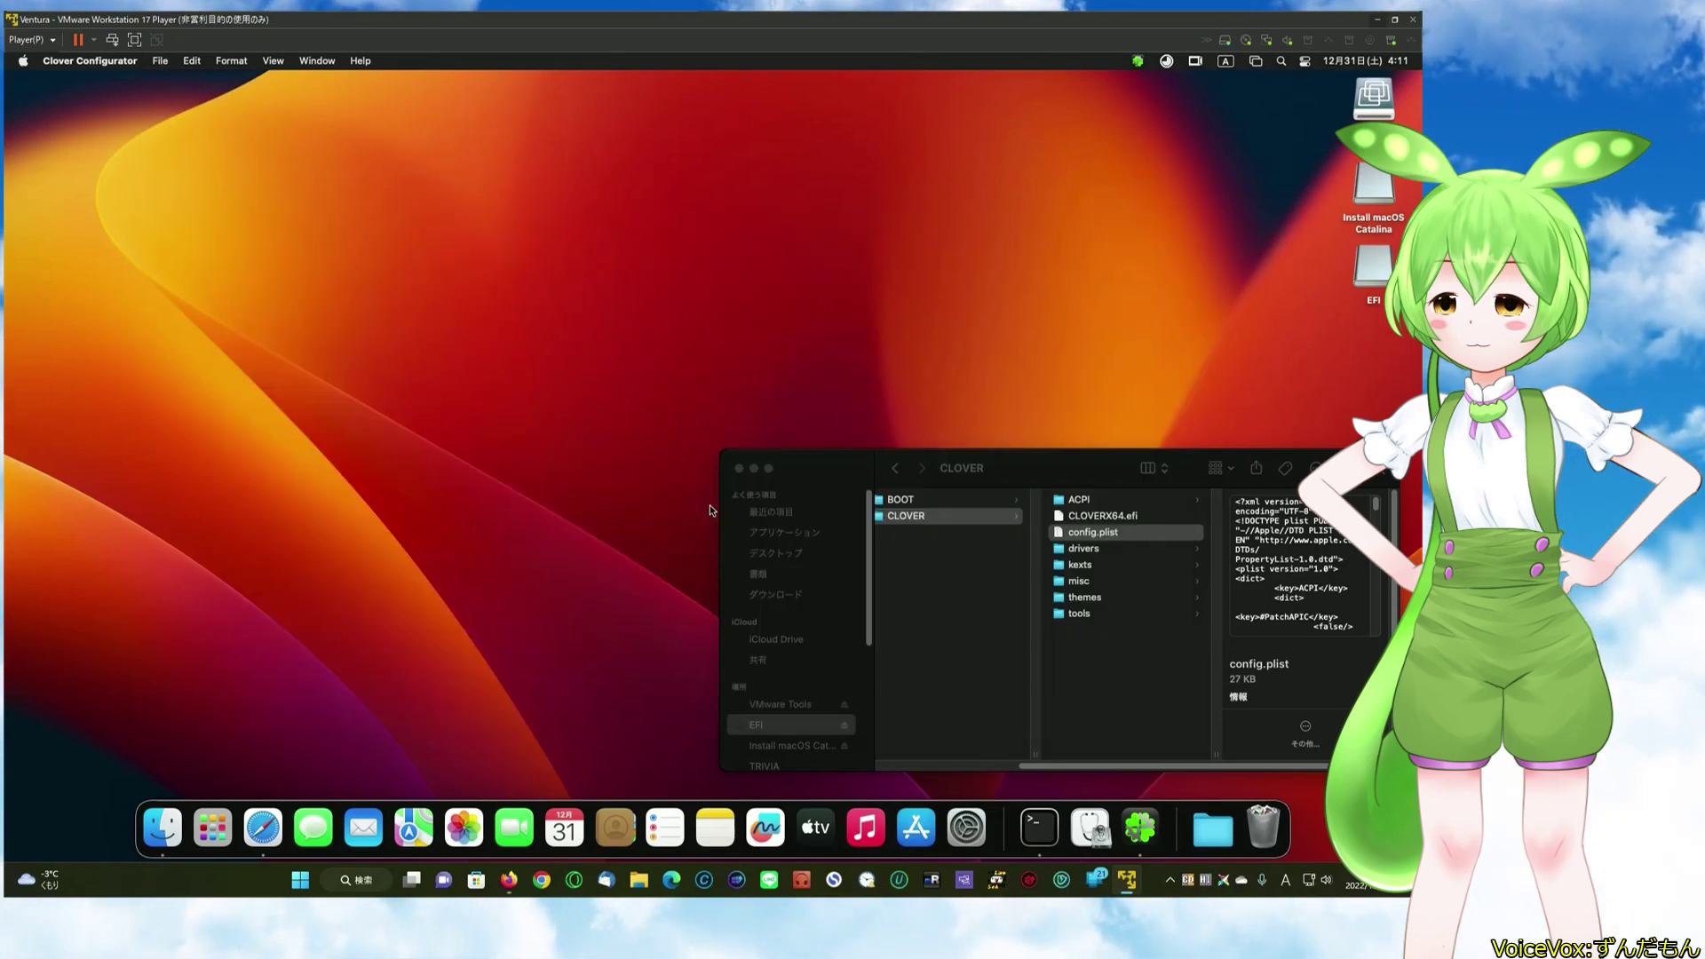
- Close the Finder window and eject the USB drive's Install macOS Catalina and EFI volumes
{"action": "left_click", "coordinate": [737, 467]}
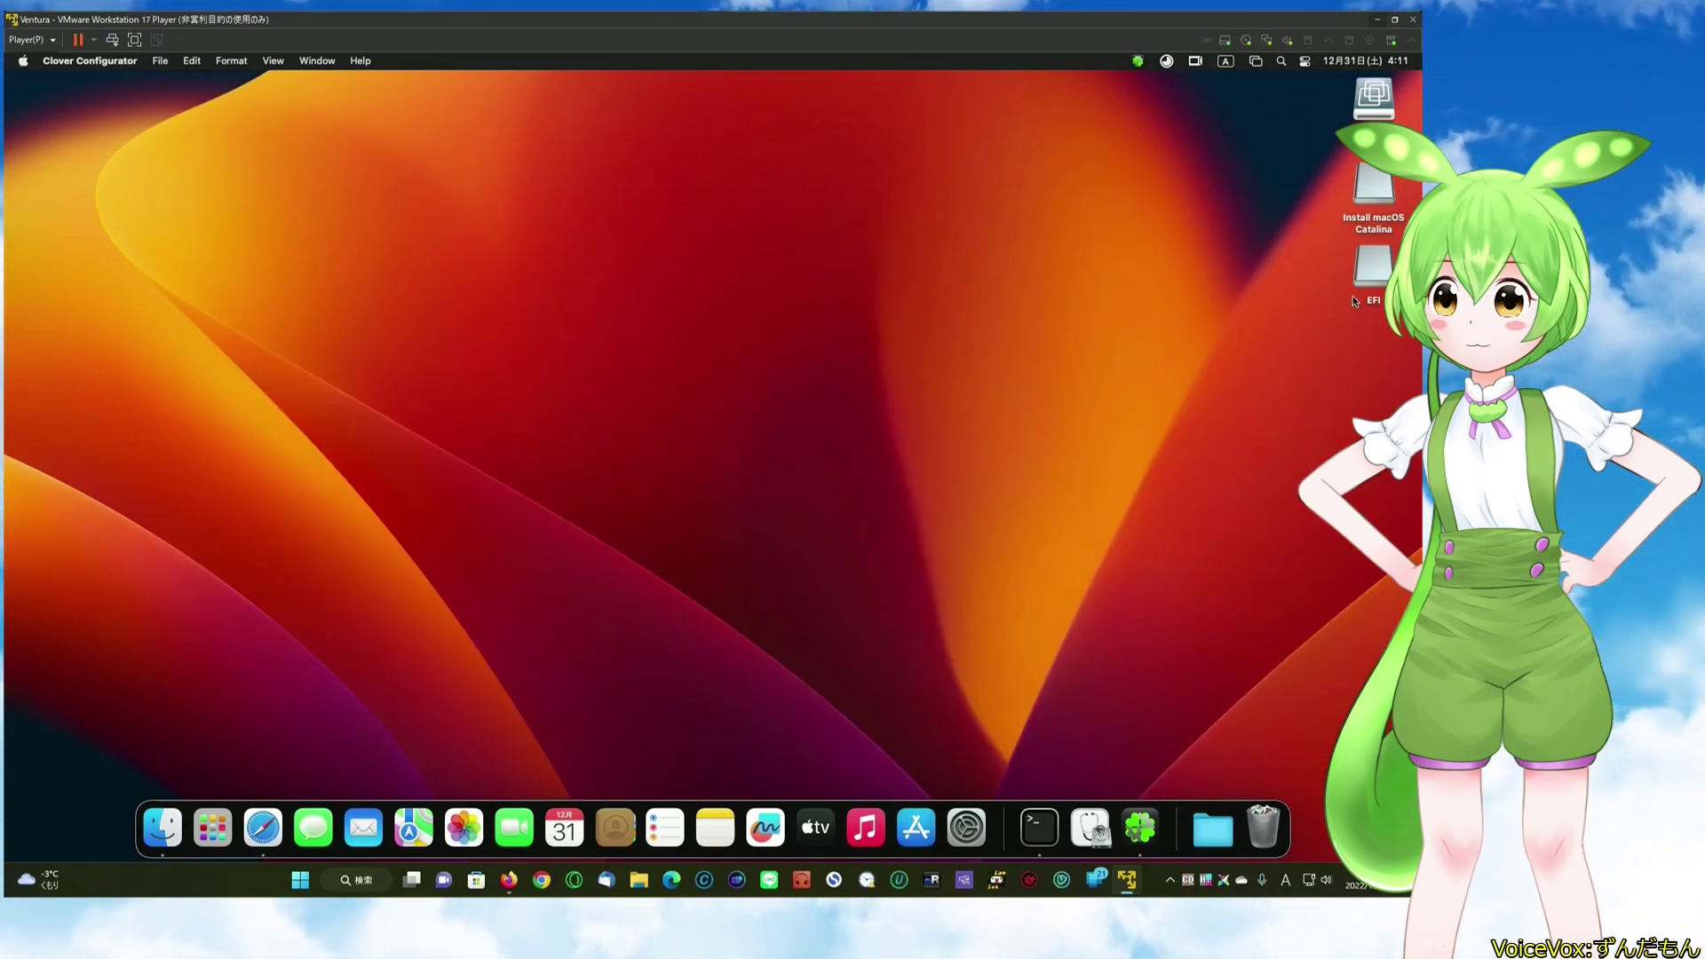
{"action": "right_click", "coordinate": [1370, 265]}
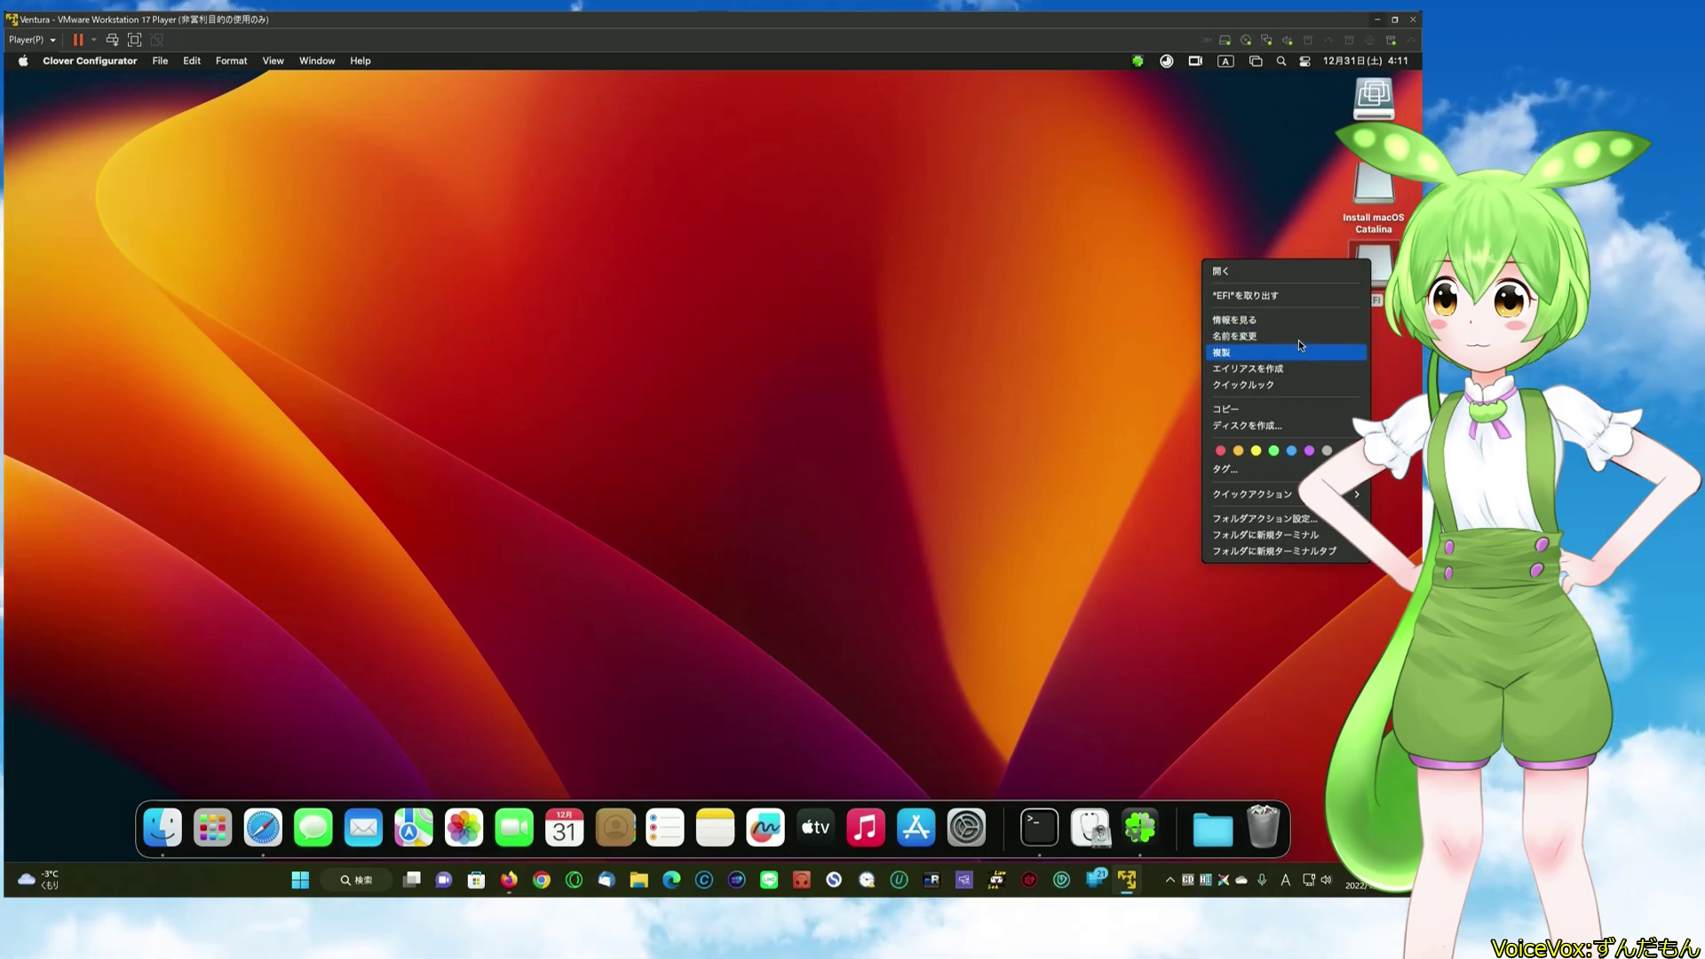
{"action": "left_click", "coordinate": [1289, 297]}
{"action": "left_click", "coordinate": [738, 426]}
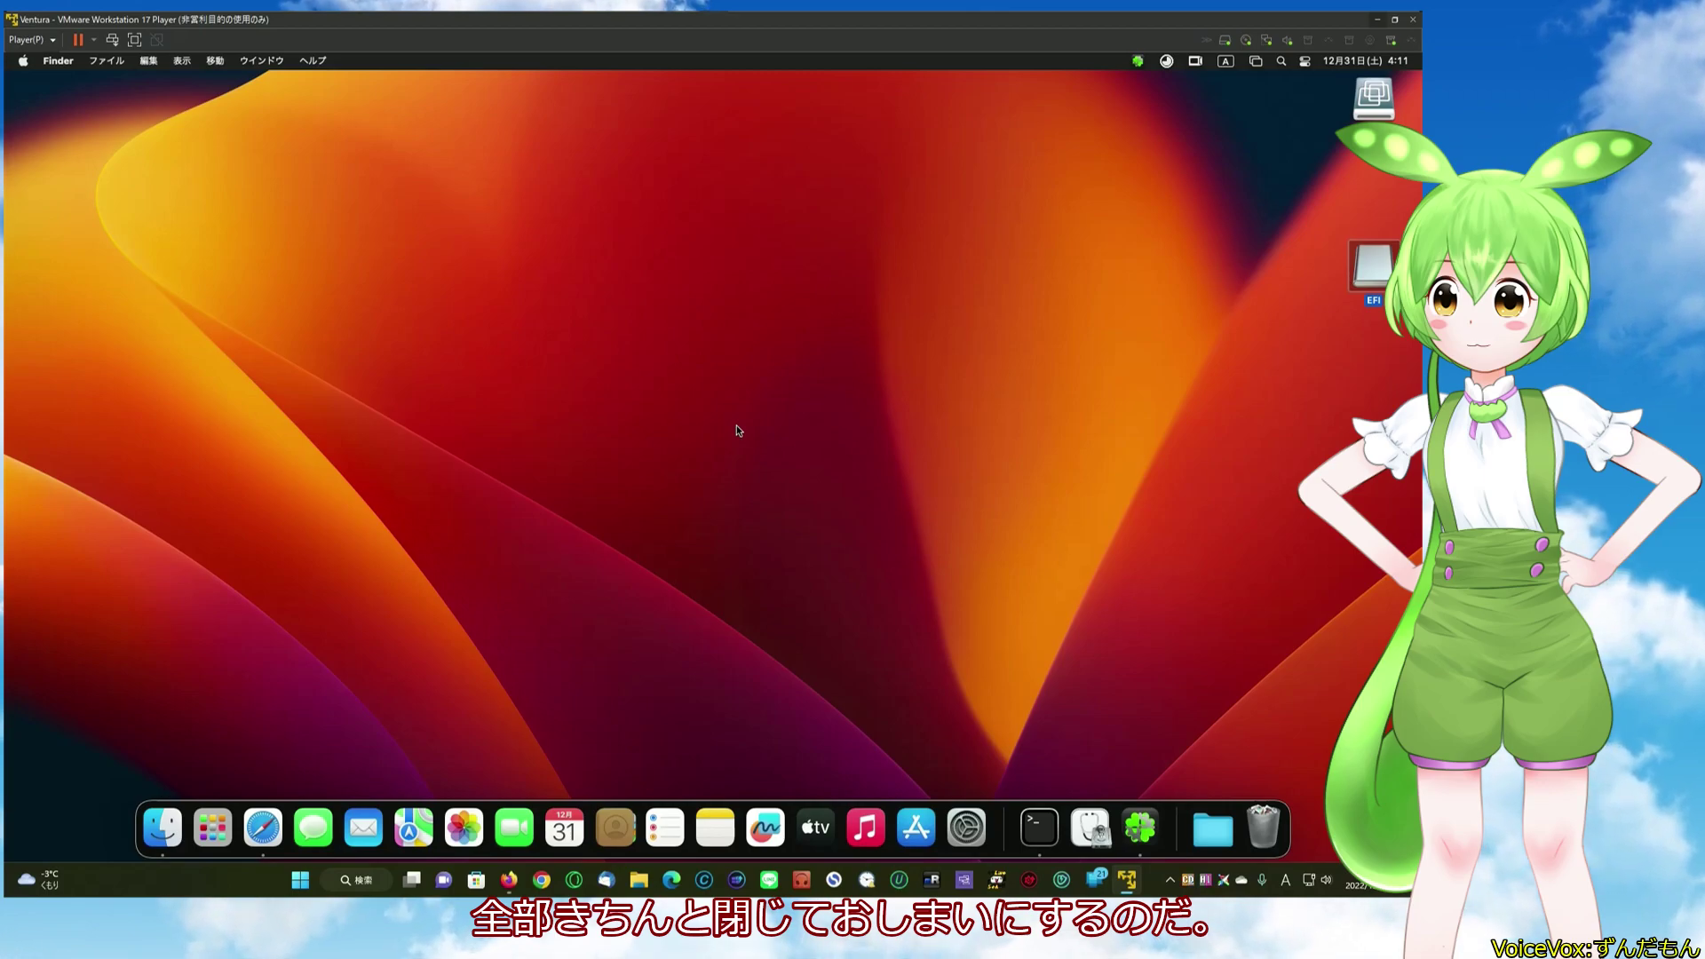
{"action": "right_click", "coordinate": [1365, 278]}
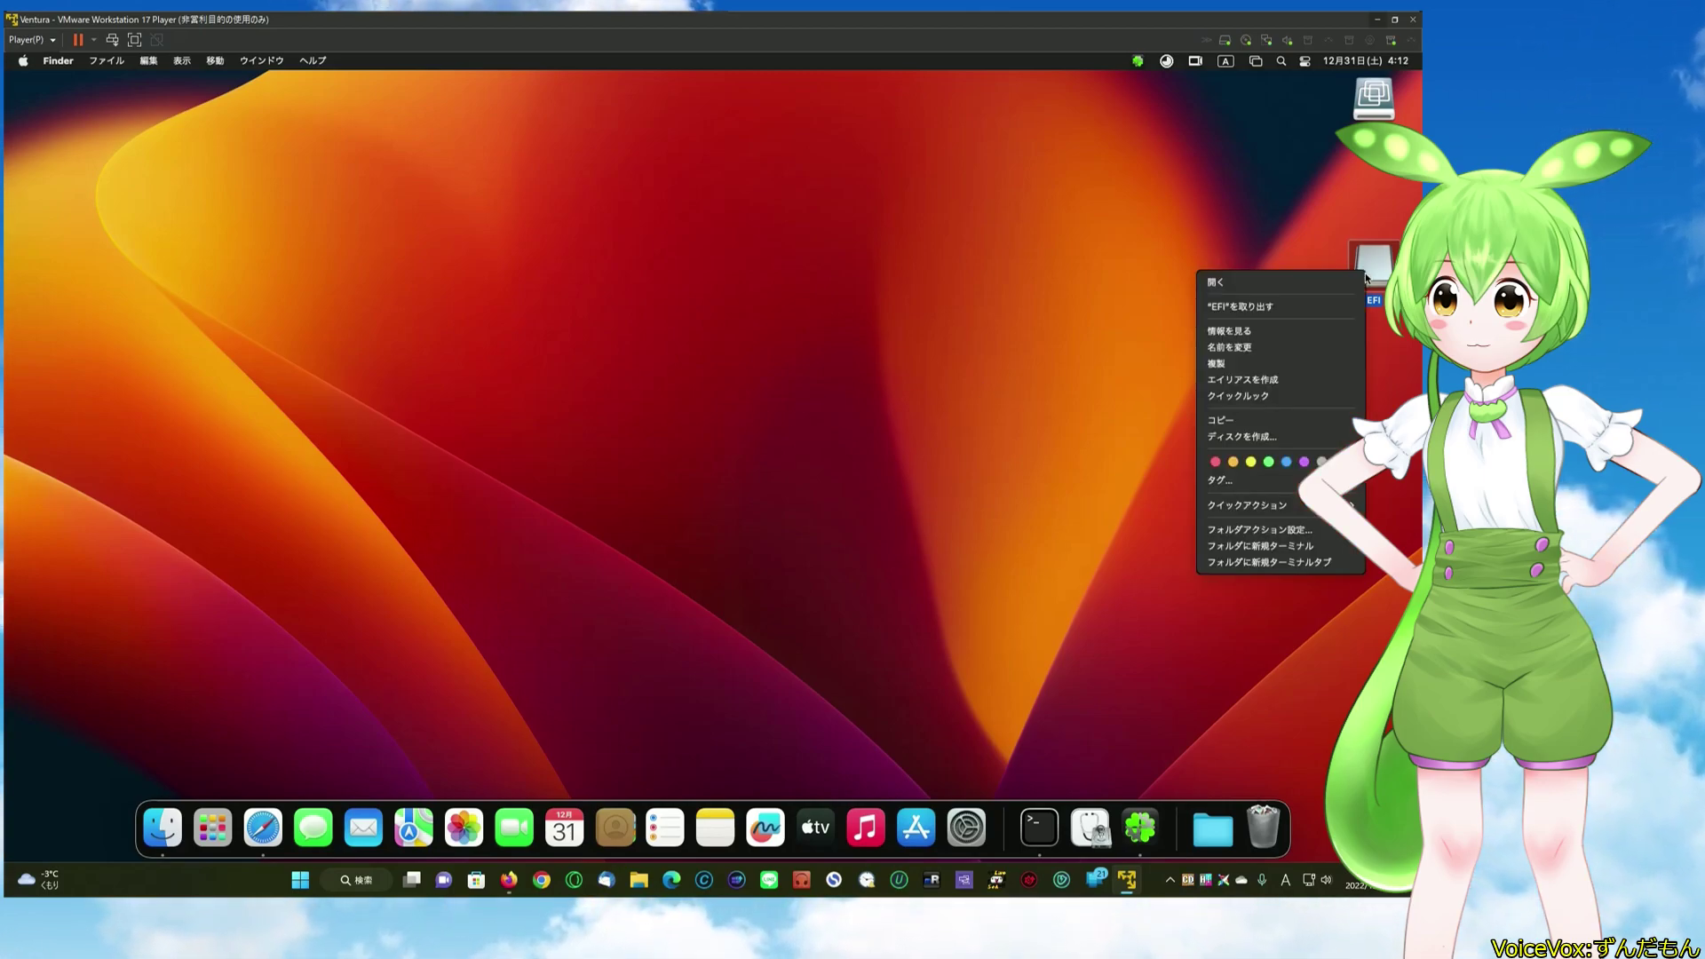
{"action": "left_click", "coordinate": [1328, 306]}
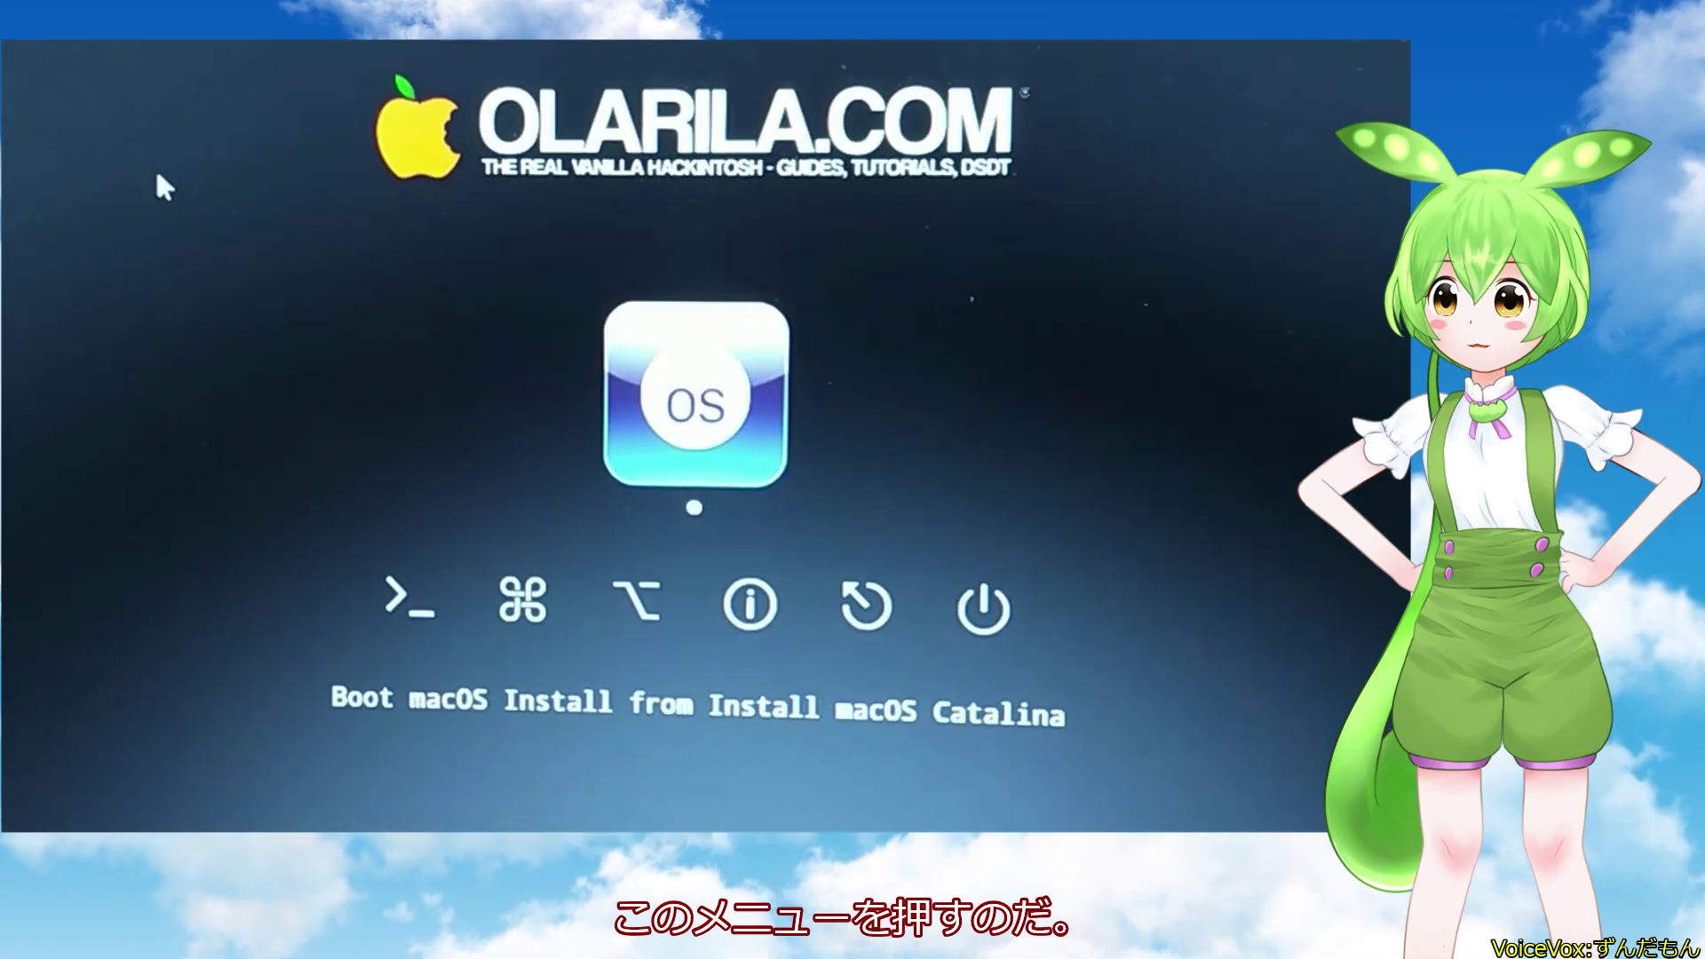
- Boot macOS Install from Install macOS Catalina and open Disk Utility
{"action": "key", "text": "Return"}
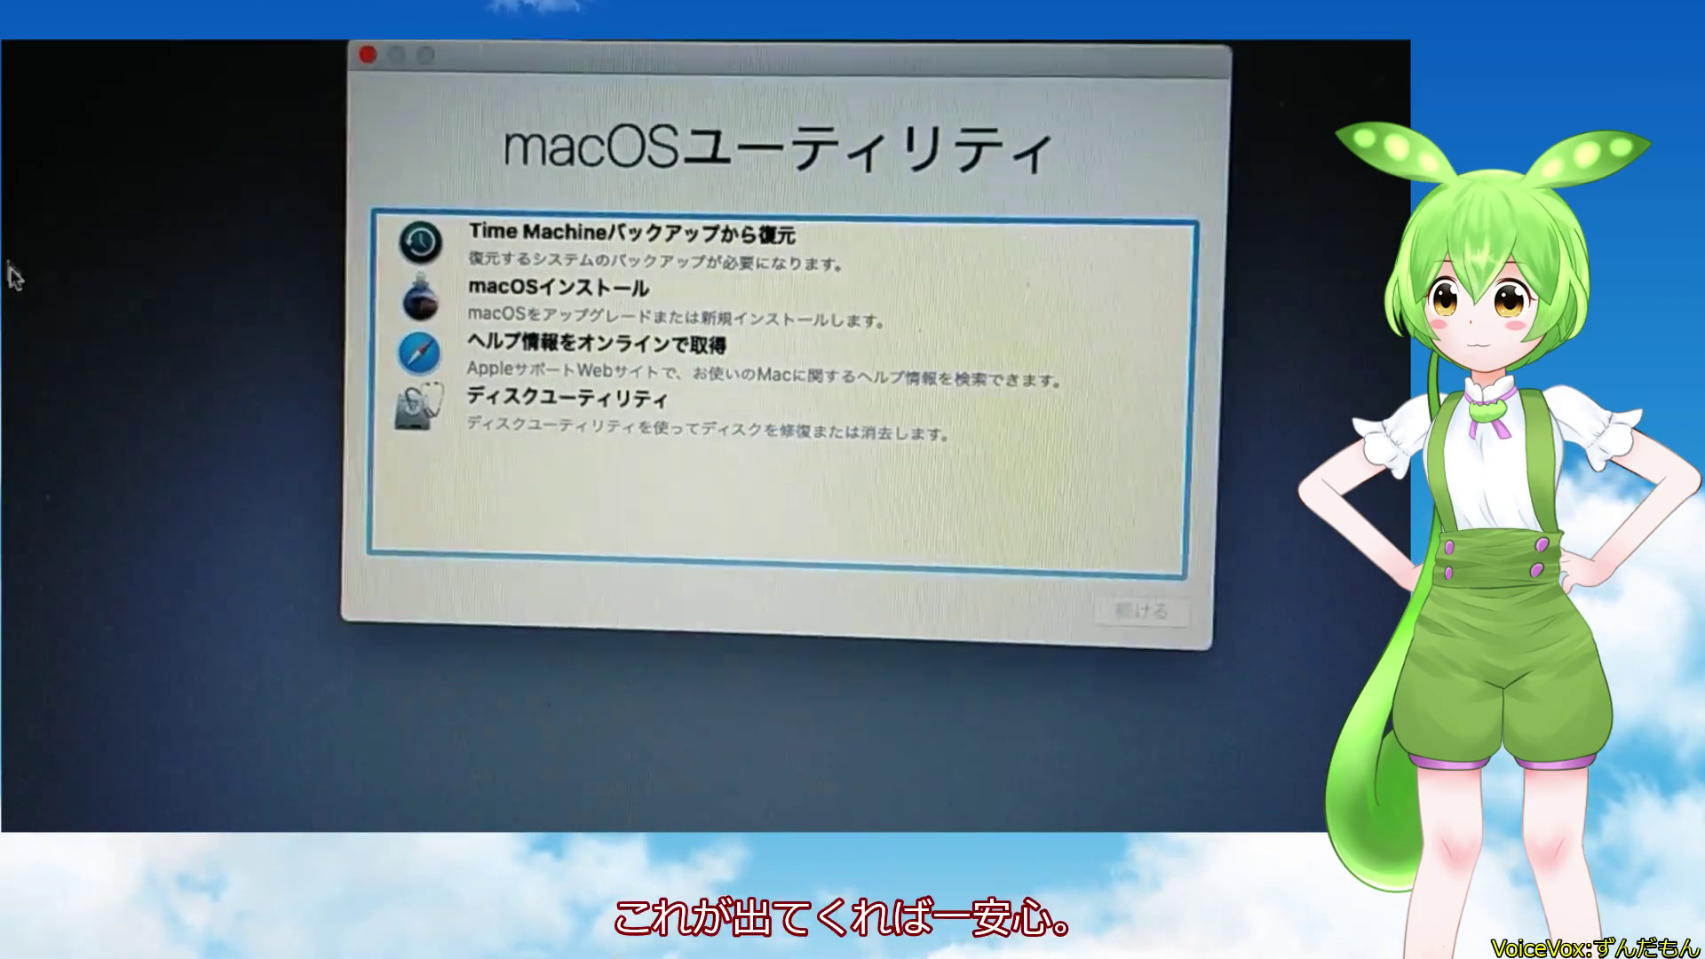
{"action": "left_click", "coordinate": [497, 413]}
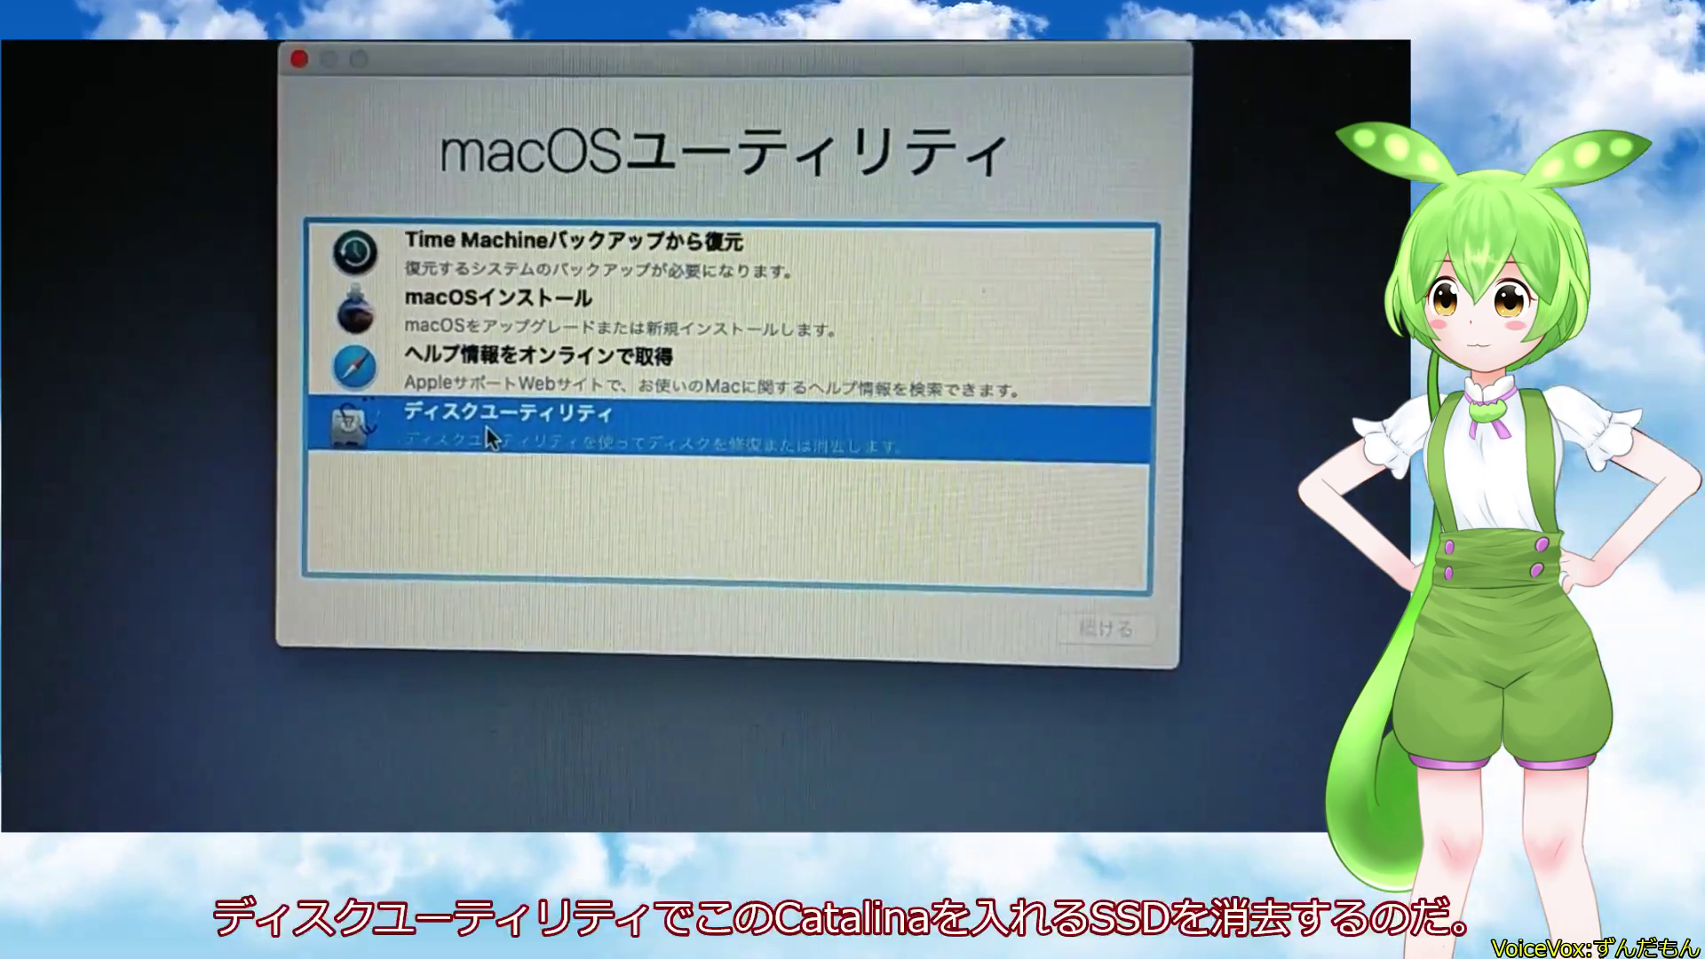
{"action": "double_click", "coordinate": [480, 431]}
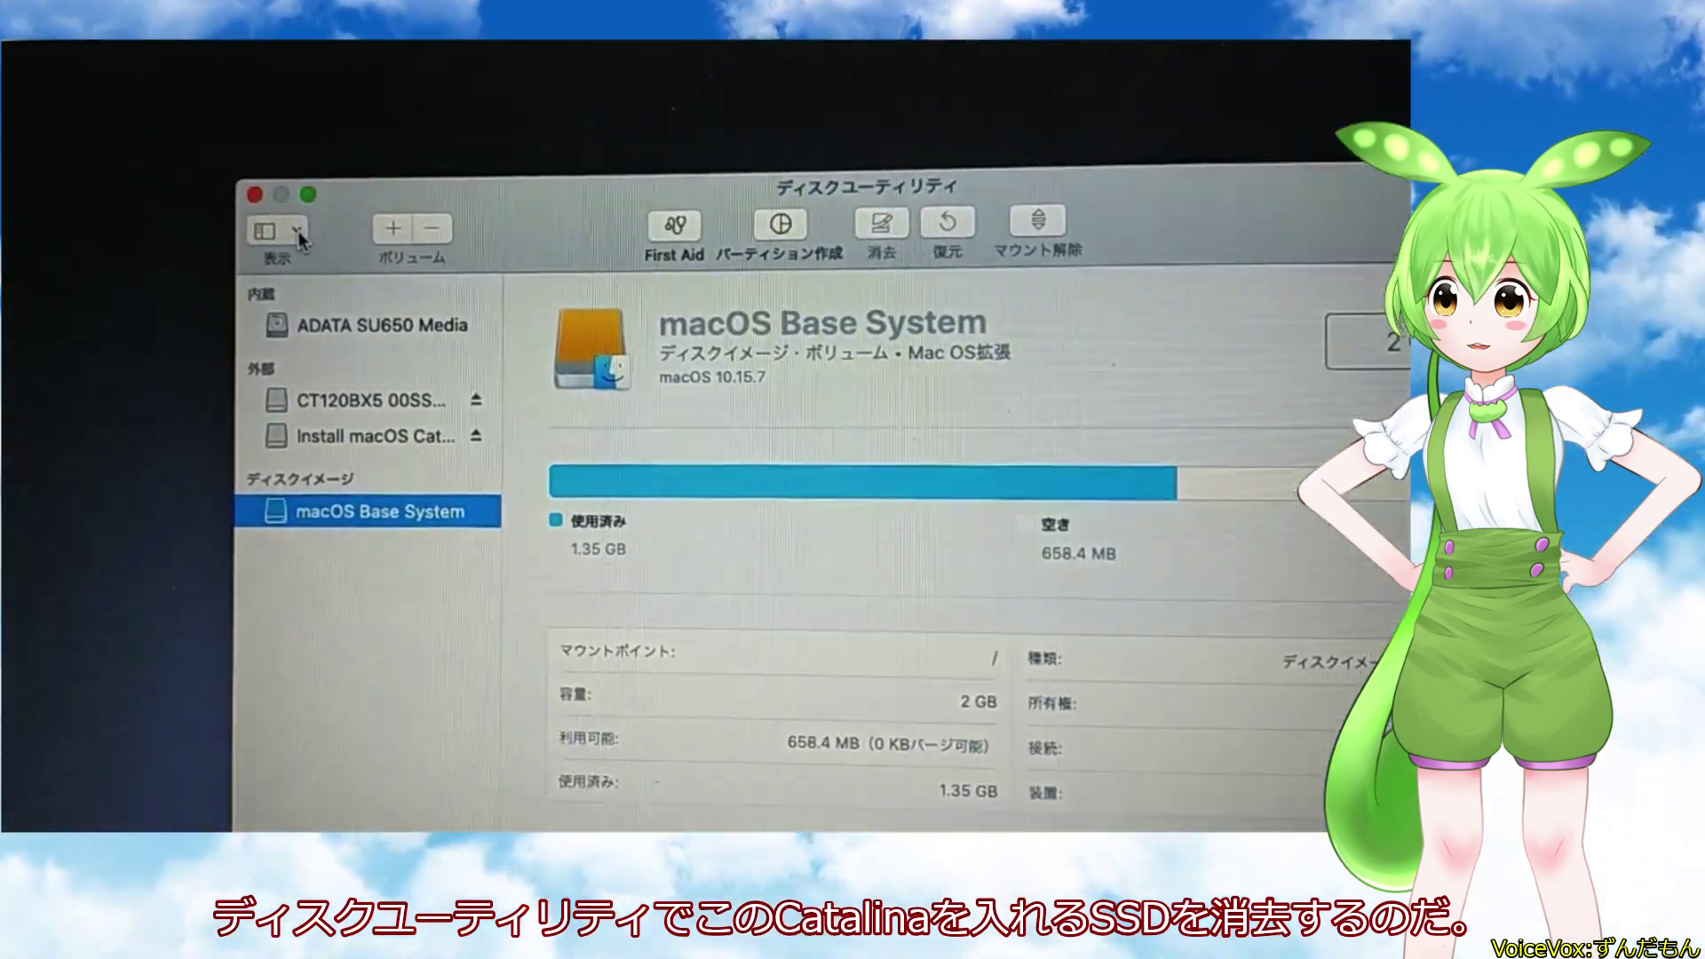
- Show all devices, erase CT120BX5 00SSD1 Media as "catalina" in APFS format with a GUID partition map, and close Disk Utility
{"action": "left_click", "coordinate": [296, 231]}
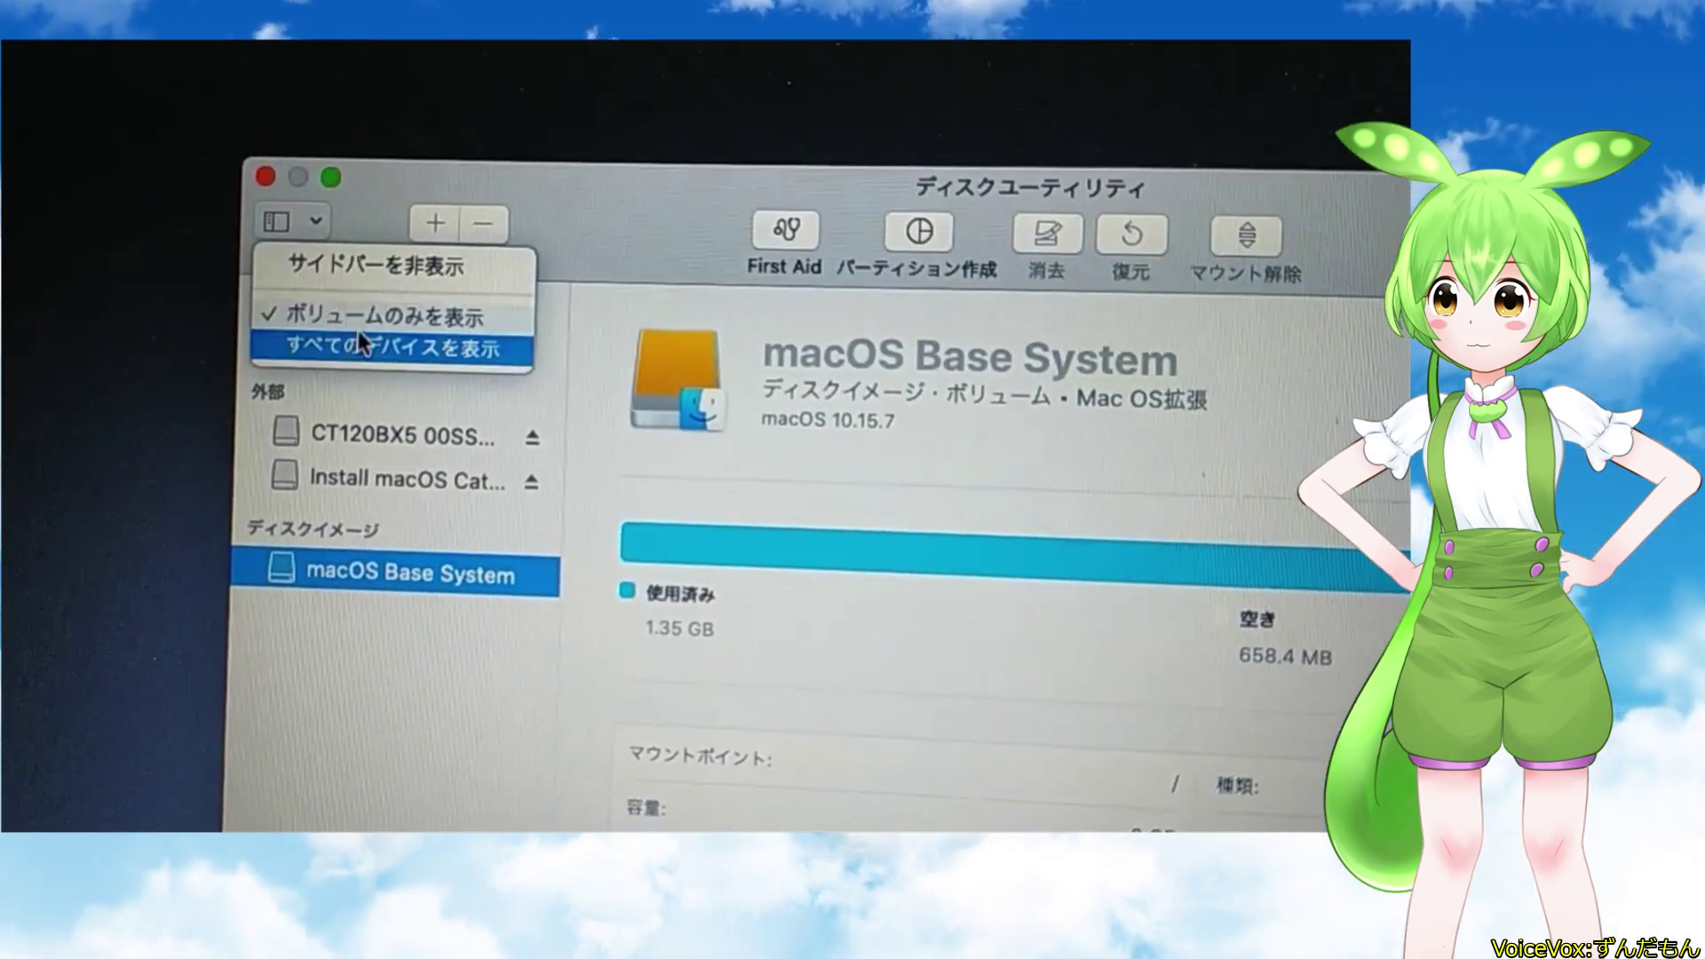
{"action": "left_click", "coordinate": [359, 330]}
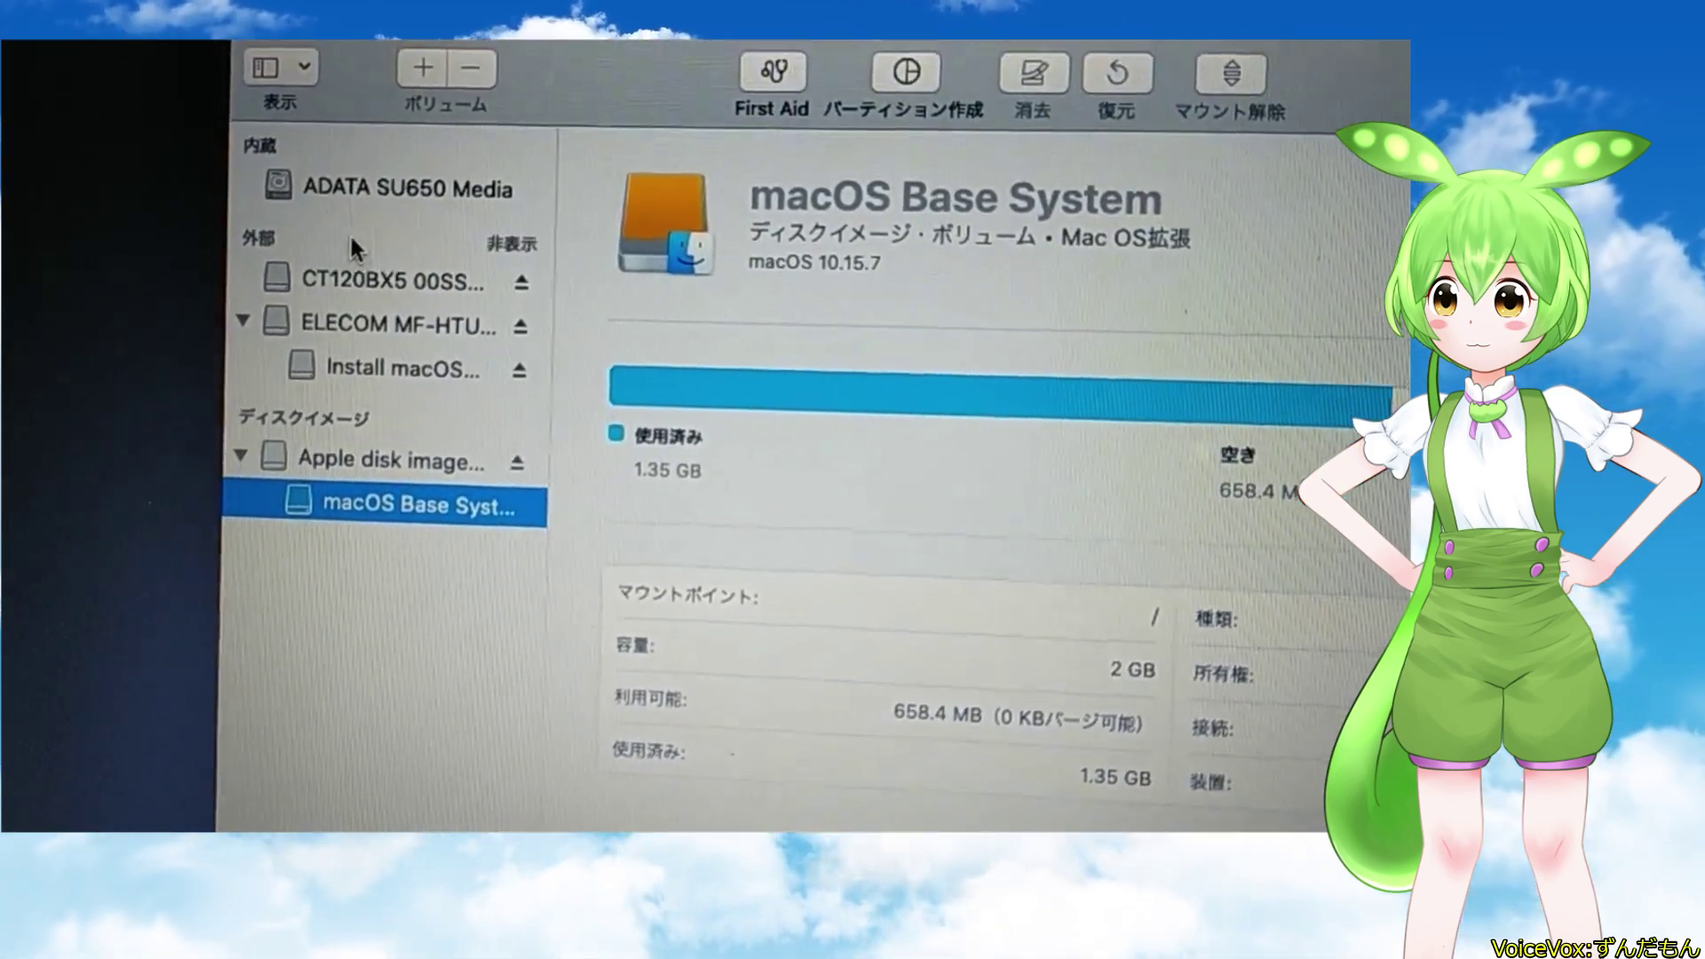
{"action": "left_click", "coordinate": [355, 270]}
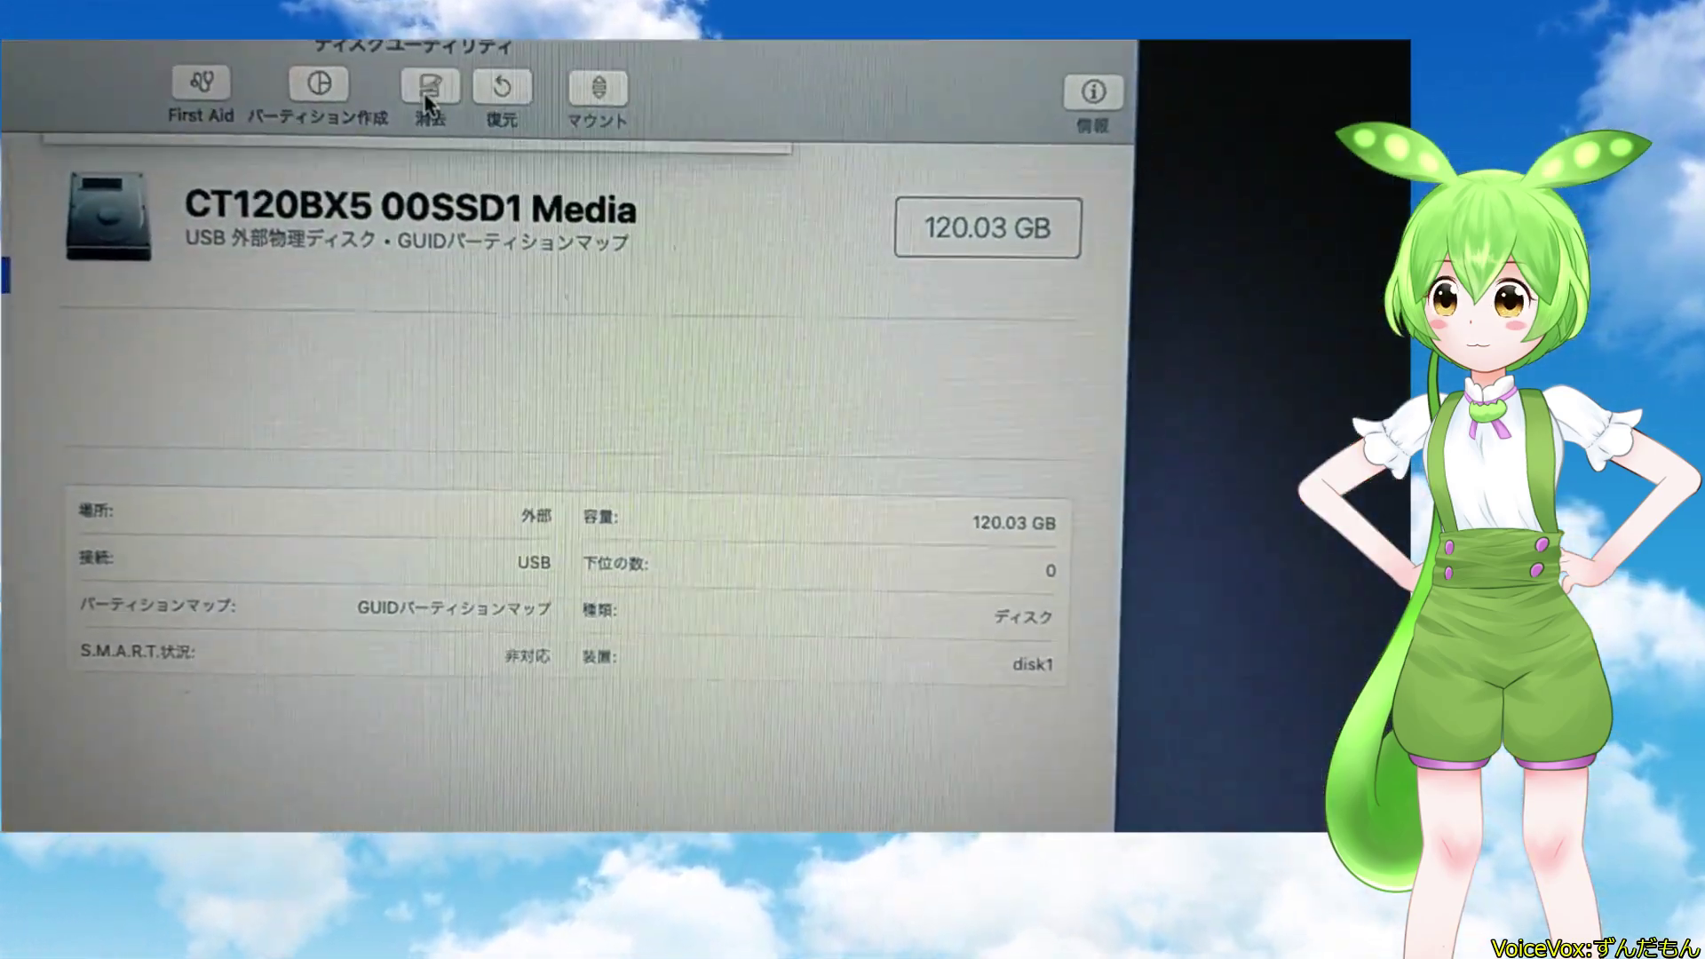
{"action": "left_click", "coordinate": [426, 89]}
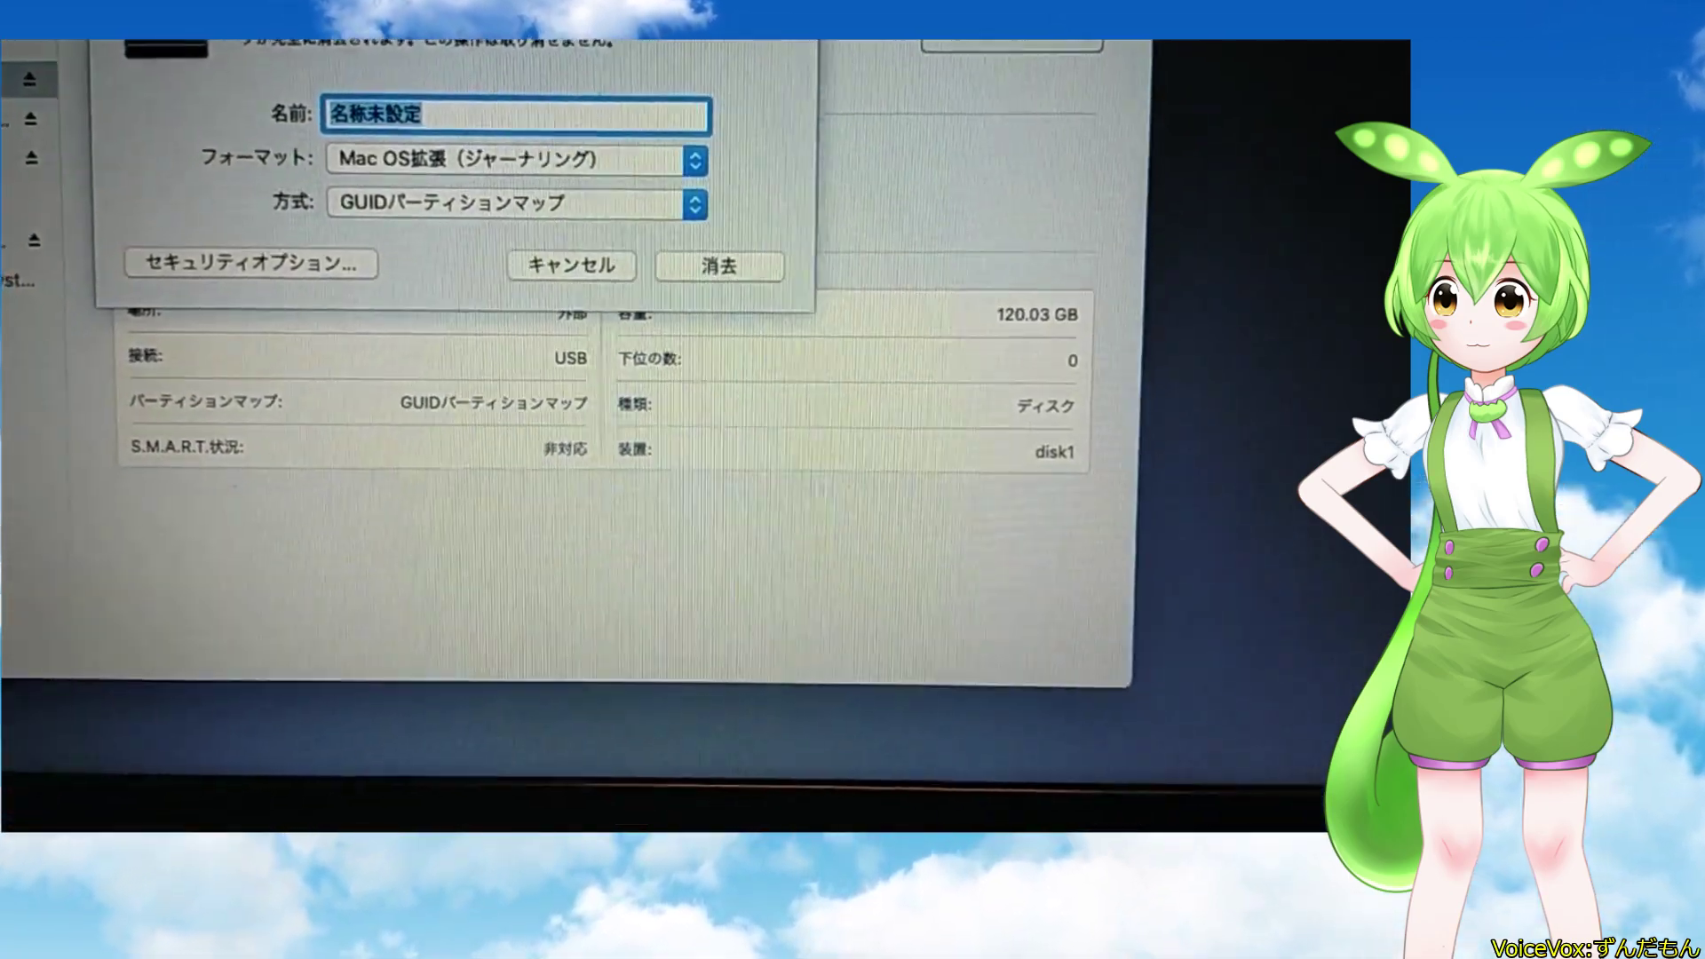
{"action": "type", "text": "ca"}
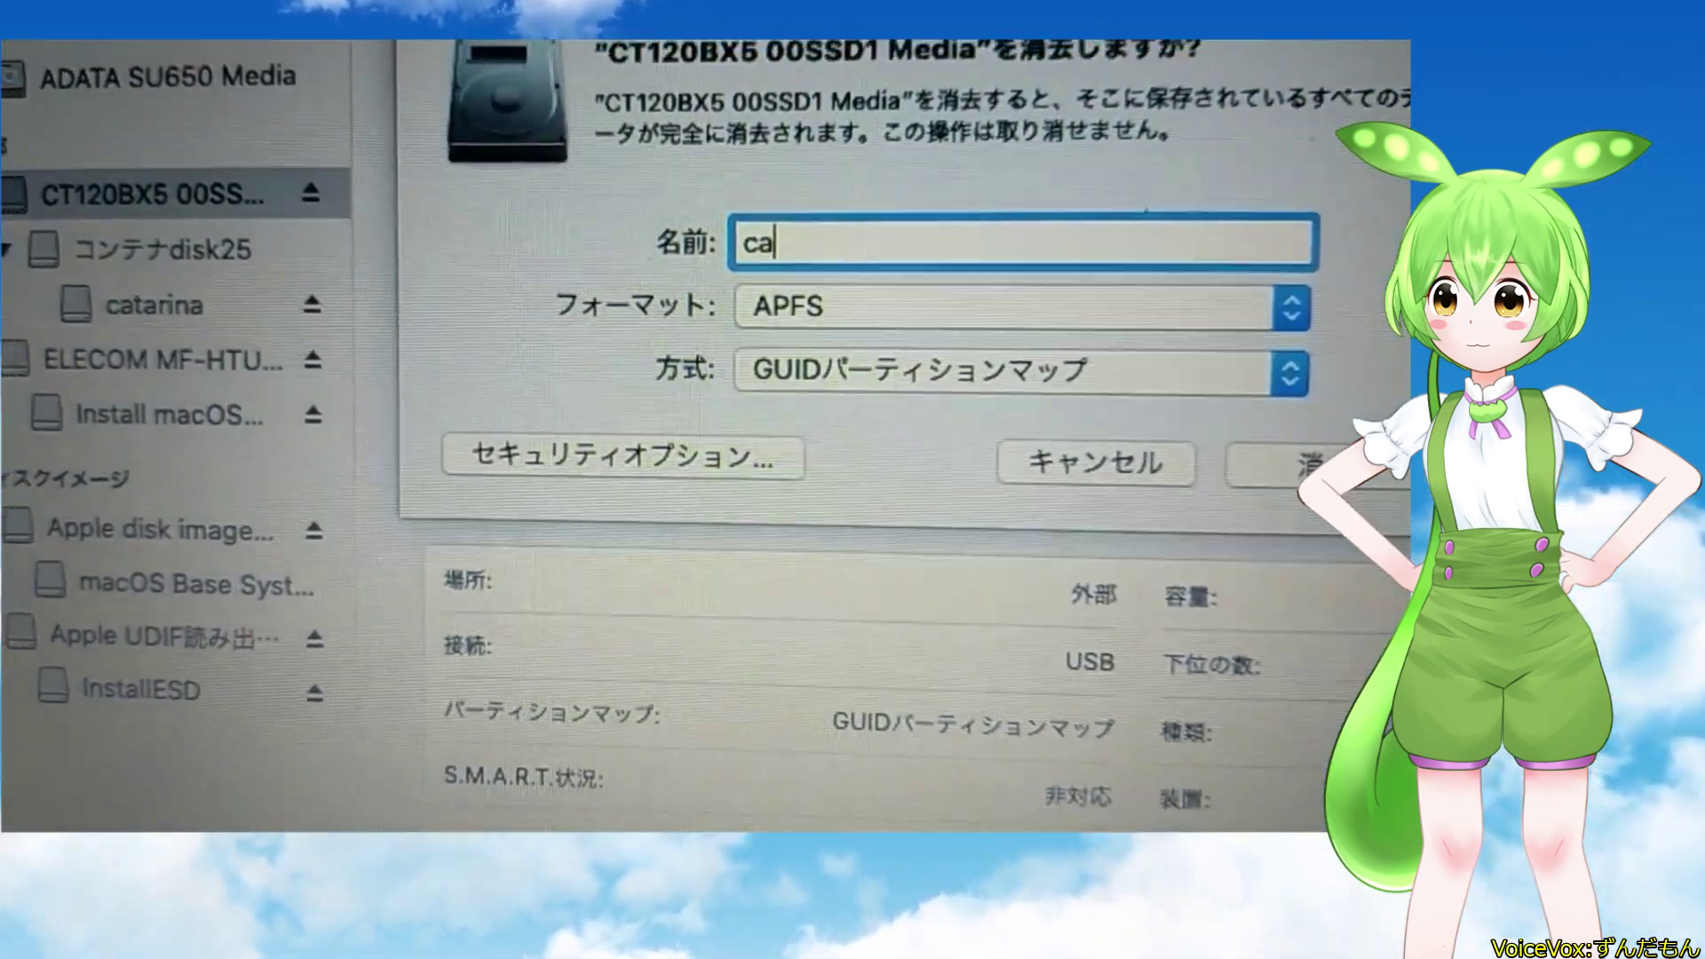
{"action": "type", "text": "talina"}
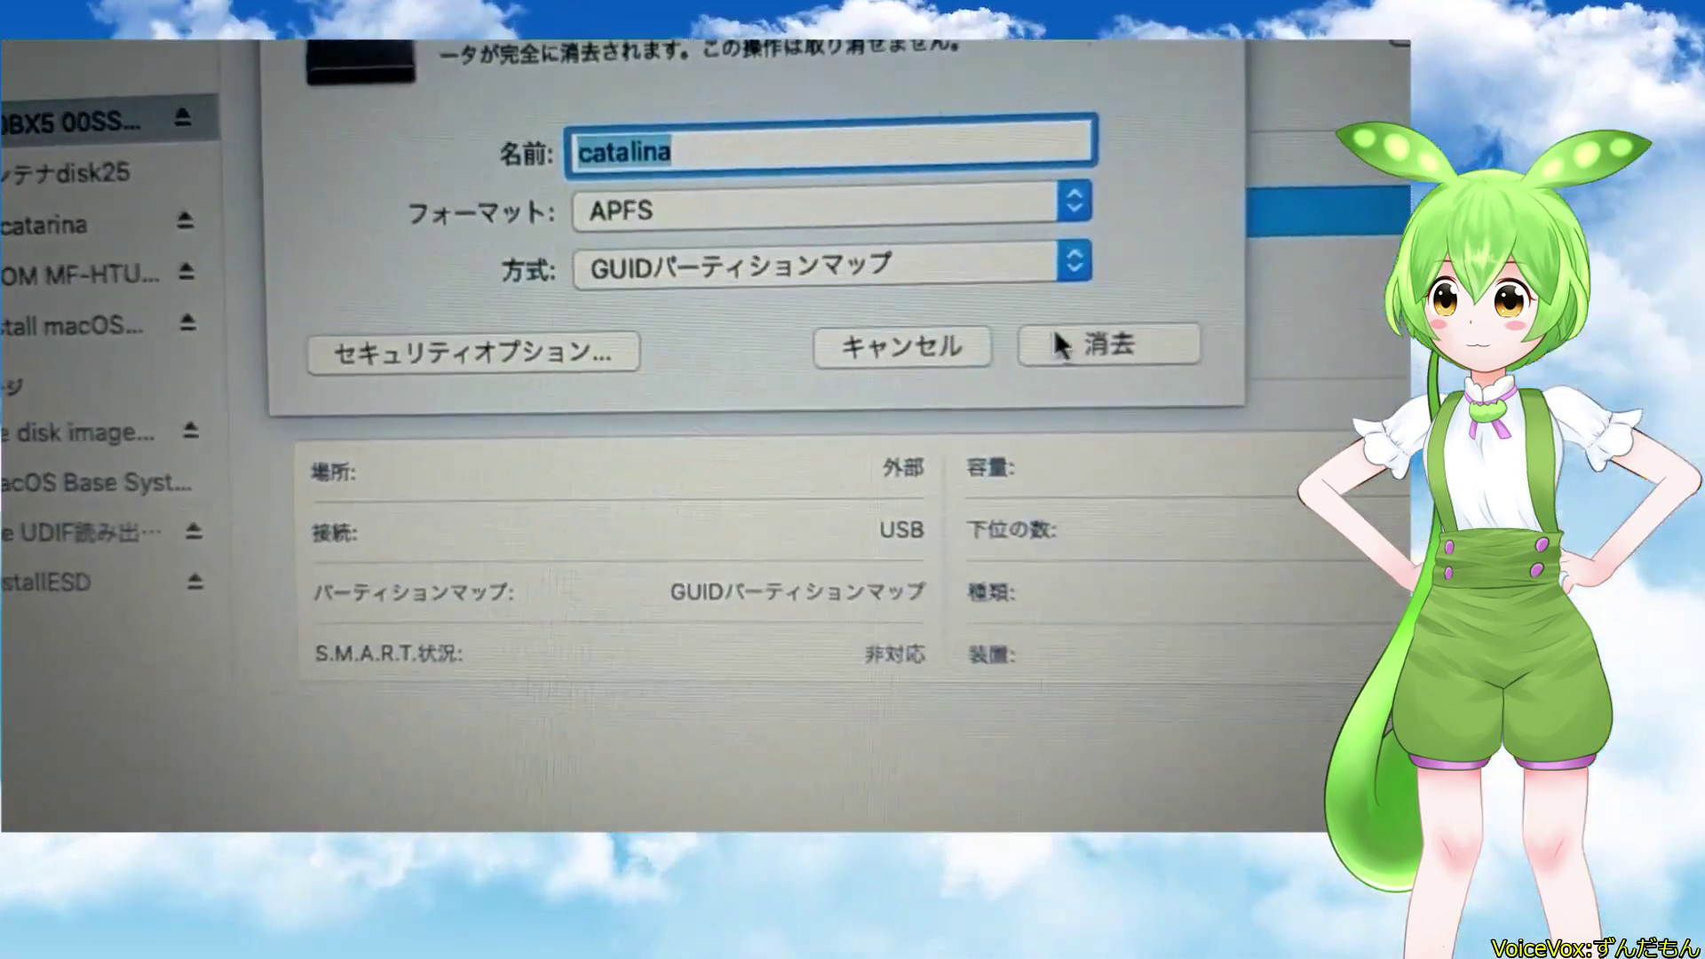
{"action": "left_click", "coordinate": [1180, 442]}
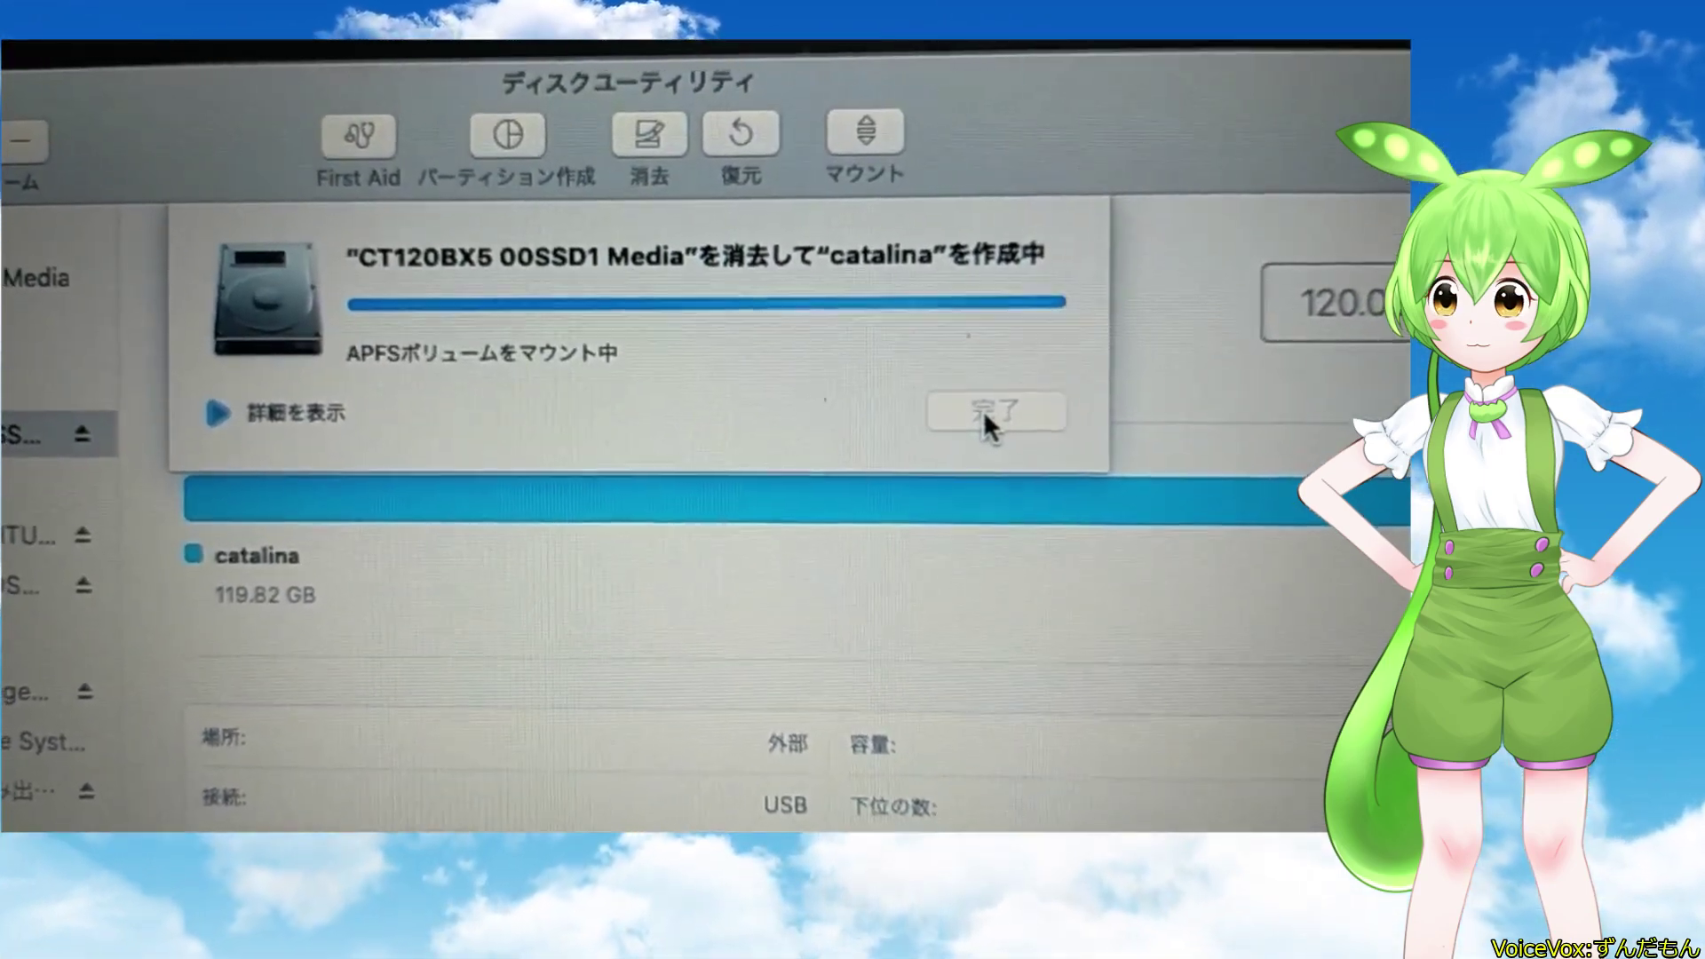
{"action": "left_click", "coordinate": [981, 405]}
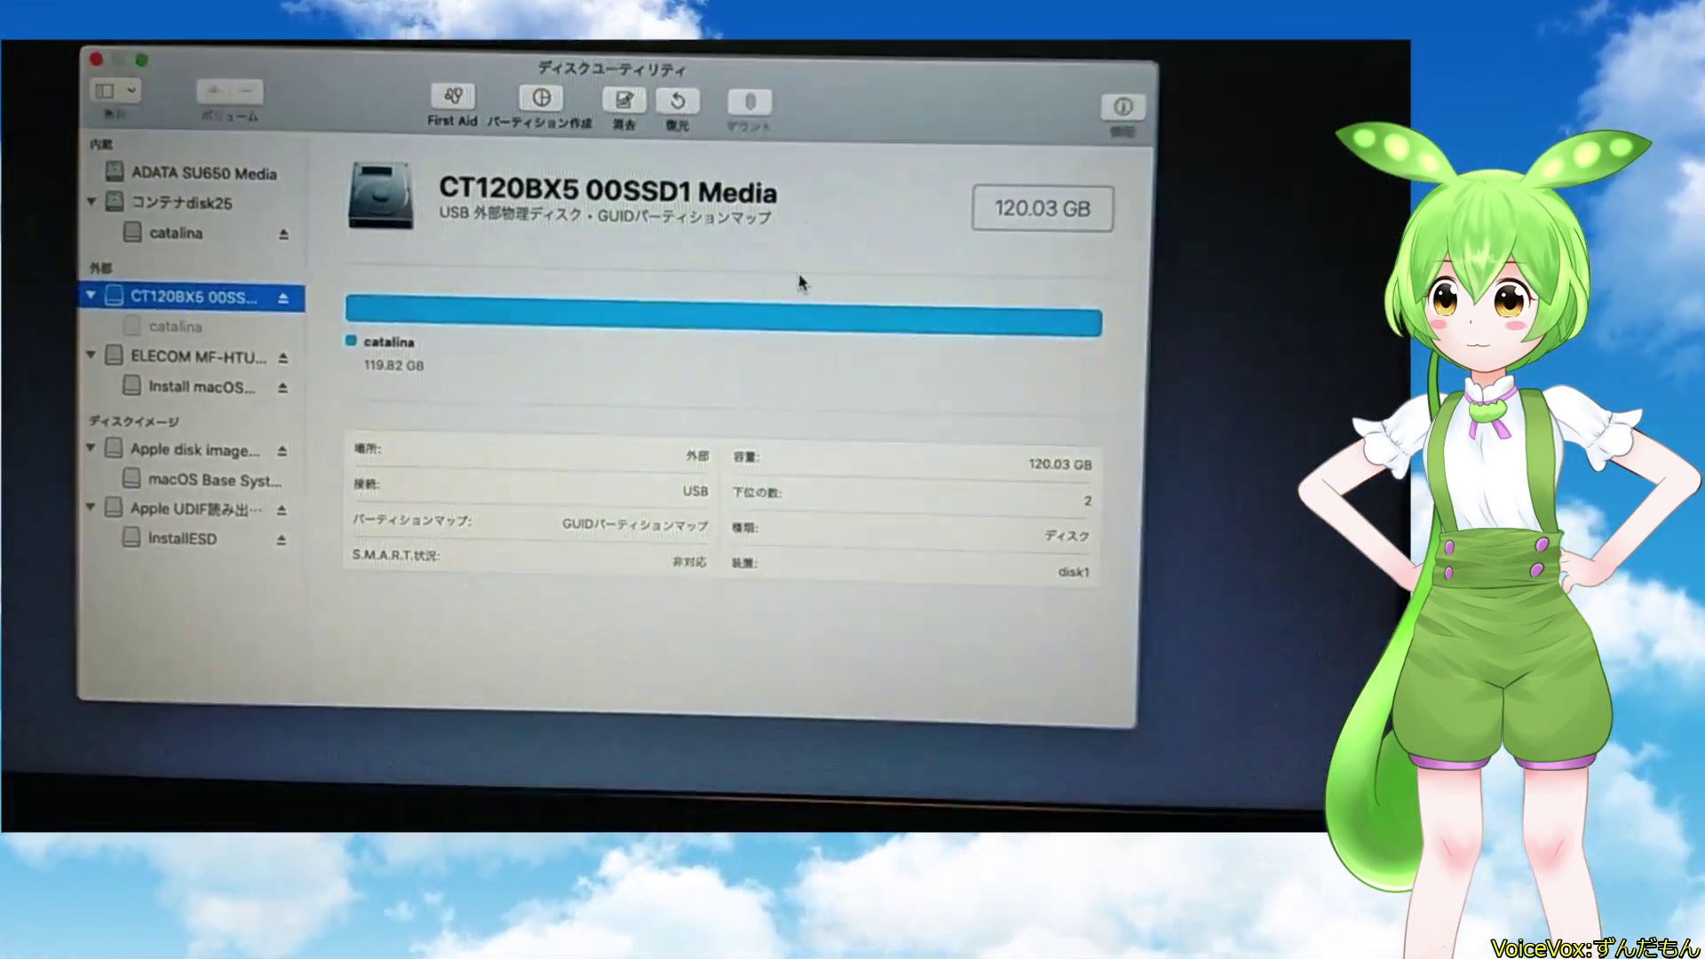
{"action": "left_click", "coordinate": [96, 59]}
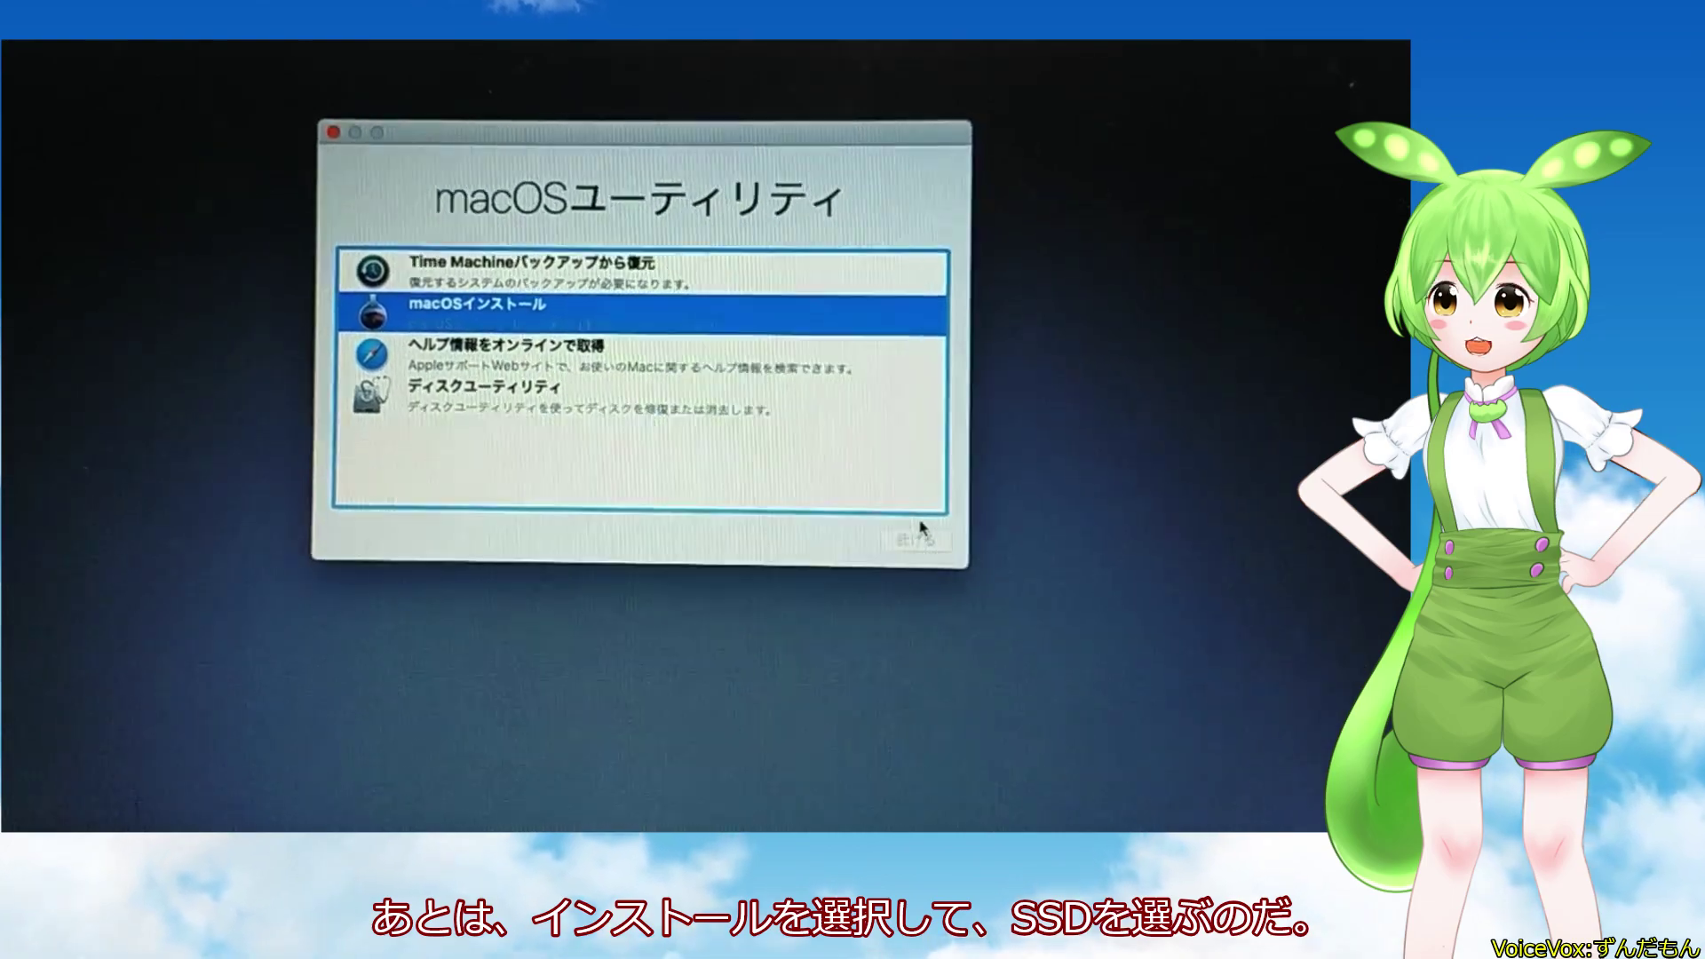
- Start the macOS Catalina installation on the catalina disk, agreeing to the software license terms
{"action": "left_click", "coordinate": [919, 546]}
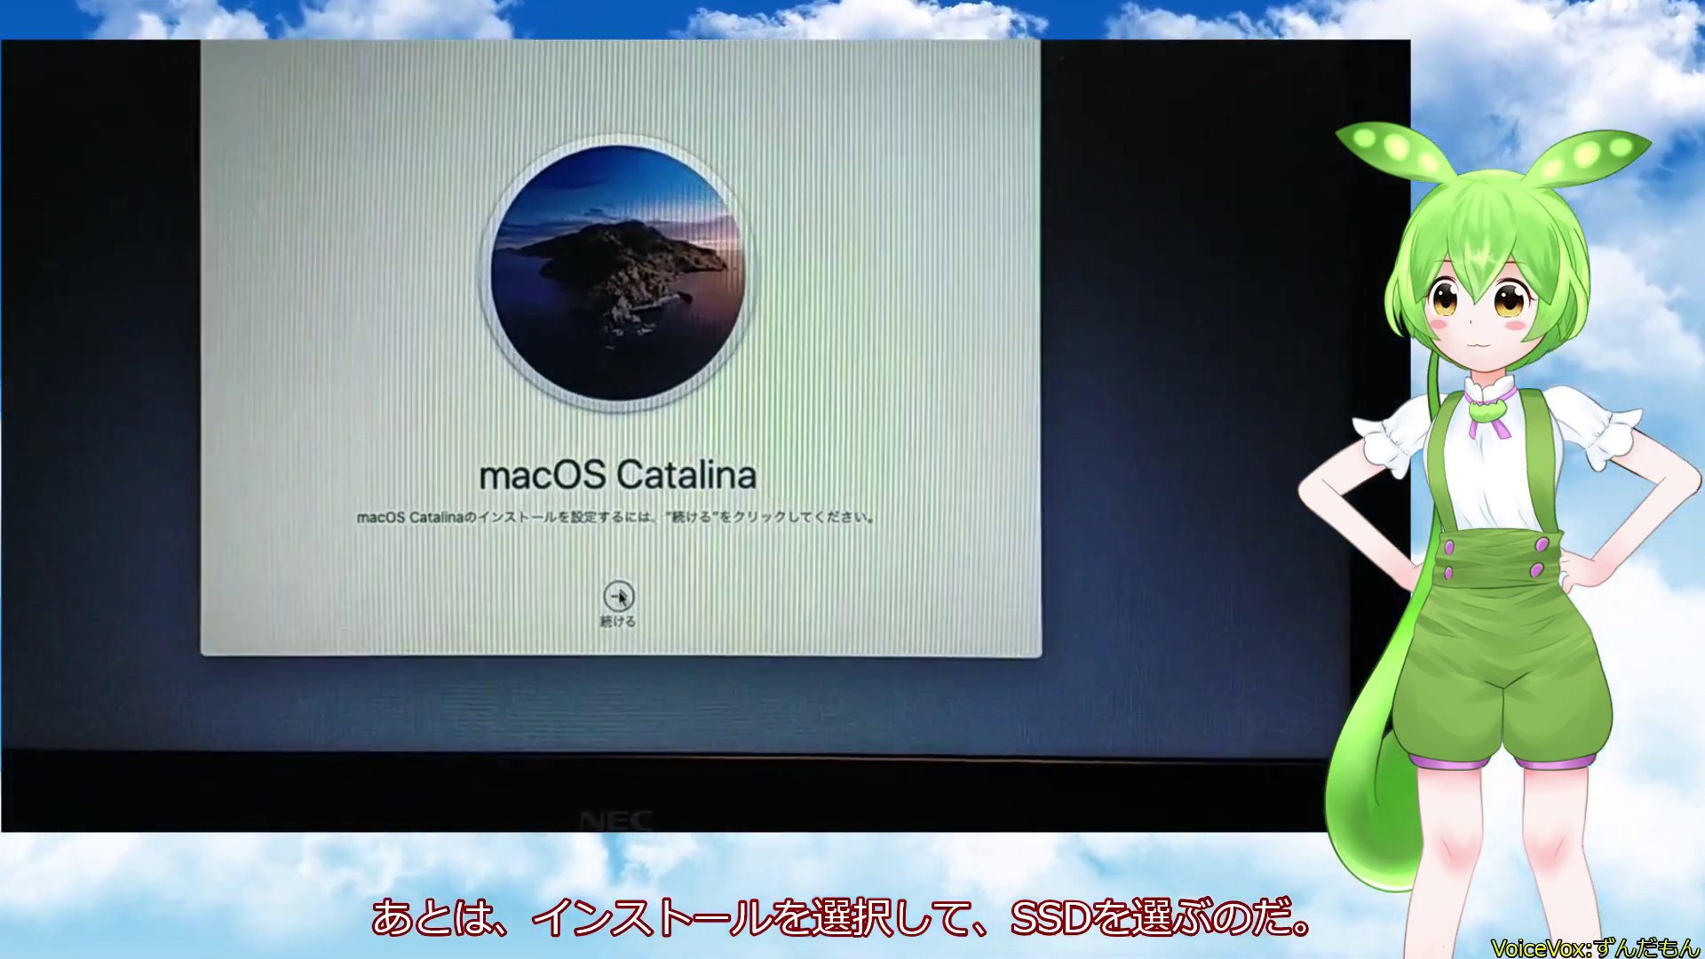
{"action": "left_click", "coordinate": [612, 632]}
{"action": "left_click", "coordinate": [657, 596]}
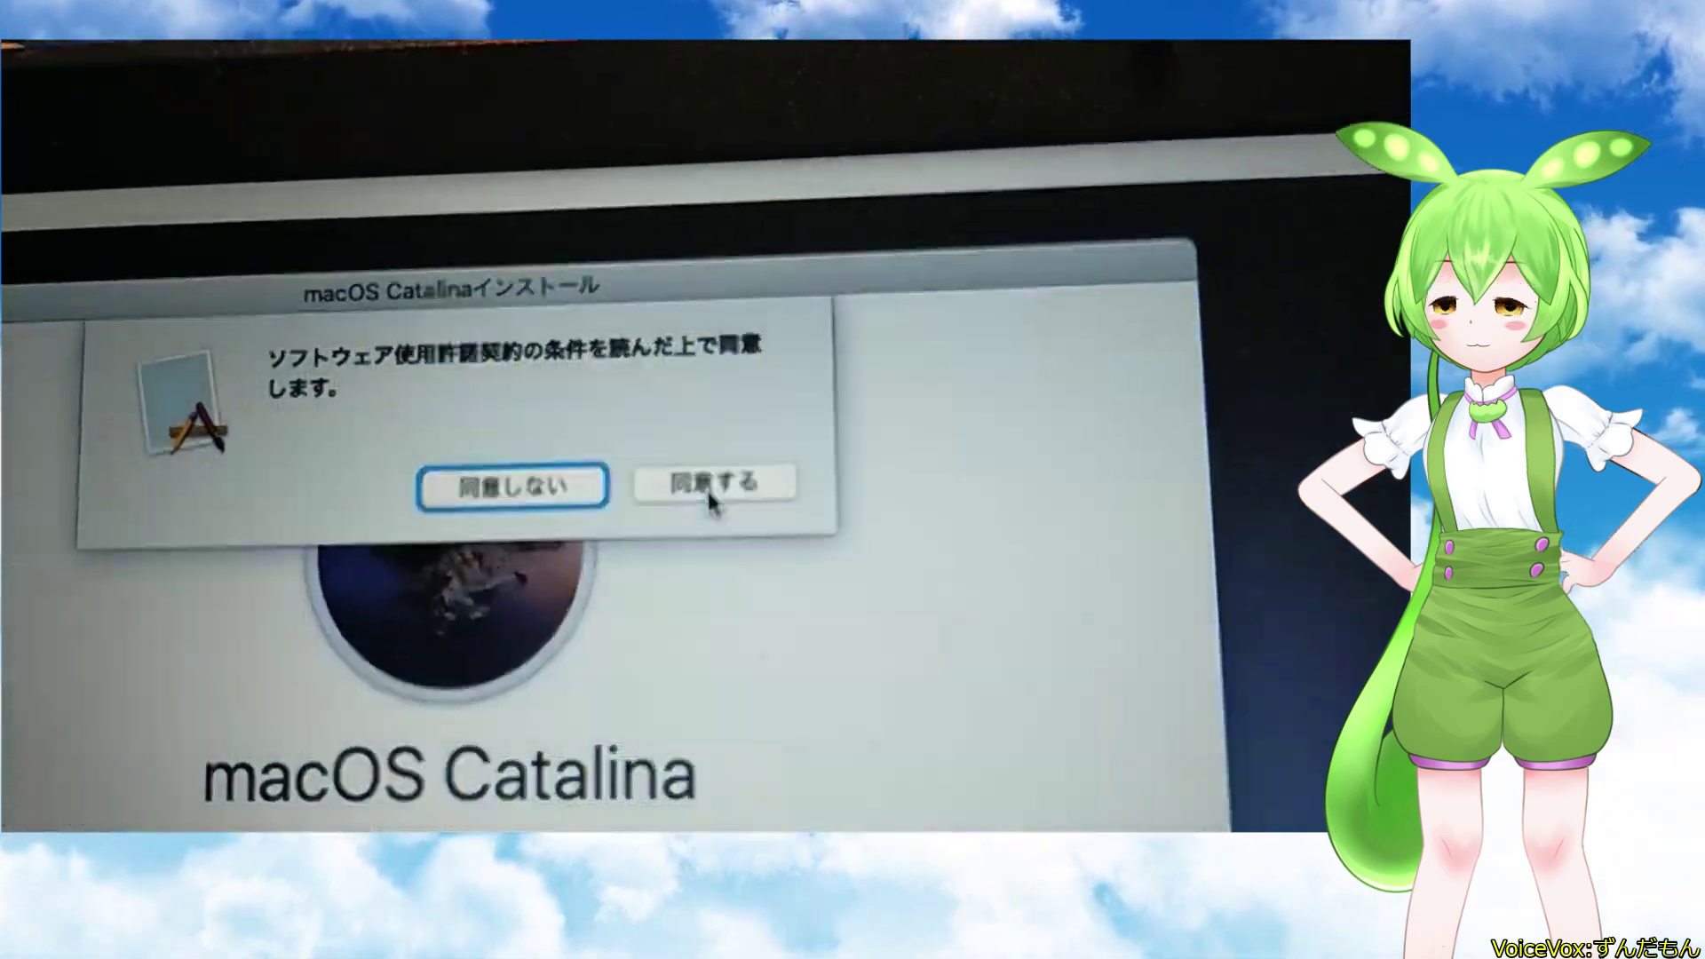
{"action": "left_click", "coordinate": [701, 408]}
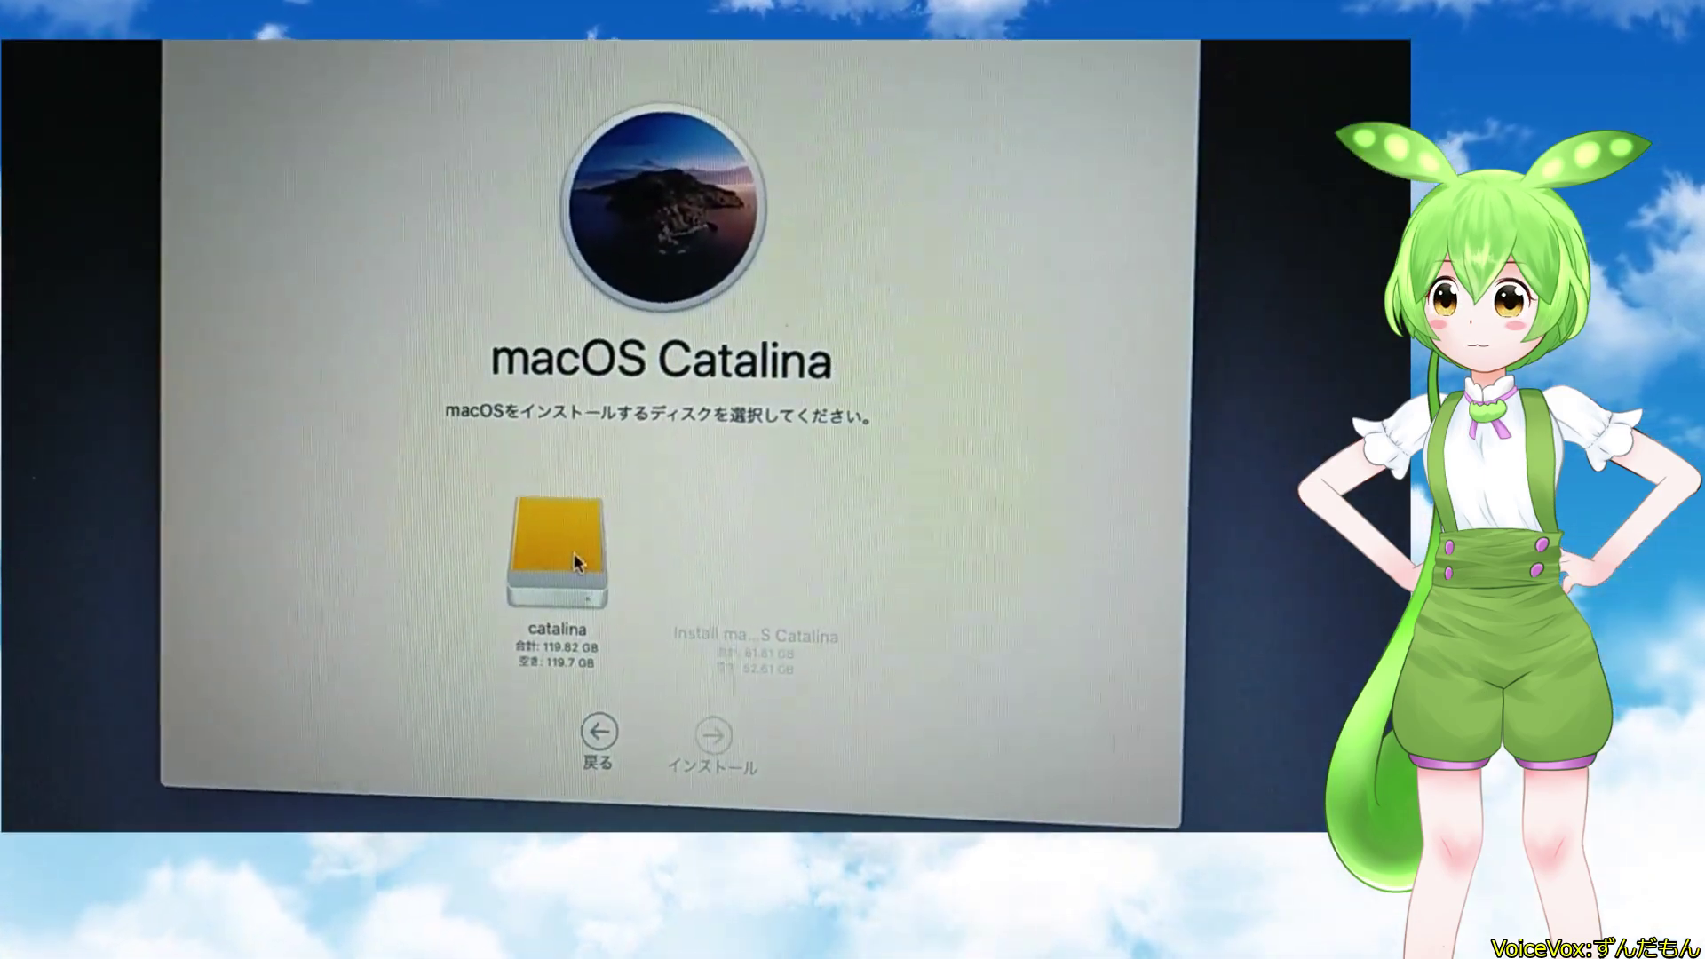
{"action": "left_click", "coordinate": [559, 549]}
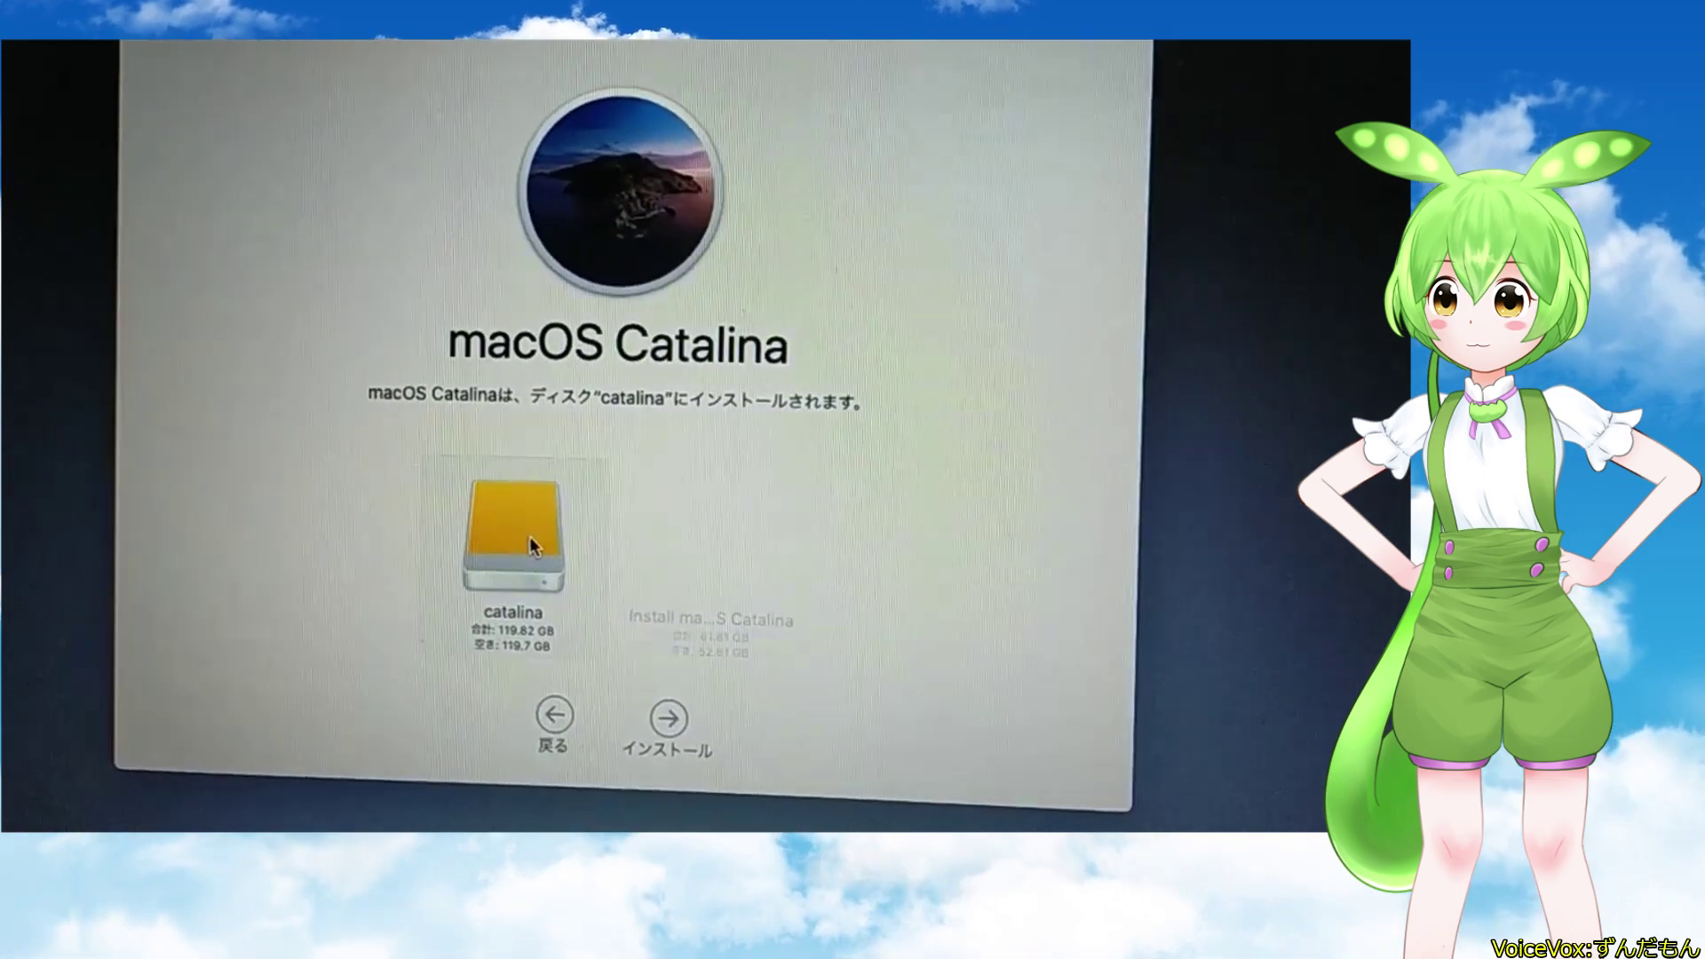
{"action": "left_click", "coordinate": [645, 695]}
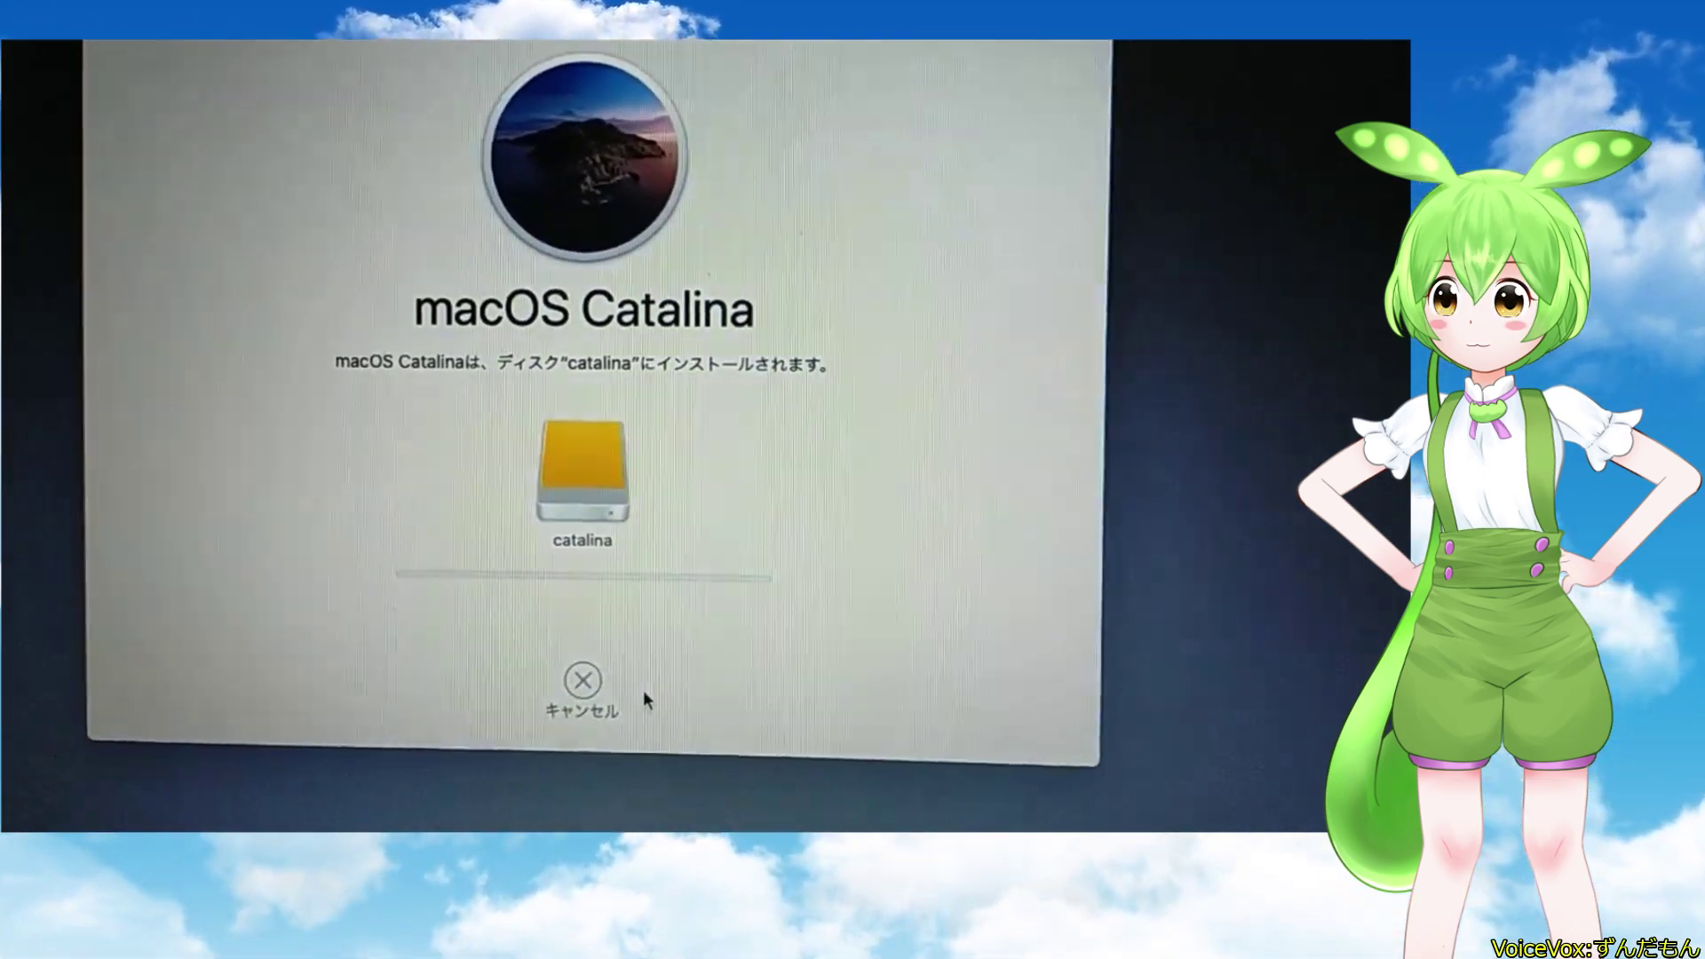